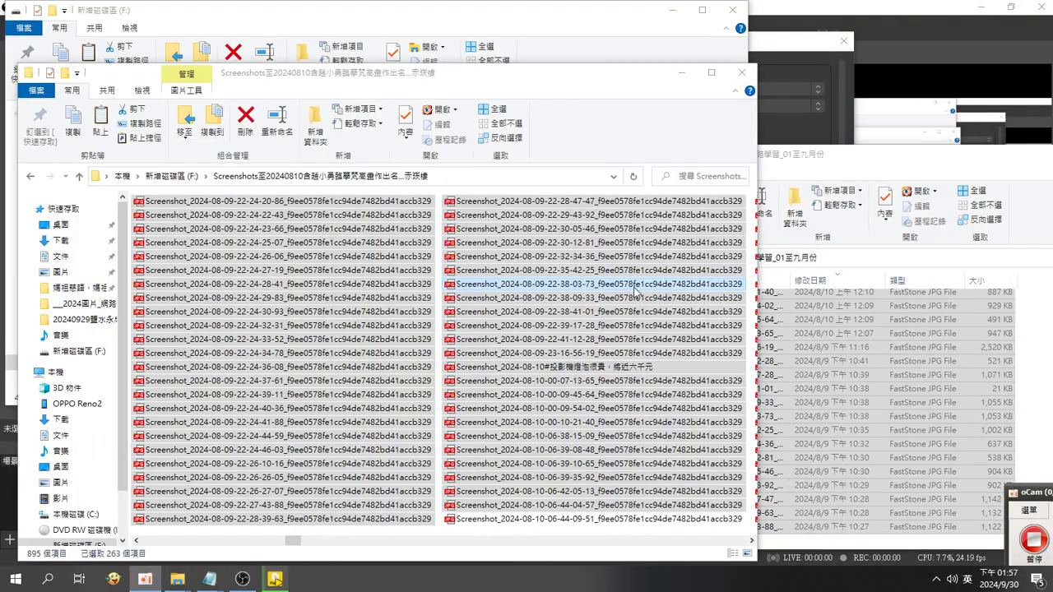
Check the properties of the selected screenshots in the __2024圖片_網路學習_01至九月份 folder.
{"action": "left_click", "coordinate": [829, 165]}
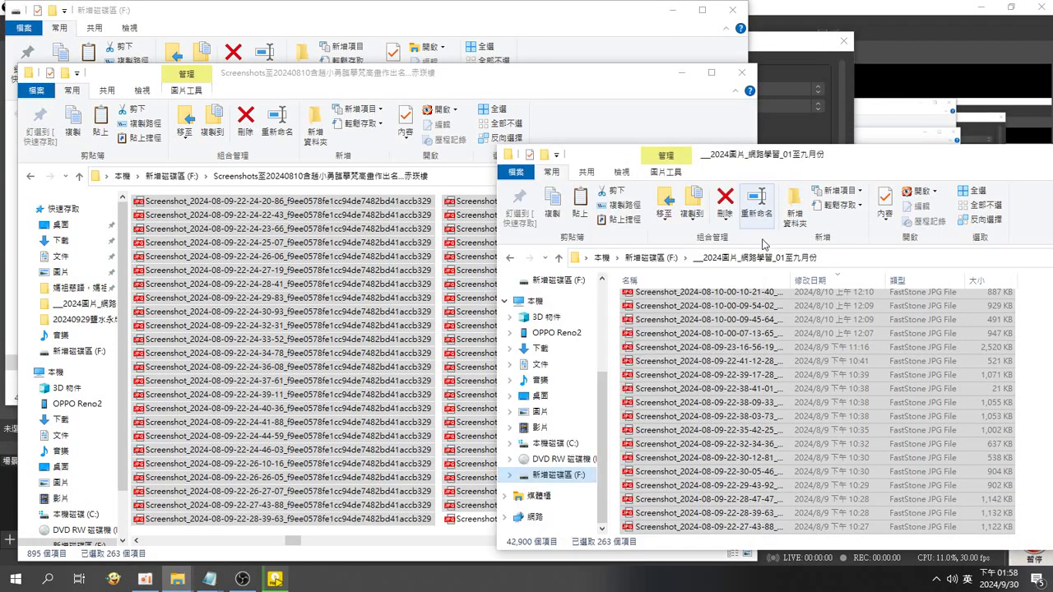
{"action": "right_click", "coordinate": [685, 426]}
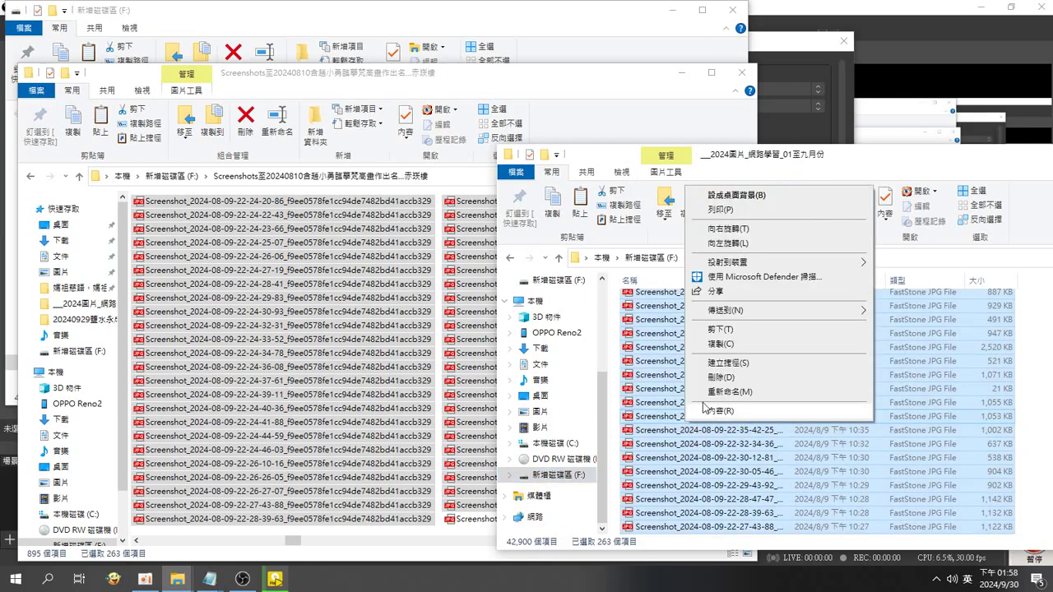
{"action": "left_click", "coordinate": [729, 412]}
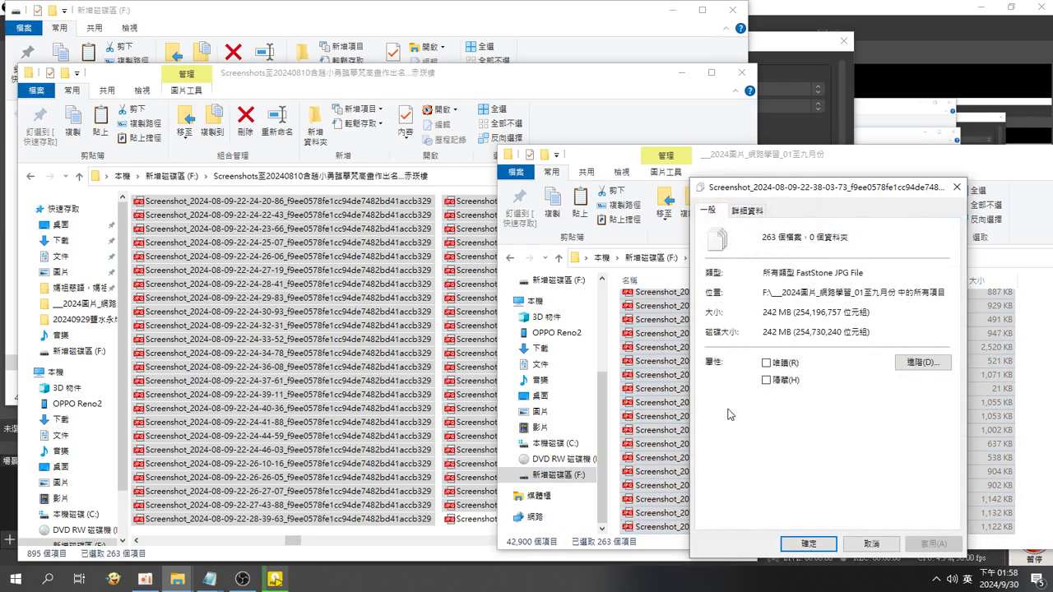
{"action": "left_click", "coordinate": [611, 307]}
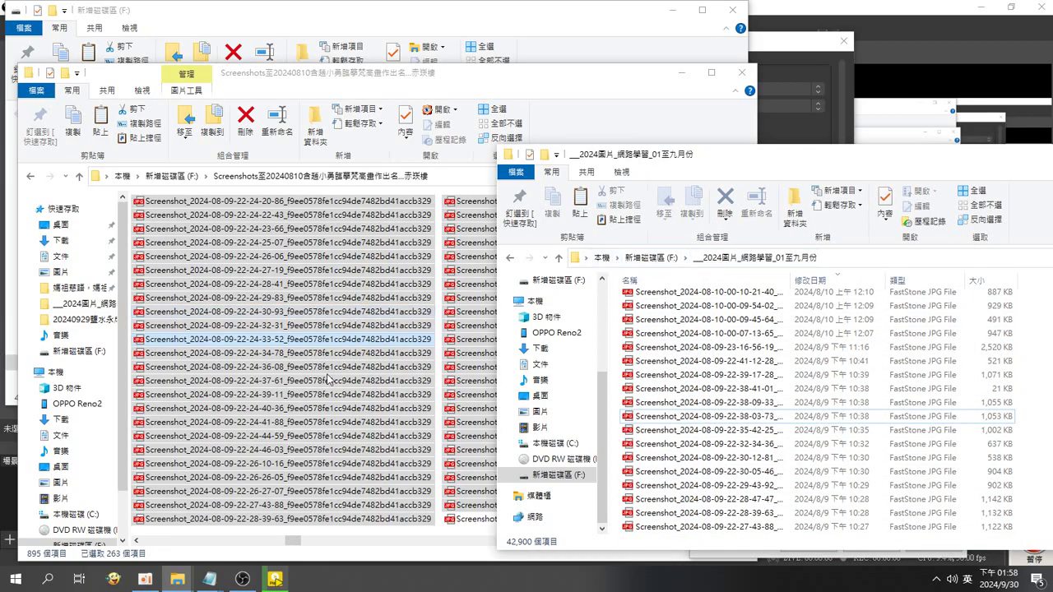
View the properties of the __2024圖片_網路學習_01至九月份 folder on drive F: and move the dialog aside.
{"action": "mouse_move", "coordinate": [178, 584]}
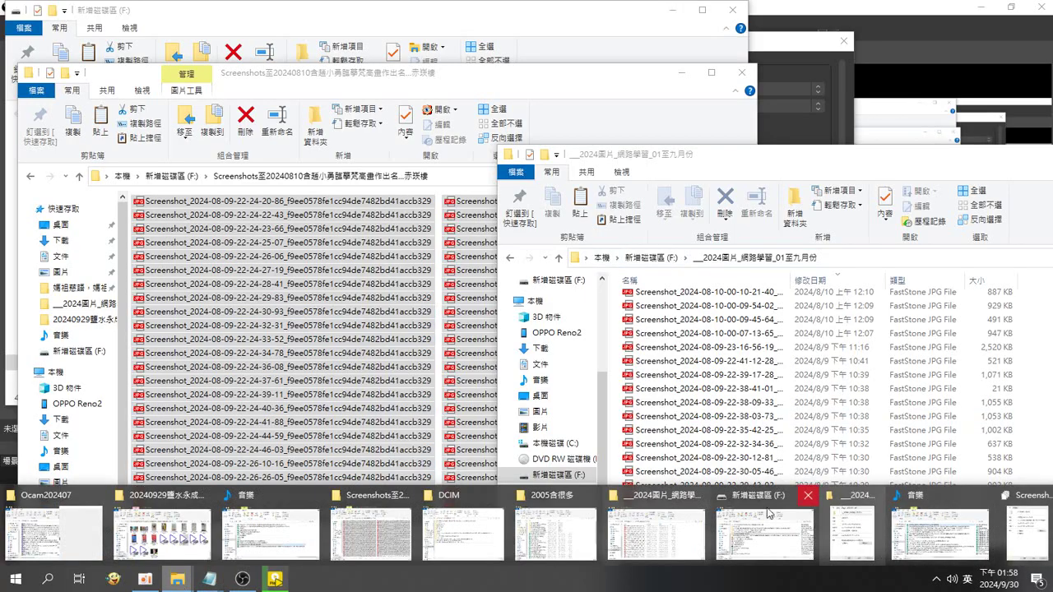
{"action": "key", "text": "alt+Tab"}
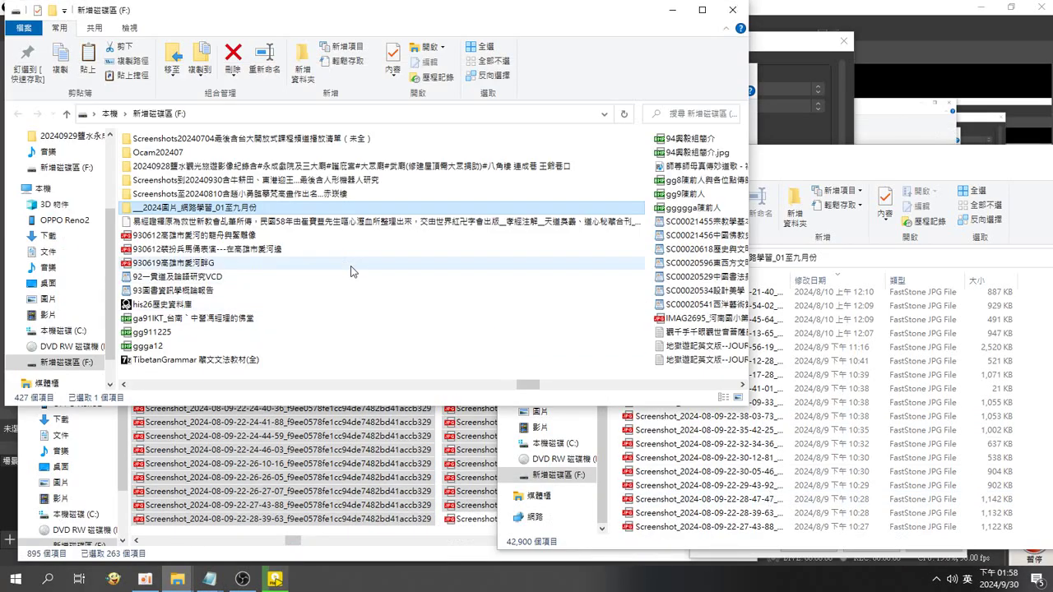
{"action": "right_click", "coordinate": [257, 211]}
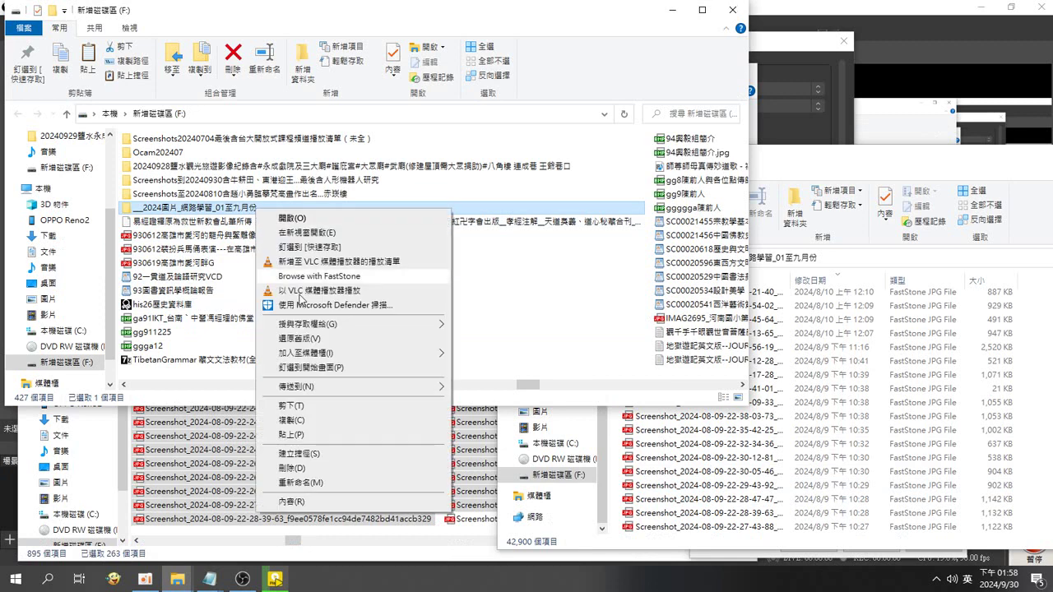
{"action": "left_click", "coordinate": [292, 503]}
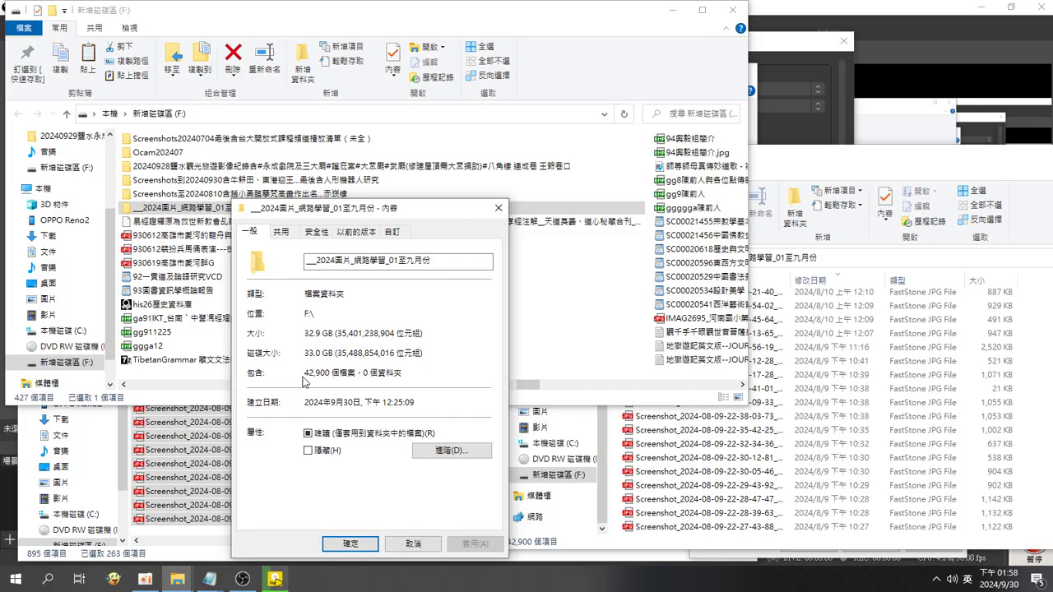
{"action": "left_click", "coordinate": [364, 262]}
{"action": "left_click_drag", "start_coordinate": [371, 214], "coordinate": [510, 255]}
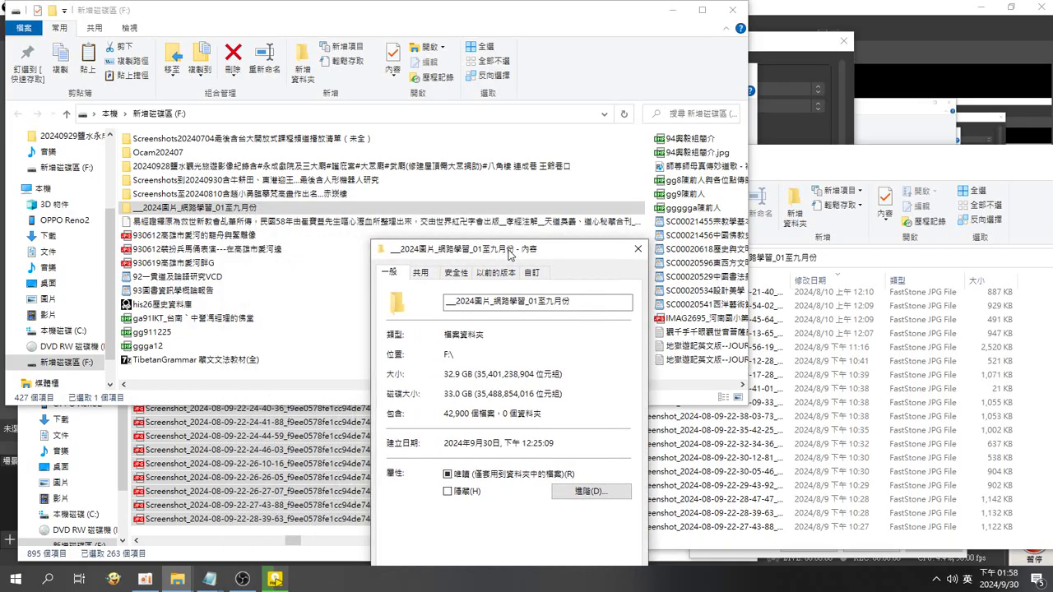
Create a new folder on drive F: named __2024圖片_網路學習_02至九月份.
{"action": "left_click", "coordinate": [321, 285]}
{"action": "right_click", "coordinate": [321, 284]}
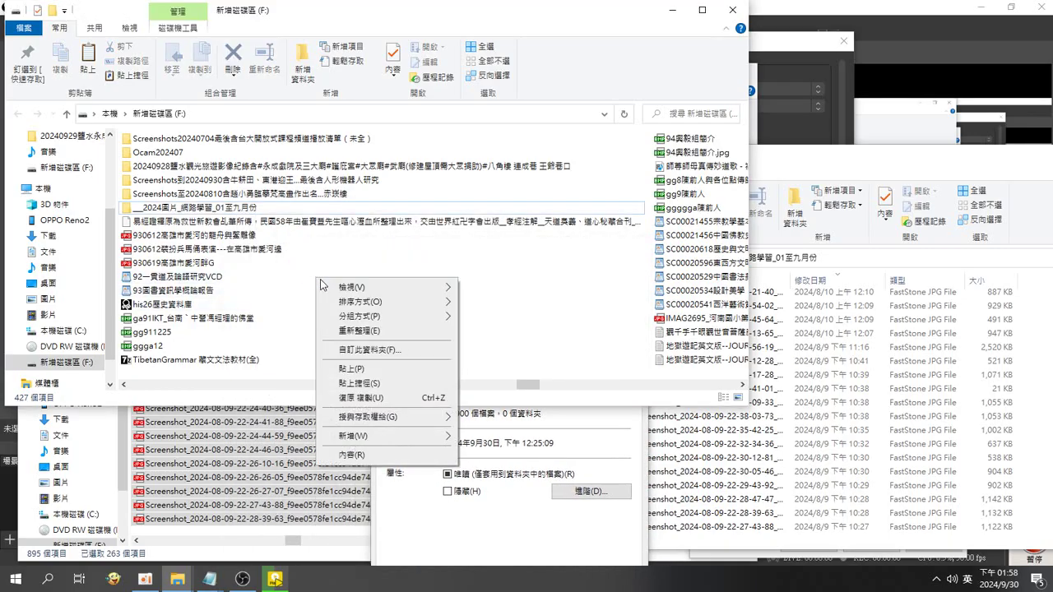
{"action": "mouse_move", "coordinate": [392, 436]}
{"action": "left_click", "coordinate": [493, 440]}
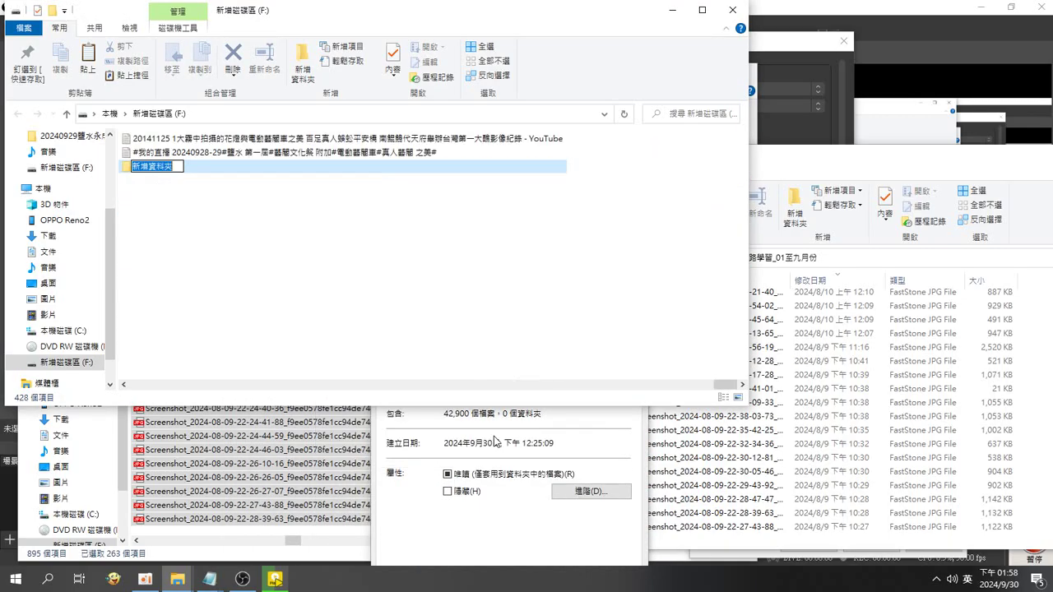
{"action": "right_click", "coordinate": [162, 167]}
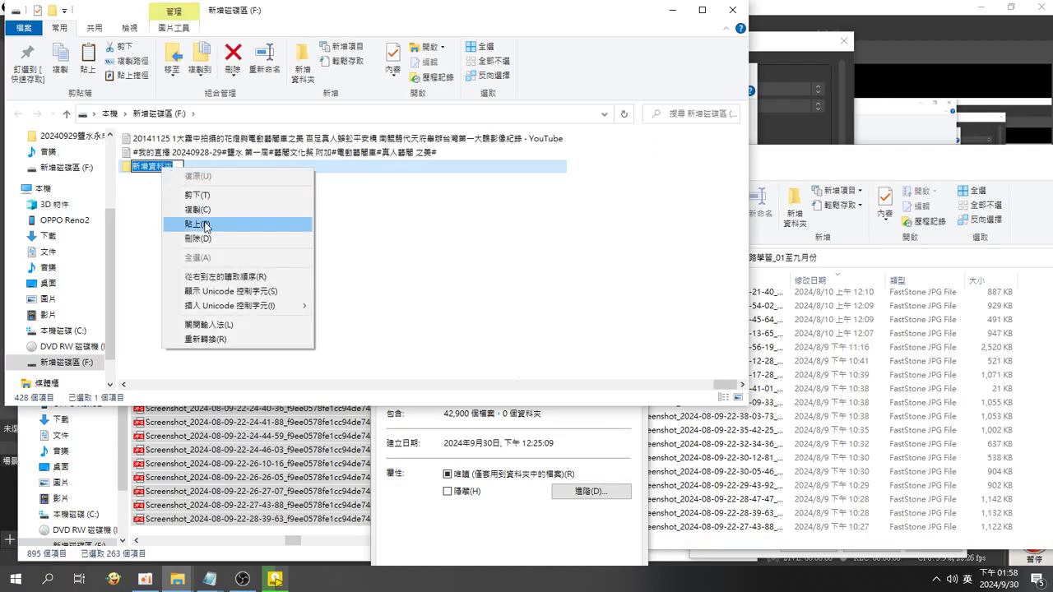
{"action": "left_click", "coordinate": [206, 225]}
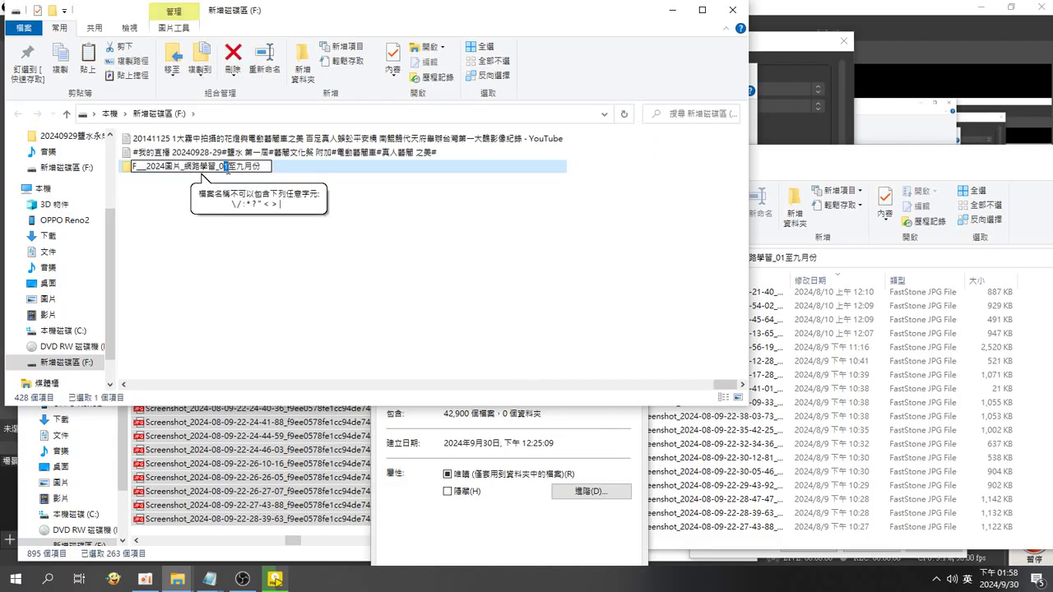
{"action": "type", "text": "2"}
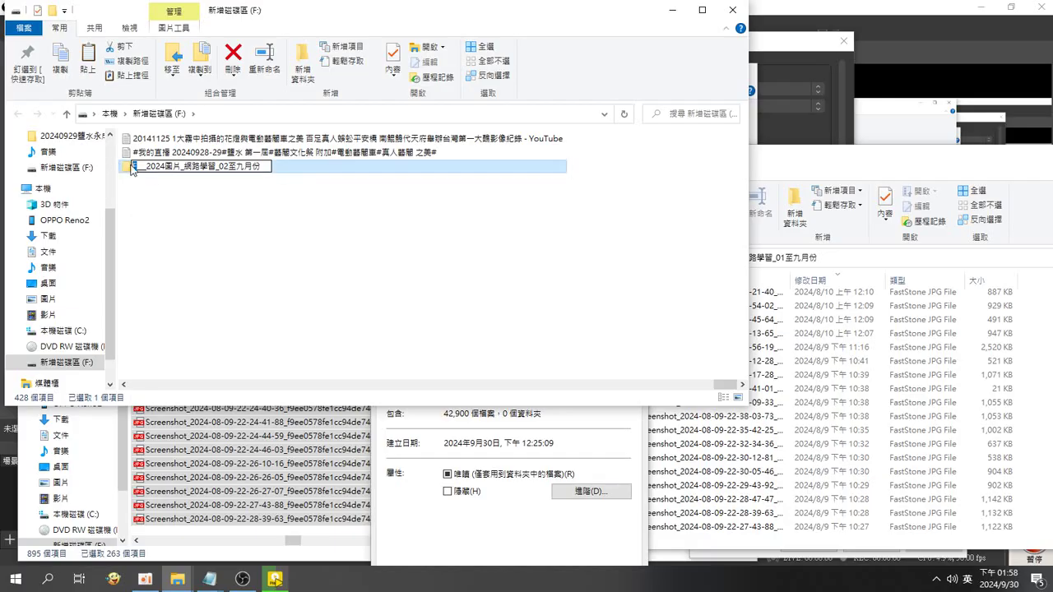
{"action": "key", "text": "Delete"}
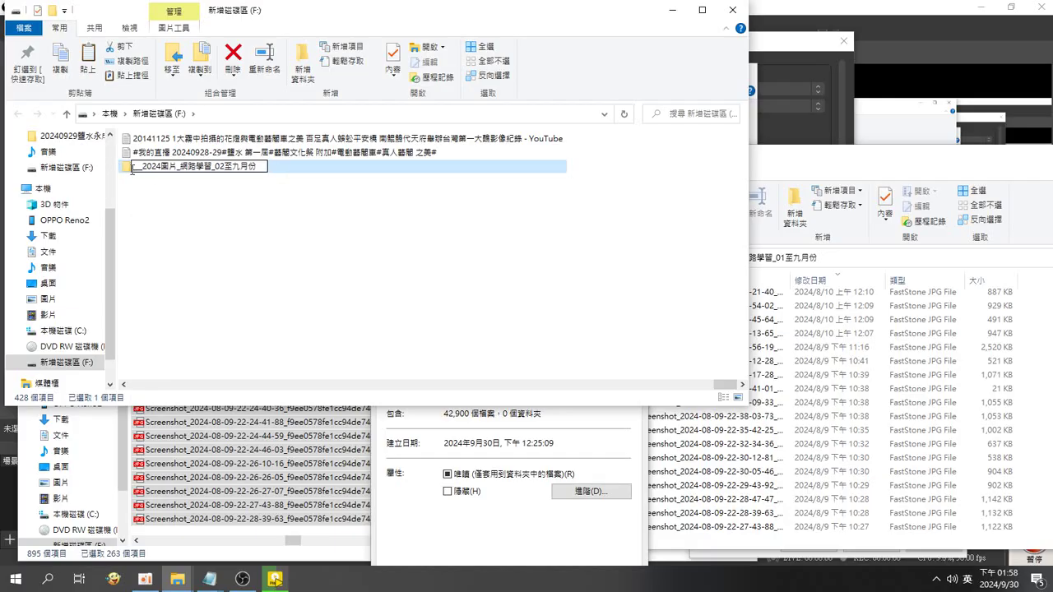
{"action": "left_click", "coordinate": [150, 174]}
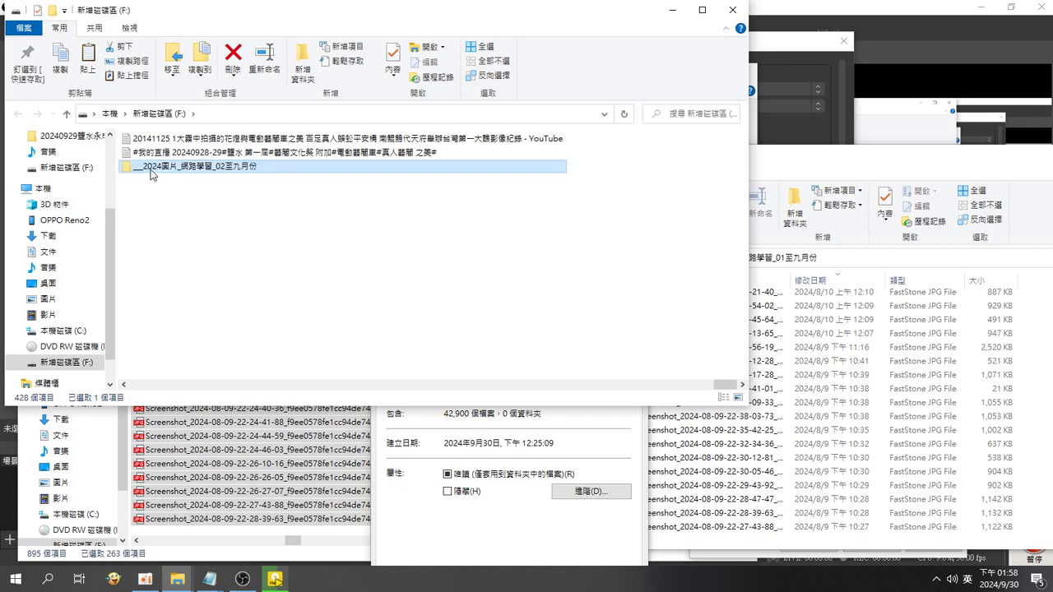
Copy all JPG images, from 20240810含媽祖像 through Screenshot_2024-08-10馬 刺繡 藝術品, from the Screenshots至20240810 folder into the new 02至九月份 folder.
{"action": "double_click", "coordinate": [150, 168]}
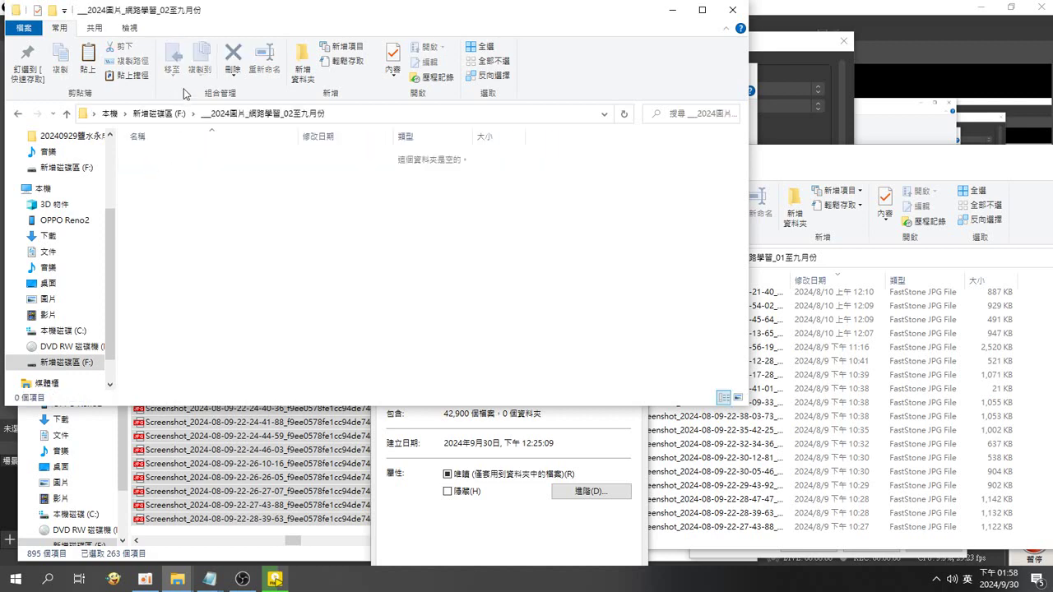
{"action": "left_click_drag", "start_coordinate": [234, 22], "coordinate": [635, 36]}
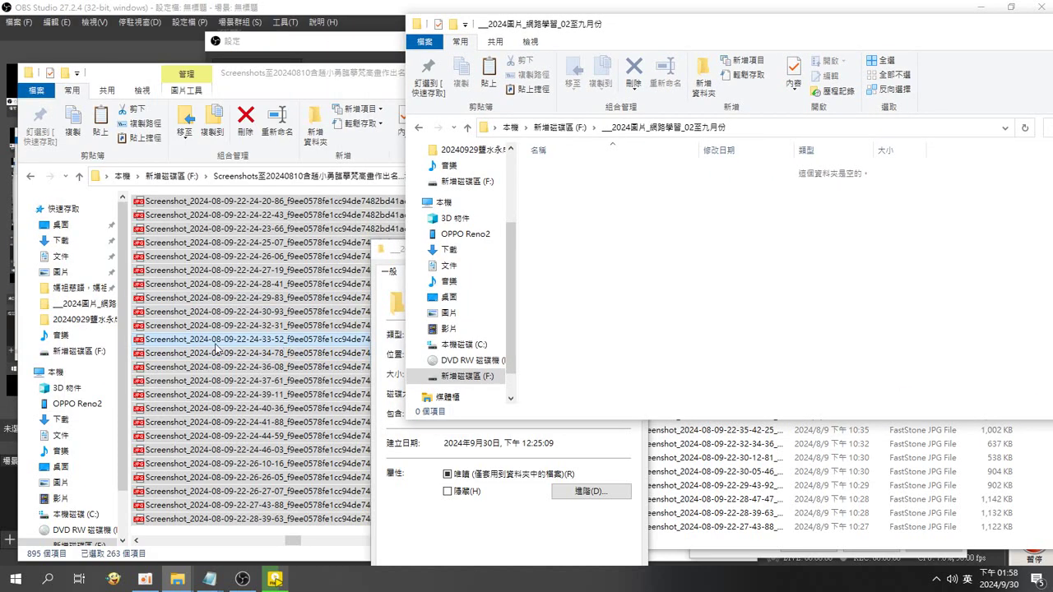
{"action": "left_click", "coordinate": [160, 539]}
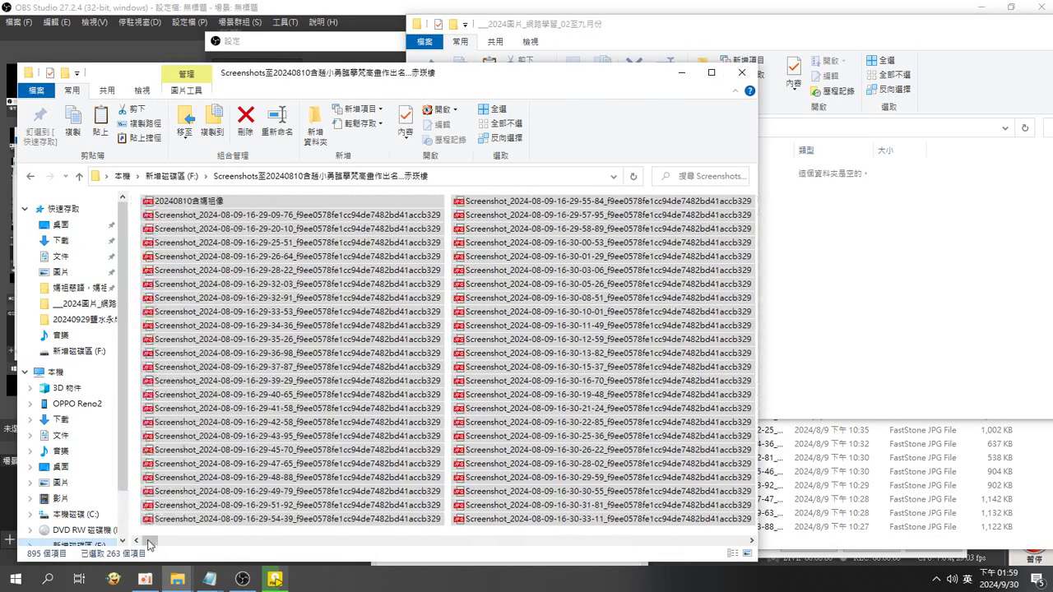
{"action": "left_click", "coordinate": [183, 202]}
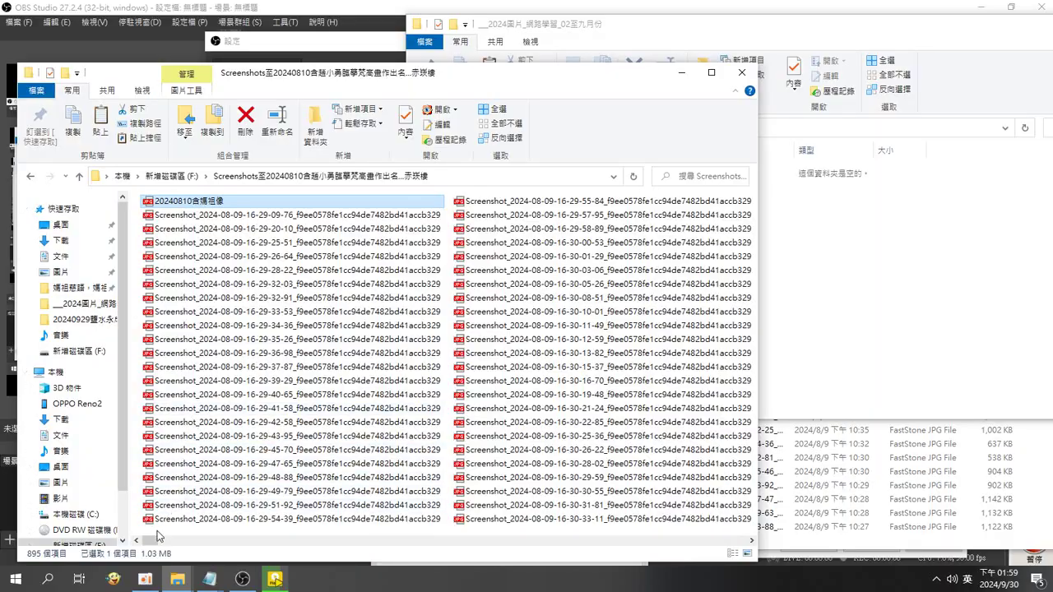
{"action": "left_click_drag", "start_coordinate": [161, 541], "coordinate": [670, 545]}
{"action": "left_click", "coordinate": [228, 368], "text": "shift"}
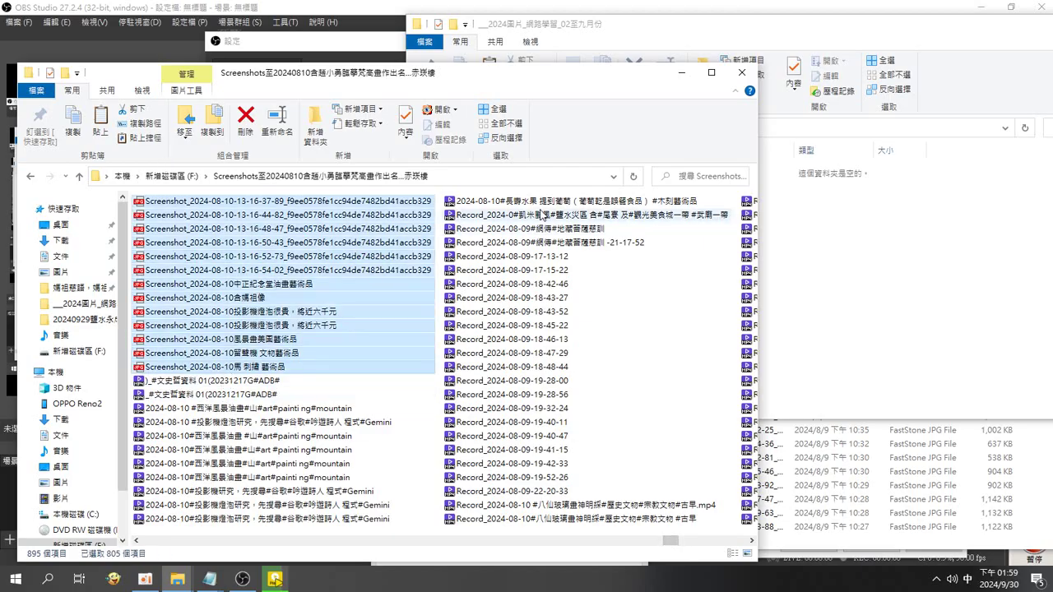
{"action": "left_click", "coordinate": [825, 238]}
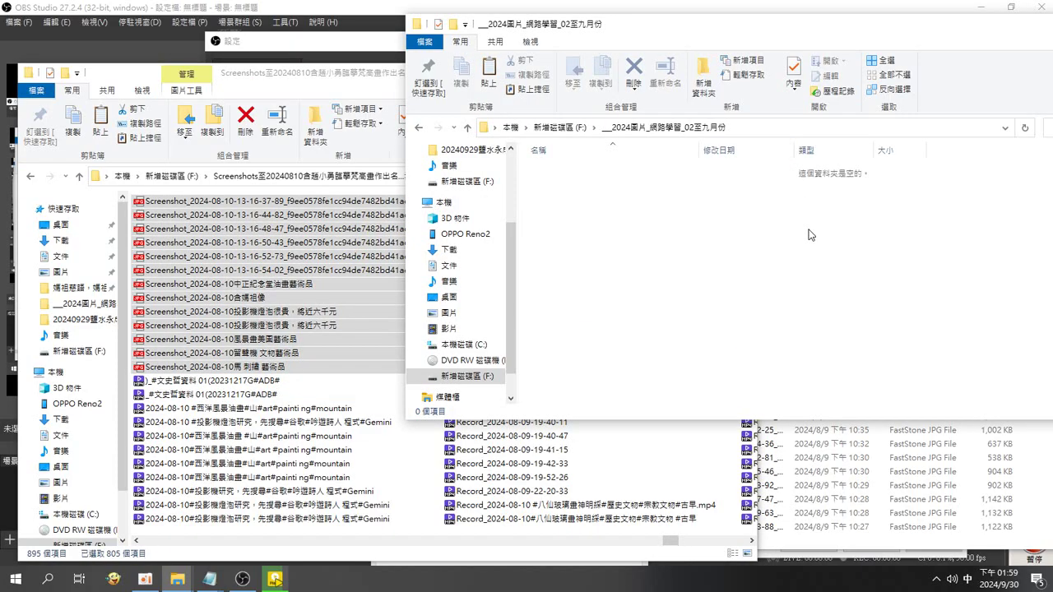
{"action": "key", "text": "ctrl+v"}
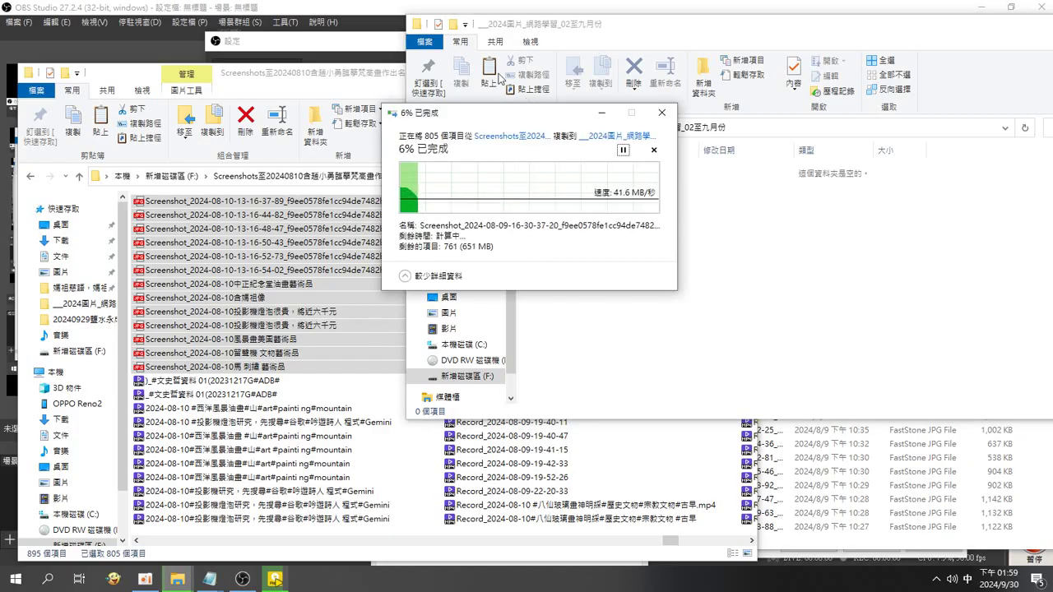
Look through the Screenshots到20240930 folder on drive F: for image files to copy.
{"action": "left_click", "coordinate": [79, 180]}
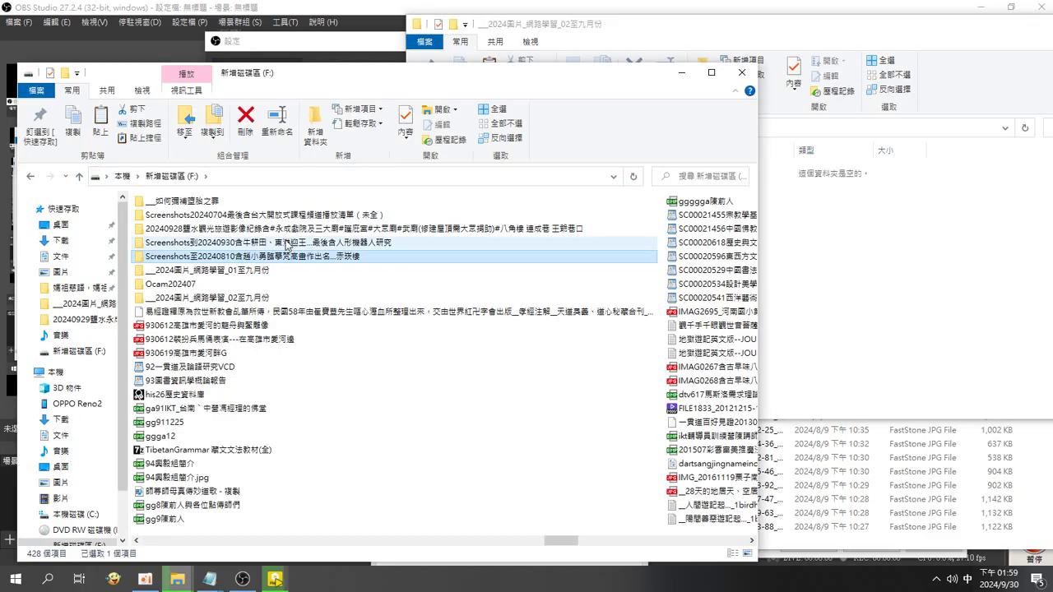
{"action": "double_click", "coordinate": [287, 245]}
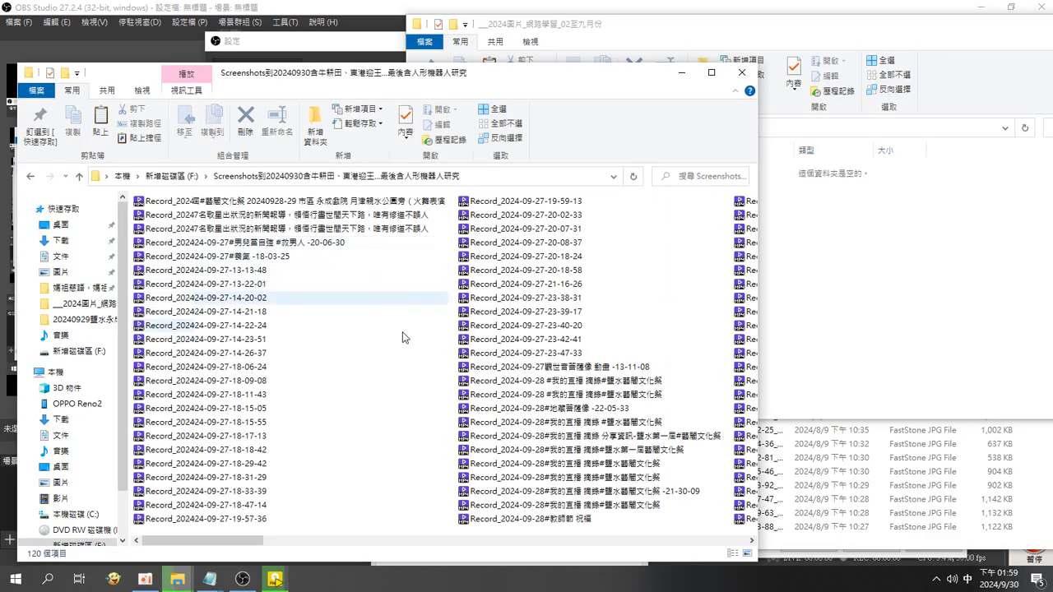
{"action": "scroll", "coordinate": [401, 334], "scroll_direction": "down", "scroll_amount": 5}
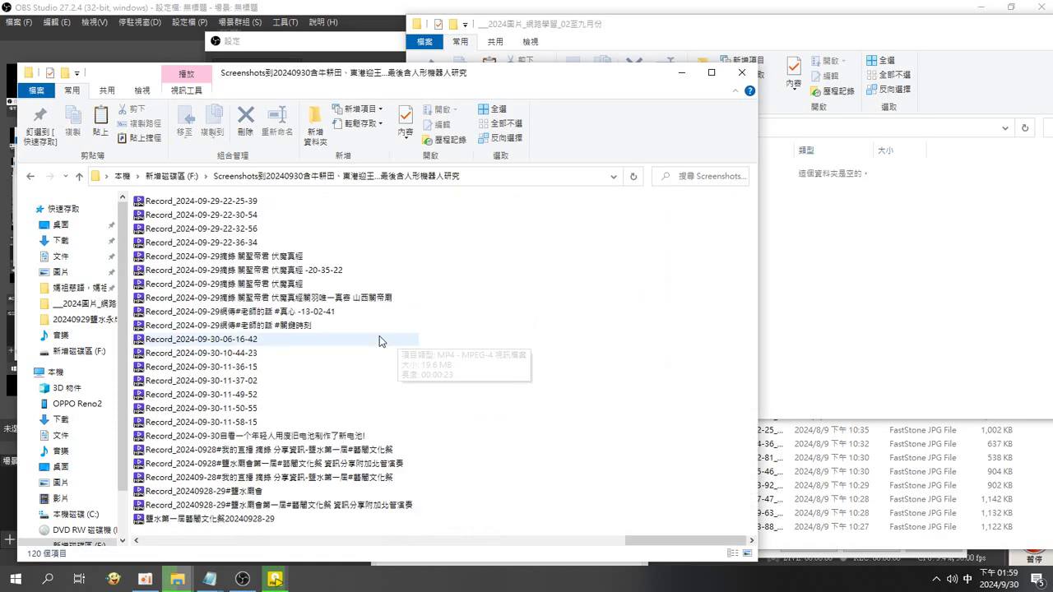
{"action": "scroll", "coordinate": [399, 339], "scroll_direction": "up", "scroll_amount": 3}
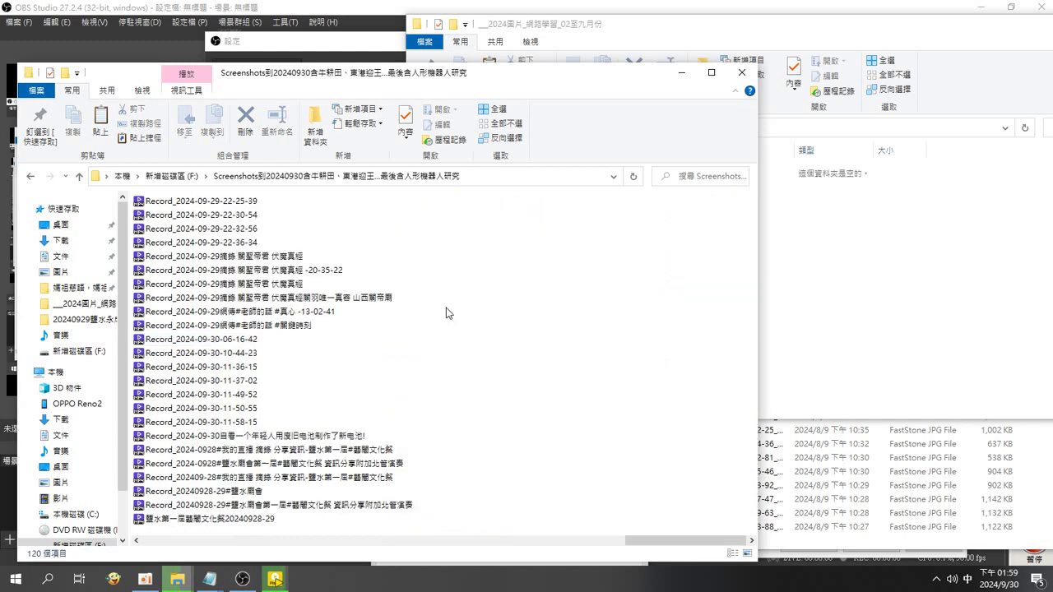
{"action": "scroll", "coordinate": [453, 323], "scroll_direction": "up", "scroll_amount": 3}
{"action": "scroll", "coordinate": [453, 323], "scroll_direction": "up", "scroll_amount": 2}
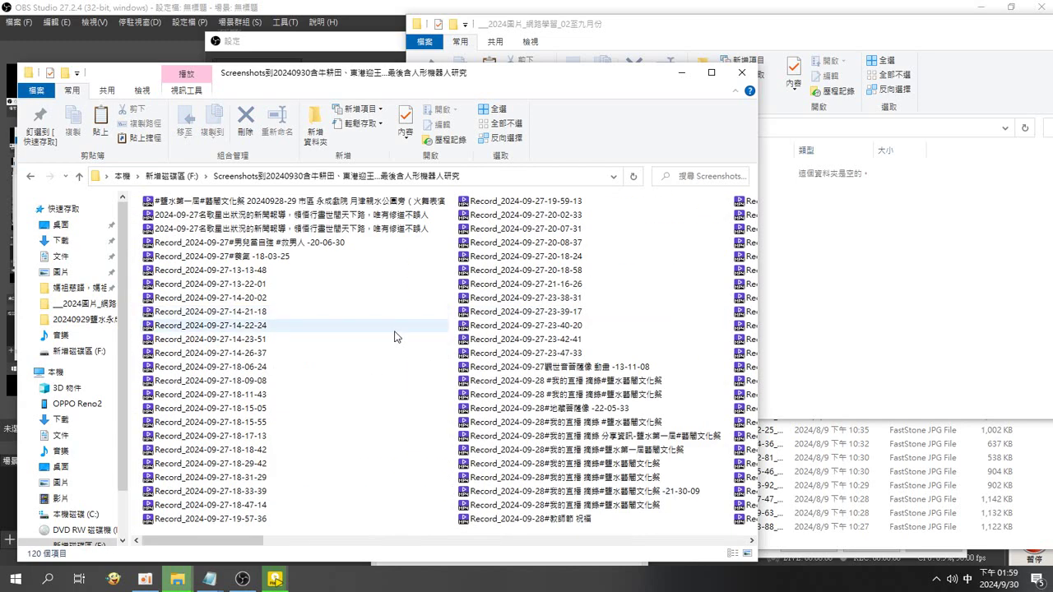
{"action": "right_click", "coordinate": [136, 340]}
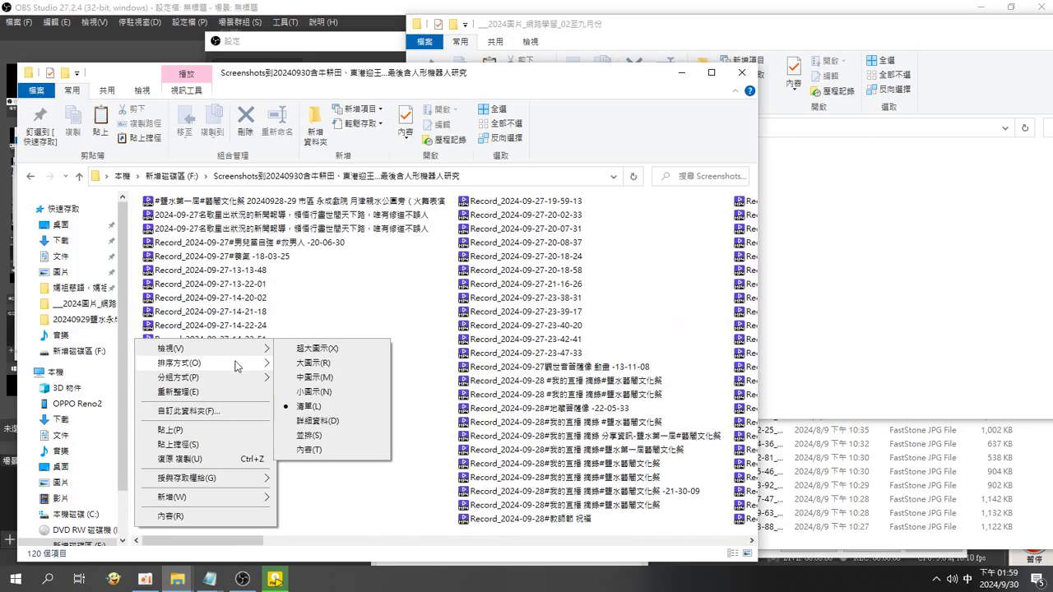
{"action": "key", "text": "alt+Tab"}
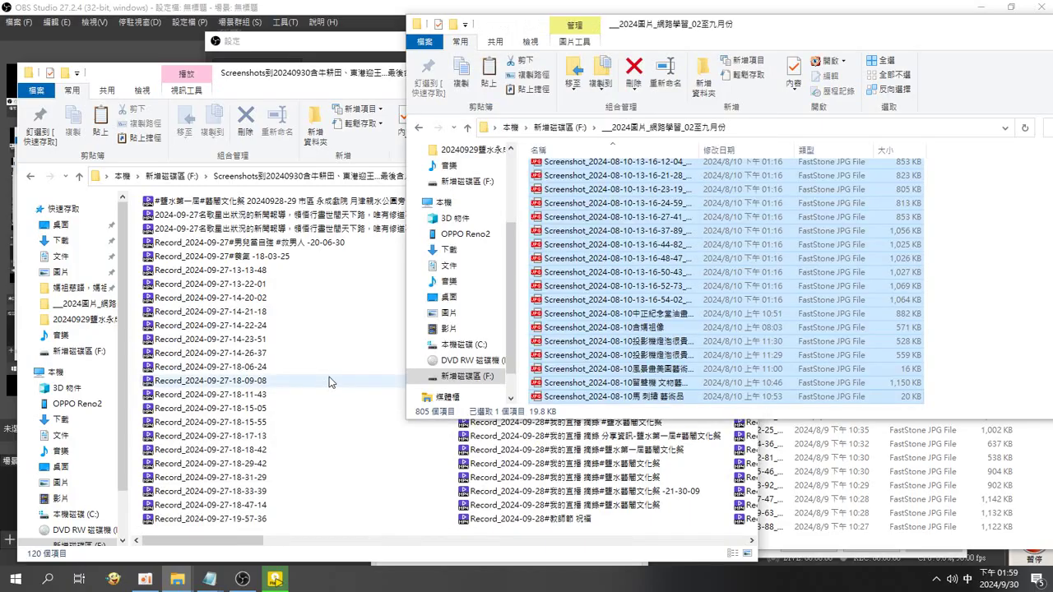
{"action": "left_click_drag", "start_coordinate": [254, 540], "coordinate": [220, 527]}
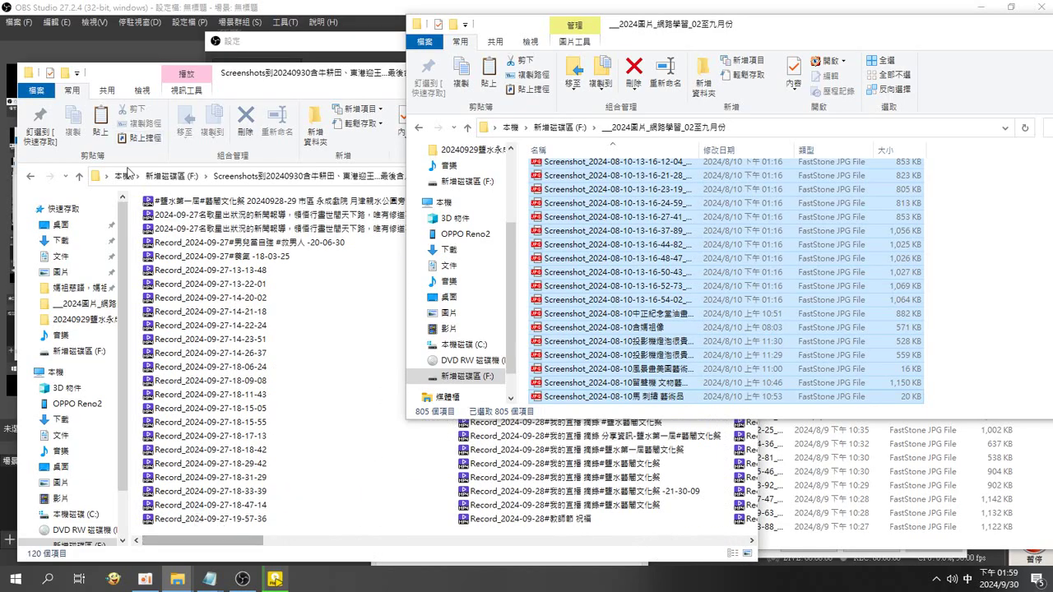
Copy all images from the Screenshots20240704 folder on drive F: into the __2024圖片_網路學習_02至九月份 folder.
{"action": "left_click", "coordinate": [79, 176]}
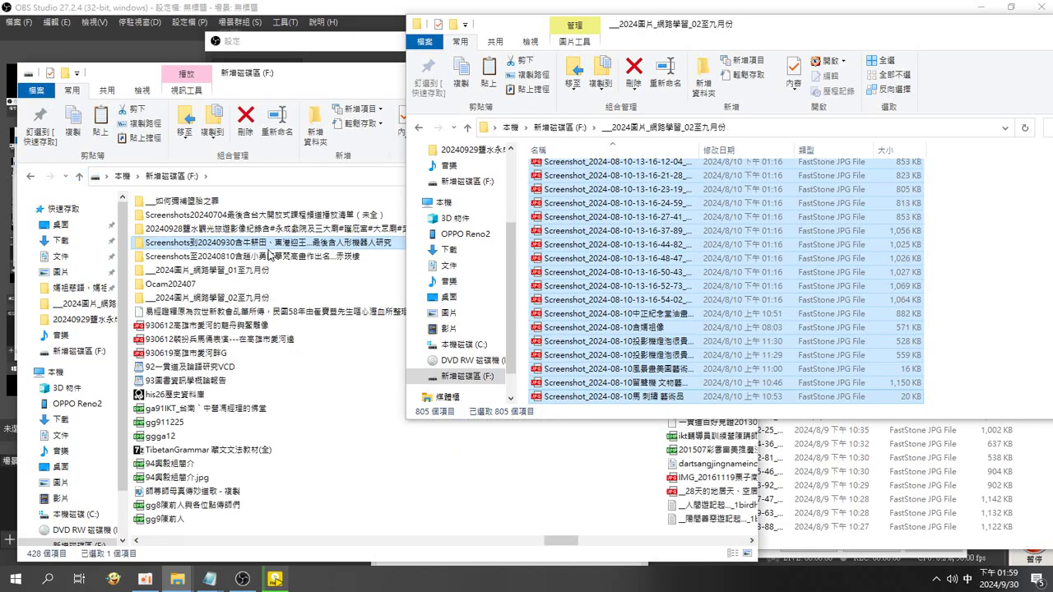
{"action": "double_click", "coordinate": [246, 217]}
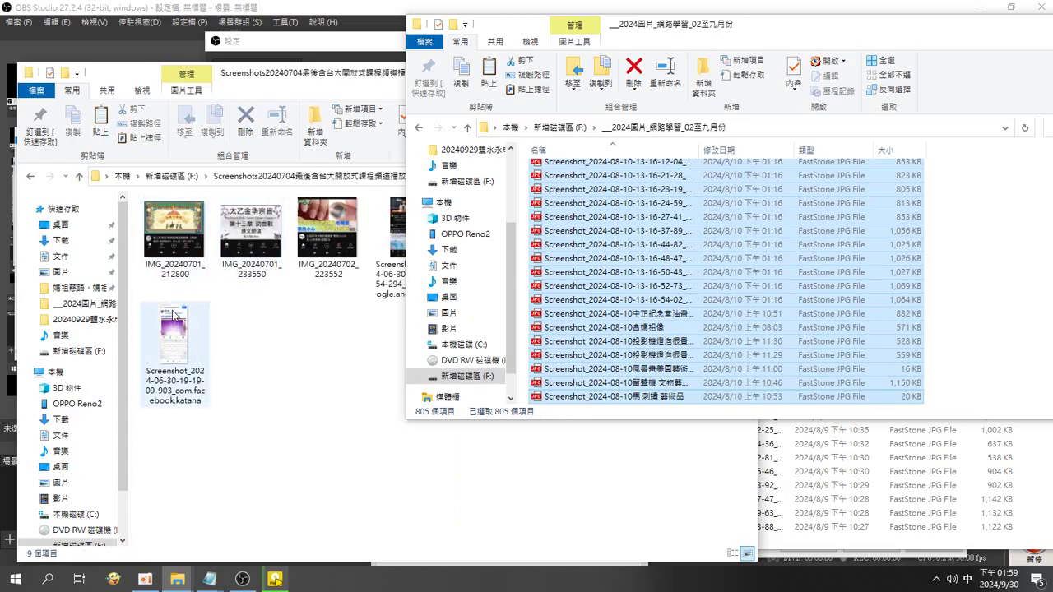
{"action": "left_click", "coordinate": [162, 242]}
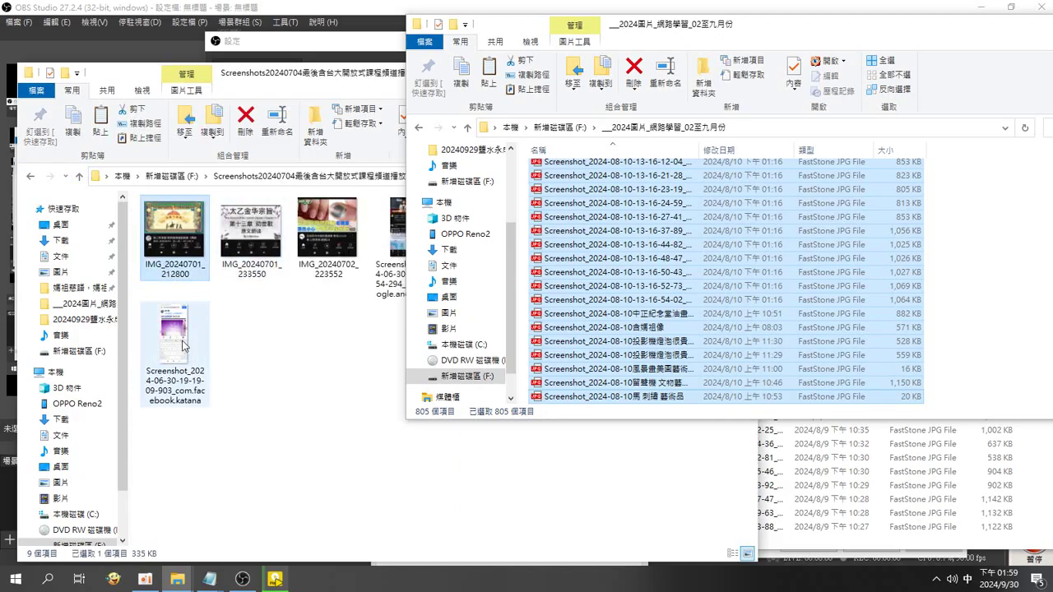
{"action": "key", "text": "ctrl+a"}
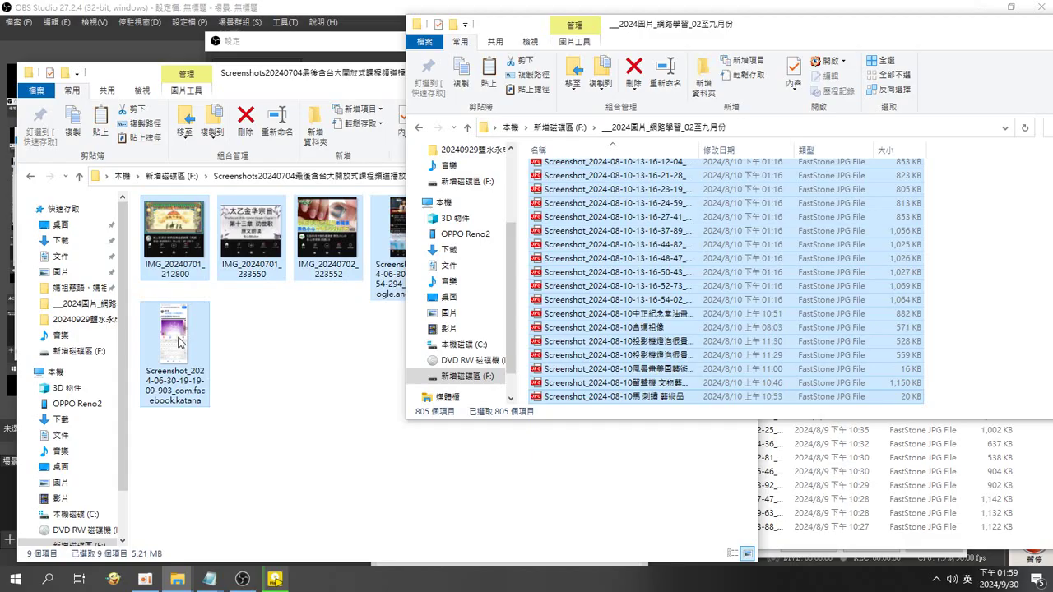
{"action": "right_click", "coordinate": [179, 341]}
{"action": "left_click", "coordinate": [219, 263]}
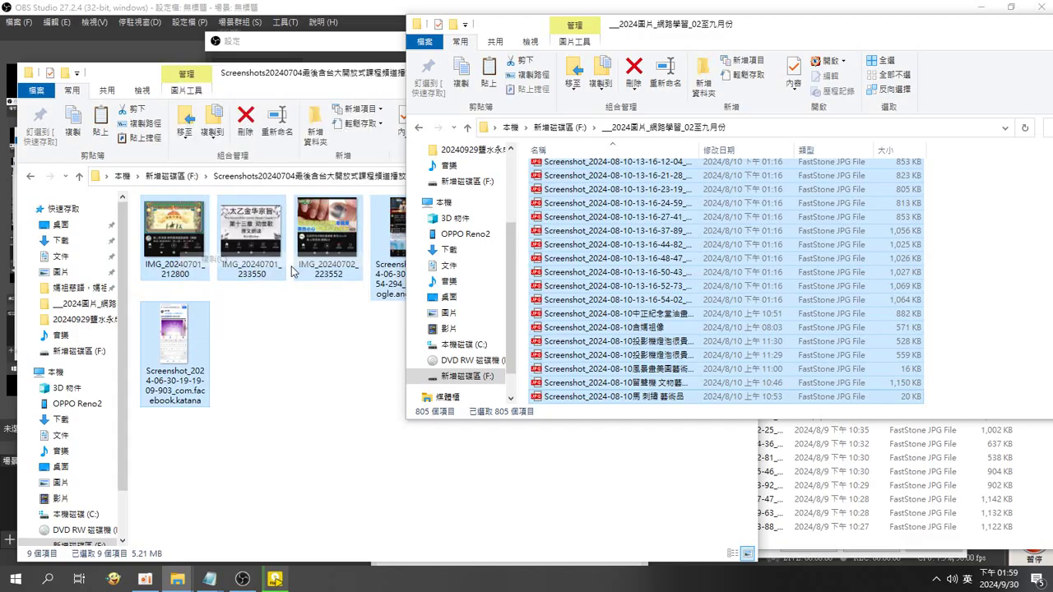
{"action": "left_click", "coordinate": [531, 334]}
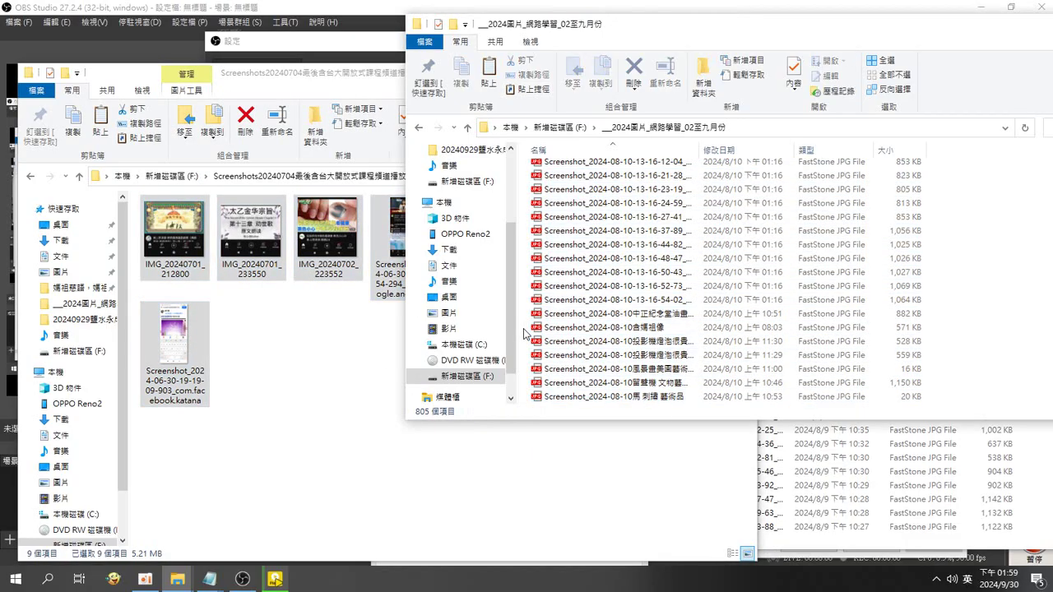
{"action": "right_click", "coordinate": [525, 327]}
{"action": "left_click", "coordinate": [566, 422]}
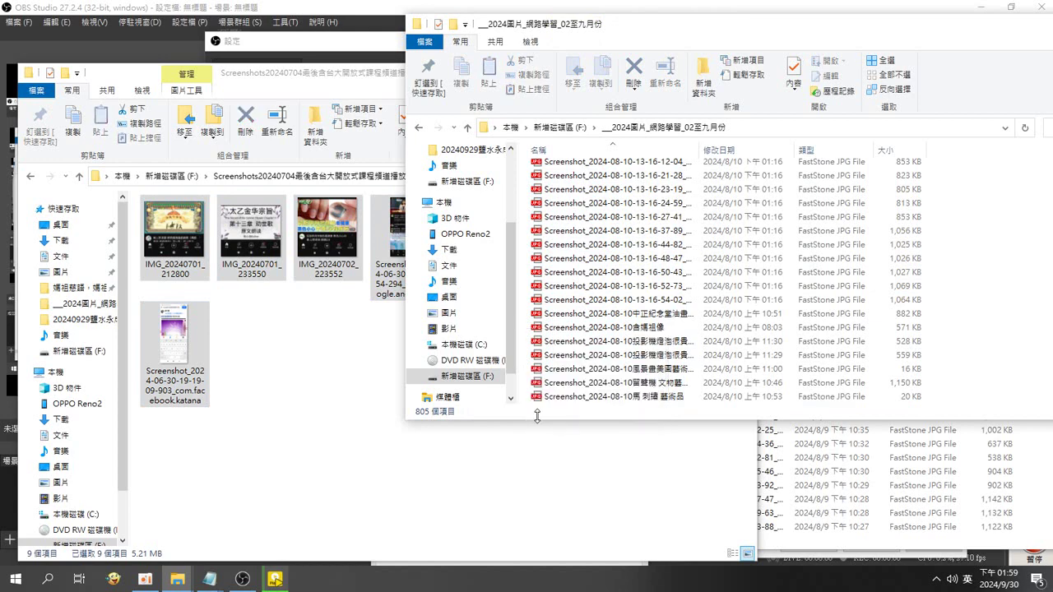
Open the Screenshots到20240927含種佛手瓜 folder on drive F: and sort its files by type.
{"action": "left_click", "coordinate": [79, 176]}
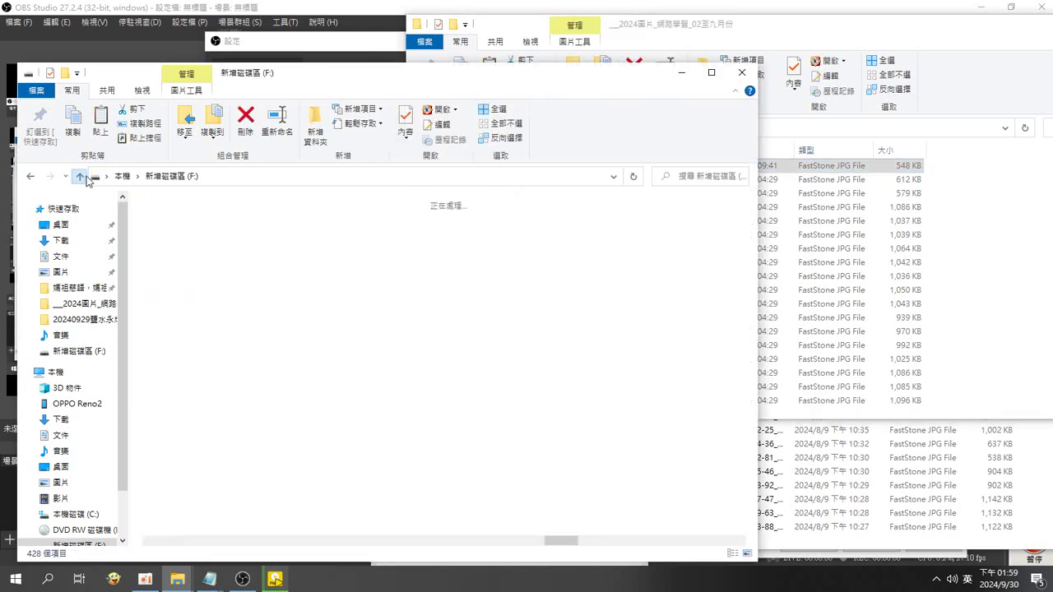
{"action": "scroll", "coordinate": [292, 311], "scroll_direction": "up", "scroll_amount": 1}
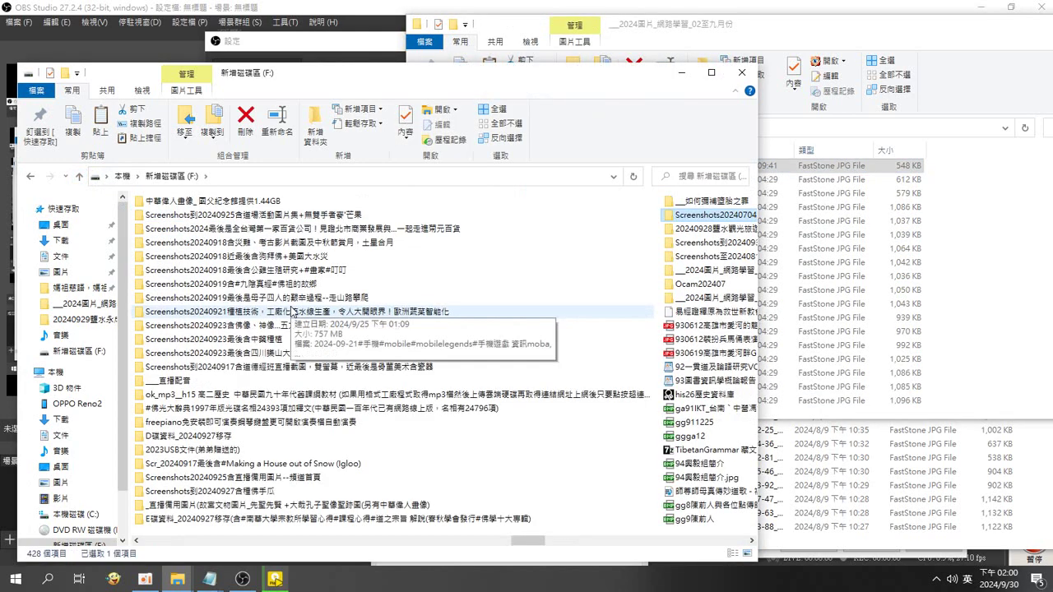
{"action": "double_click", "coordinate": [257, 491]}
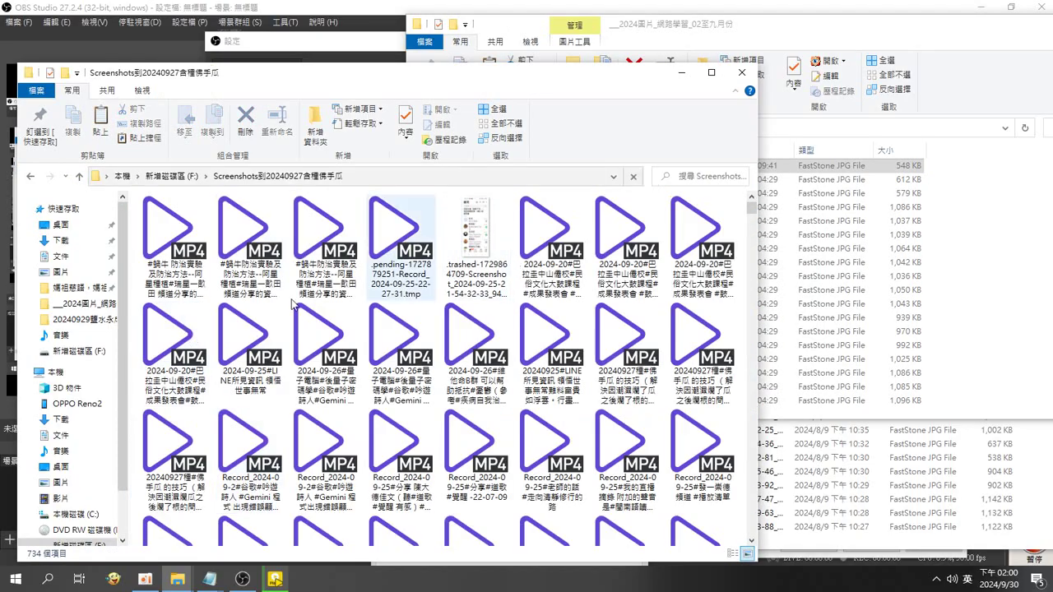
{"action": "right_click", "coordinate": [136, 367]}
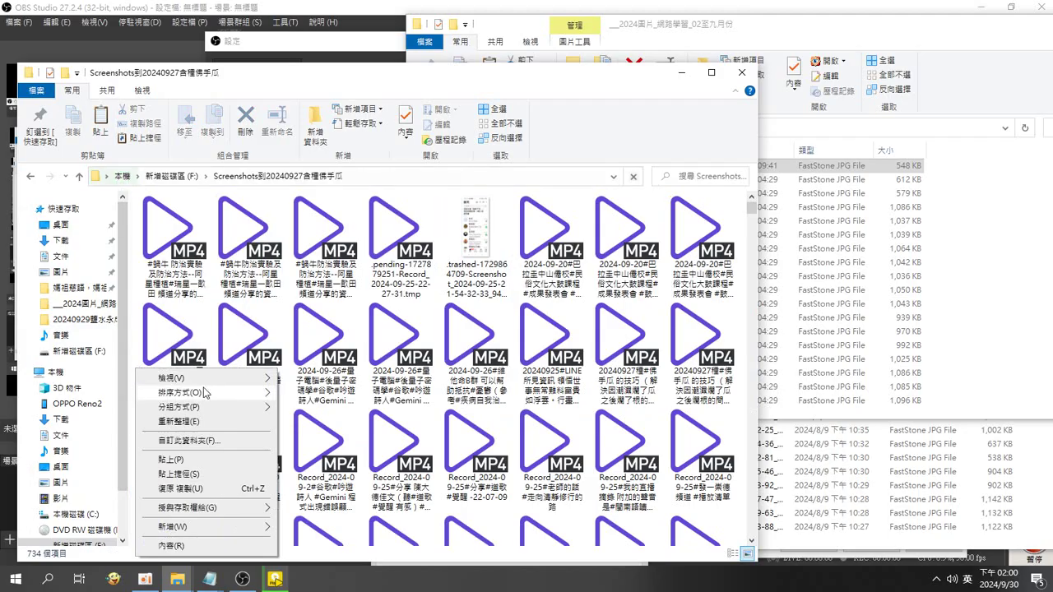
{"action": "mouse_move", "coordinate": [206, 397]}
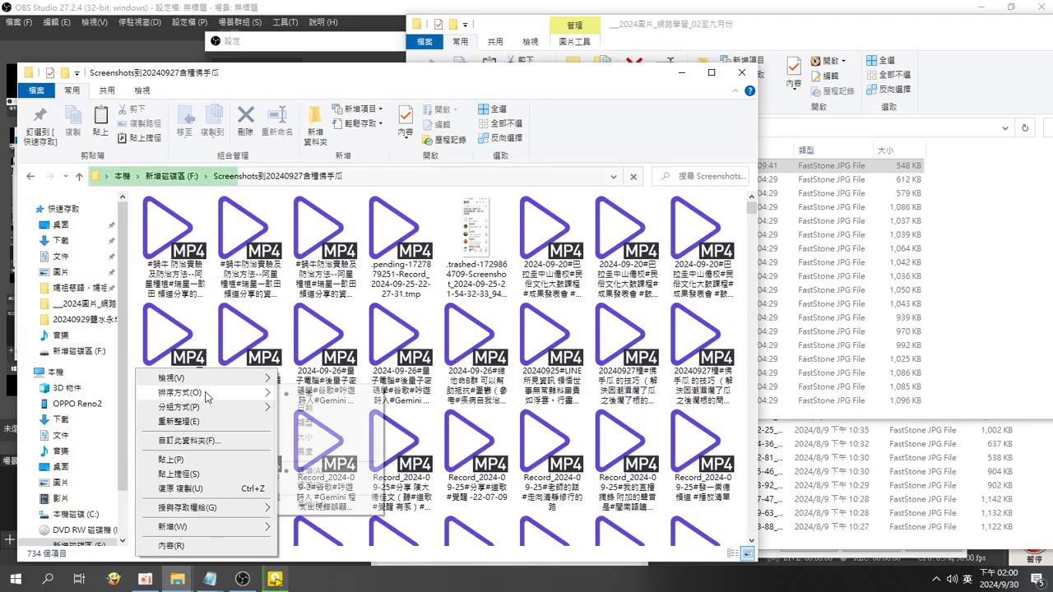
{"action": "left_click", "coordinate": [321, 421]}
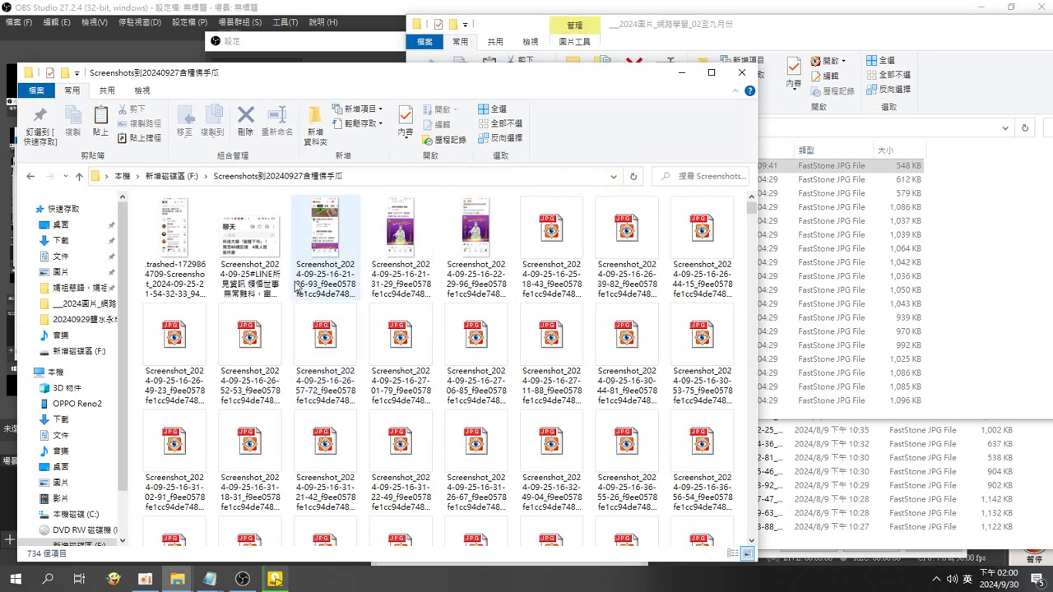
Copy all JPG images, through Screenshot_2024-09-27種佛手瓜的技巧, into the 02至九月份 folder and move that folder's window aside.
{"action": "left_click", "coordinate": [191, 239]}
{"action": "scroll", "coordinate": [551, 354], "scroll_direction": "down", "scroll_amount": 10}
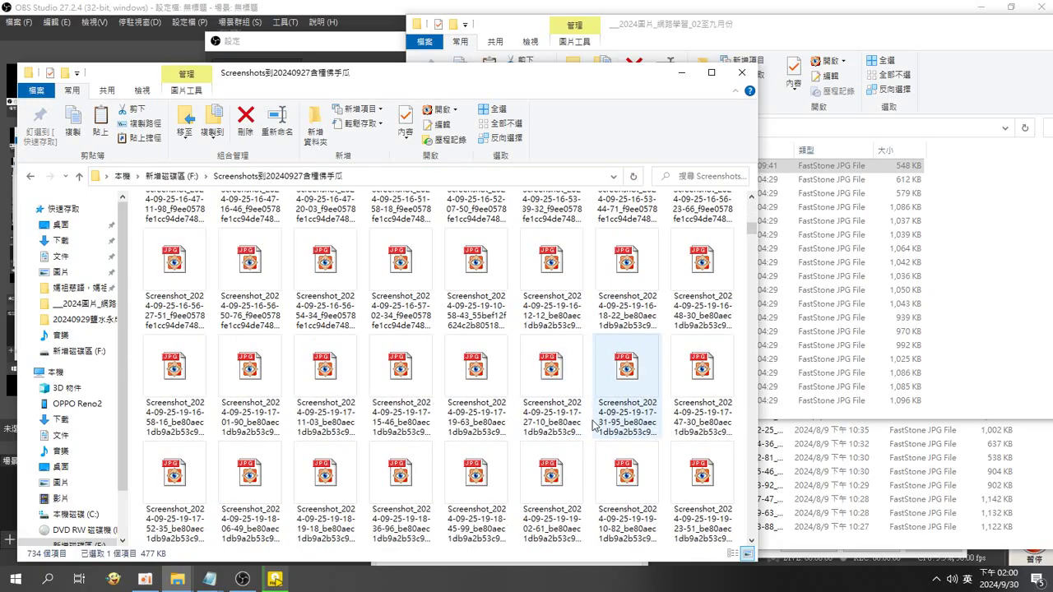
{"action": "left_click", "coordinate": [580, 446]}
{"action": "scroll", "coordinate": [752, 518], "scroll_direction": "down", "scroll_amount": 10}
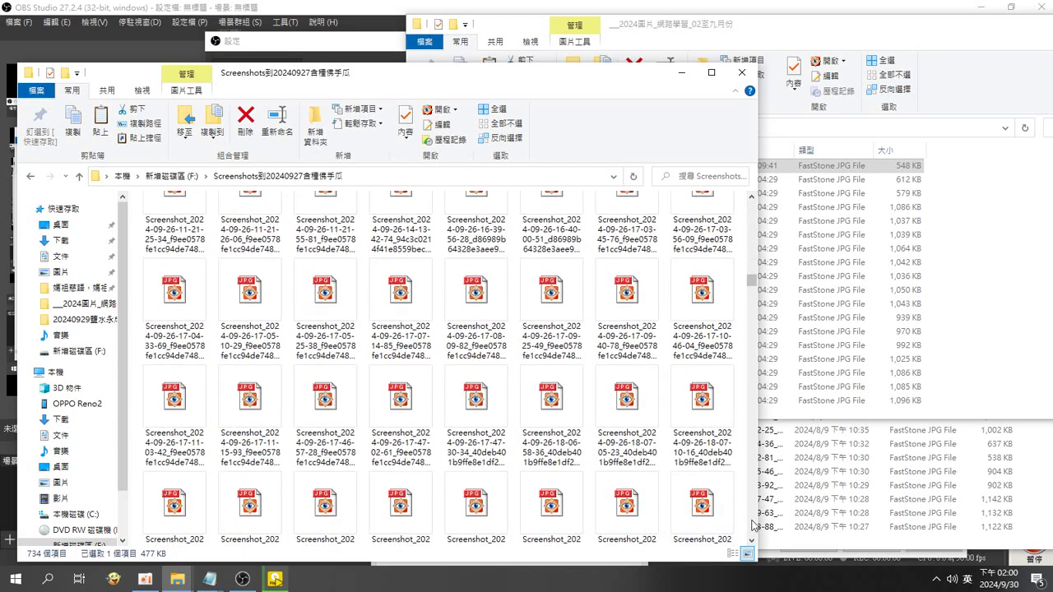
{"action": "scroll", "coordinate": [751, 524], "scroll_direction": "down", "scroll_amount": 15}
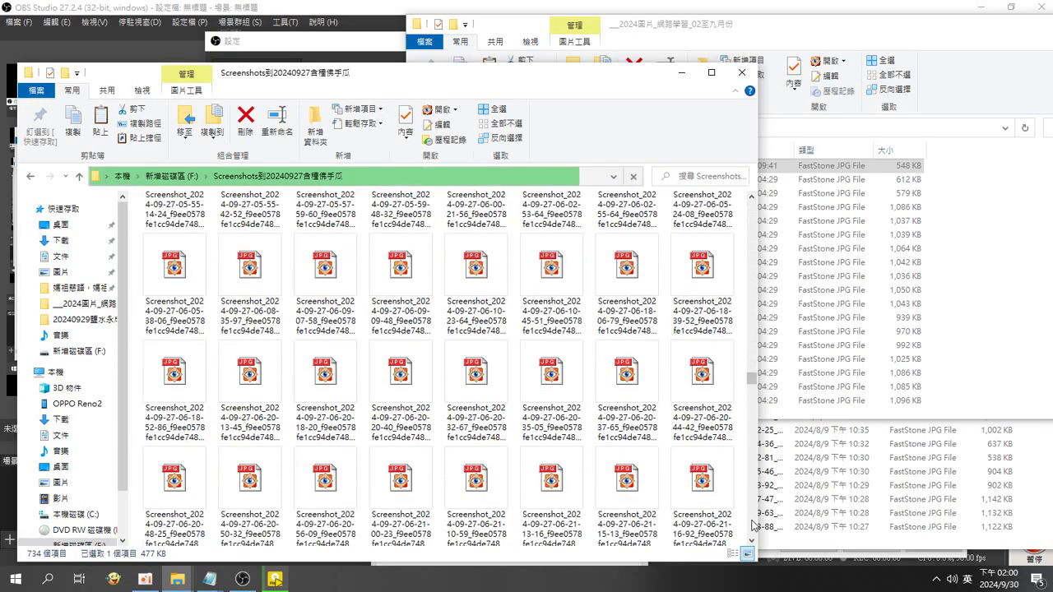
{"action": "scroll", "coordinate": [751, 525], "scroll_direction": "down", "scroll_amount": 15}
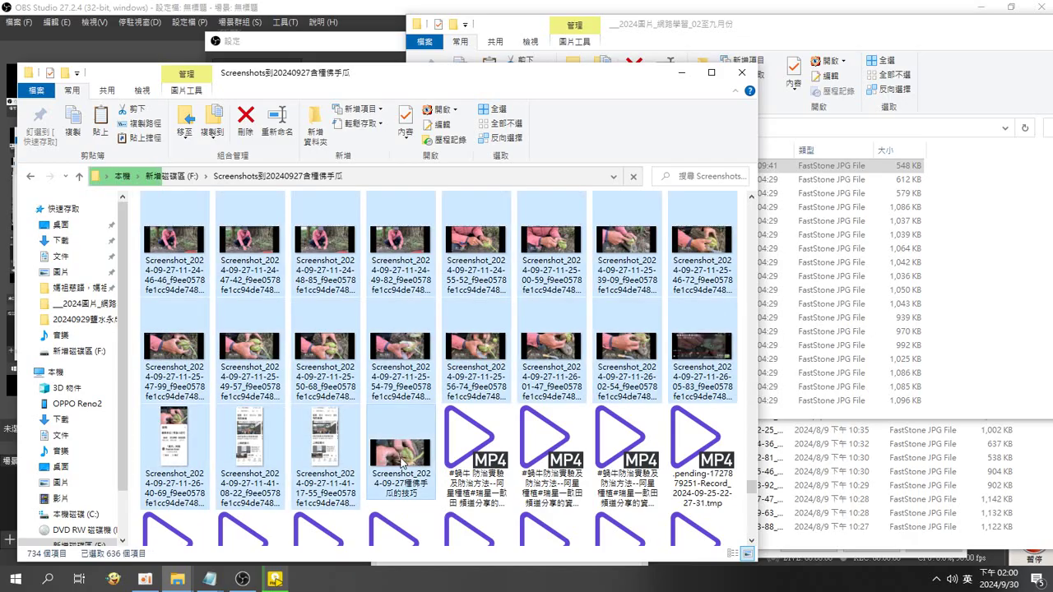
{"action": "left_click", "coordinate": [432, 451], "text": "shift"}
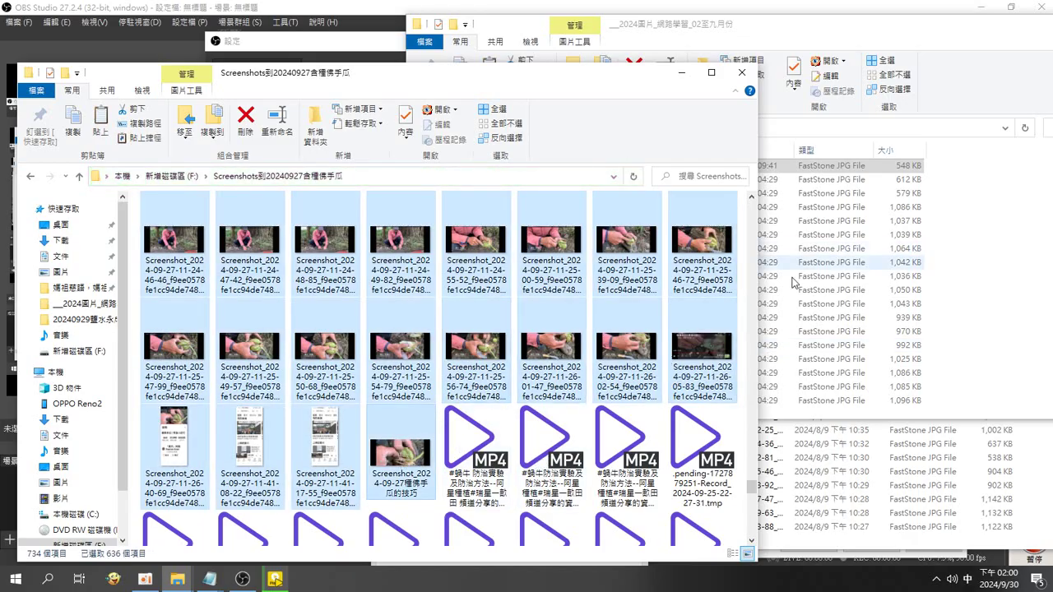
{"action": "left_click", "coordinate": [969, 161]}
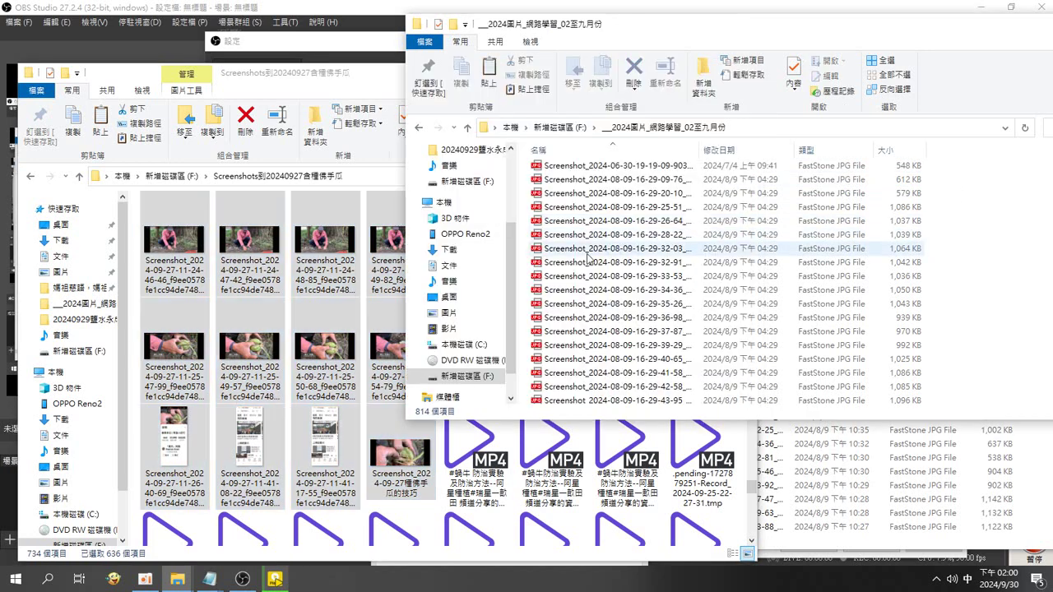
{"action": "right_click", "coordinate": [523, 267]}
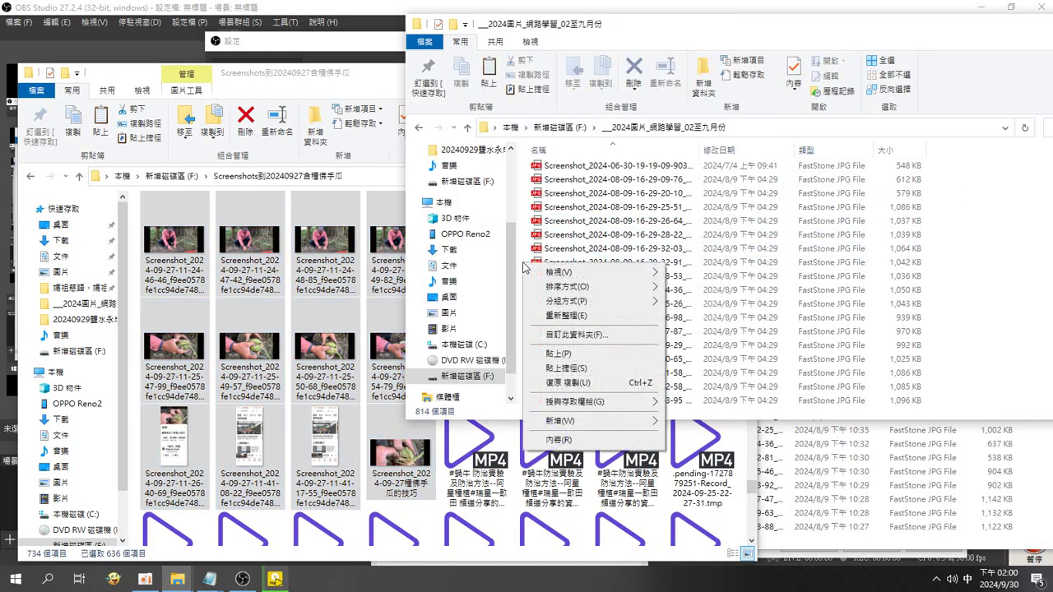
{"action": "left_click", "coordinate": [567, 338]}
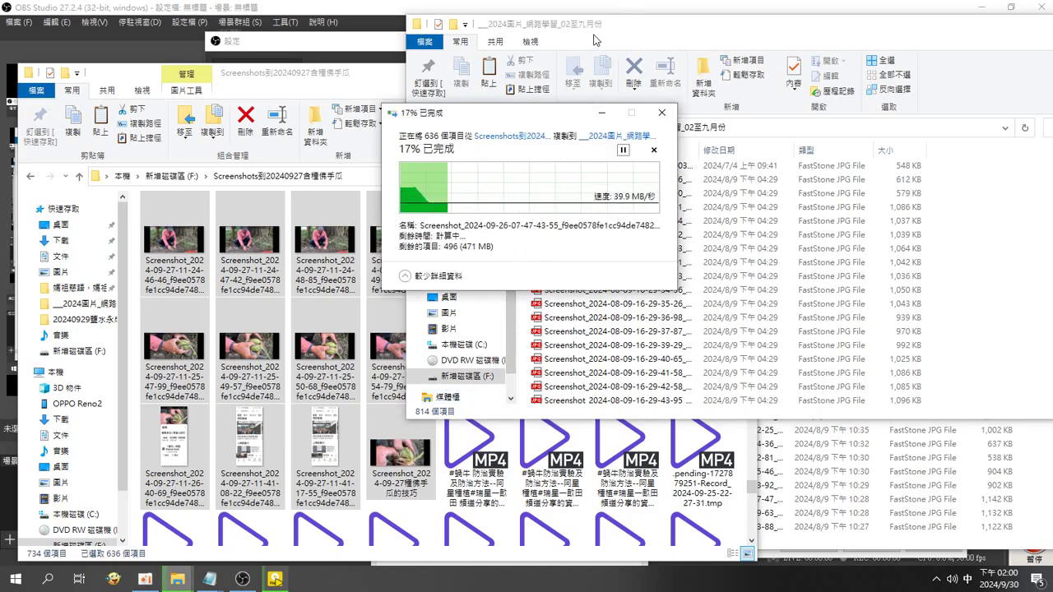
{"action": "left_click_drag", "start_coordinate": [594, 40], "coordinate": [946, 60]}
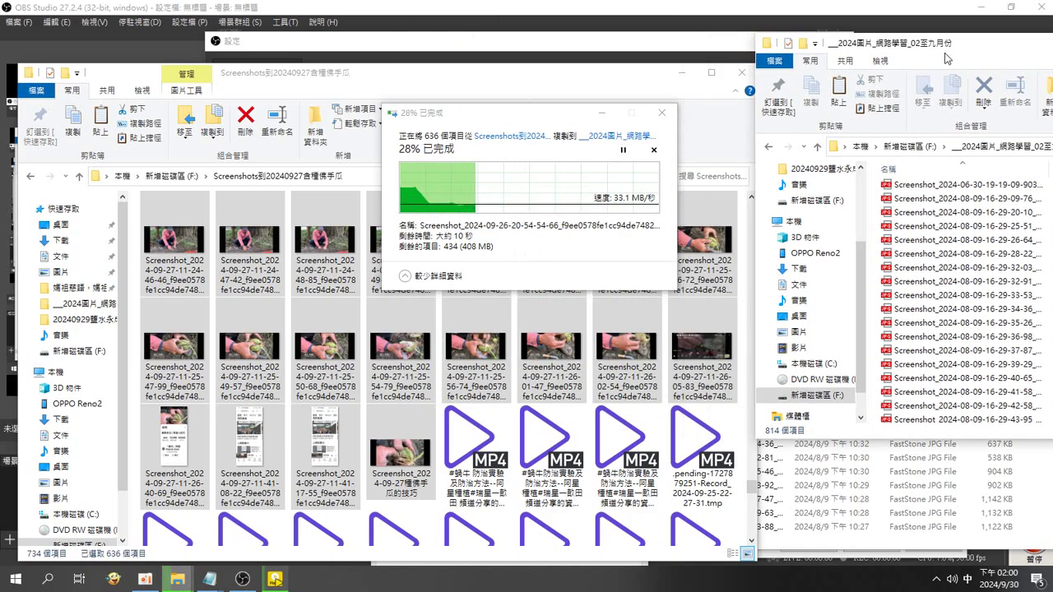
Copy all images from the Screenshots20240925含直播備用圖片--頻道首頁 folder on drive F: into the 02至九月份 folder.
{"action": "left_click", "coordinate": [80, 176]}
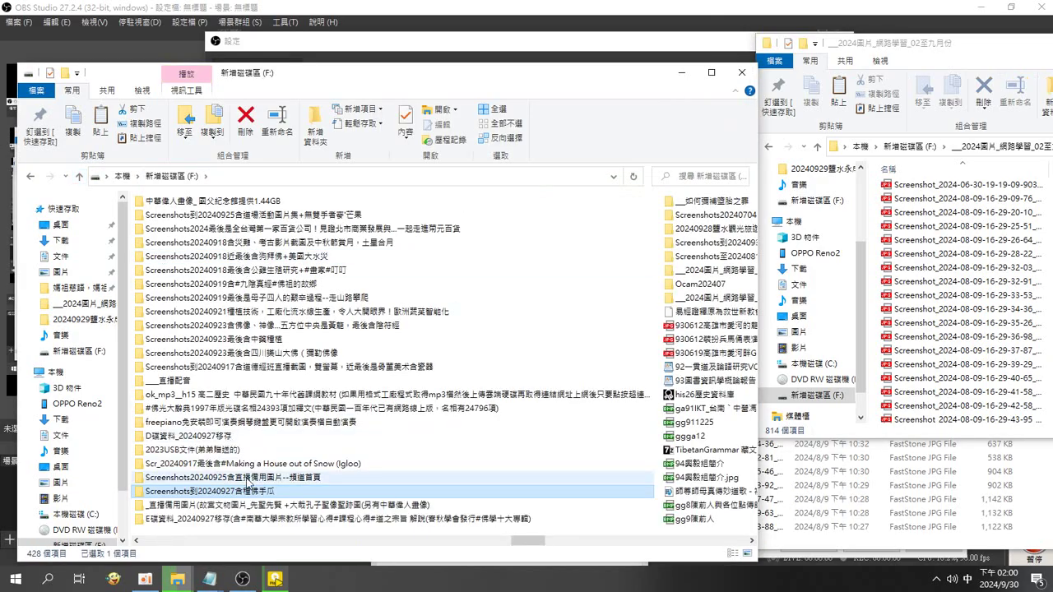
{"action": "left_click", "coordinate": [247, 481]}
{"action": "double_click", "coordinate": [247, 482]}
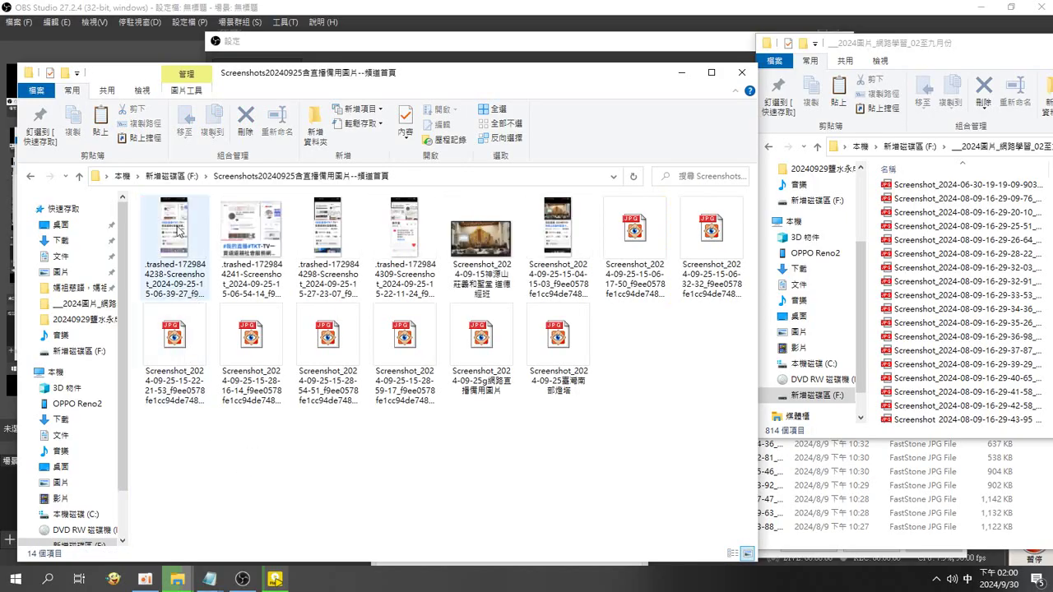
{"action": "key", "text": "ctrl+a"}
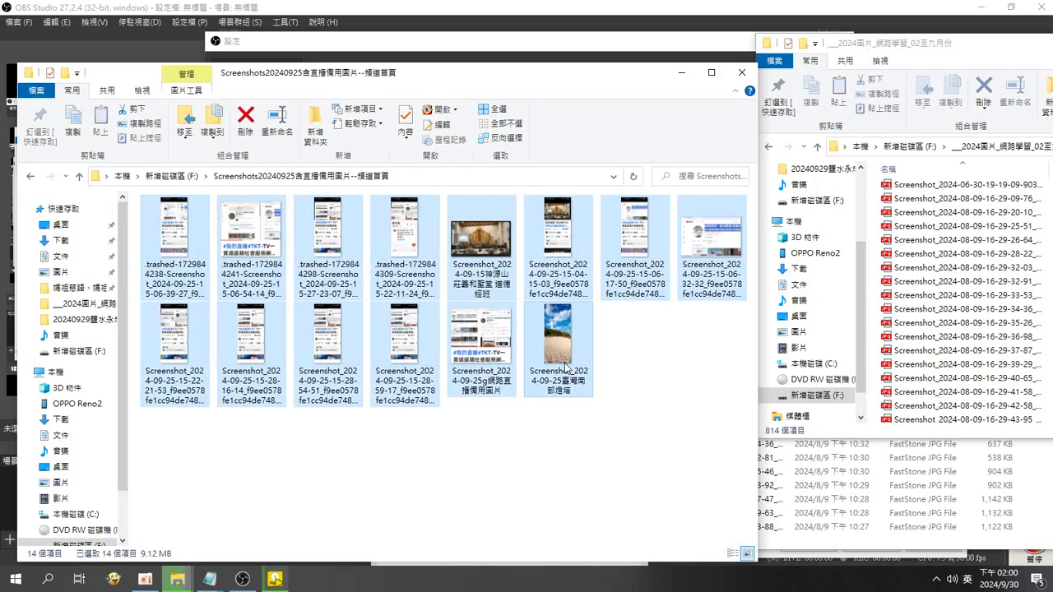
{"action": "left_click", "coordinate": [874, 325]}
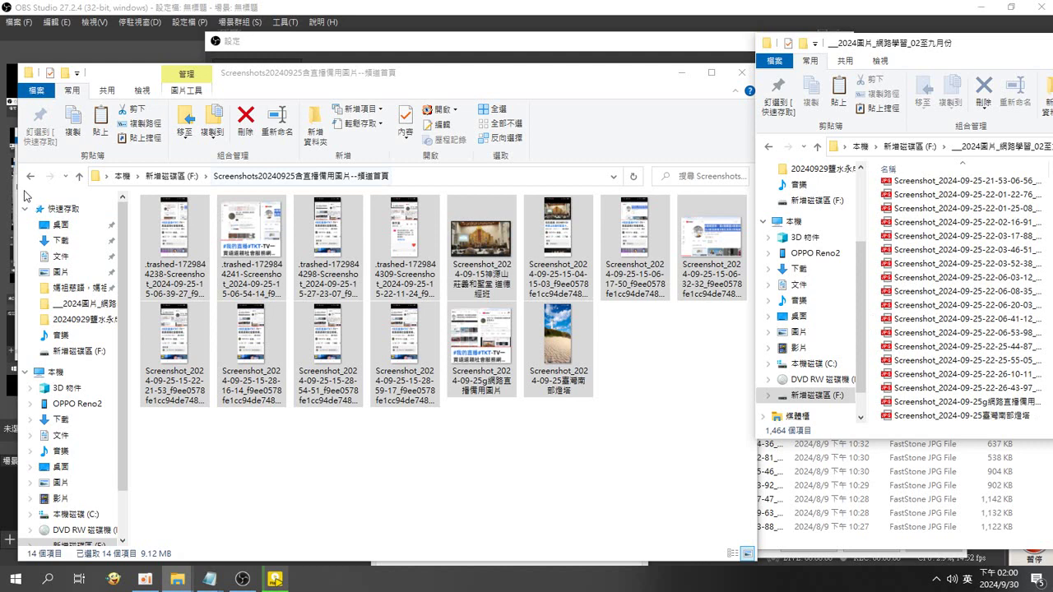
Check the contents of the Scr_20240917最後含#Making a House out of Snow (Igloo) folder and return to drive F:.
{"action": "left_click", "coordinate": [30, 176]}
{"action": "double_click", "coordinate": [231, 463]}
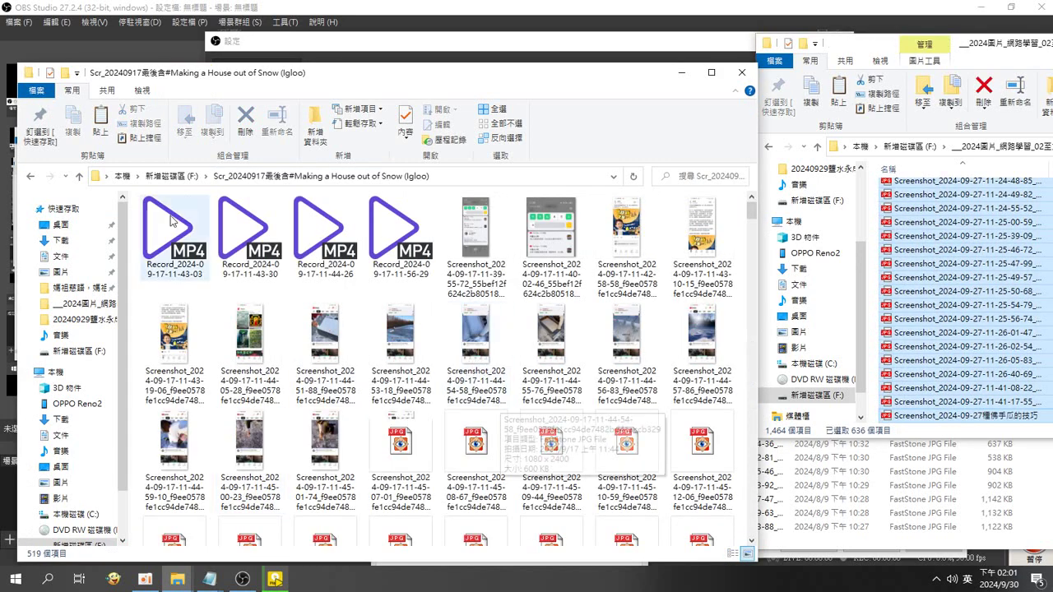
{"action": "left_click", "coordinate": [30, 178]}
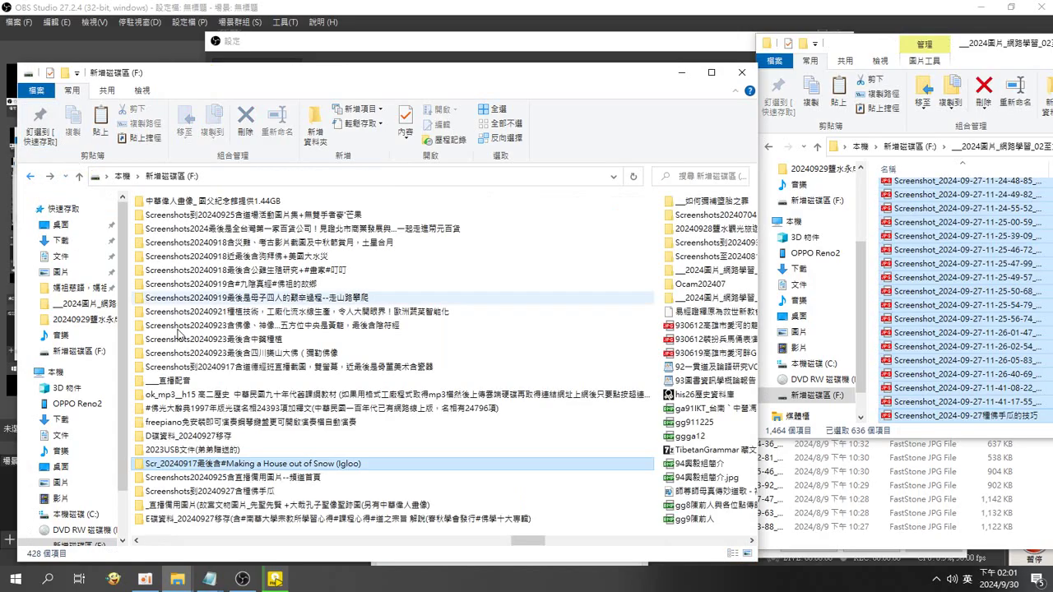
Rename the Scr_20240917 folder as Screenshots_20240917最後含#Making a House out of Snow (Igloo), reusing text from a neighbouring folder's name, and open it.
{"action": "left_click", "coordinate": [158, 482]}
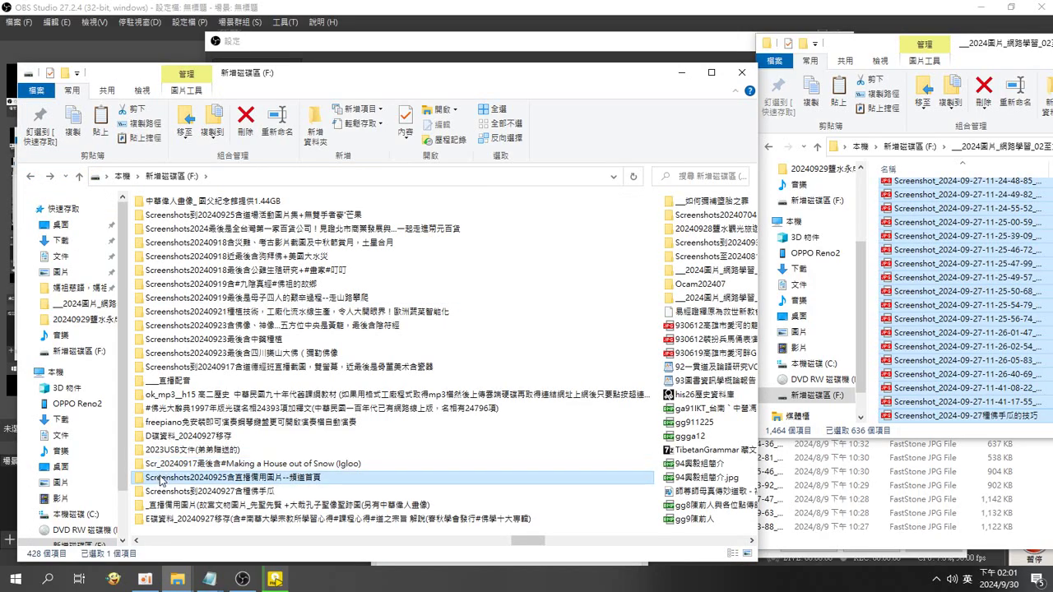
{"action": "left_click", "coordinate": [157, 478]}
{"action": "left_click", "coordinate": [191, 481]}
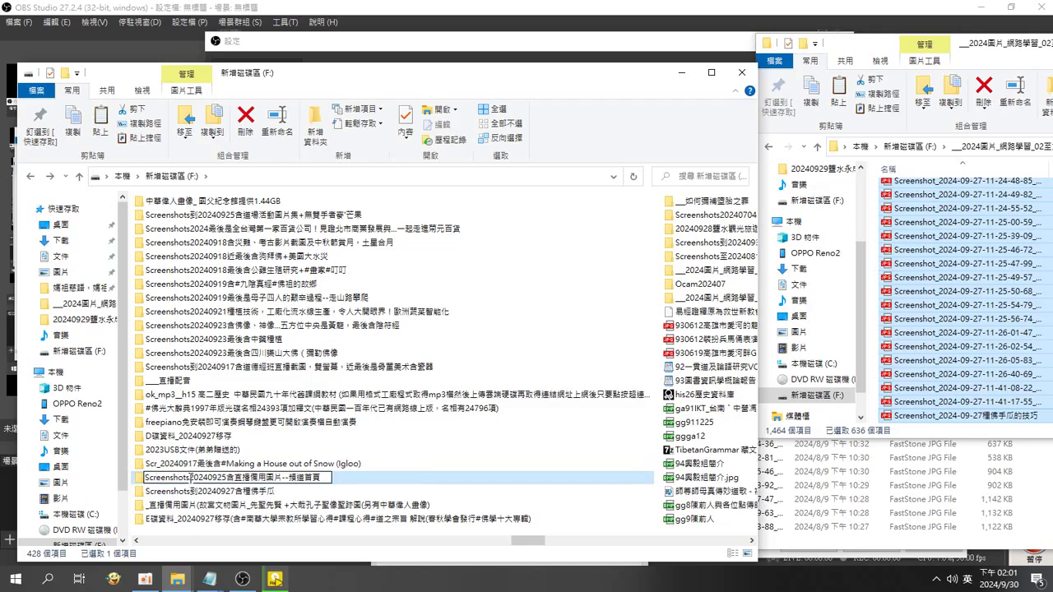
{"action": "left_click_drag", "start_coordinate": [154, 478], "coordinate": [190, 478]}
{"action": "key", "text": "ctrl+c"}
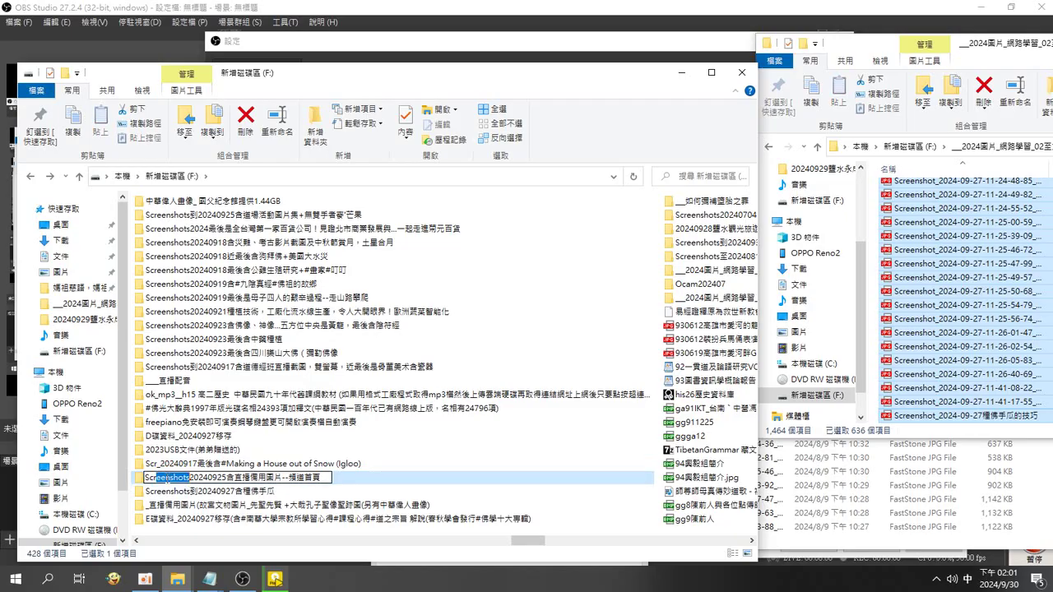
{"action": "left_click", "coordinate": [155, 466]}
{"action": "left_click", "coordinate": [155, 467]}
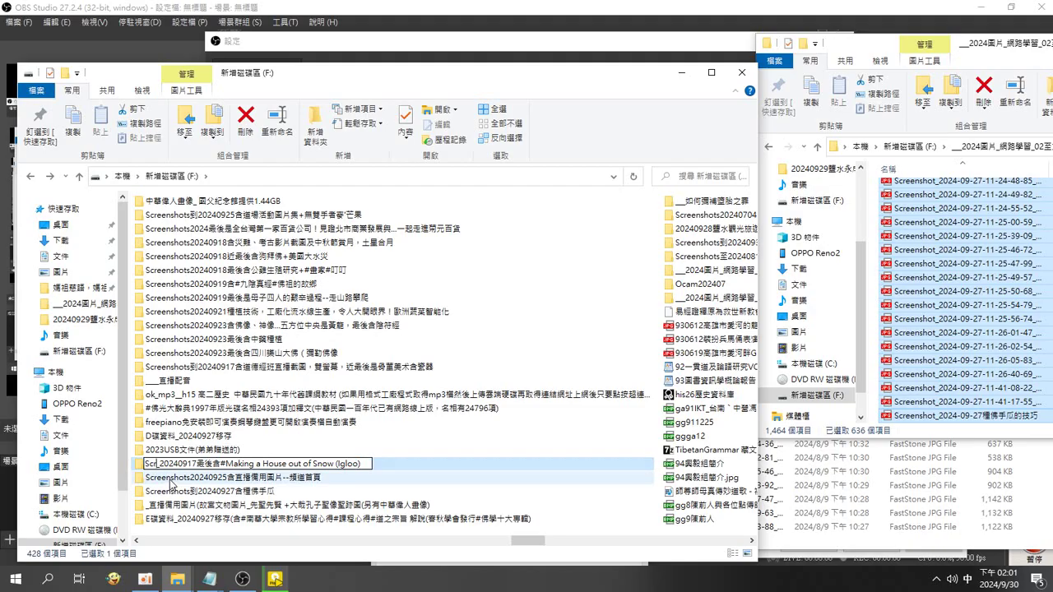
{"action": "key", "text": "ctrl+v"}
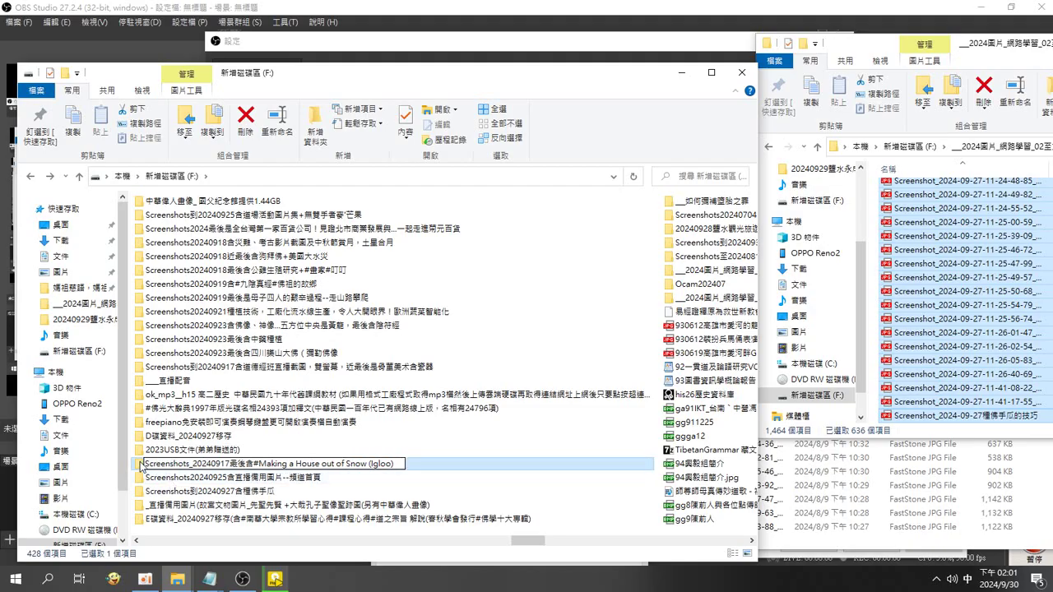
{"action": "key", "text": "Return"}
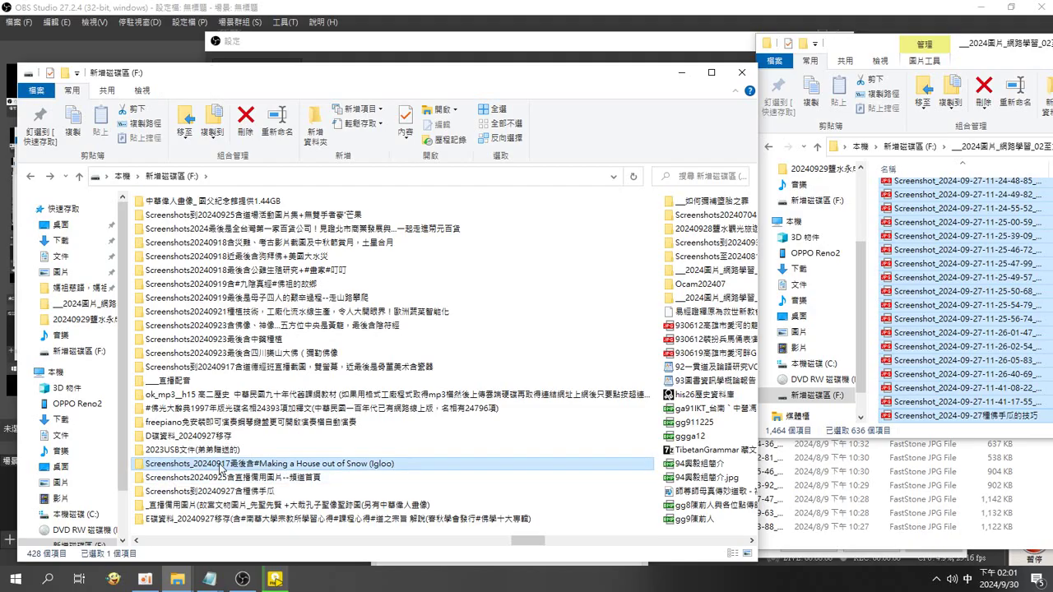
{"action": "double_click", "coordinate": [221, 467]}
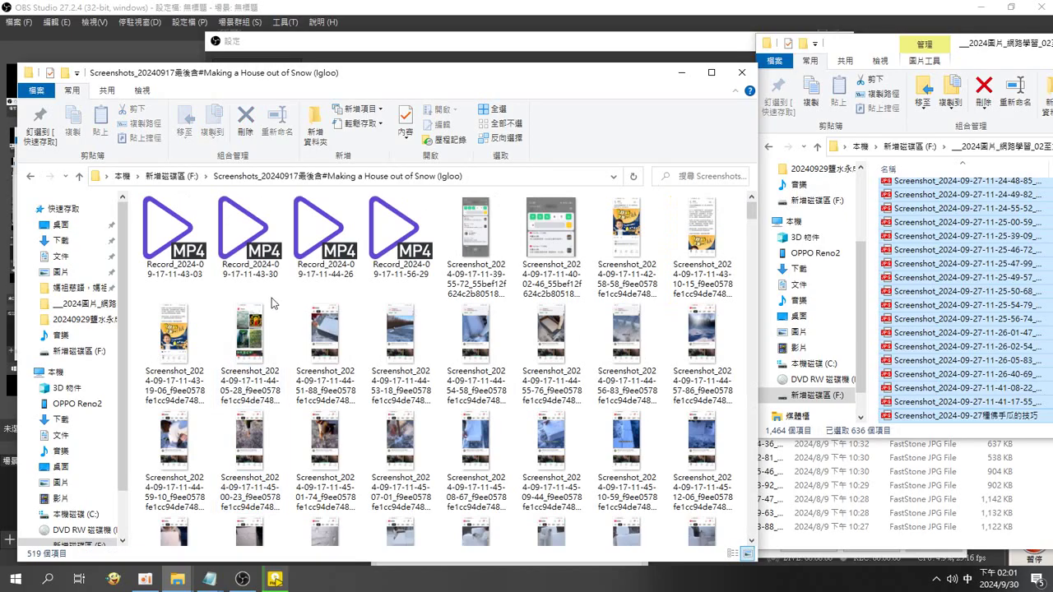
Copy all JPG screenshots from the open Screenshots_20240917最後含#Making a House out of Snow (Igloo) folder into the 02至九月份 folder, leaving out the MP4 videos.
{"action": "left_click", "coordinate": [475, 238]}
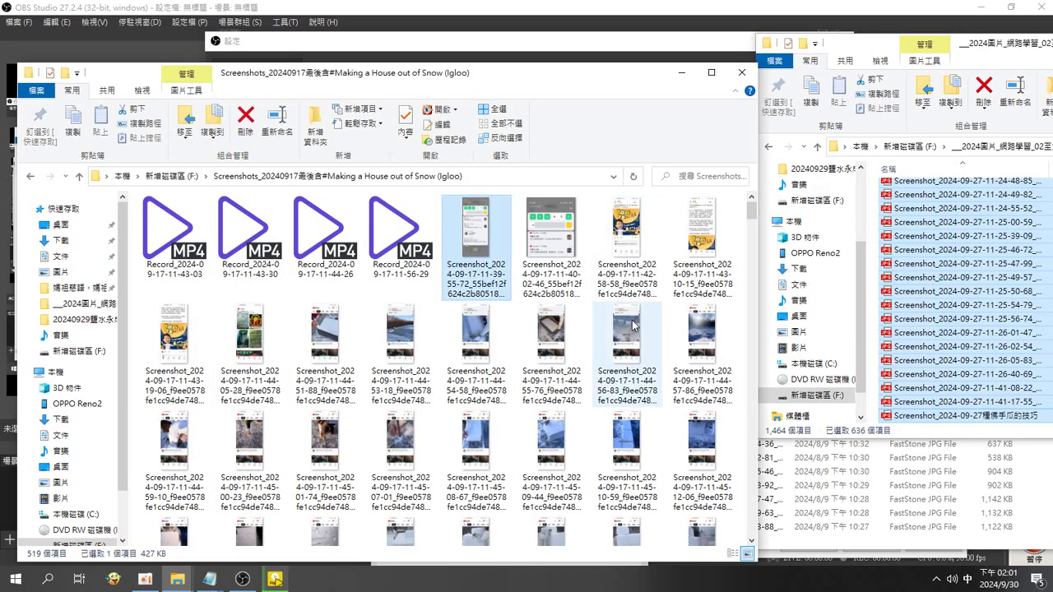
{"action": "scroll", "coordinate": [634, 411], "scroll_direction": "down", "scroll_amount": 5}
{"action": "left_click", "coordinate": [630, 412]}
{"action": "scroll", "coordinate": [633, 444], "scroll_direction": "down", "scroll_amount": 12}
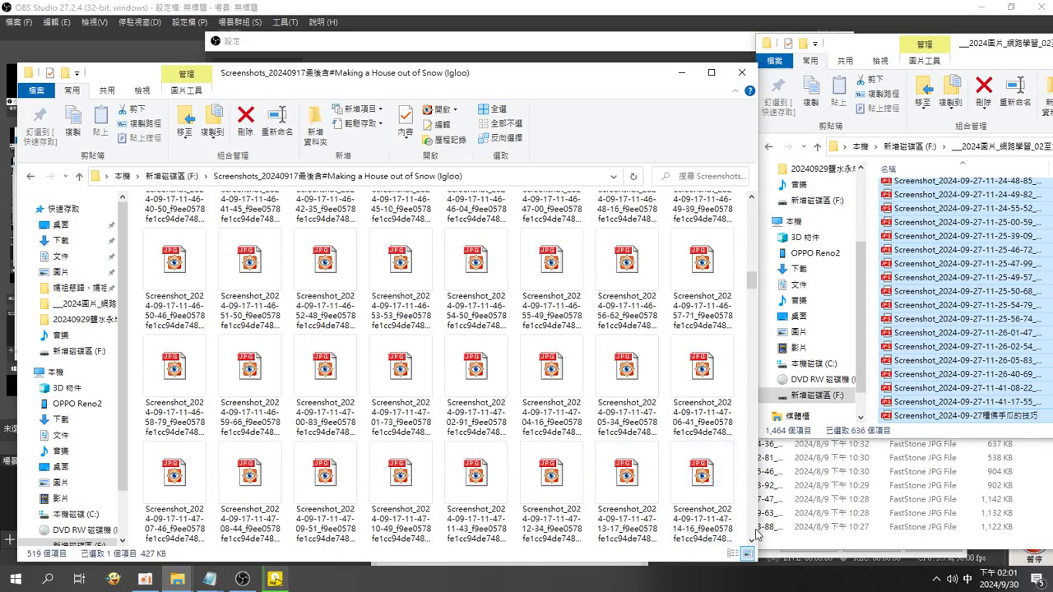
{"action": "scroll", "coordinate": [757, 531], "scroll_direction": "down", "scroll_amount": 20}
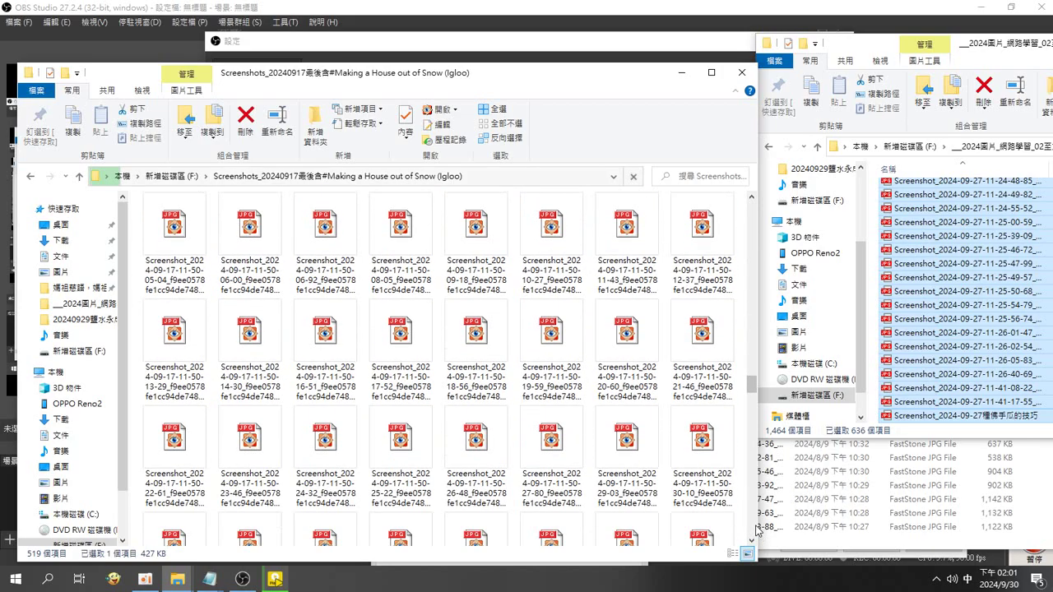
{"action": "scroll", "coordinate": [756, 530], "scroll_direction": "down", "scroll_amount": 20}
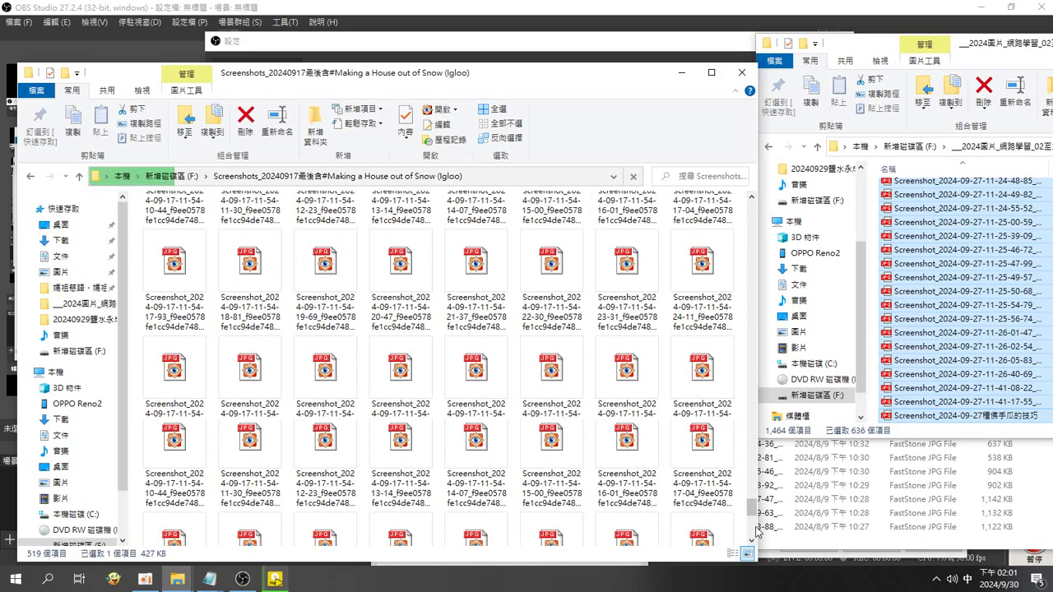
{"action": "left_click", "coordinate": [576, 527], "text": "shift"}
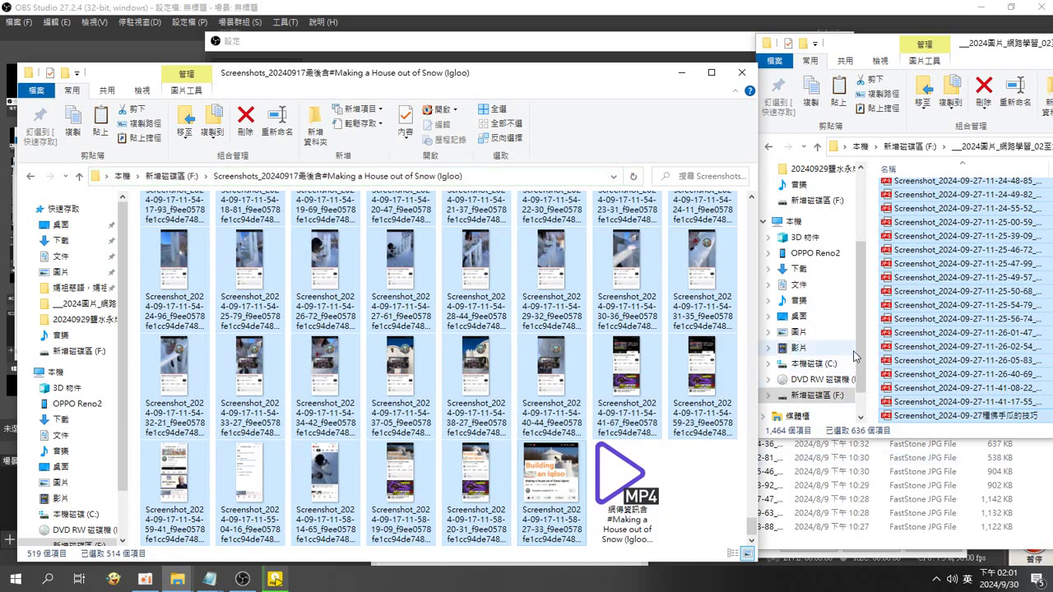
{"action": "left_click", "coordinate": [871, 332]}
{"action": "right_click", "coordinate": [872, 331]}
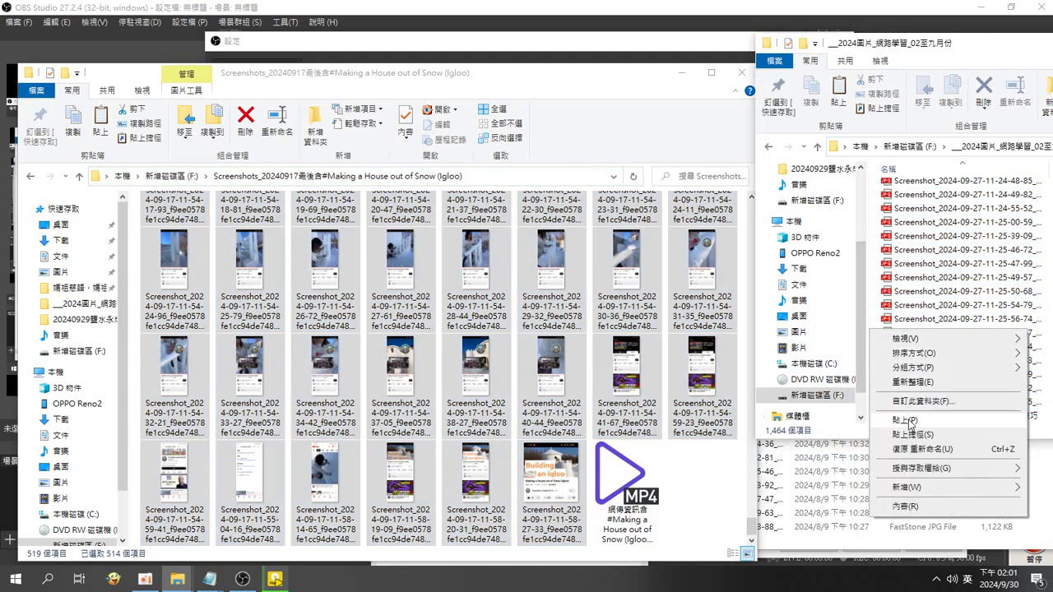
{"action": "left_click", "coordinate": [910, 421]}
Copy all JPG screenshots from the Screenshots到20240917含道德經班直播截圖 folder on drive F: into the 02至九月份 folder.
{"action": "left_click", "coordinate": [80, 176]}
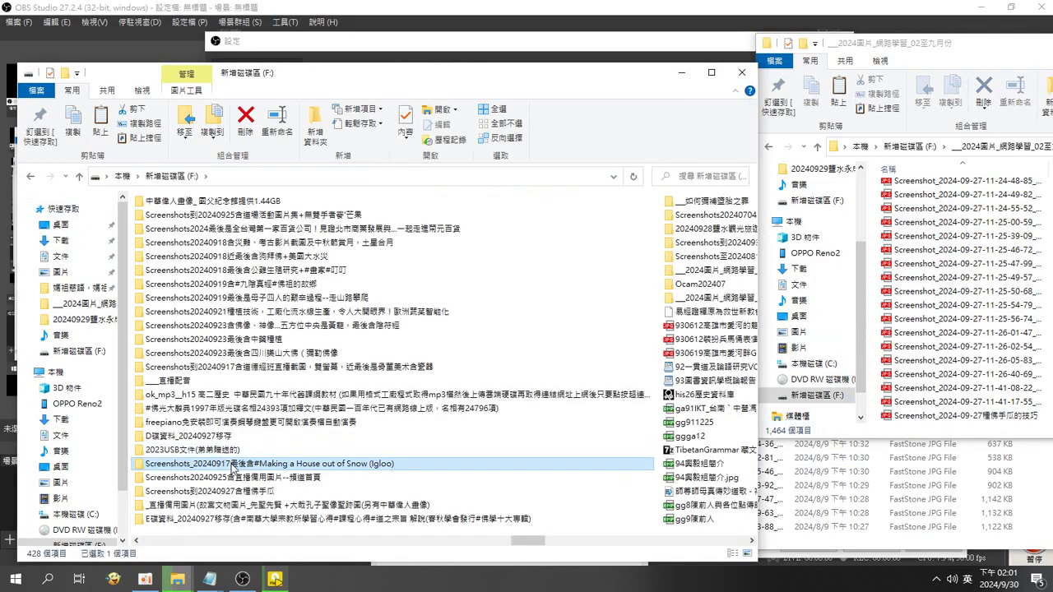
{"action": "double_click", "coordinate": [224, 368]}
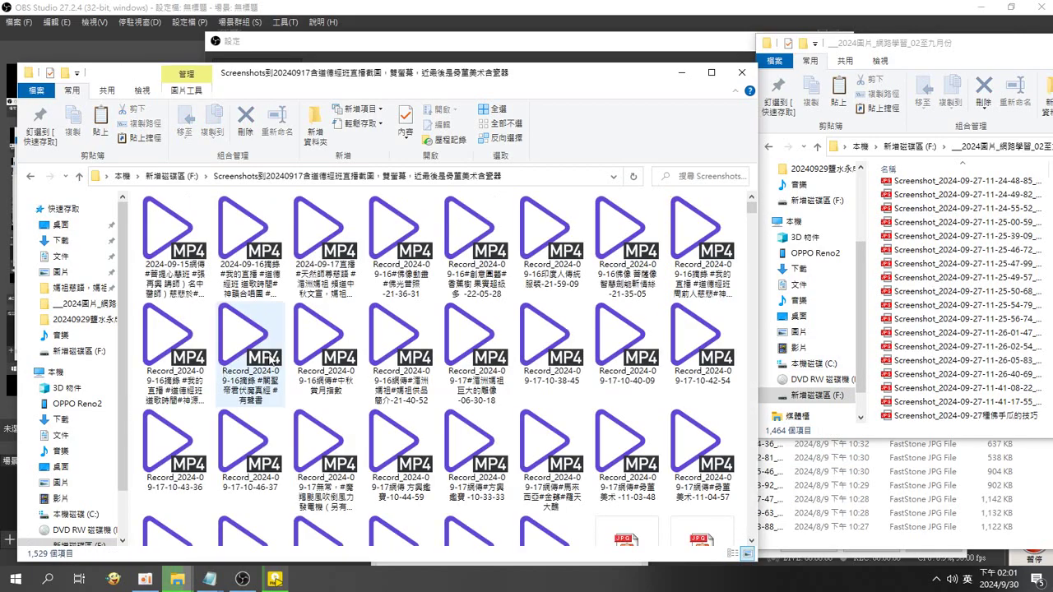
{"action": "left_click", "coordinate": [650, 535]}
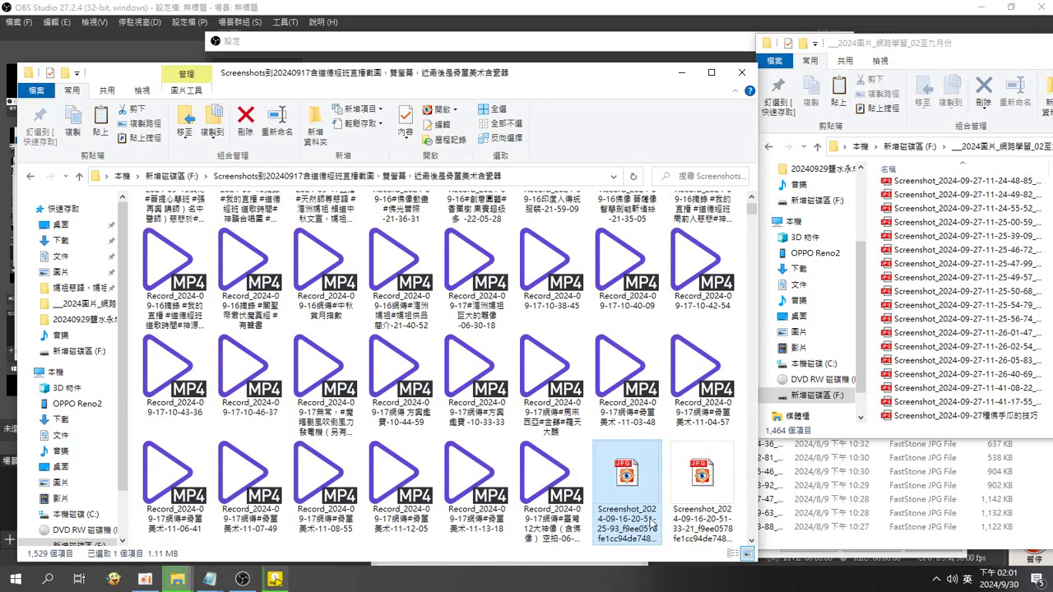
{"action": "scroll", "coordinate": [650, 526], "scroll_direction": "down", "scroll_amount": 10}
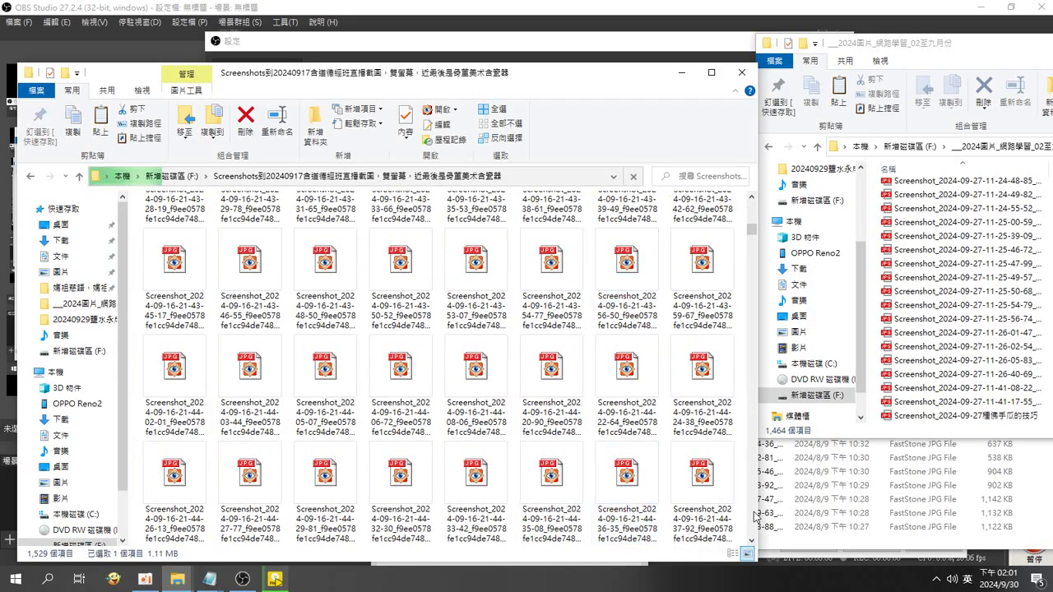
{"action": "scroll", "coordinate": [756, 516], "scroll_direction": "down", "scroll_amount": 5}
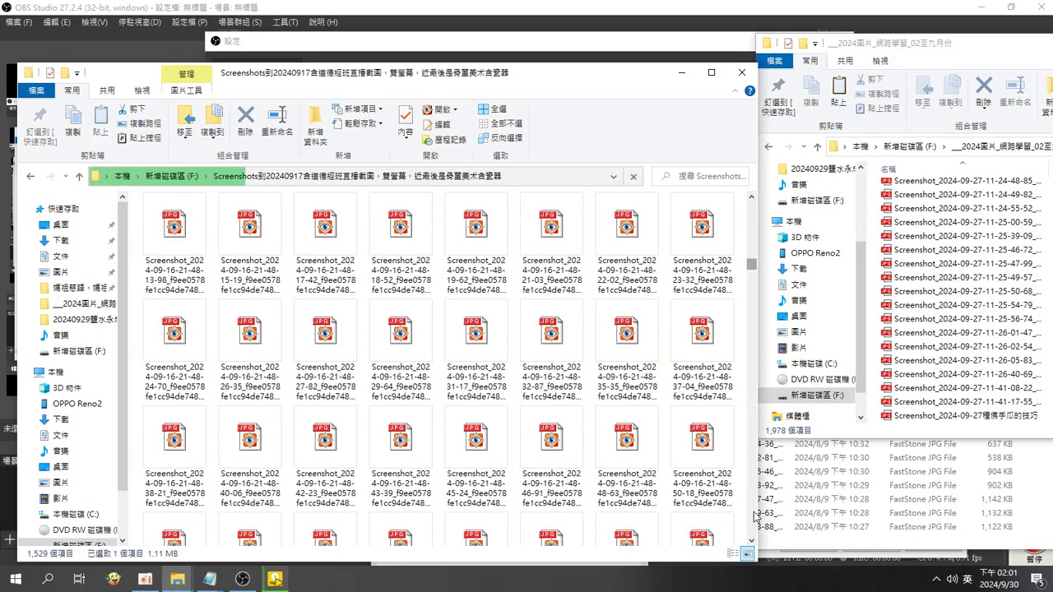
{"action": "scroll", "coordinate": [756, 517], "scroll_direction": "down", "scroll_amount": 5}
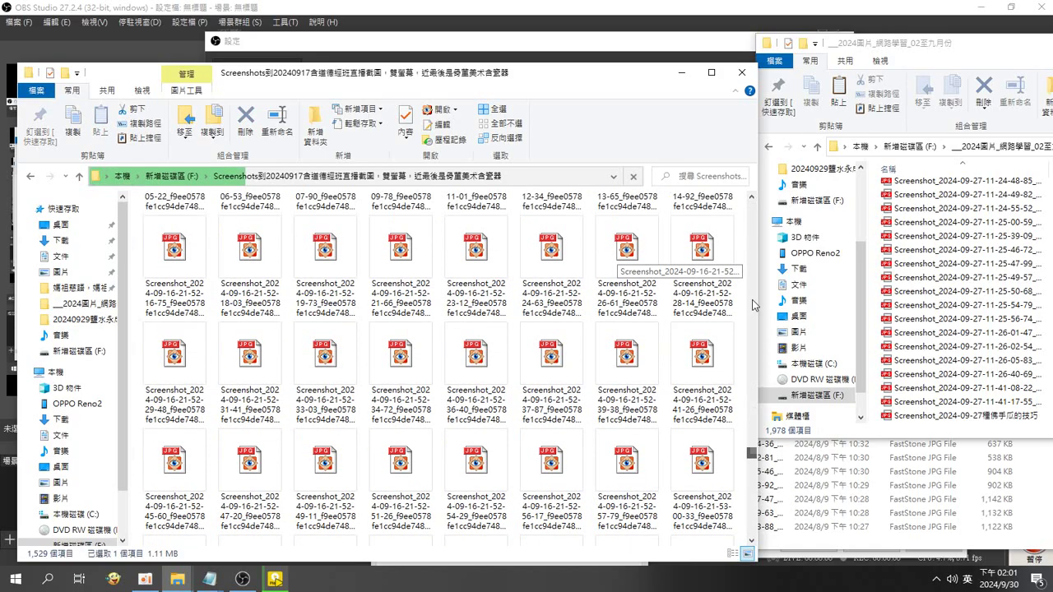
{"action": "left_click_drag", "start_coordinate": [750, 453], "coordinate": [751, 535]}
{"action": "left_click", "coordinate": [488, 406], "text": "shift"}
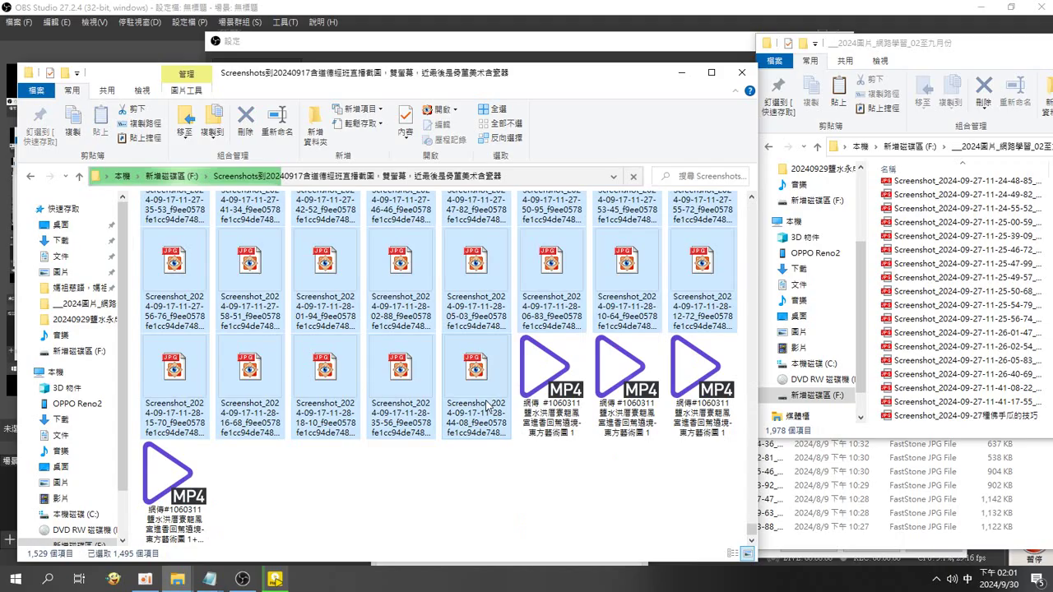
{"action": "left_click_drag", "start_coordinate": [488, 406], "coordinate": [883, 329]}
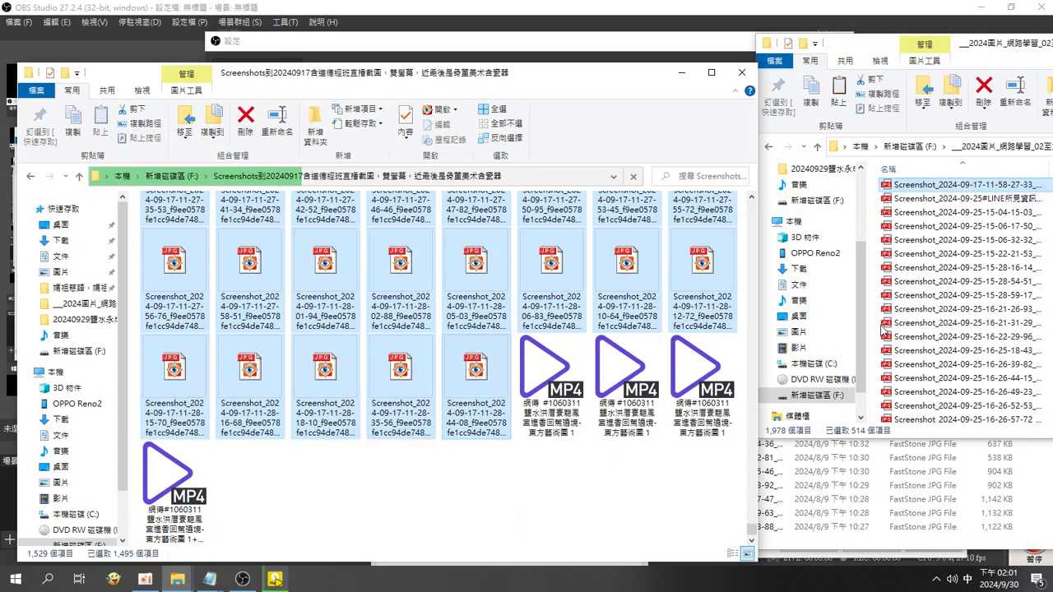
{"action": "right_click", "coordinate": [872, 301]}
{"action": "left_click", "coordinate": [905, 399]}
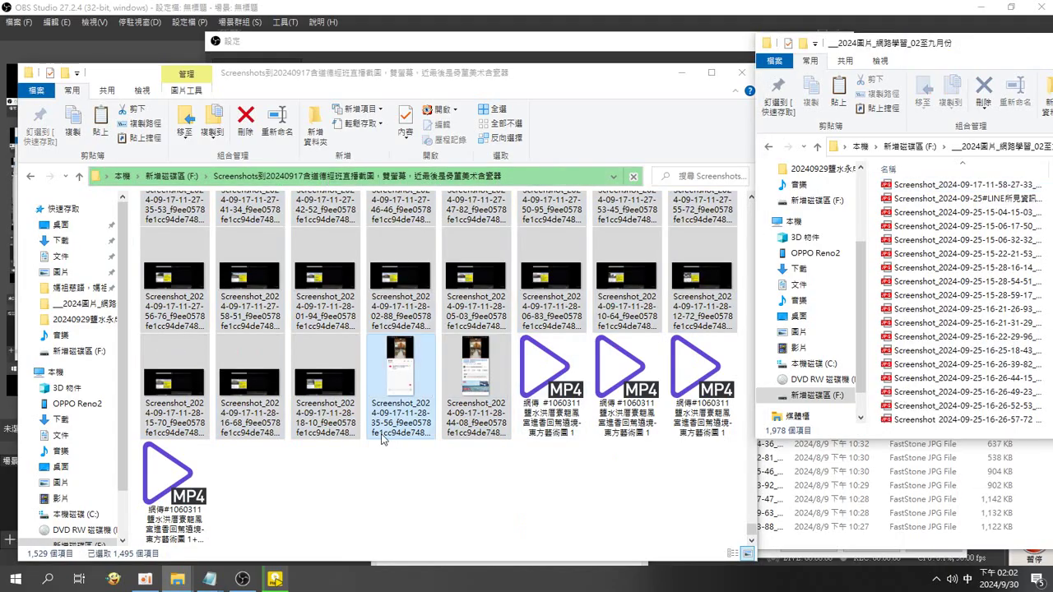
Open the Screenshots20240923最後含四川樂山大佛 (彌勒佛像 folder on drive F: and sort its files by type.
{"action": "left_click", "coordinate": [80, 181]}
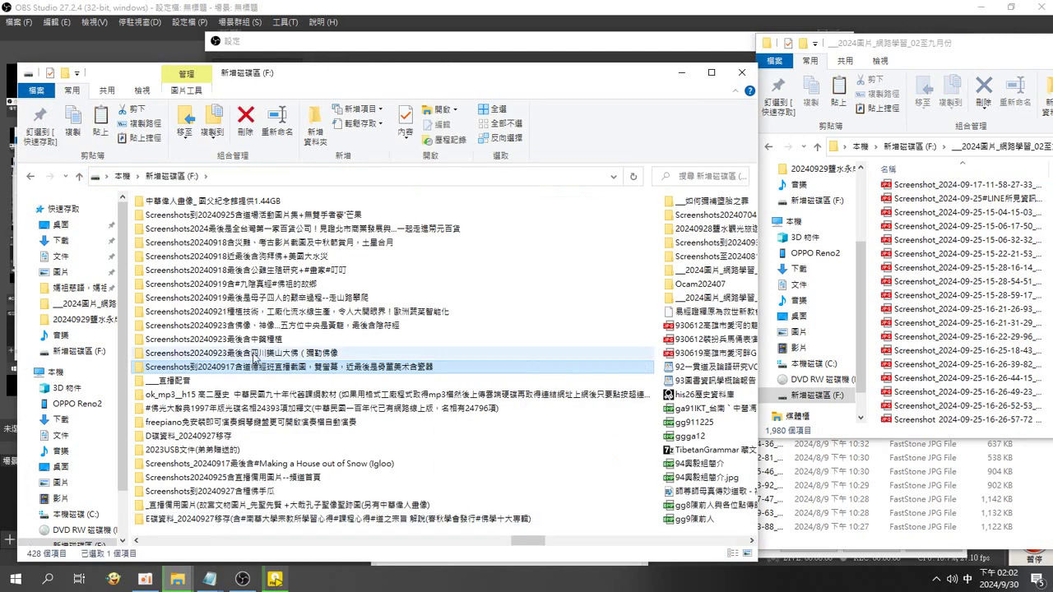
{"action": "double_click", "coordinate": [253, 353]}
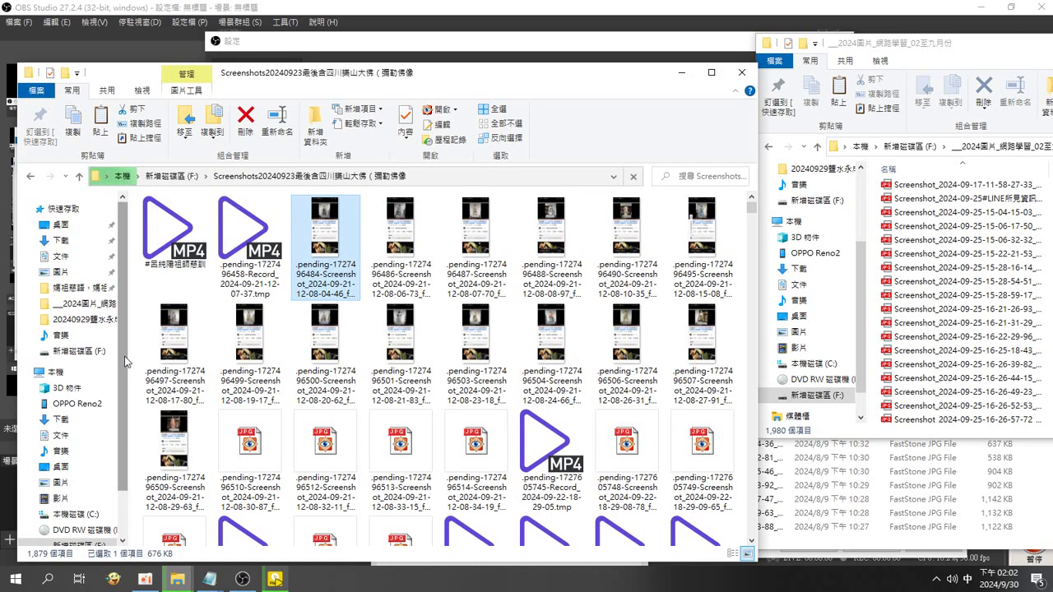
{"action": "right_click", "coordinate": [134, 328]}
{"action": "mouse_move", "coordinate": [177, 351]}
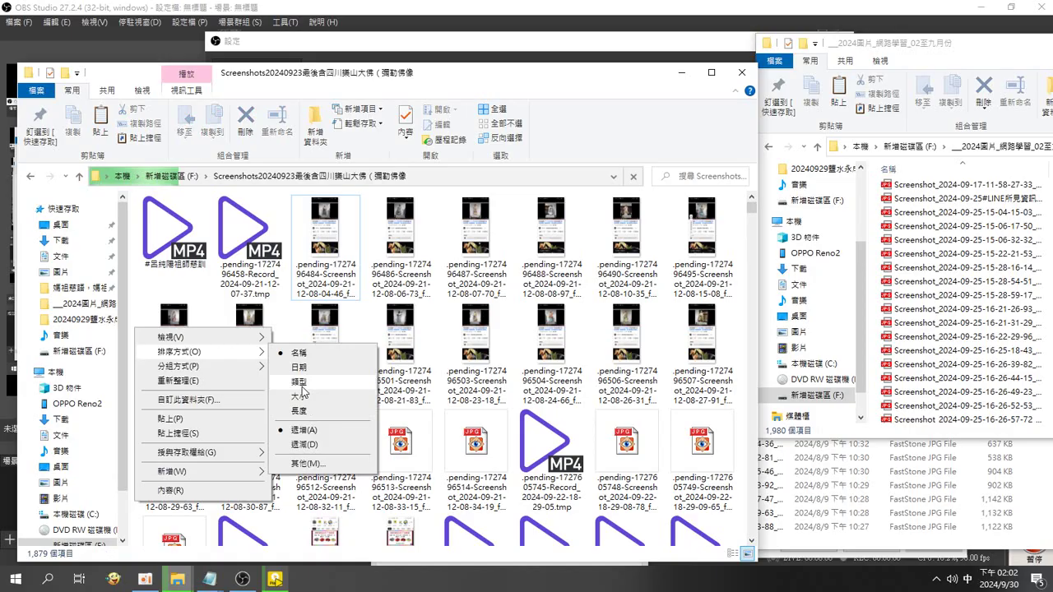
{"action": "left_click", "coordinate": [299, 382]}
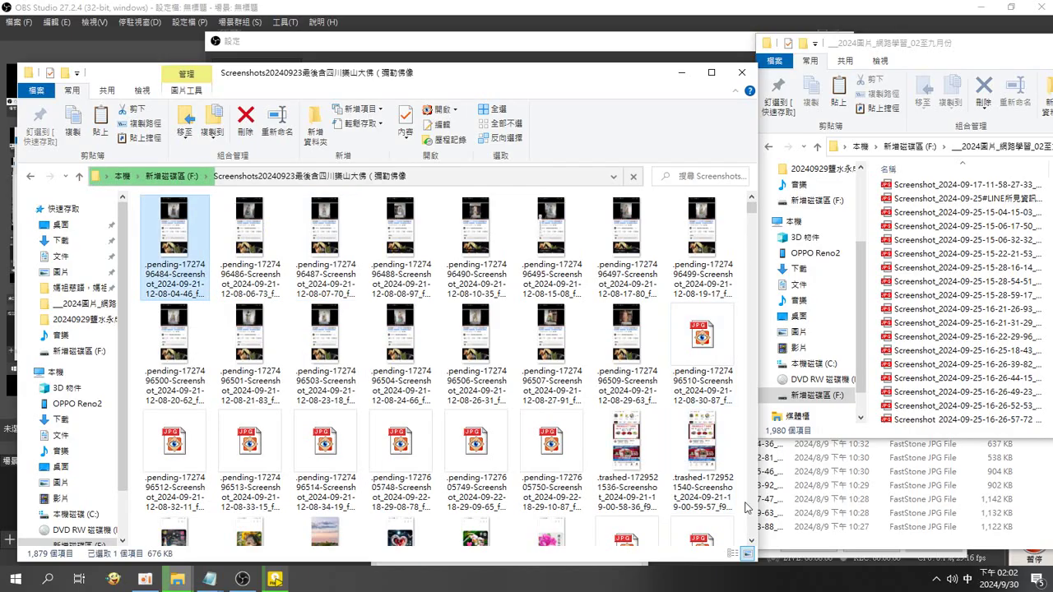
Select every JPG image ahead of the MP4 videos in the 四川樂山大佛 folder and copy them into the 02至九月份 folder.
{"action": "scroll", "coordinate": [749, 510], "scroll_direction": "down", "scroll_amount": 5}
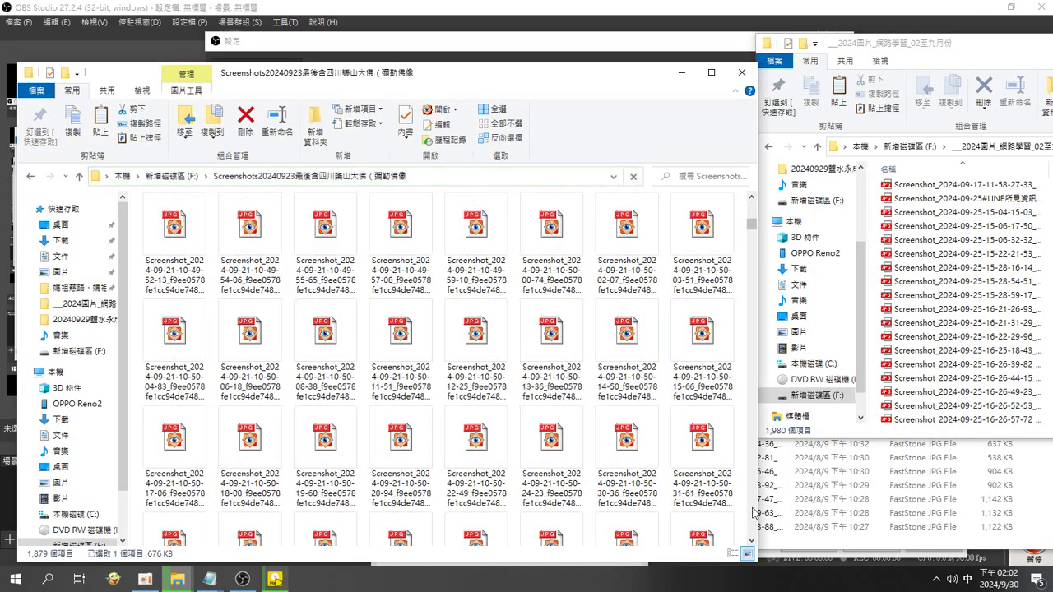
{"action": "scroll", "coordinate": [754, 513], "scroll_direction": "down", "scroll_amount": 4}
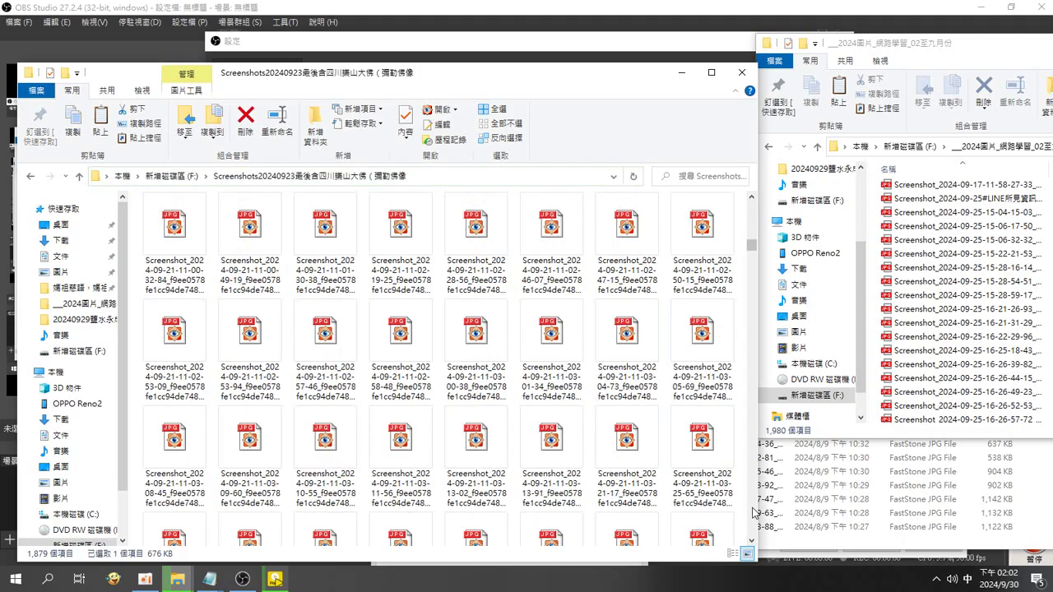
{"action": "left_click_drag", "start_coordinate": [751, 247], "coordinate": [765, 533]}
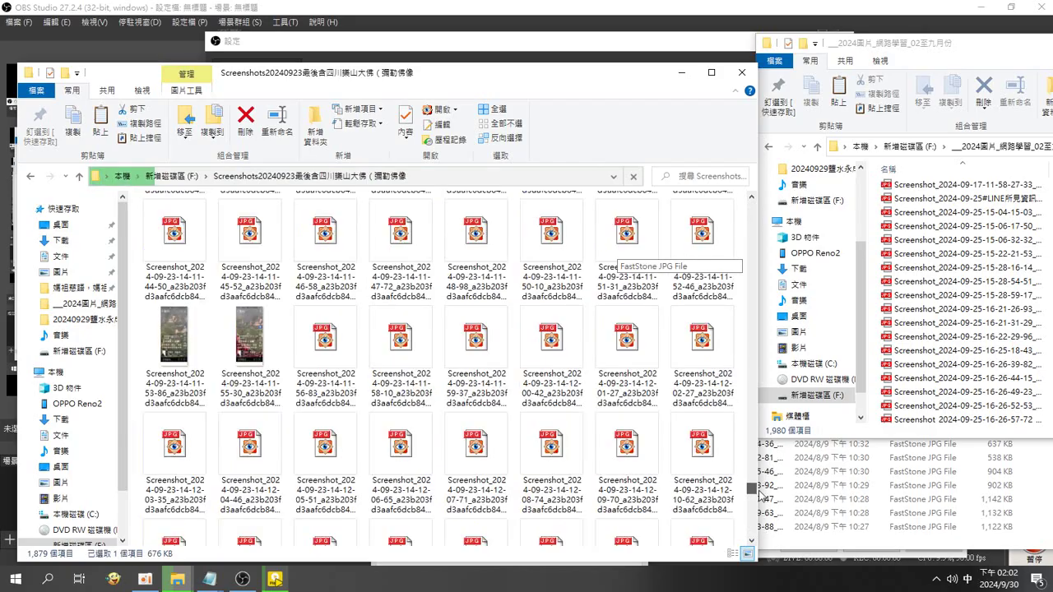
{"action": "left_click", "coordinate": [701, 541], "text": "shift"}
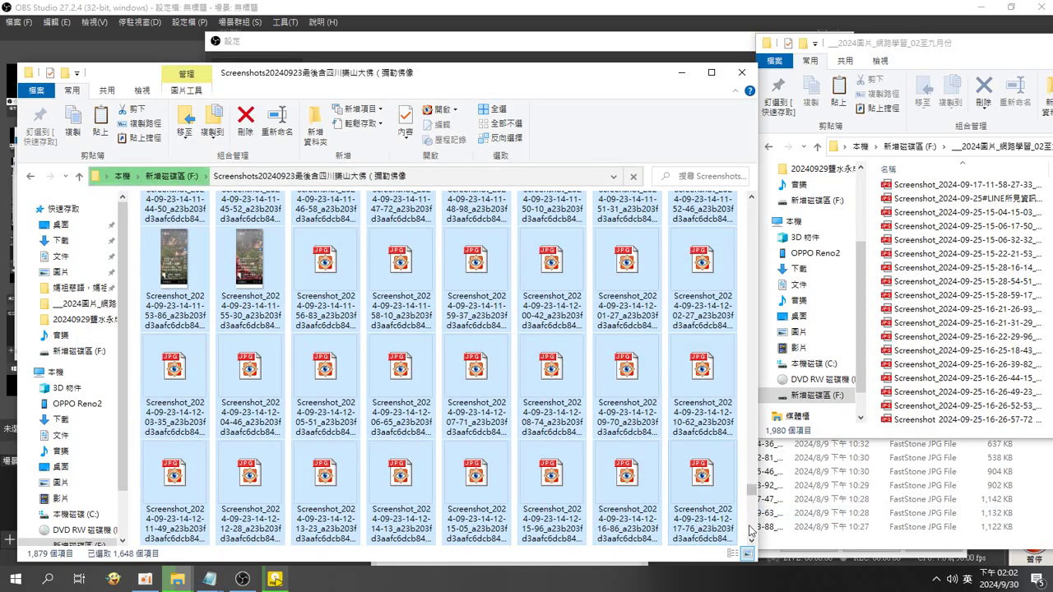
{"action": "key", "text": "shift+Down"}
{"action": "key", "text": "shift+Down"}
{"action": "key", "text": "shift+Down"}
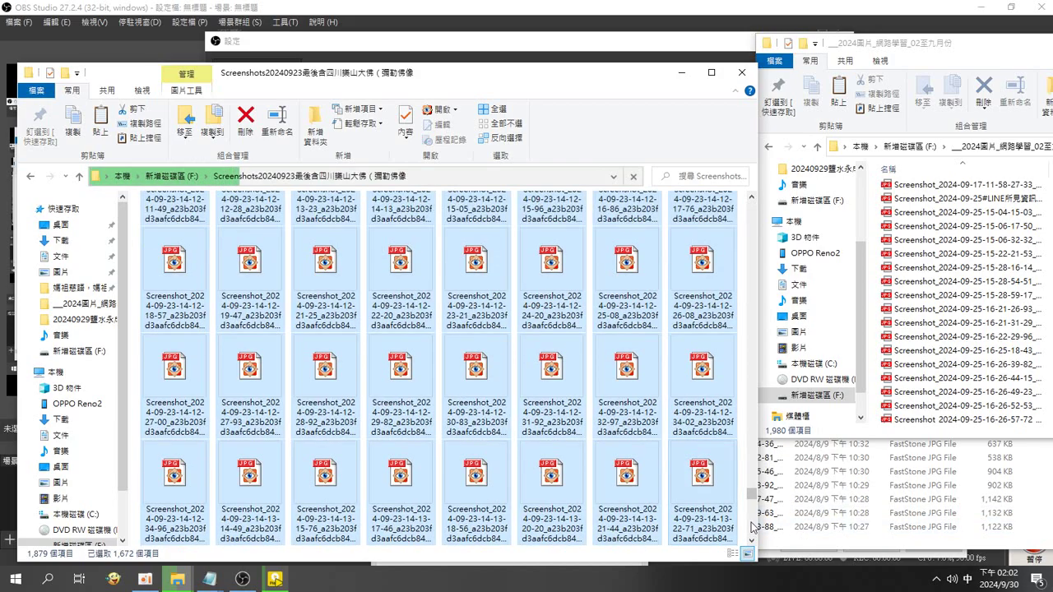
{"action": "scroll", "coordinate": [751, 527], "scroll_direction": "down", "scroll_amount": 5}
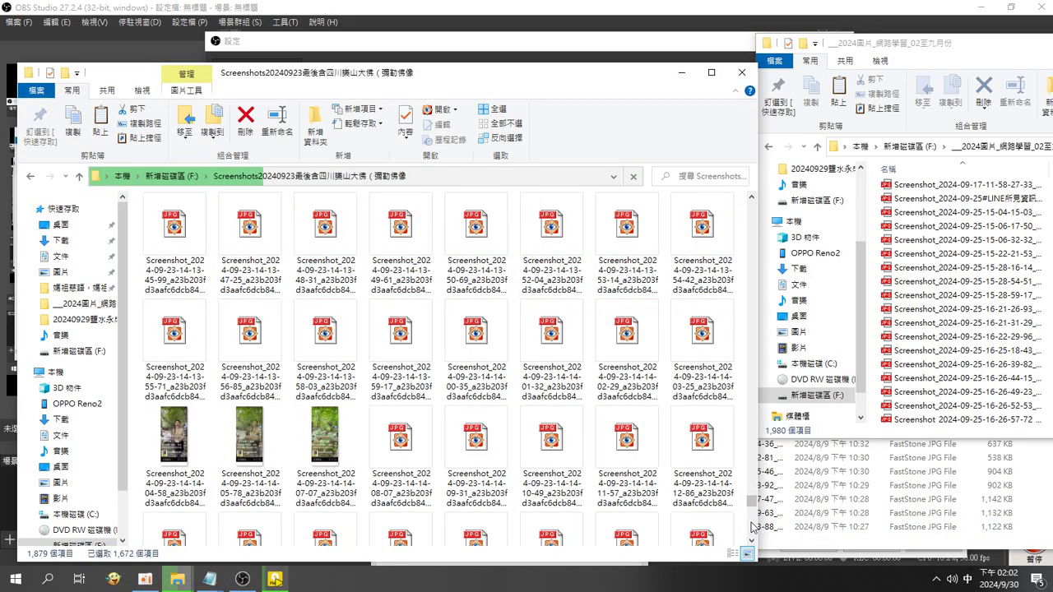
{"action": "scroll", "coordinate": [751, 518], "scroll_direction": "down", "scroll_amount": 6}
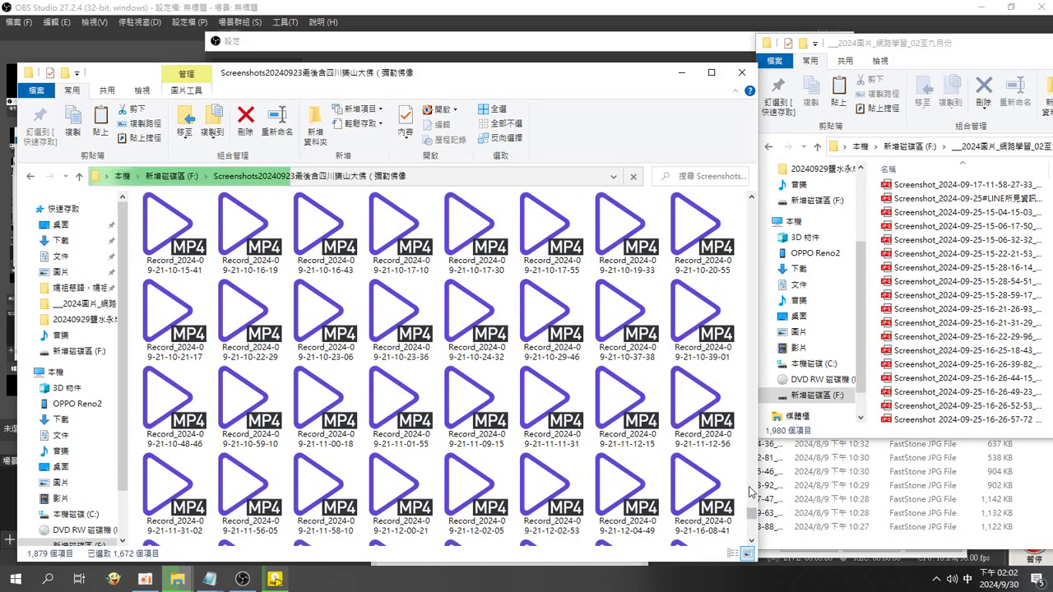
{"action": "scroll", "coordinate": [750, 492], "scroll_direction": "up", "scroll_amount": 3}
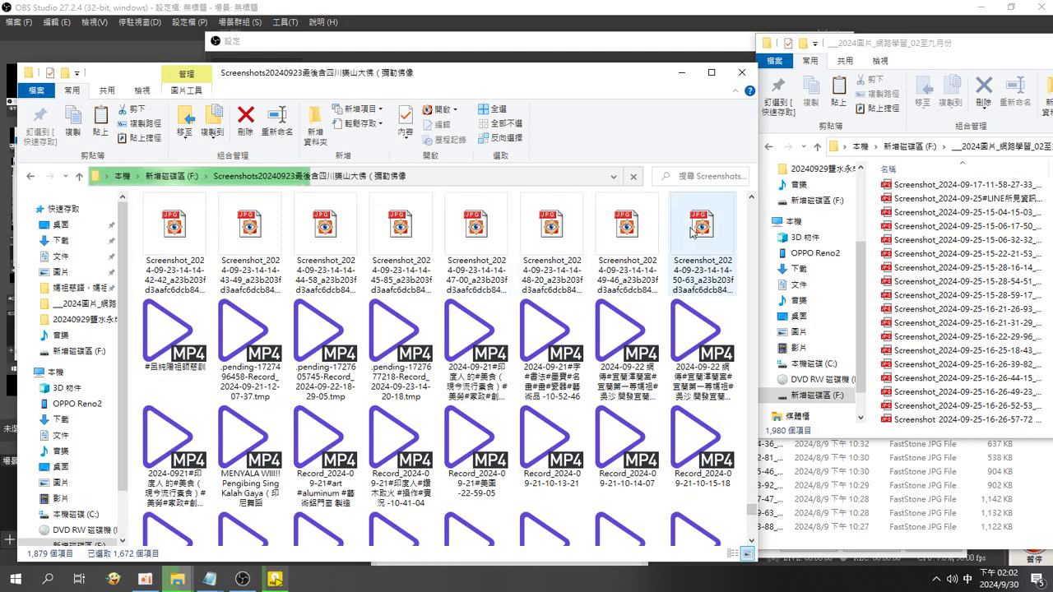
{"action": "left_click", "coordinate": [691, 232], "text": "shift"}
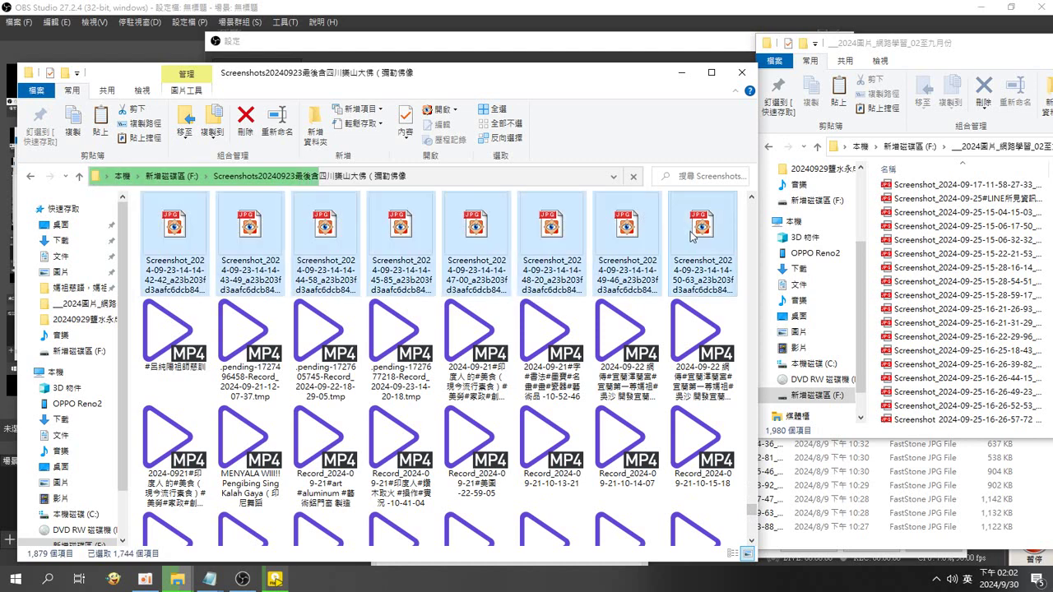
{"action": "left_click", "coordinate": [874, 250]}
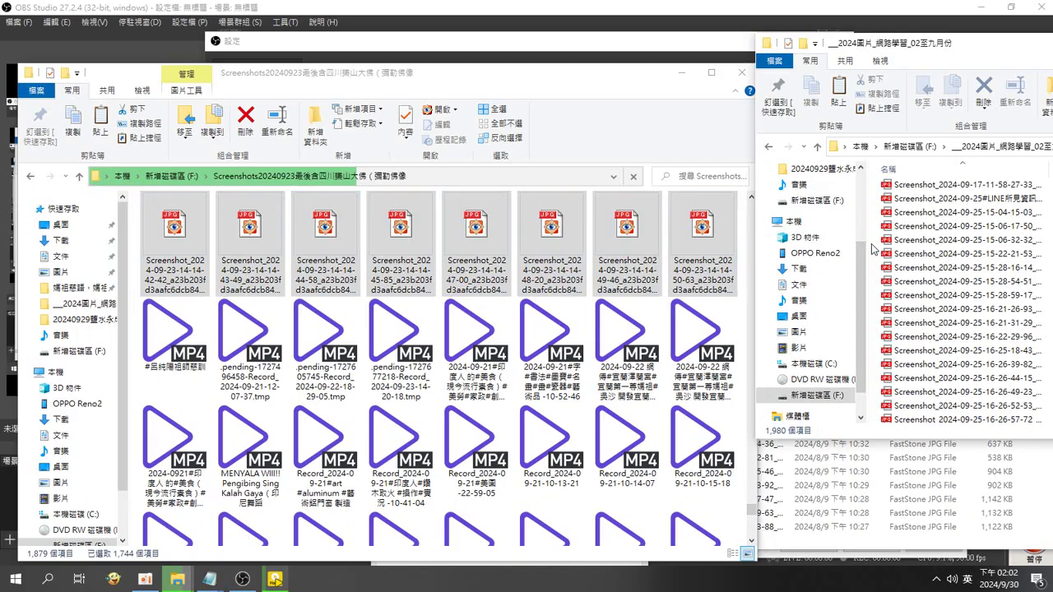
{"action": "key", "text": "ctrl+v"}
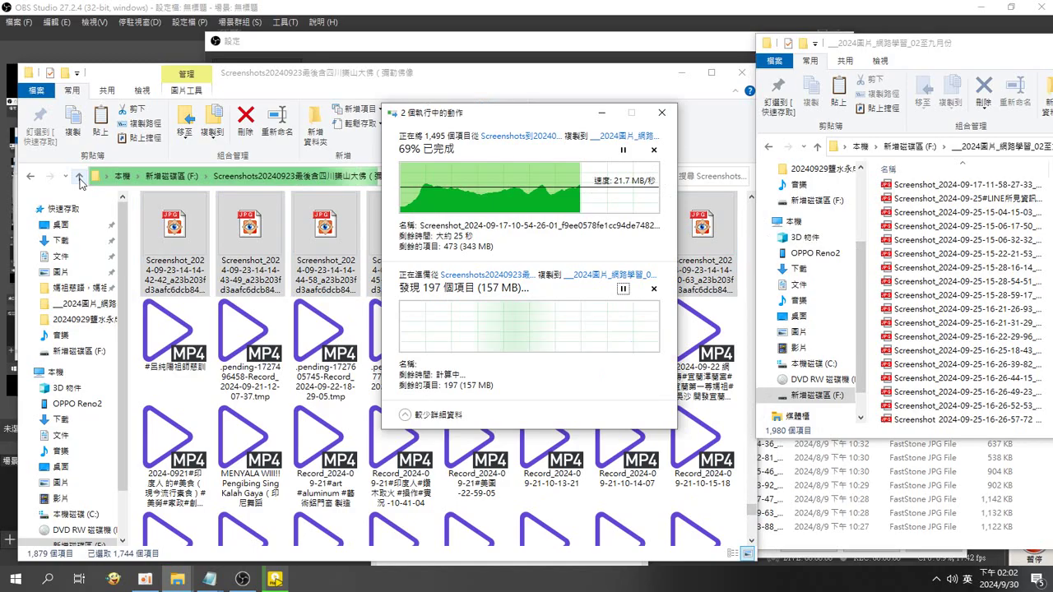
Copy all JPG screenshots from the Screenshots20240923最後含中藥種植 folder on drive F: into the 02至九月份 folder.
{"action": "left_click", "coordinate": [79, 176]}
{"action": "double_click", "coordinate": [264, 346]}
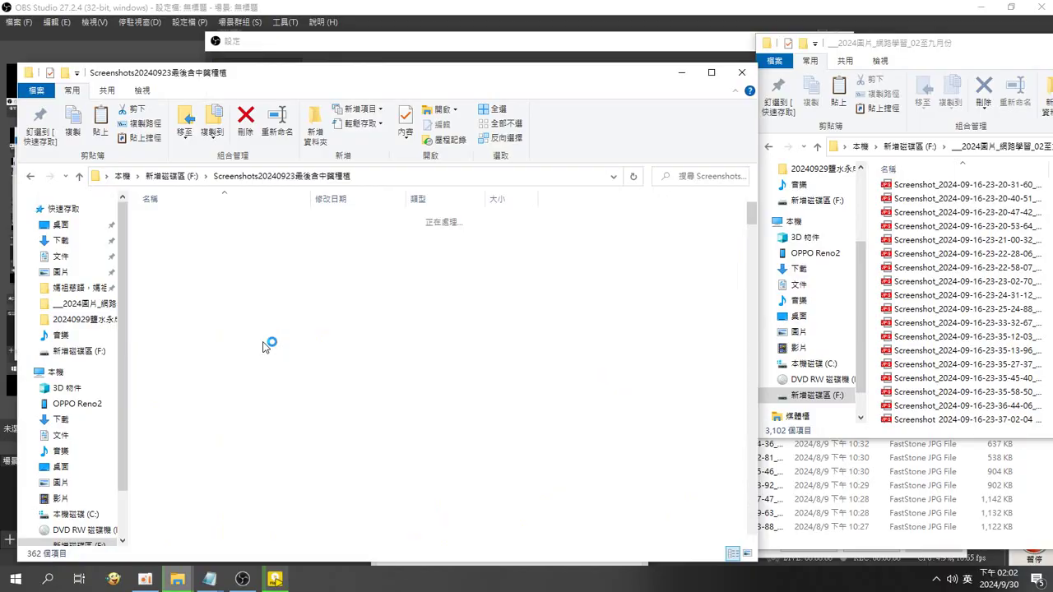
{"action": "left_click", "coordinate": [325, 452]}
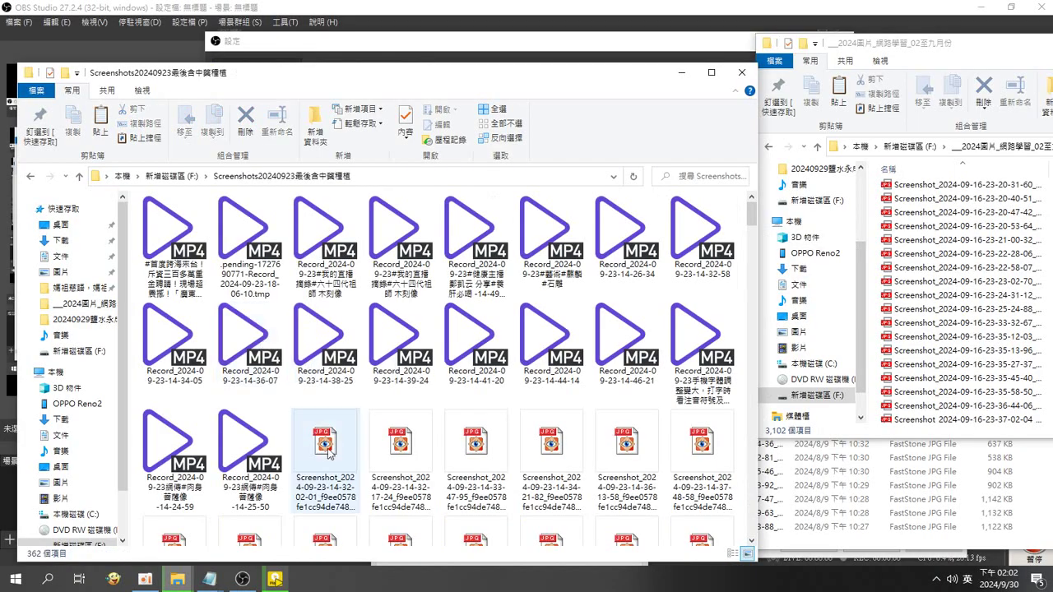
{"action": "left_click_drag", "start_coordinate": [751, 217], "coordinate": [751, 535]}
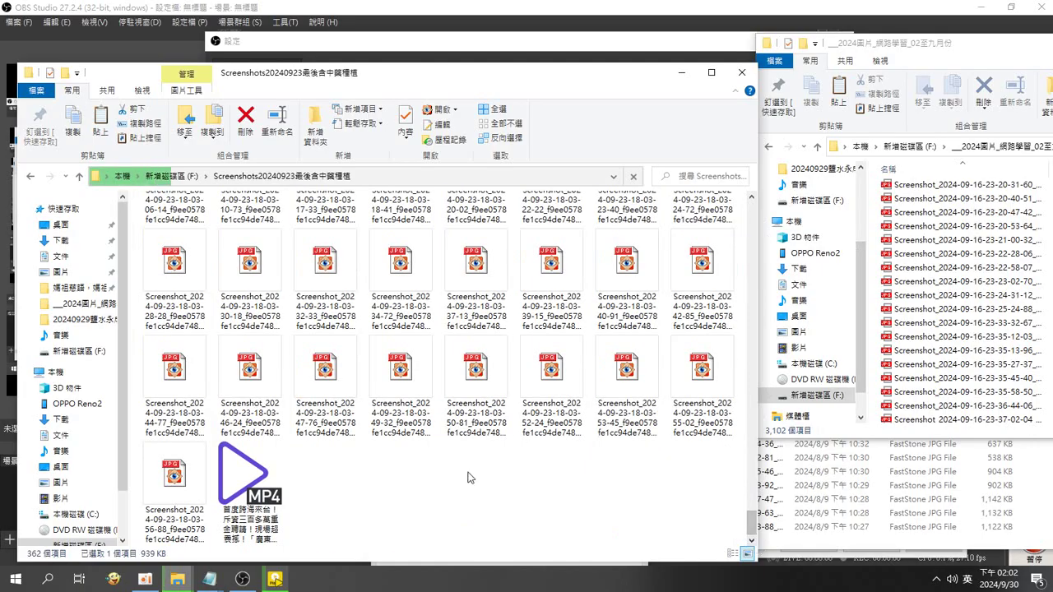
{"action": "key", "text": "ctrl+a"}
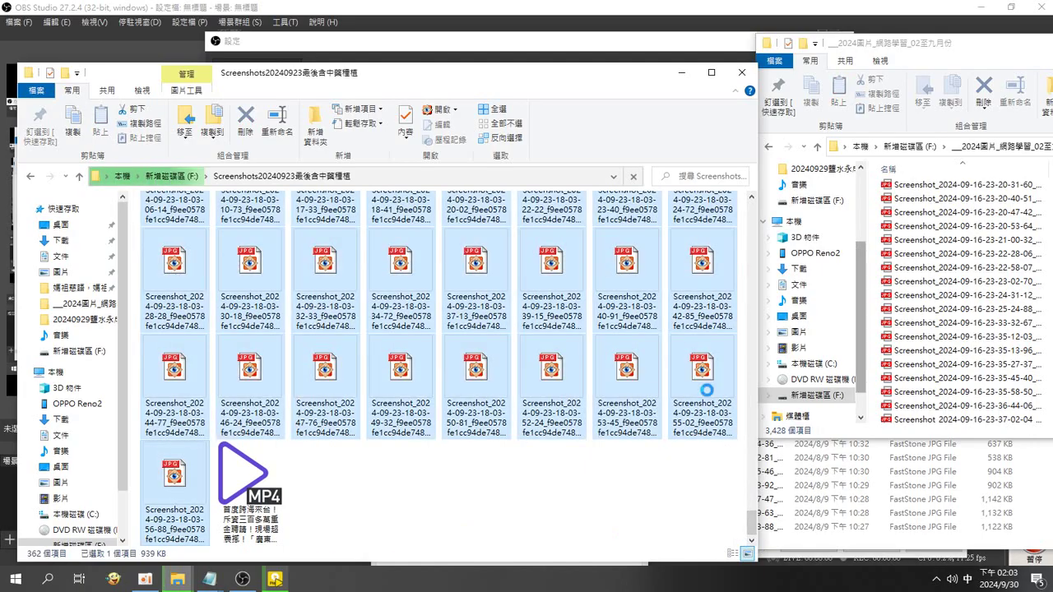
{"action": "left_click", "coordinate": [871, 336]}
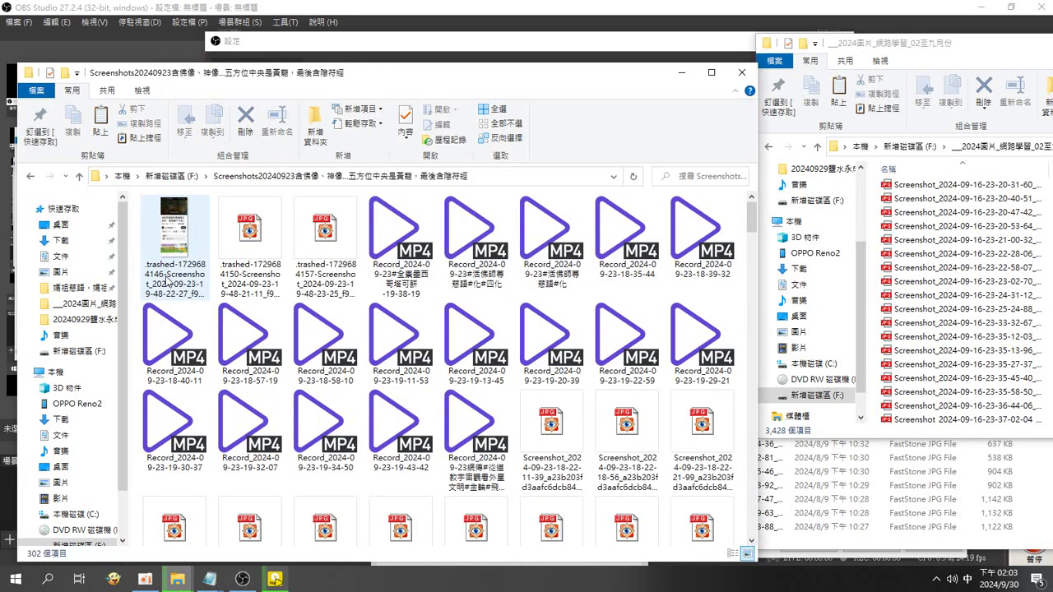
Sort the Screenshots20240923含佛像、神像 folder by type and select every JPG image ahead of the MP4 videos.
{"action": "right_click", "coordinate": [135, 322]}
{"action": "mouse_move", "coordinate": [181, 344]}
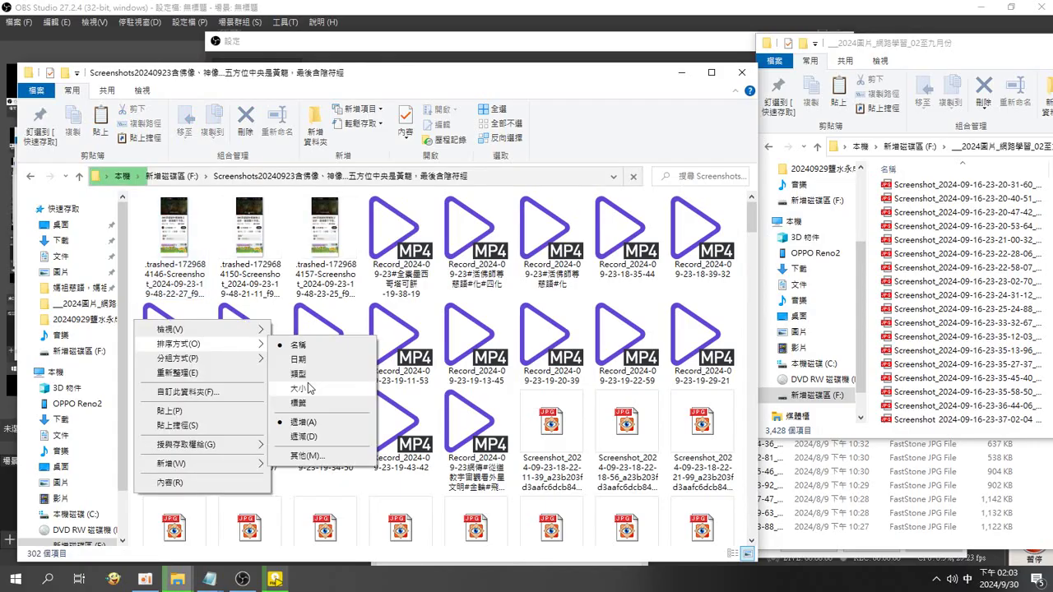
{"action": "left_click", "coordinate": [308, 388]}
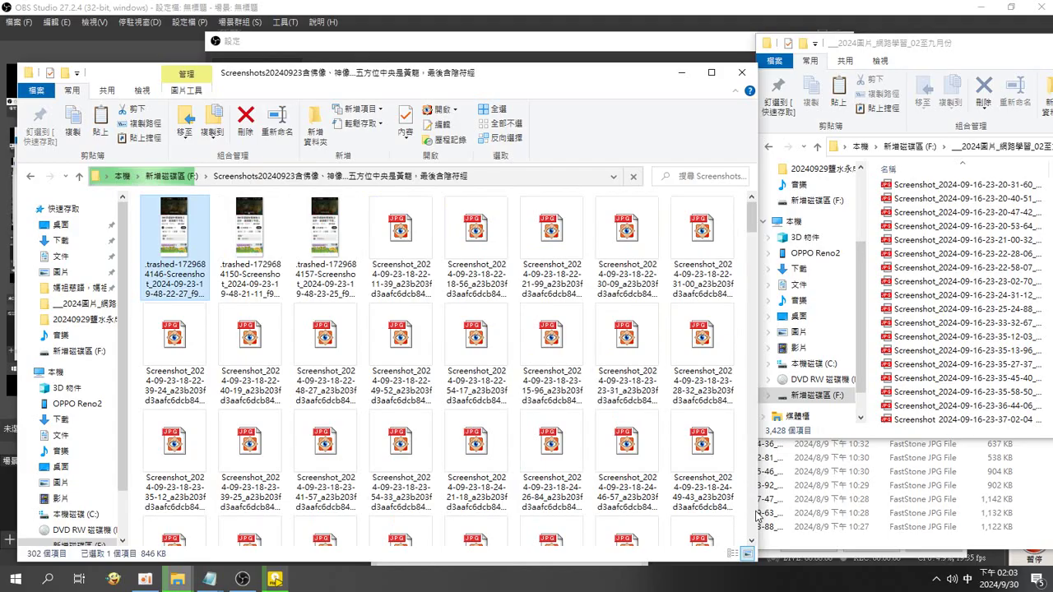
{"action": "scroll", "coordinate": [758, 516], "scroll_direction": "down", "scroll_amount": 5}
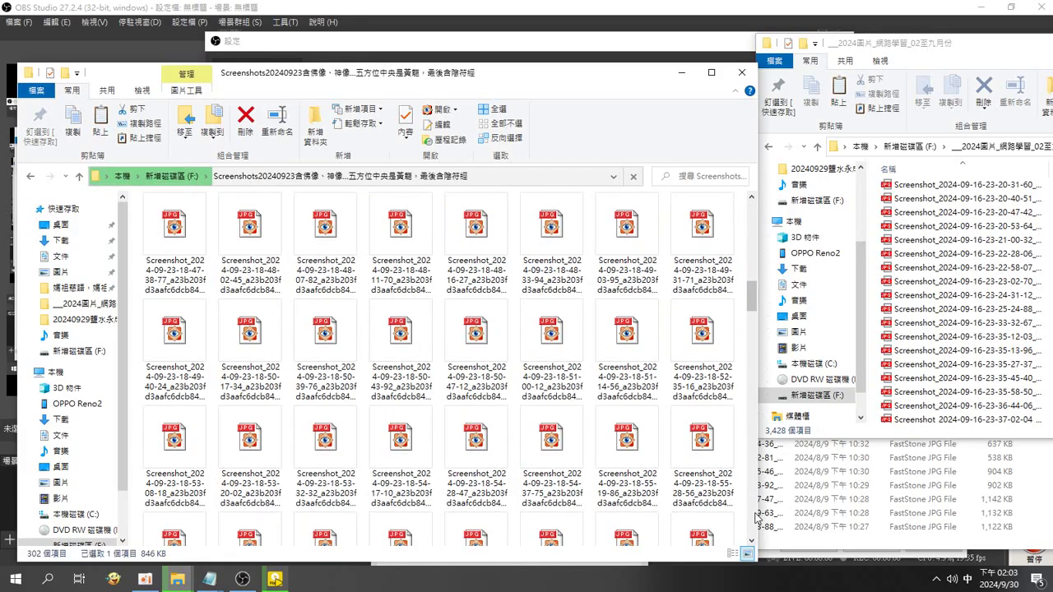
{"action": "scroll", "coordinate": [758, 516], "scroll_direction": "down", "scroll_amount": 10}
{"action": "left_click", "coordinate": [400, 304], "text": "shift"}
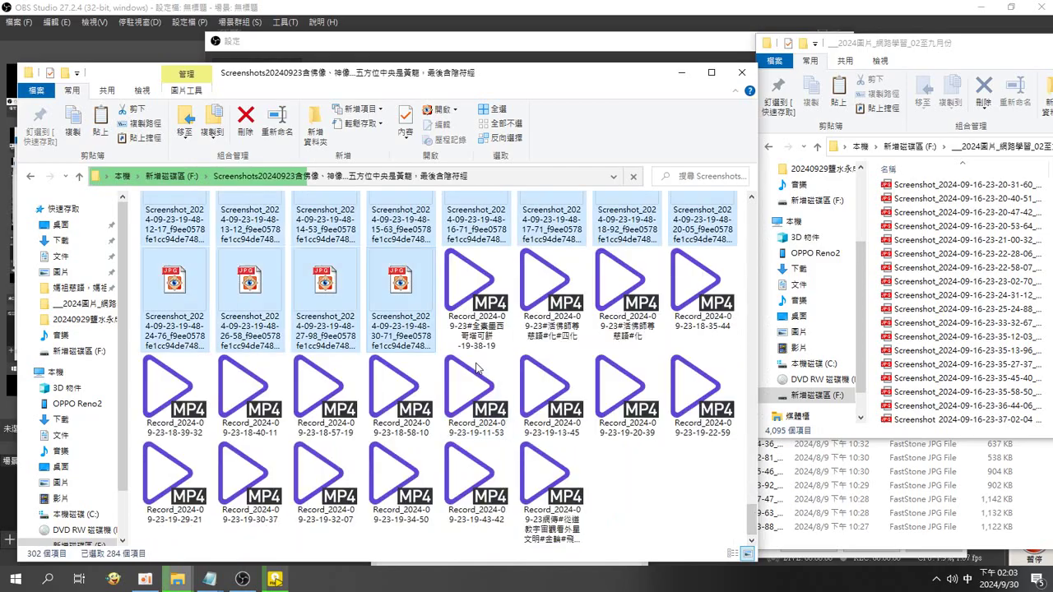
{"action": "key", "text": "shift"}
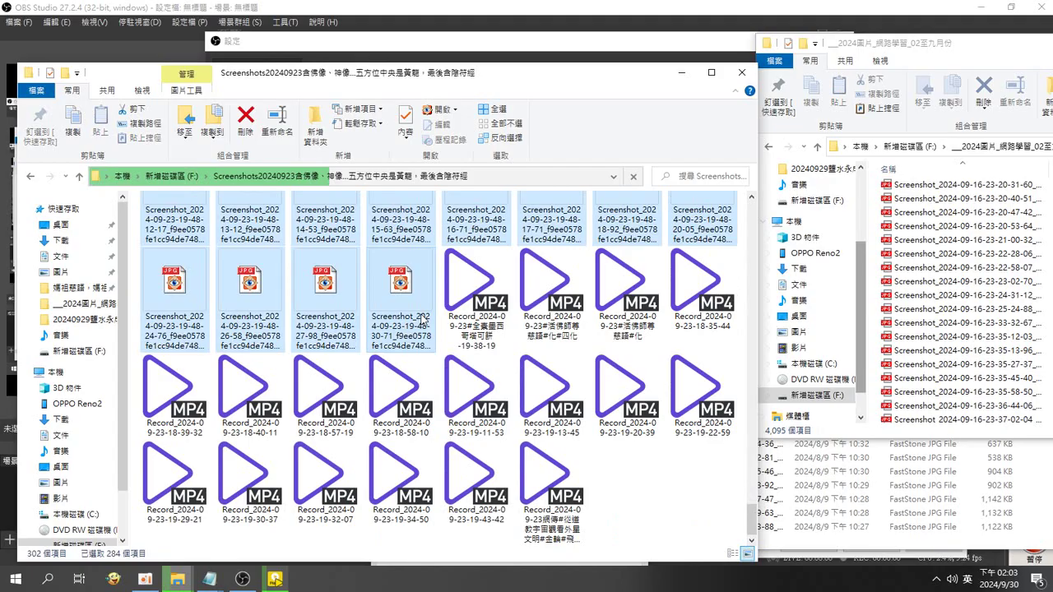
Bring up the 音樂 folder and play its 明明上帝 MP3 about 認識老母娘 in PotPlayer.
{"action": "left_click", "coordinate": [279, 578]}
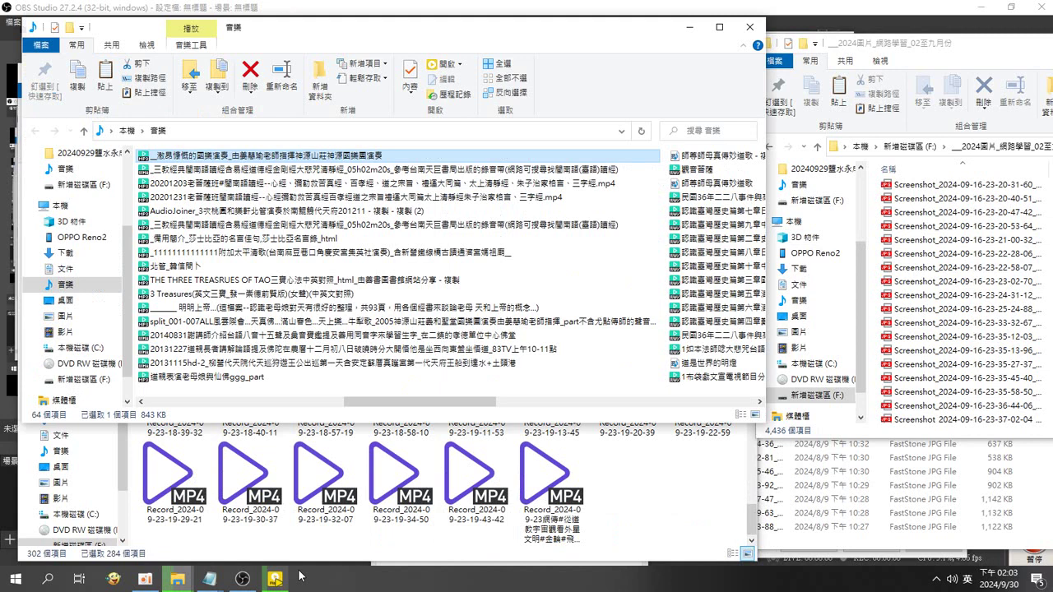
{"action": "left_click", "coordinate": [427, 306]}
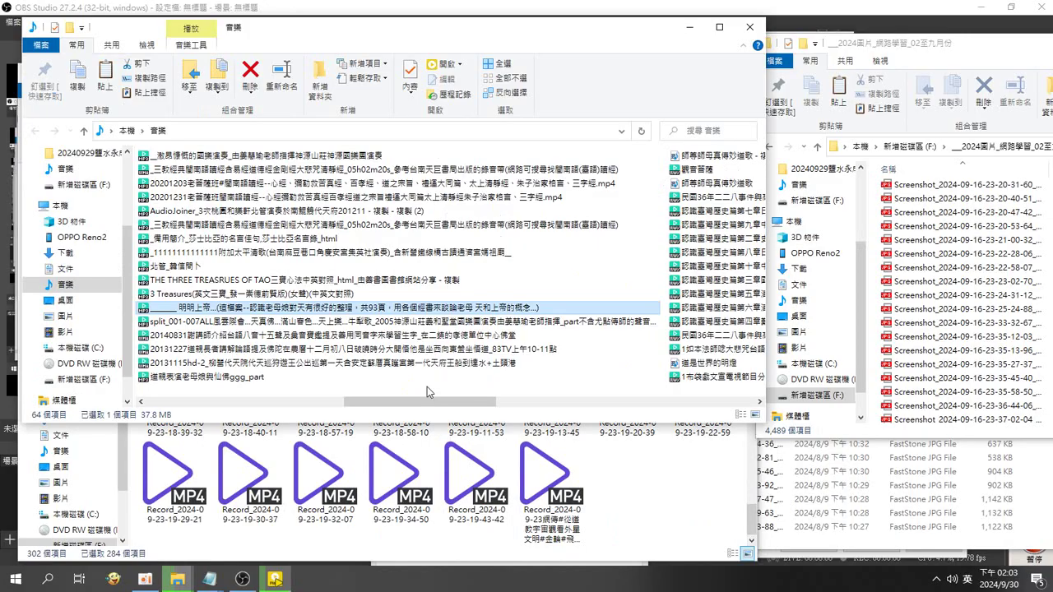
{"action": "left_click", "coordinate": [209, 581]}
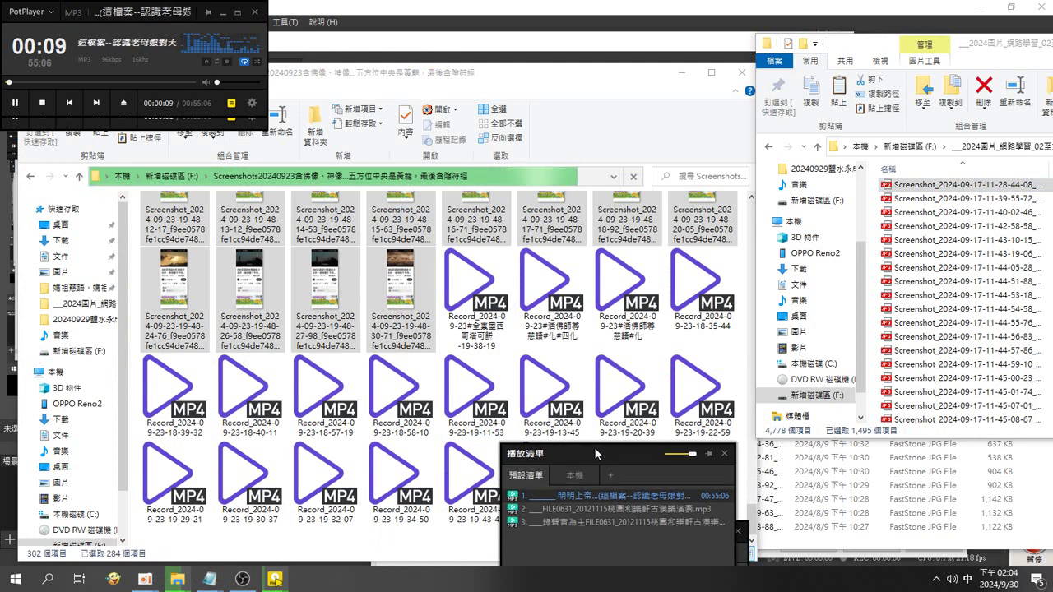
Move the overlapping PotPlayer playlist and player windows apart and minimize one of the two players.
{"action": "left_click_drag", "start_coordinate": [595, 449], "coordinate": [590, 493]}
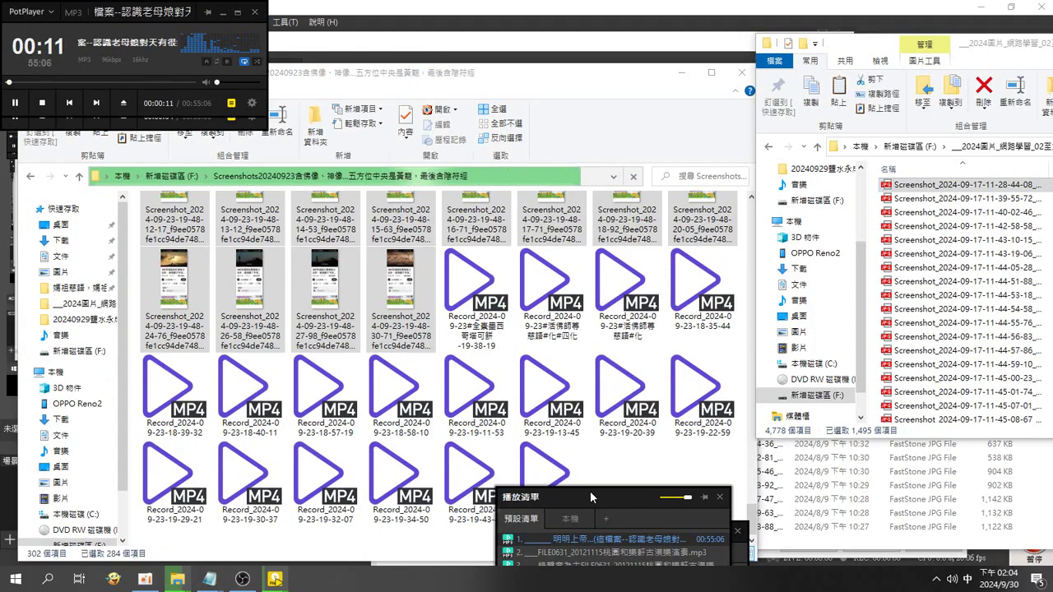
{"action": "left_click_drag", "start_coordinate": [590, 491], "coordinate": [173, 265]}
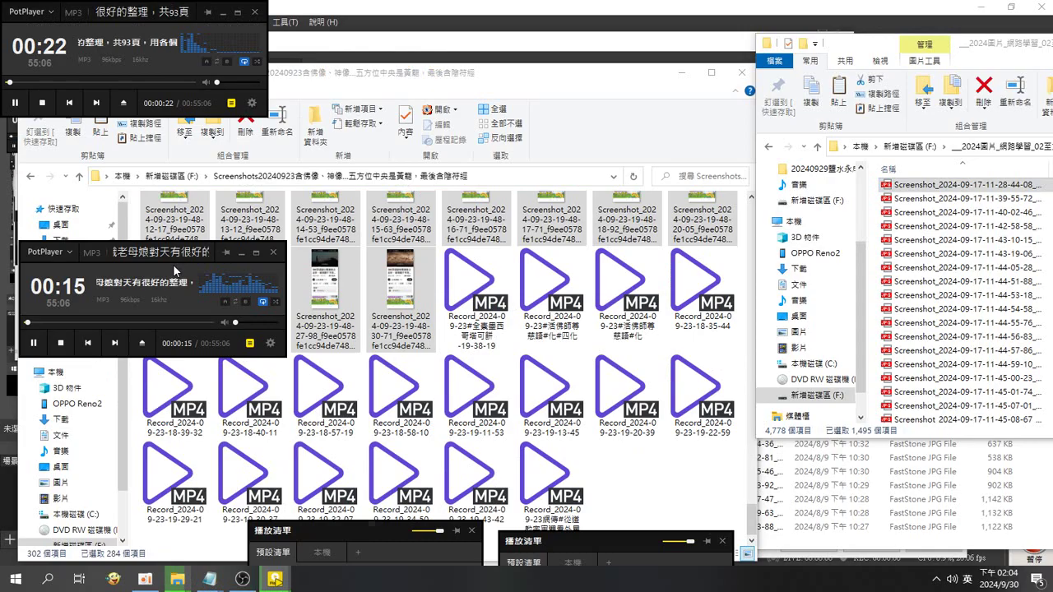
{"action": "left_click_drag", "start_coordinate": [173, 264], "coordinate": [170, 264]}
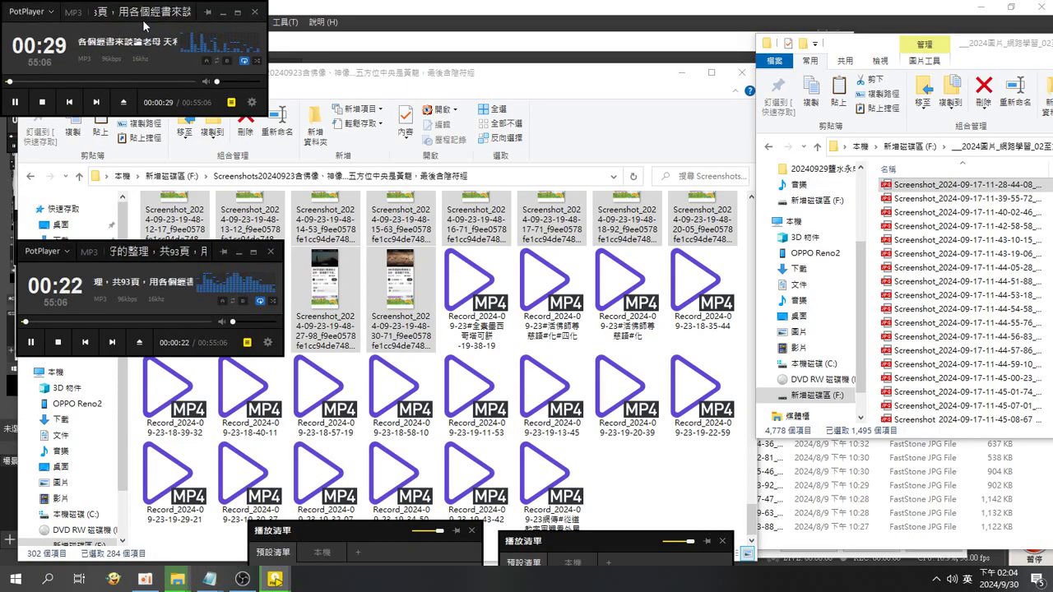
{"action": "left_click_drag", "start_coordinate": [143, 19], "coordinate": [148, 386]}
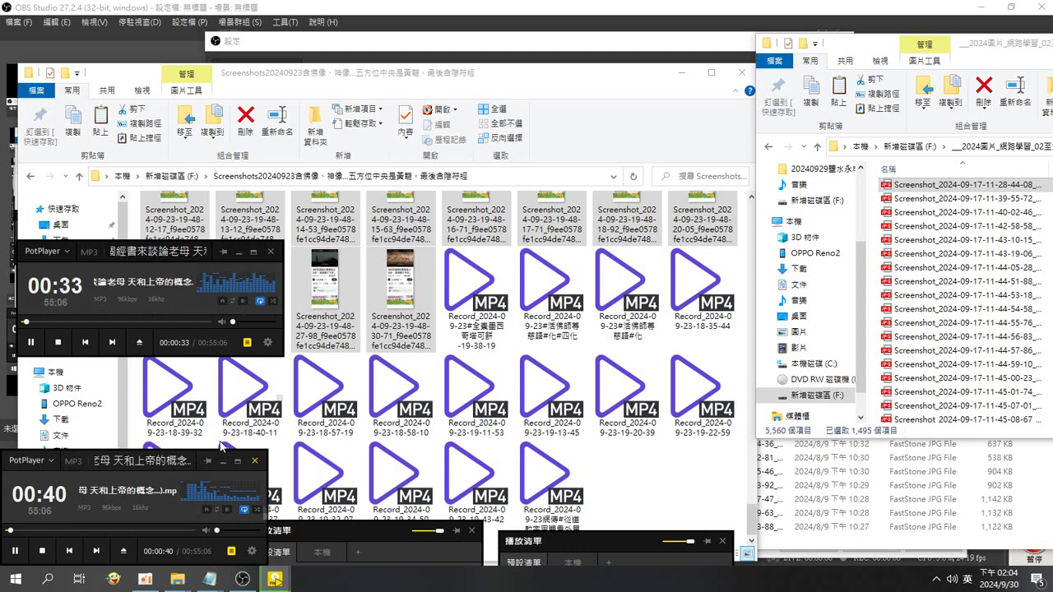
{"action": "left_click", "coordinate": [223, 461]}
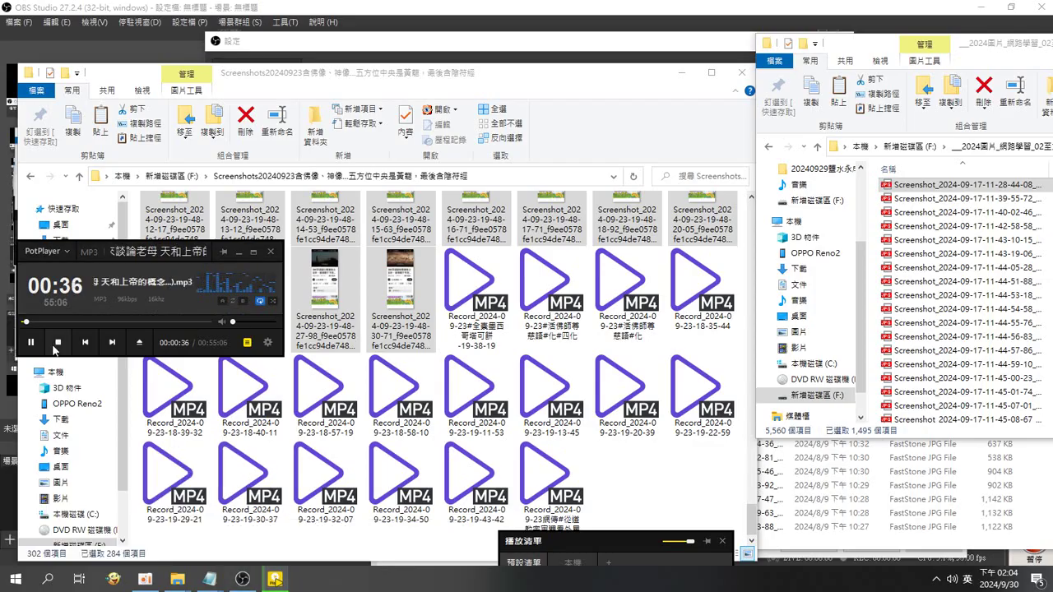
Restart the 明明上帝 track from the beginning in the remaining player, then move that player down and minimize it.
{"action": "left_click", "coordinate": [57, 343]}
{"action": "left_click", "coordinate": [32, 342]}
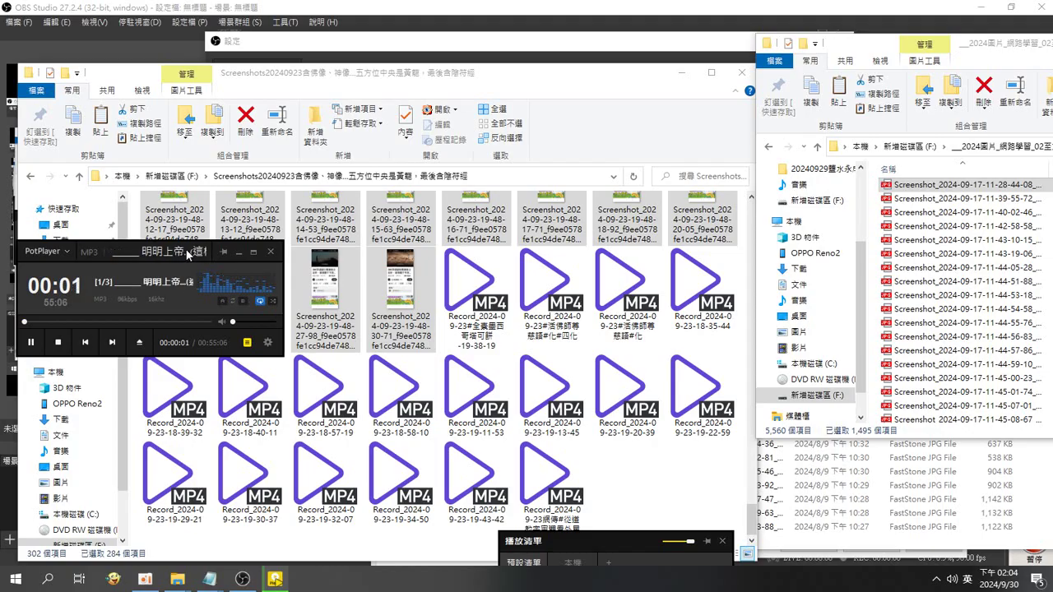
{"action": "left_click_drag", "start_coordinate": [206, 251], "coordinate": [207, 359]}
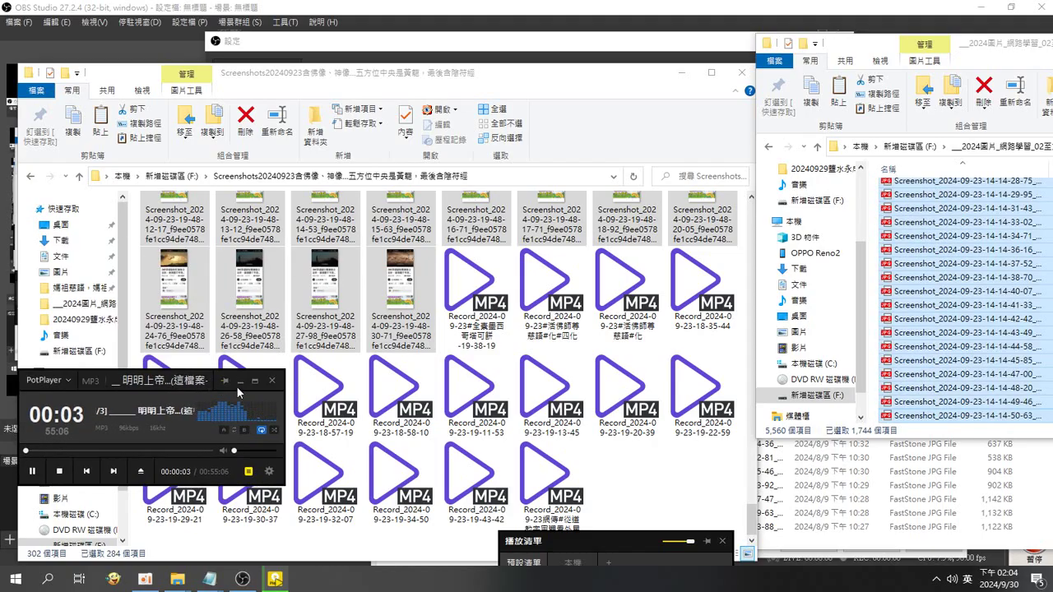
{"action": "left_click", "coordinate": [239, 355]}
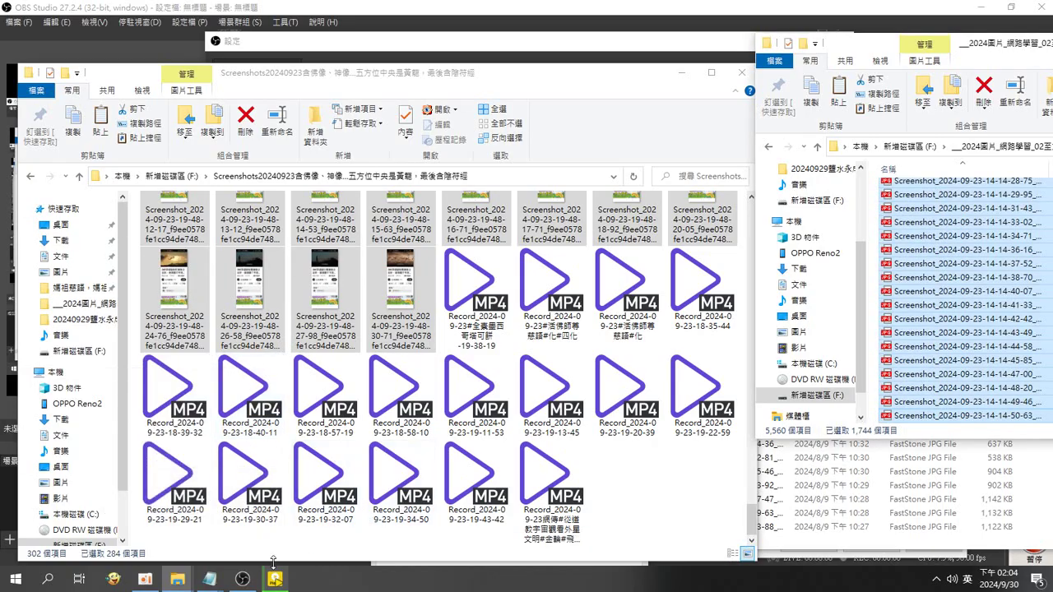
Copy the selected JPG images from the Screenshots20240923含佛像、神像 folder into the __2024圖片_網路學習_02至九月份 folder.
{"action": "mouse_move", "coordinate": [278, 582]}
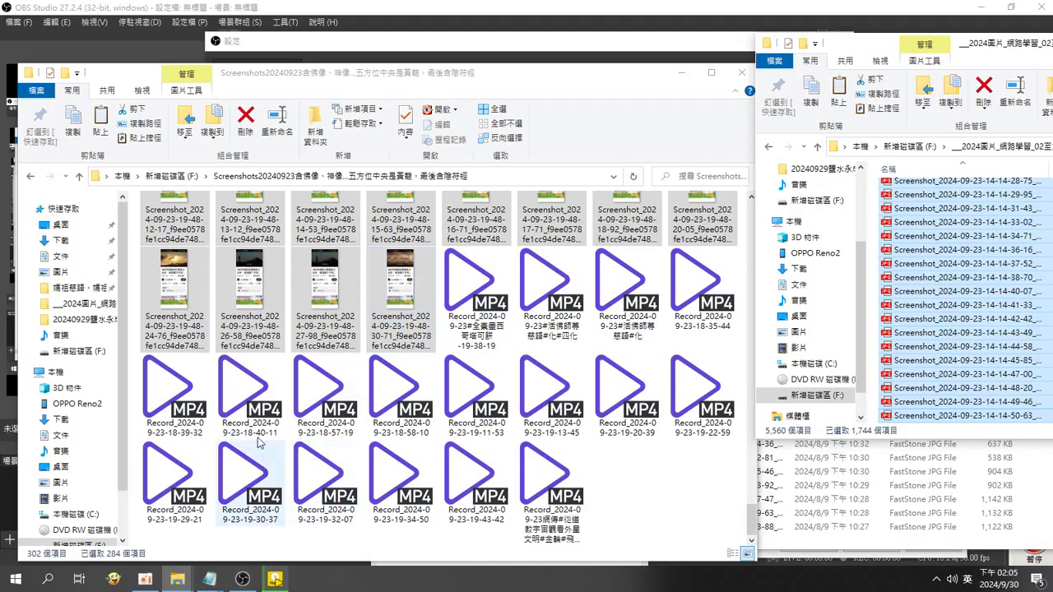
{"action": "right_click", "coordinate": [359, 303]}
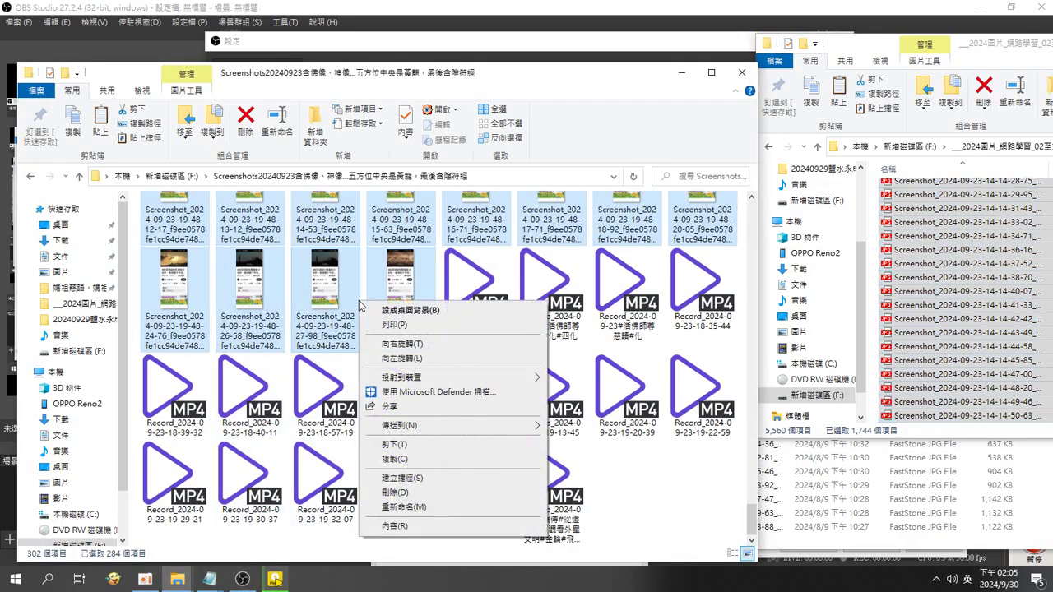
{"action": "left_click", "coordinate": [394, 459]}
{"action": "left_click", "coordinate": [874, 317]}
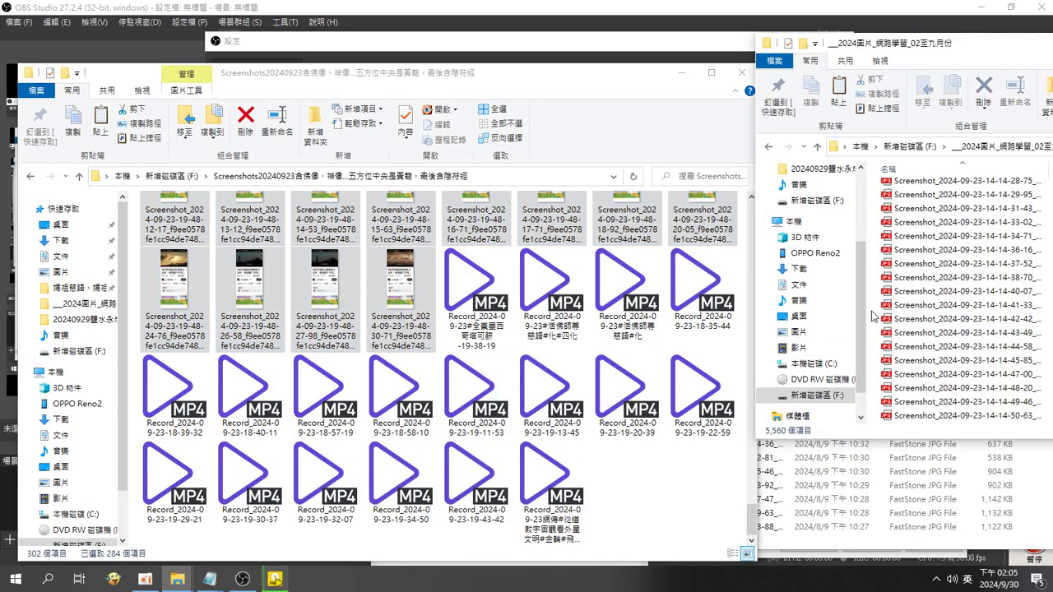
{"action": "key", "text": "ctrl+v"}
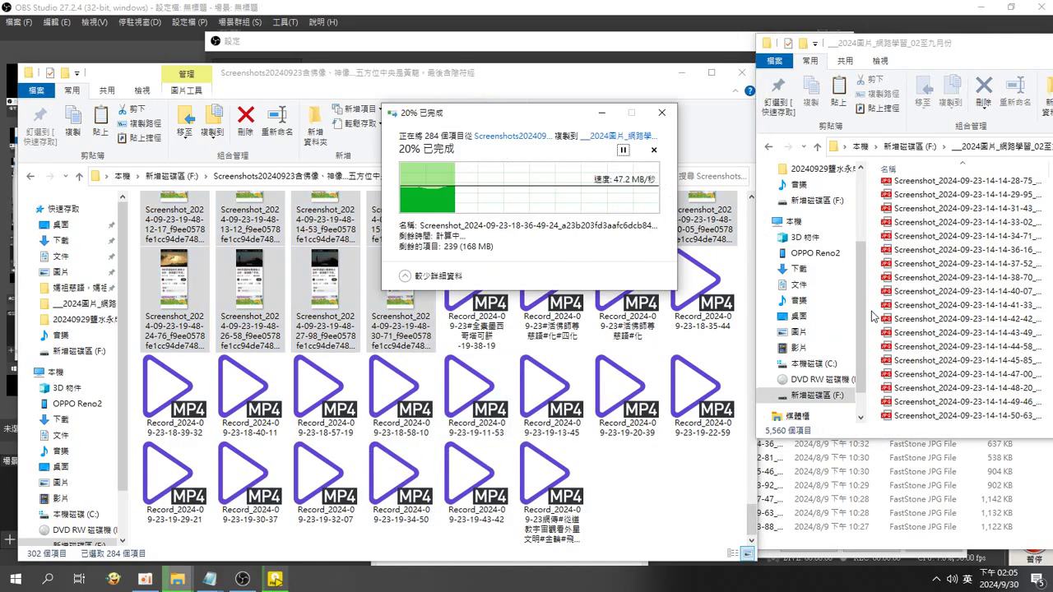
Copy all JPG screenshots from the Screenshots20240921種植技術 folder on drive F: into the 02至九月份 folder.
{"action": "left_click", "coordinate": [87, 186]}
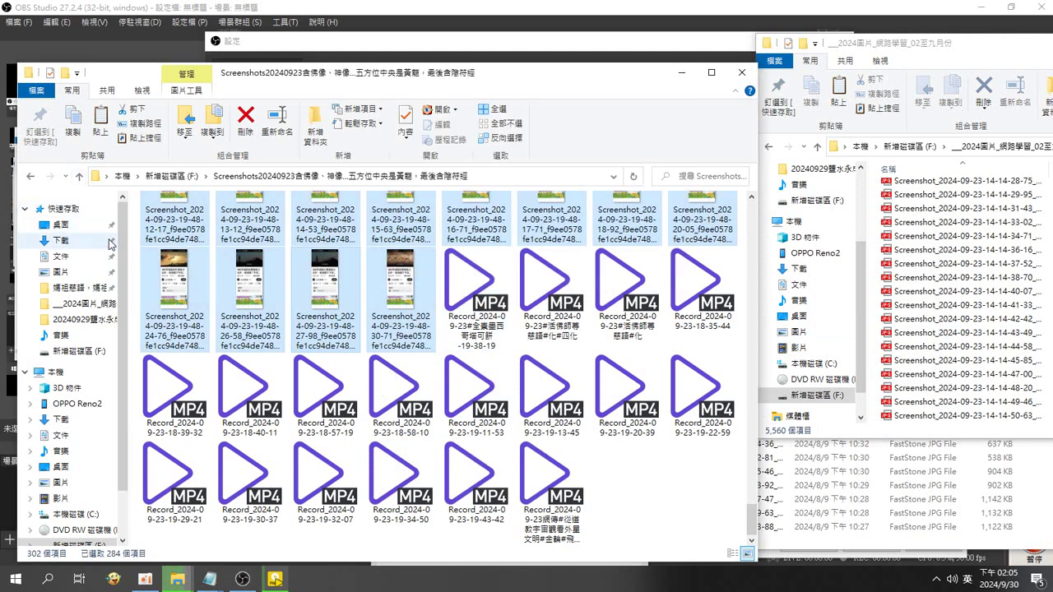
{"action": "left_click", "coordinate": [78, 176]}
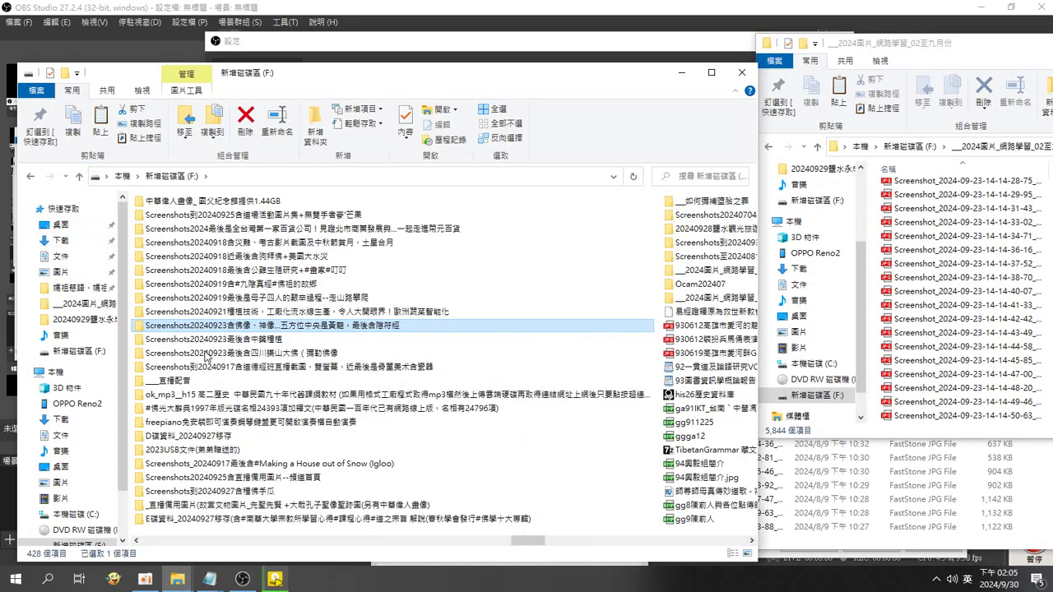
{"action": "double_click", "coordinate": [212, 312]}
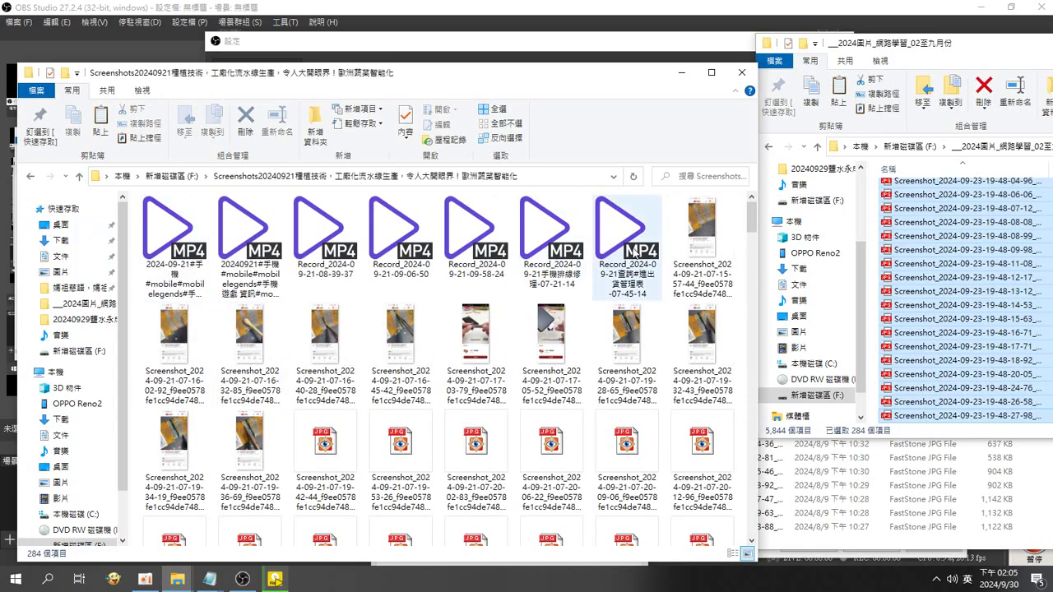
{"action": "left_click", "coordinate": [704, 243]}
{"action": "left_click_drag", "start_coordinate": [752, 218], "coordinate": [786, 535]}
{"action": "left_click", "coordinate": [325, 482], "text": "shift"}
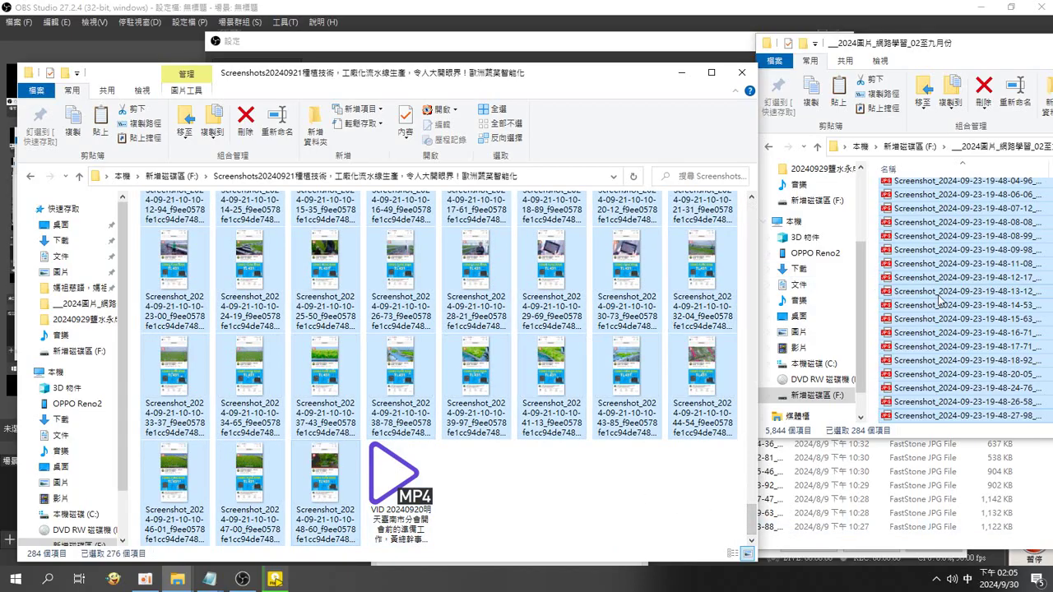
{"action": "left_click", "coordinate": [874, 278]}
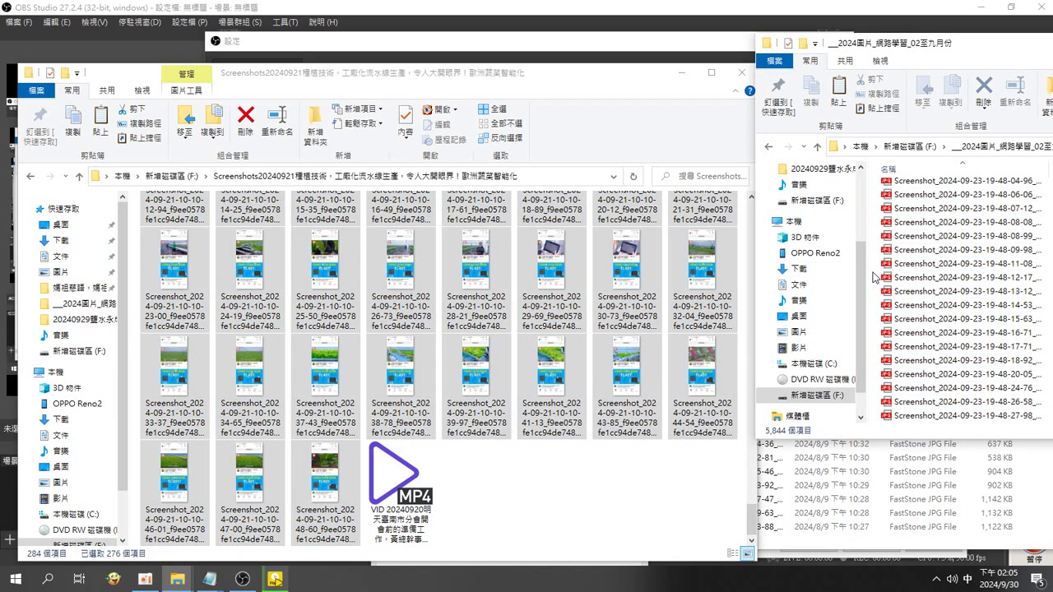
{"action": "key", "text": "ctrl+v"}
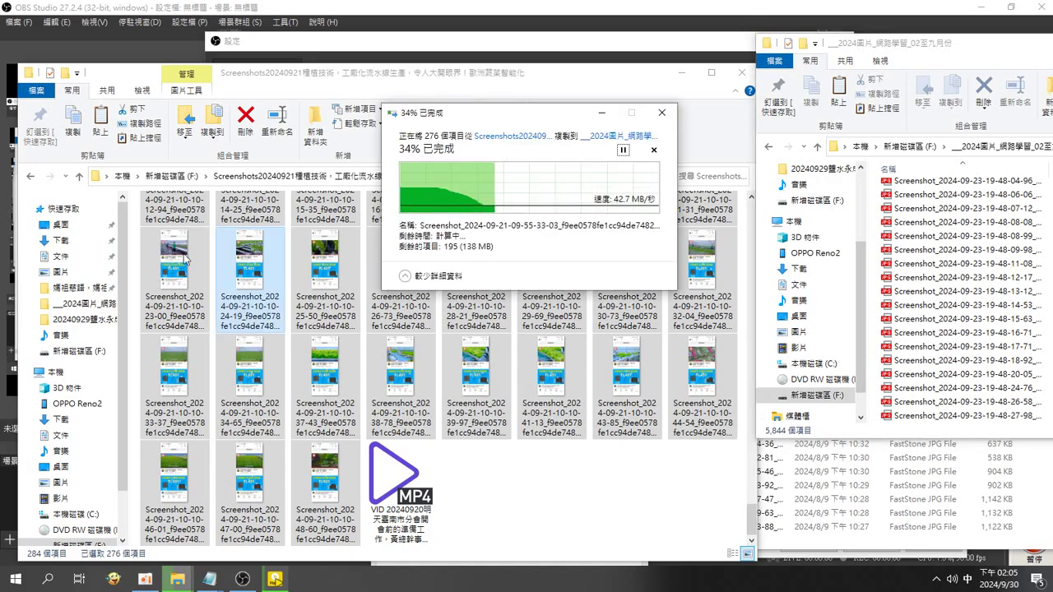
Open the Screenshots20240919最後是母子四人的艱辛過程--走山路攀爬 folder on drive F: and sort its files by type.
{"action": "left_click", "coordinate": [80, 178]}
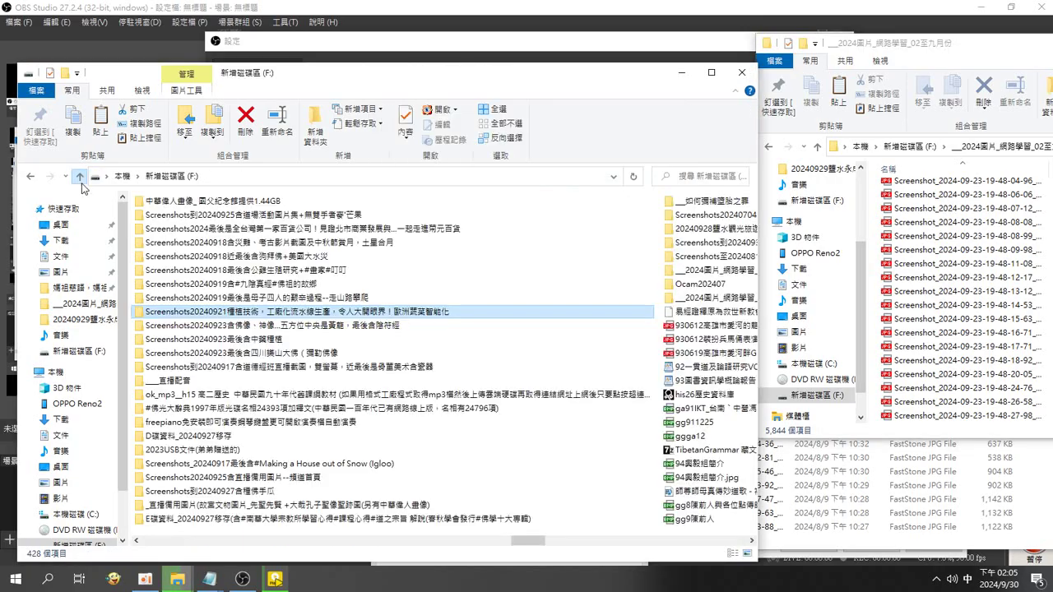
{"action": "double_click", "coordinate": [194, 299]}
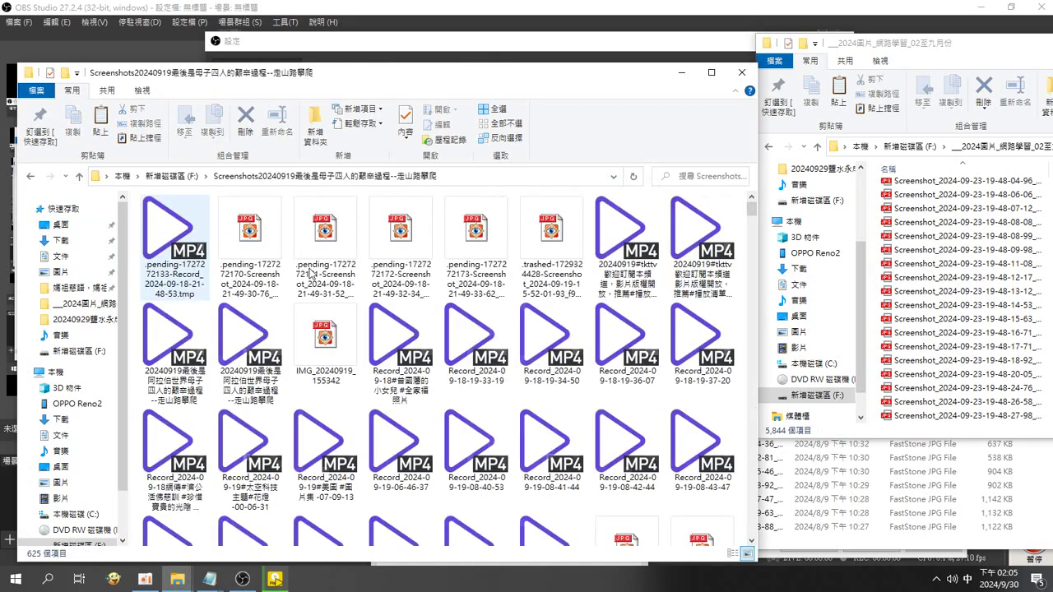
{"action": "key", "text": "Menu"}
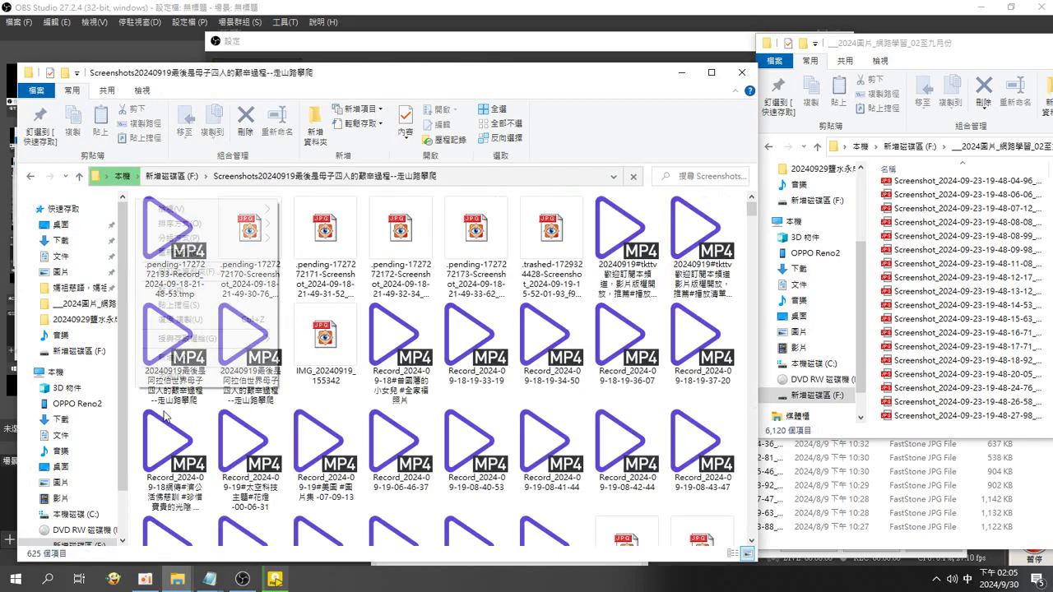
{"action": "mouse_move", "coordinate": [186, 224]}
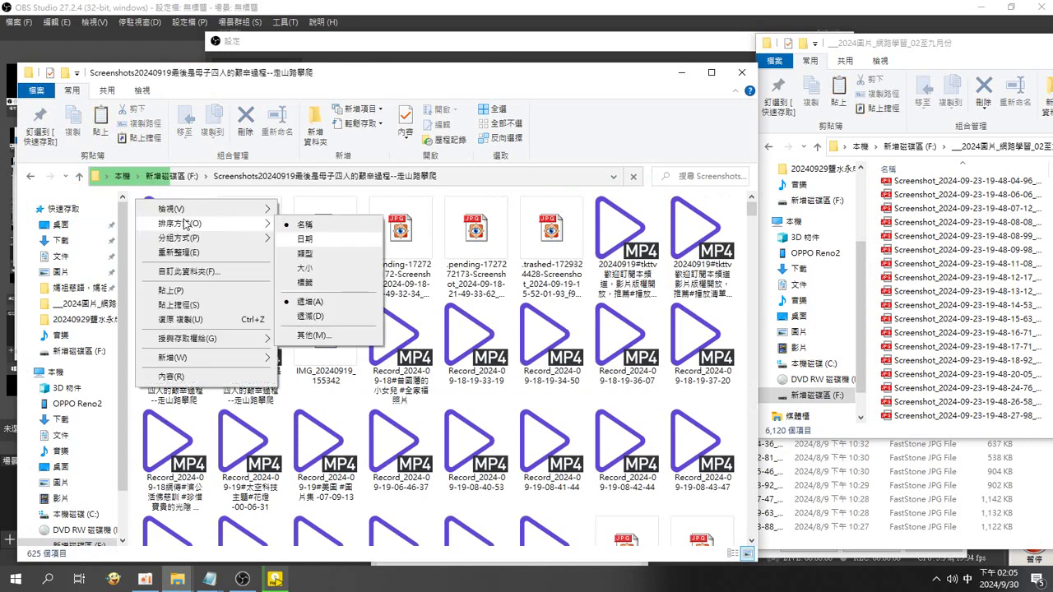
{"action": "left_click", "coordinate": [305, 253]}
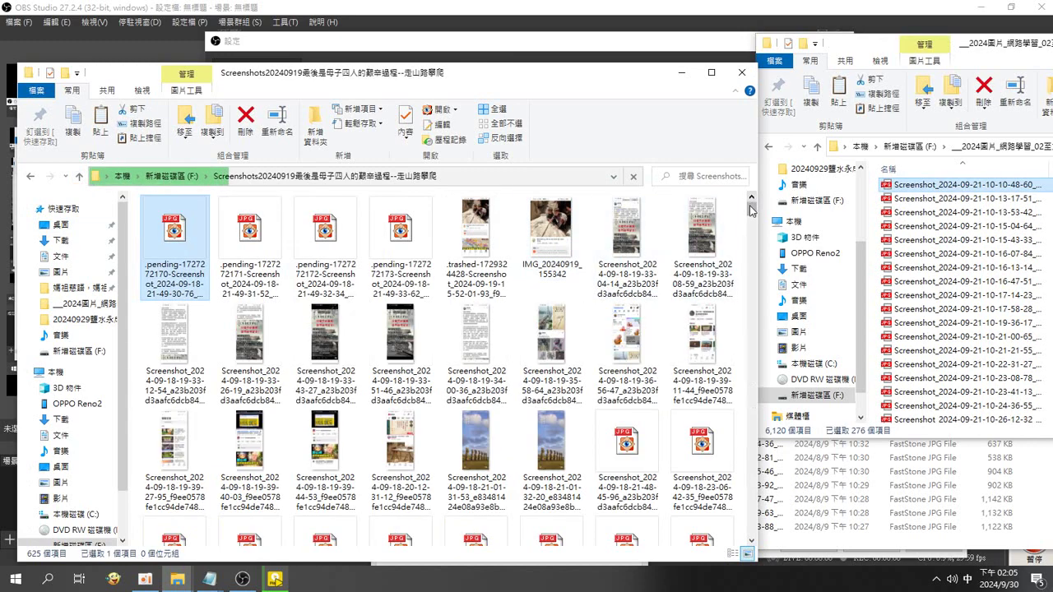
Copy all JPG images from the Screenshots20240919最後是母子四人的艱辛過程--走山路攀爬 folder into the __2024圖片_網路學習_02至九月份 folder.
{"action": "left_click_drag", "start_coordinate": [752, 209], "coordinate": [783, 569]}
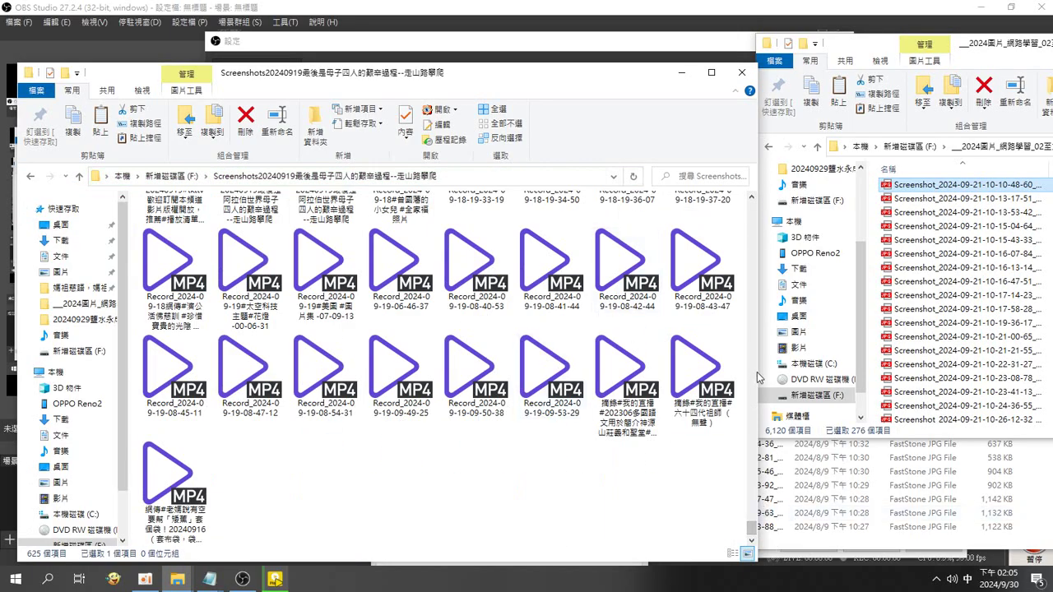
{"action": "scroll", "coordinate": [550, 355], "scroll_direction": "up", "scroll_amount": 3}
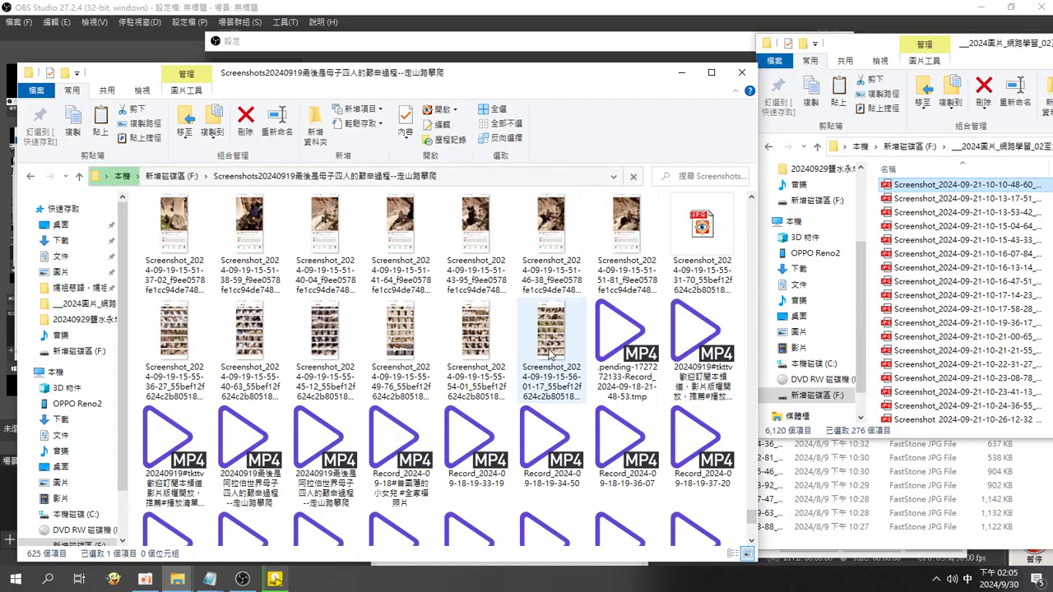
{"action": "left_click", "coordinate": [550, 355], "text": "shift"}
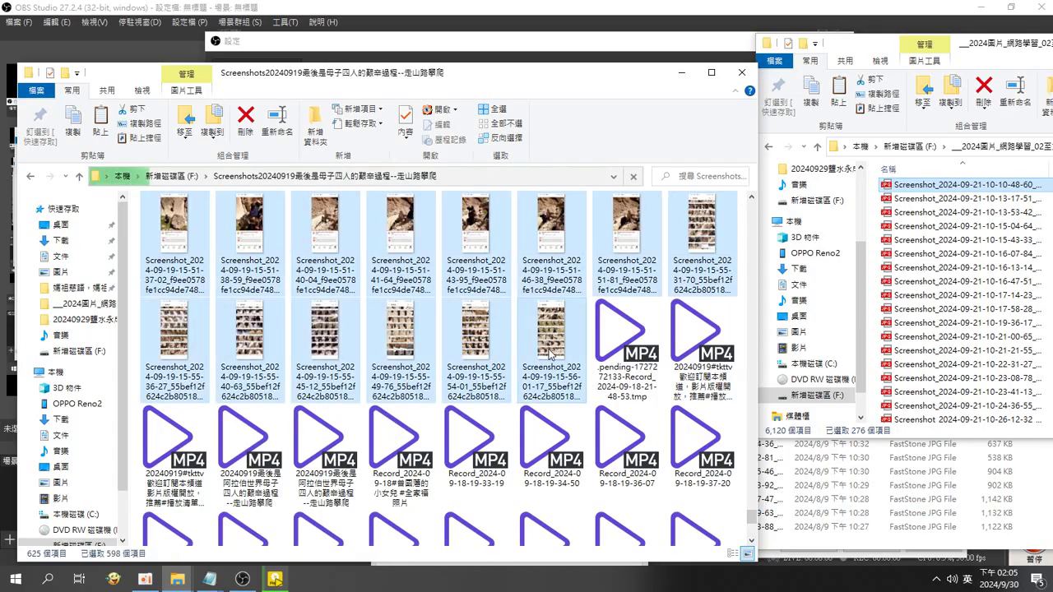
{"action": "right_click", "coordinate": [872, 225]}
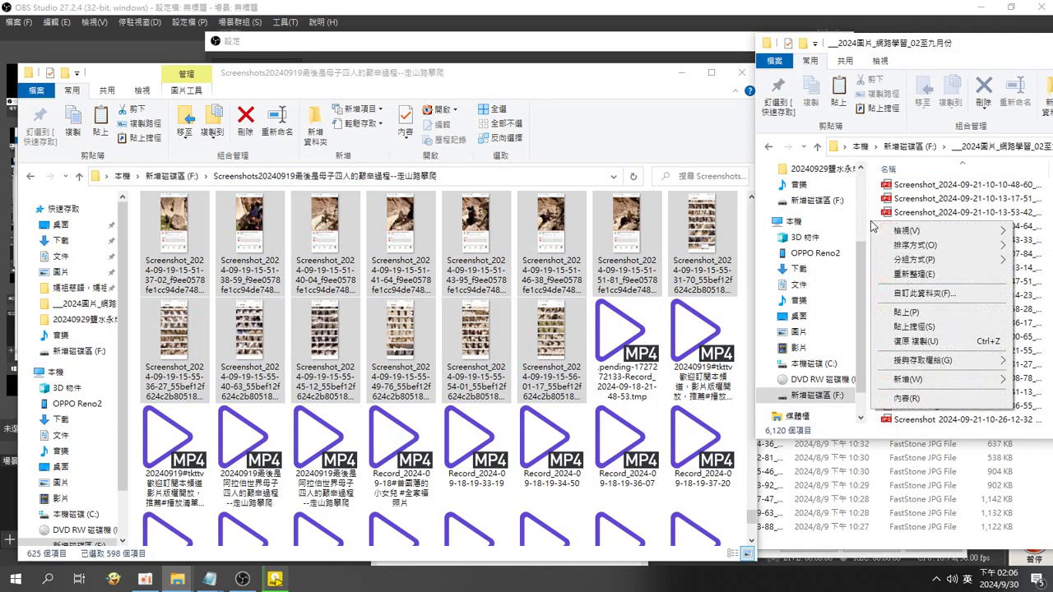
{"action": "left_click", "coordinate": [907, 312]}
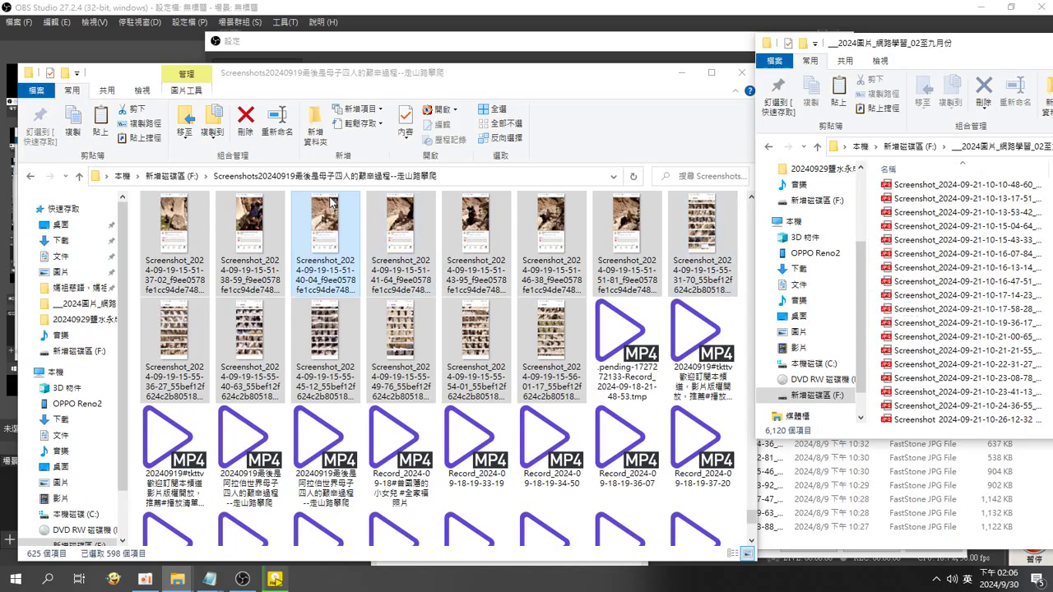
Copy all JPG screenshots from the Screenshots20240919含#九陰真經#佛祖的故鄉 folder on drive F: into the 02至九月份 folder.
{"action": "left_click", "coordinate": [79, 176]}
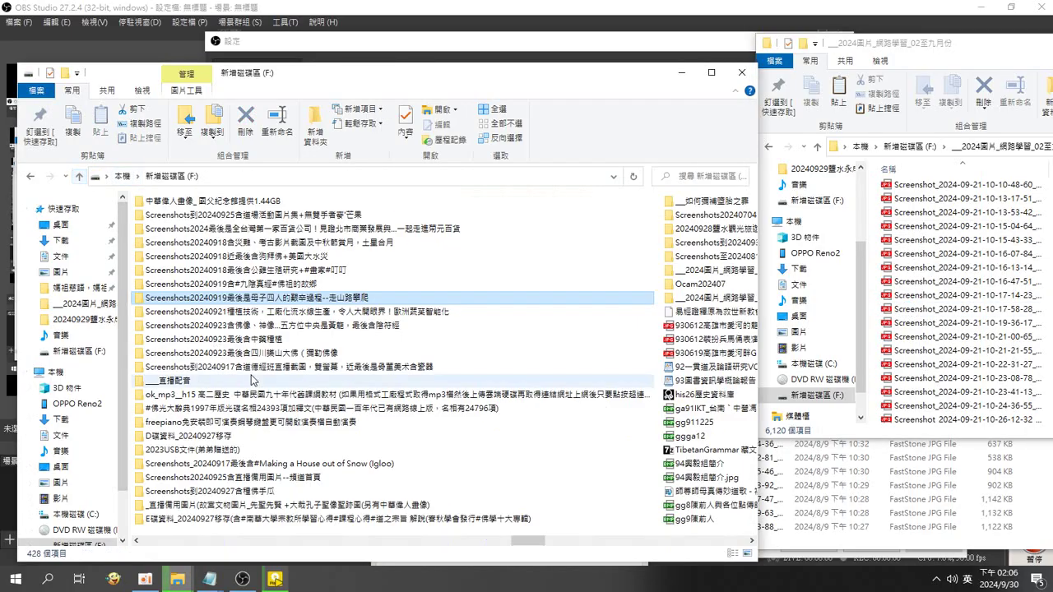
{"action": "double_click", "coordinate": [197, 288]}
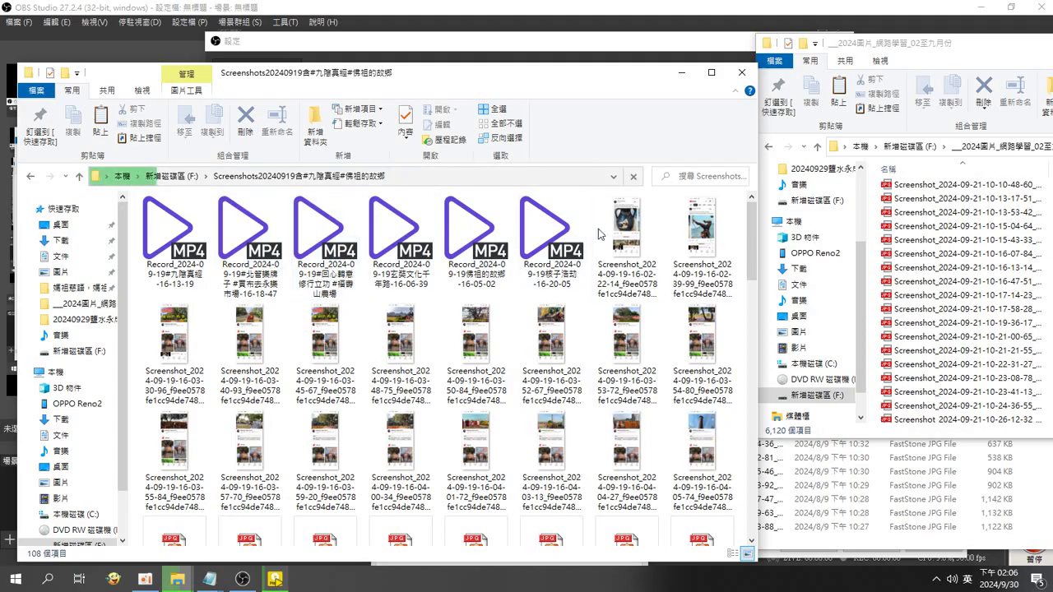
{"action": "left_click", "coordinate": [627, 235]}
{"action": "scroll", "coordinate": [747, 230], "scroll_direction": "down", "scroll_amount": 12}
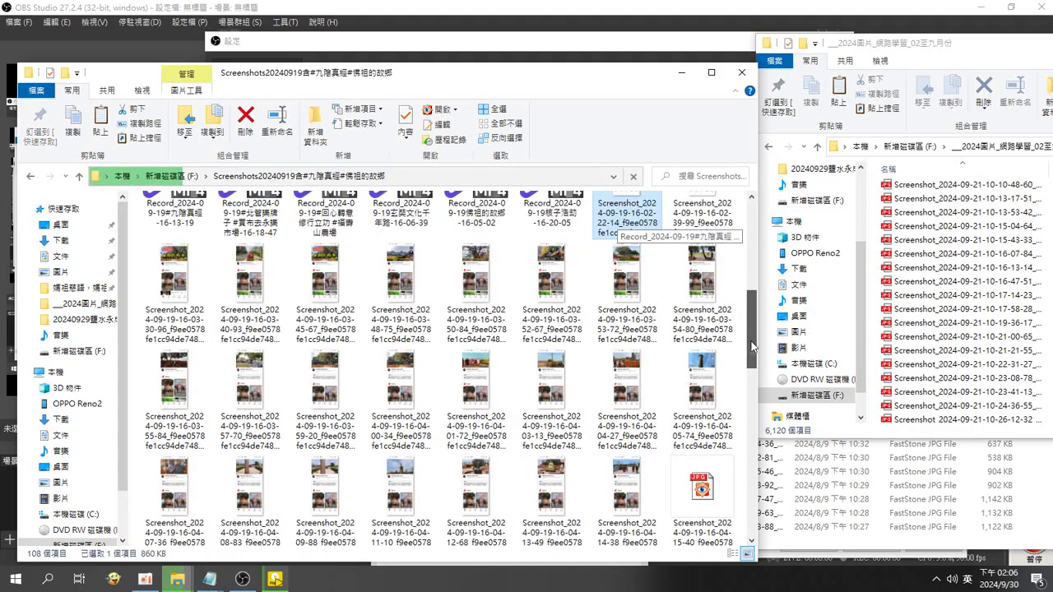
{"action": "left_click", "coordinate": [407, 481], "text": "shift"}
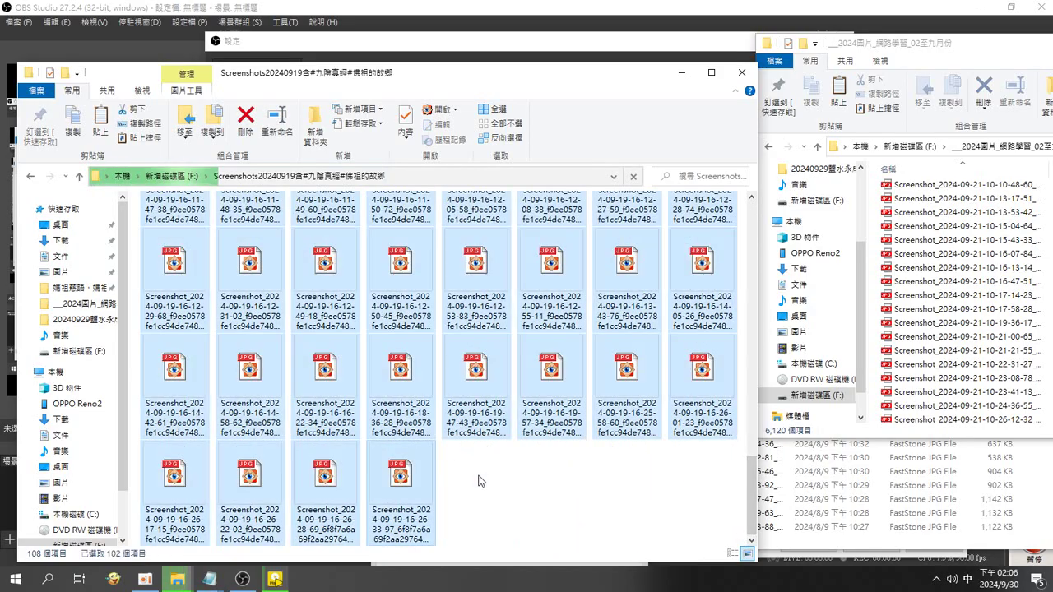
{"action": "left_click", "coordinate": [877, 285]}
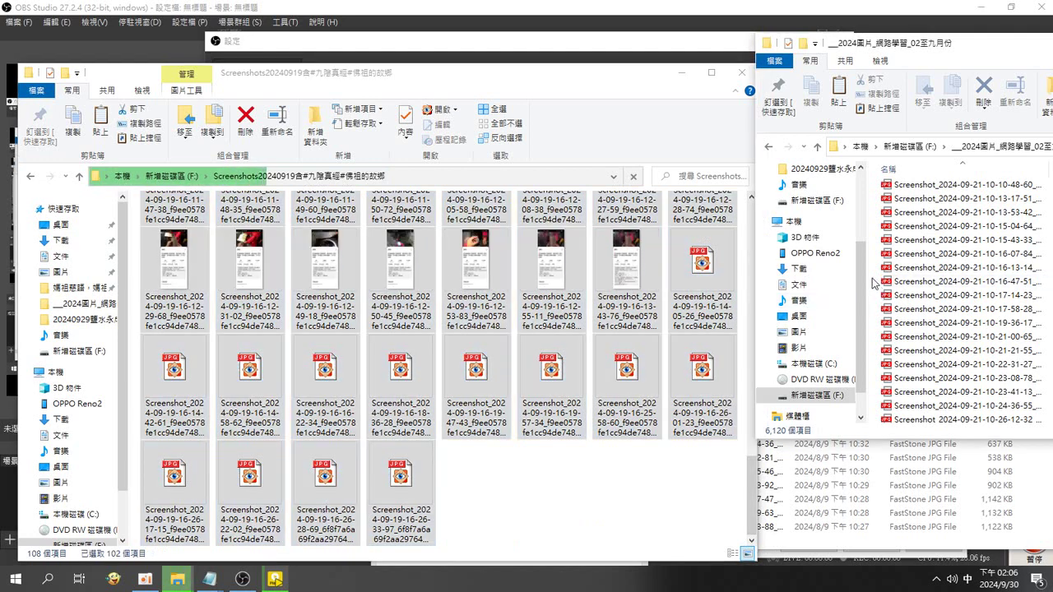
{"action": "right_click", "coordinate": [874, 283]}
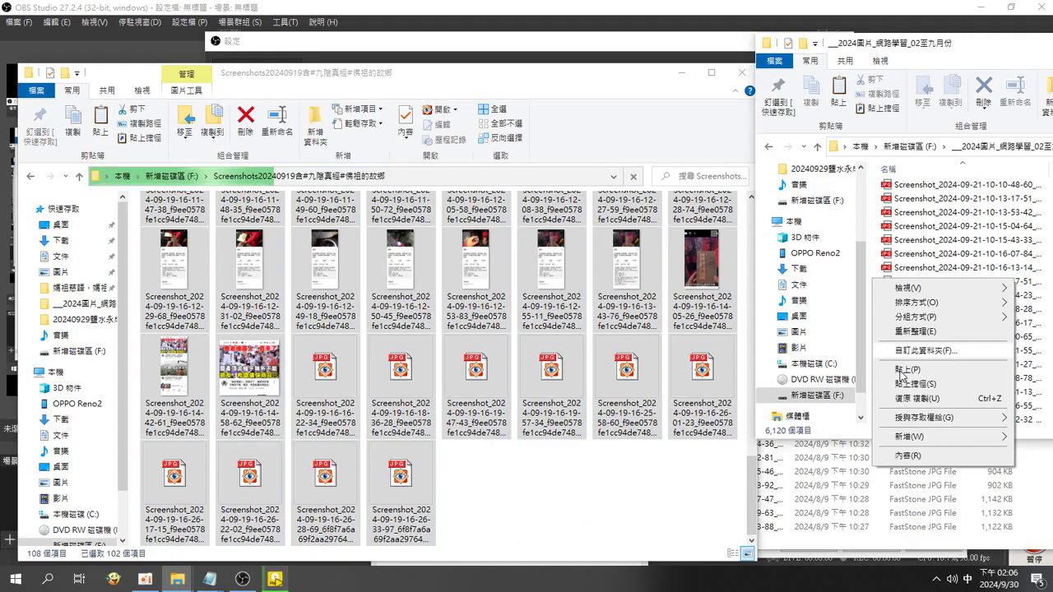
{"action": "left_click", "coordinate": [905, 370]}
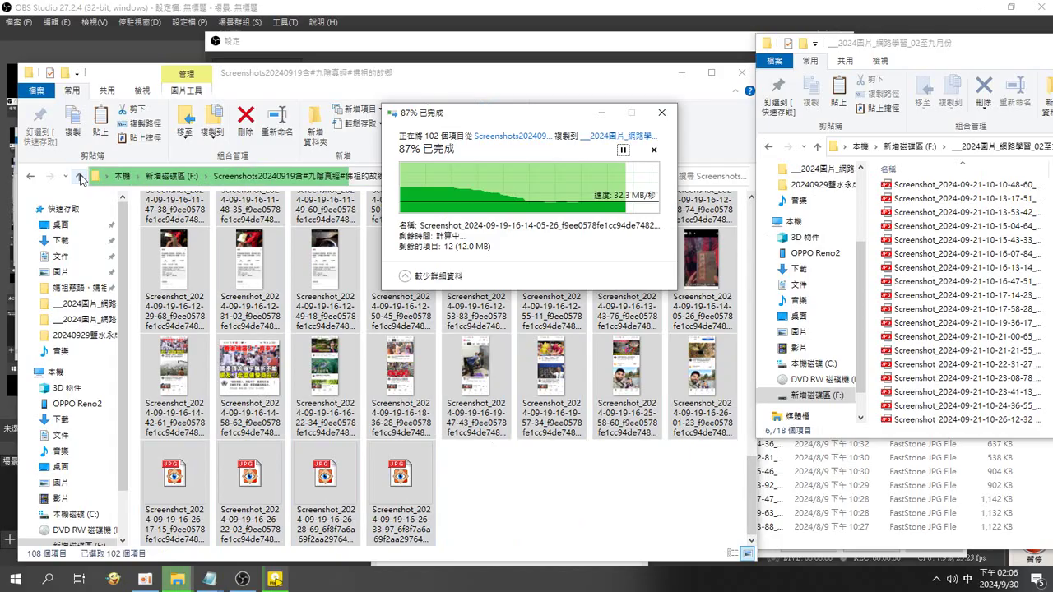
Copy all JPG screenshots from the Screenshots20240918最後含公雞生殖研究+#畫家#叮叮 folder on drive F: into the 02至九月份 folder.
{"action": "left_click", "coordinate": [79, 178]}
{"action": "double_click", "coordinate": [171, 274]}
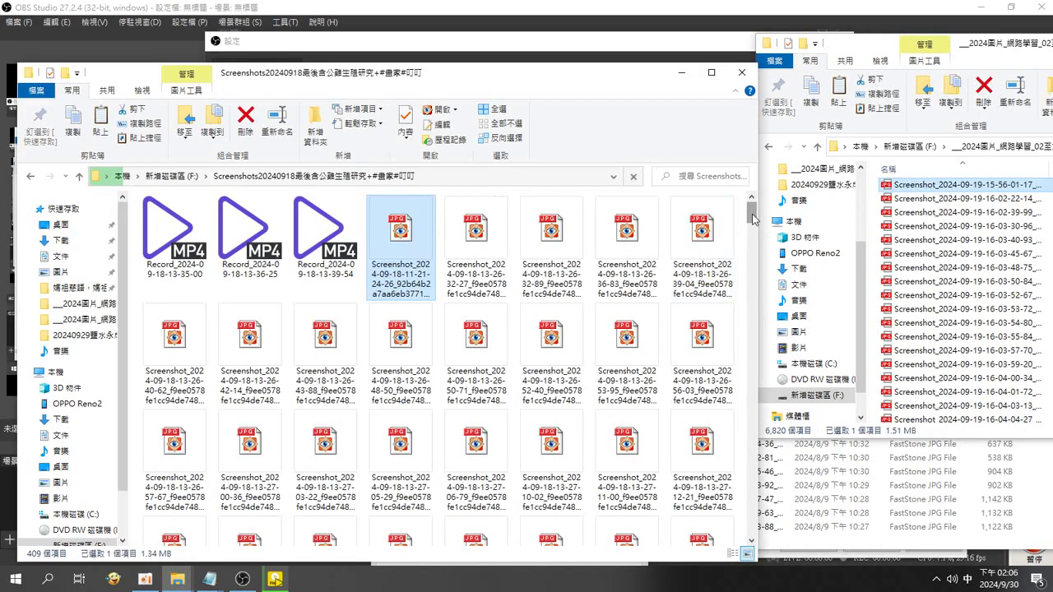
{"action": "left_click_drag", "start_coordinate": [750, 212], "coordinate": [750, 526]}
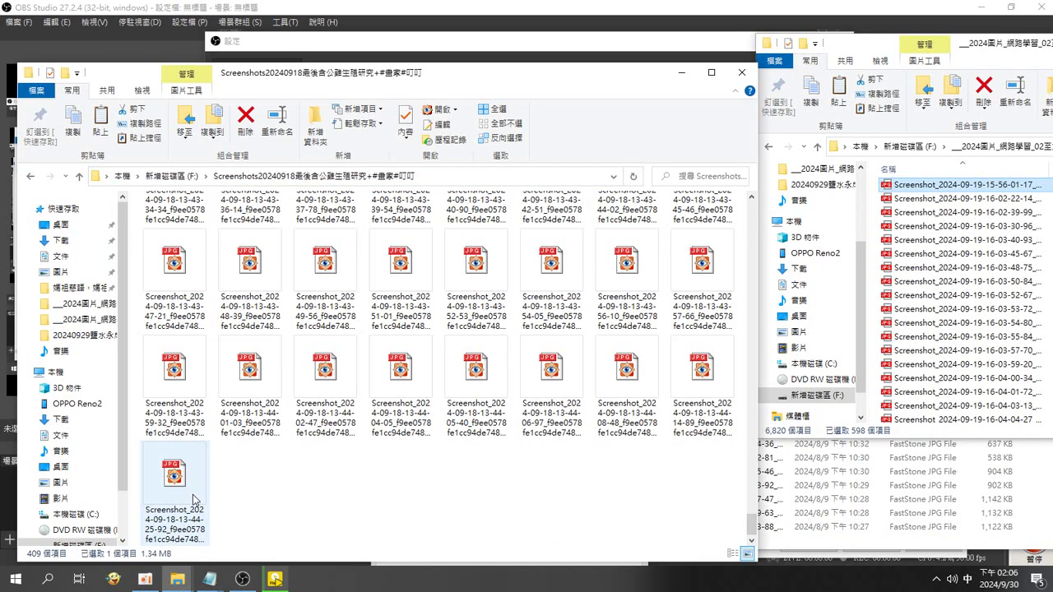
{"action": "left_click", "coordinate": [192, 494], "text": "shift"}
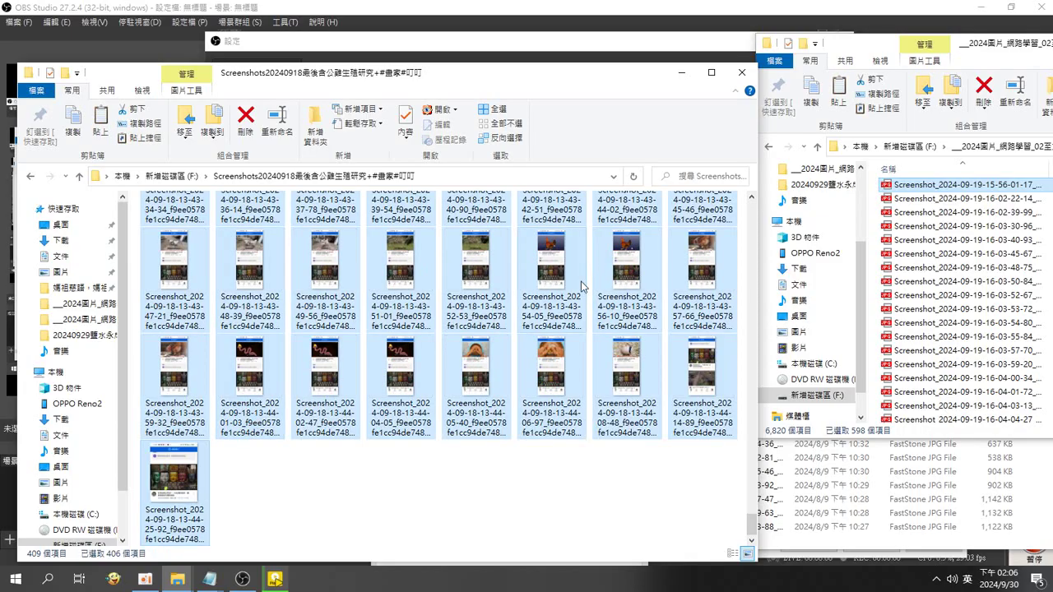
{"action": "left_click", "coordinate": [874, 306]}
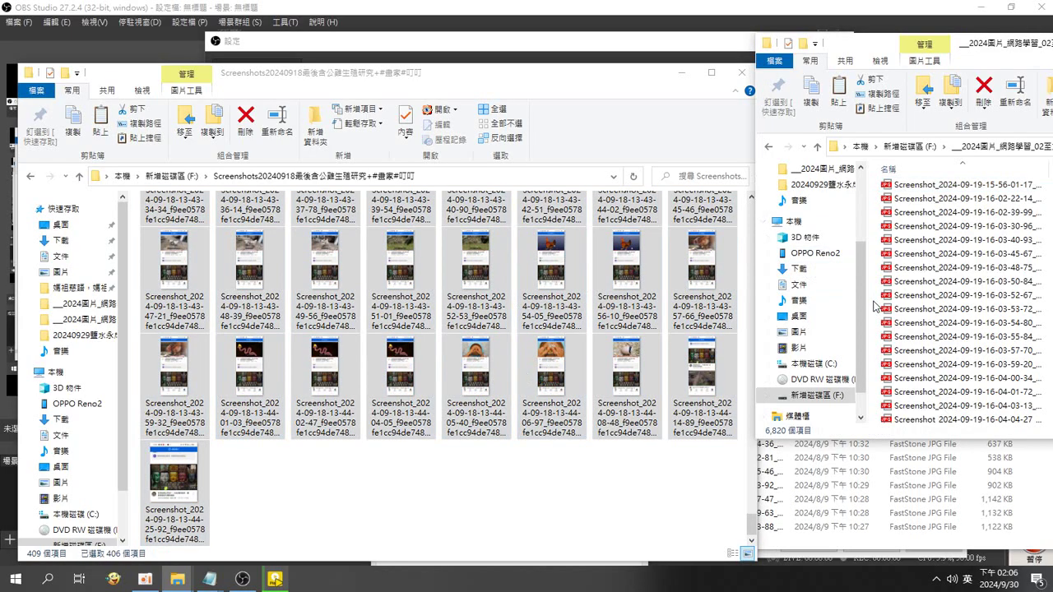
{"action": "key", "text": "ctrl+v"}
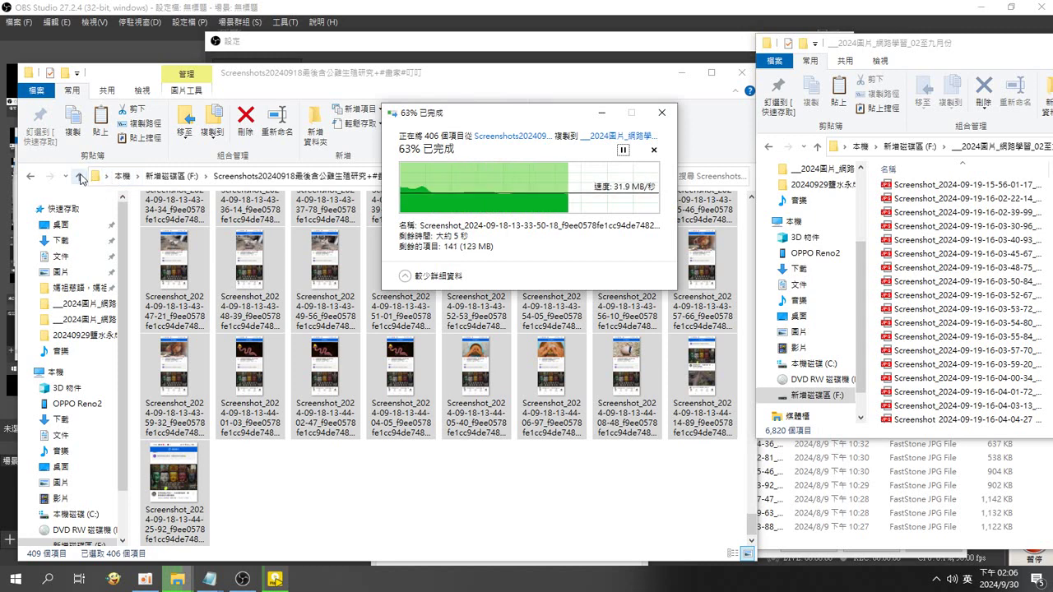
Copy all JPG screenshots from the Screenshots20240918近最後含狗拜佛+美國大水災 folder on drive F: into the 02至九月份 folder.
{"action": "left_click", "coordinate": [79, 176]}
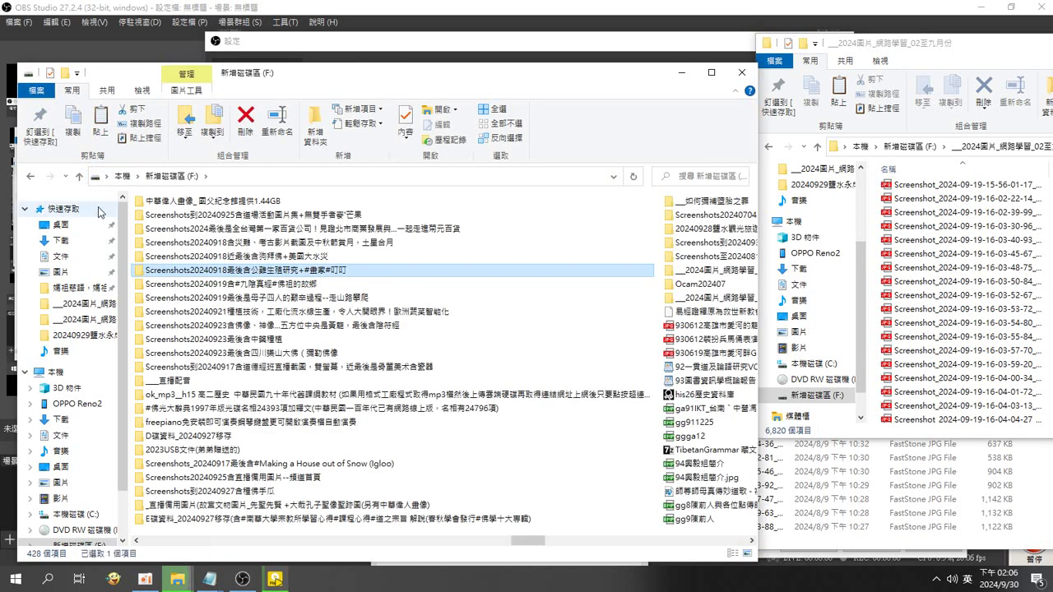
{"action": "double_click", "coordinate": [205, 257]}
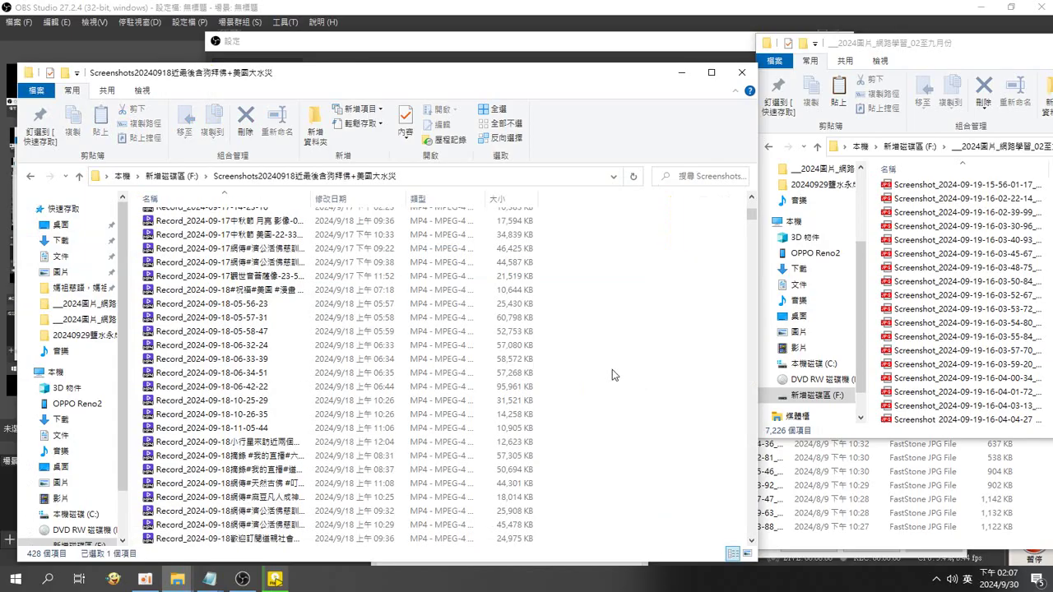
{"action": "scroll", "coordinate": [576, 362], "scroll_direction": "down", "scroll_amount": 6}
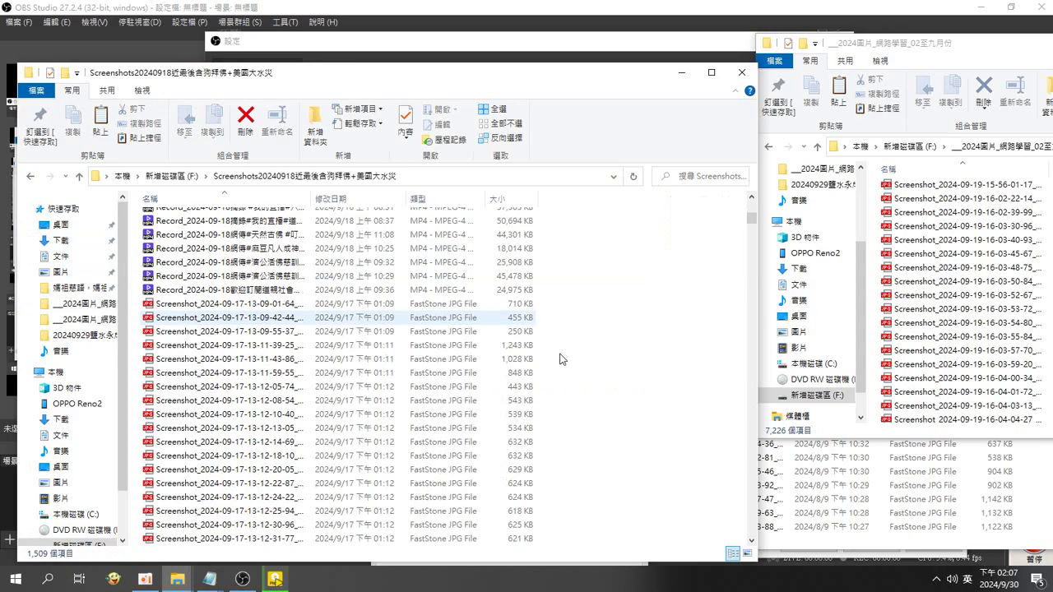
{"action": "key", "text": "s"}
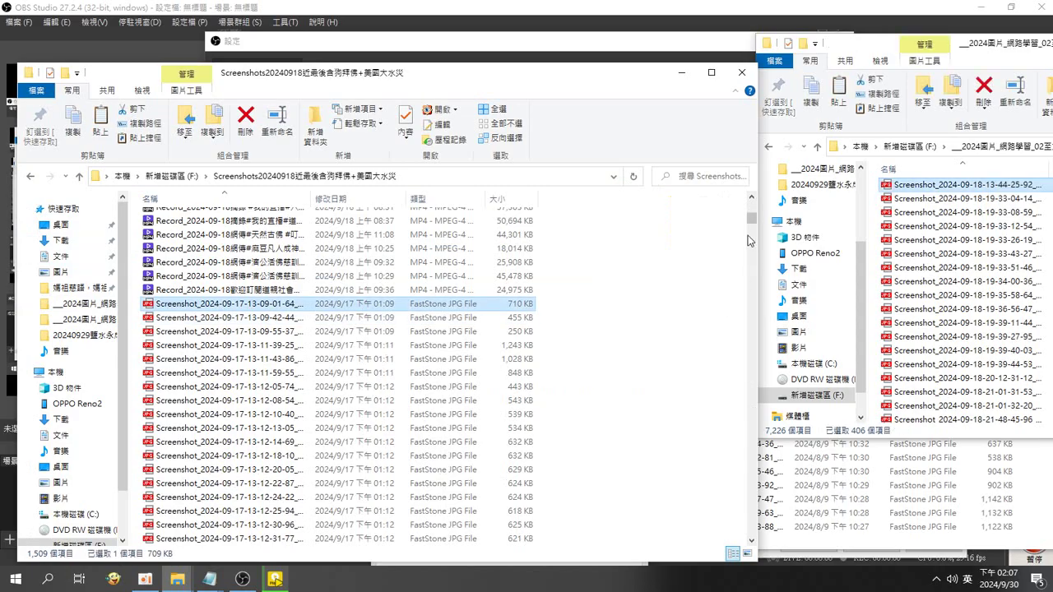
{"action": "left_click_drag", "start_coordinate": [752, 221], "coordinate": [738, 543]}
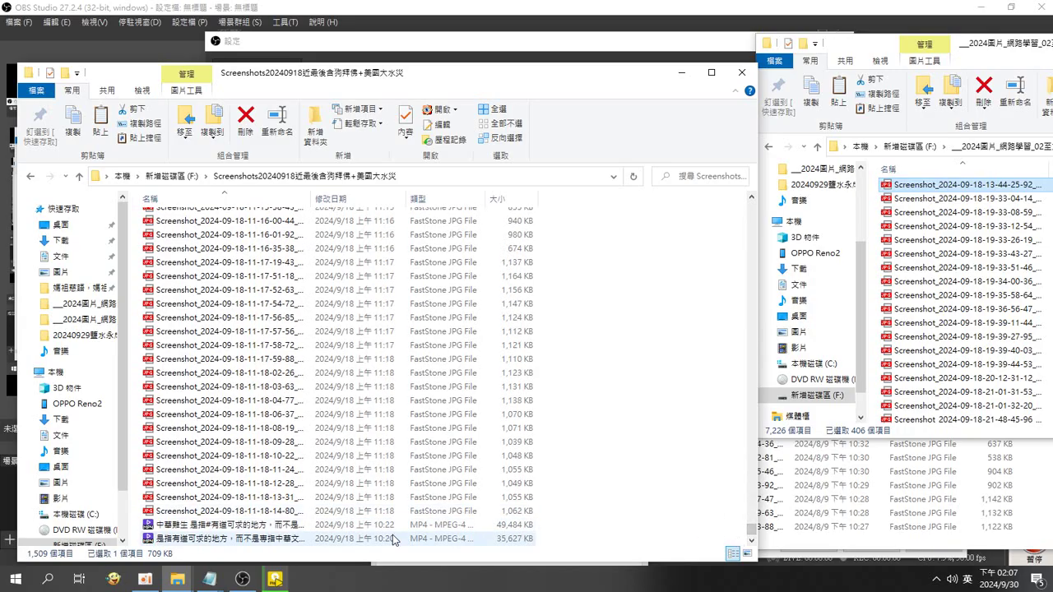
{"action": "left_click", "coordinate": [352, 513], "text": "shift"}
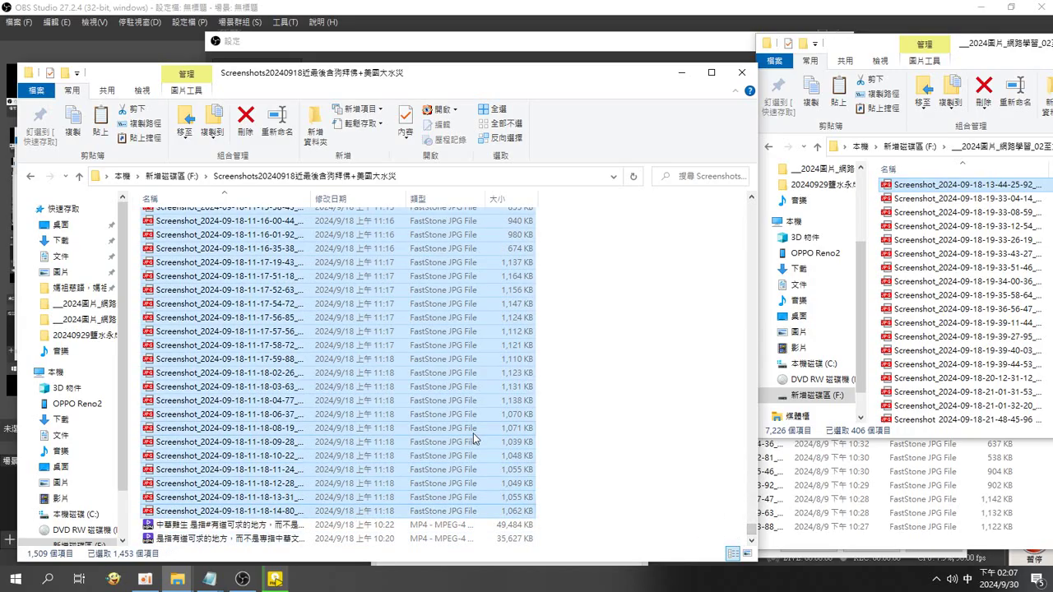
{"action": "right_click", "coordinate": [876, 282]}
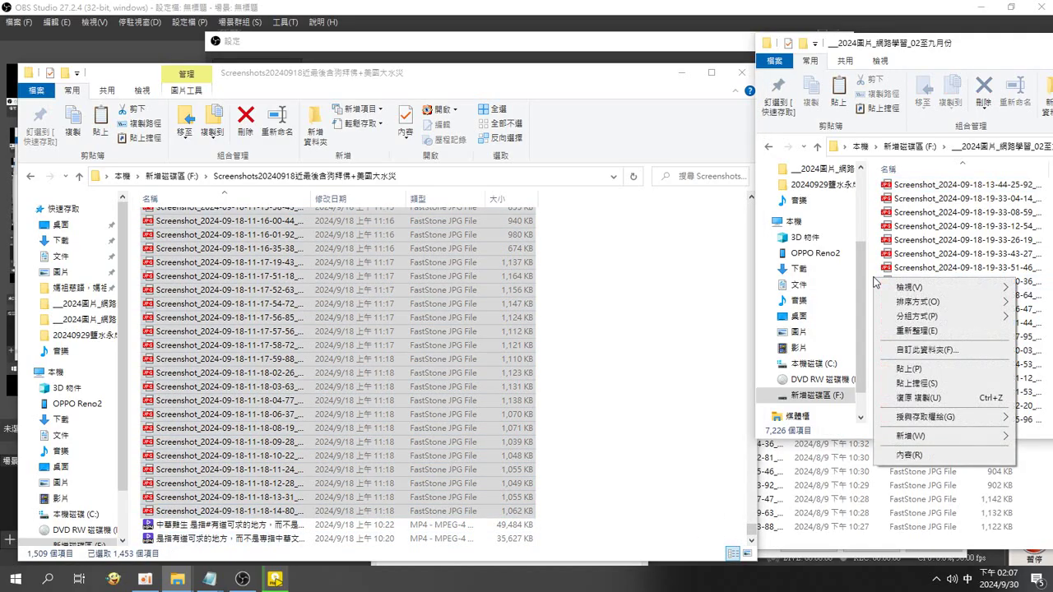
{"action": "left_click", "coordinate": [905, 368]}
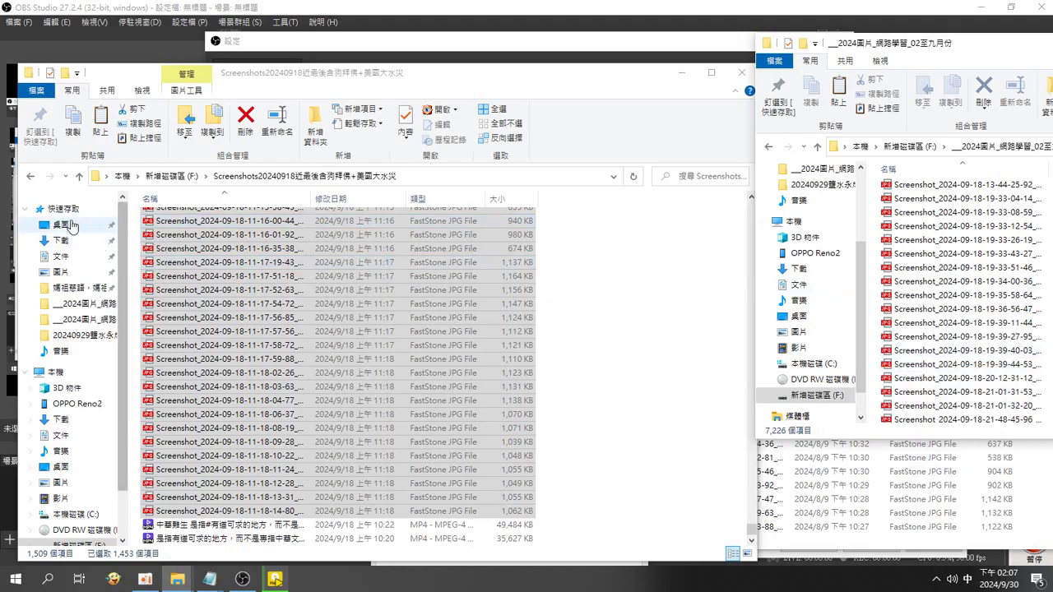
Copy all JPG screenshots from the Screenshots20240918含災難、考古影片截圖及中秋節賞月,土星合月 folder on drive F: into the 02至九月份 folder.
{"action": "left_click", "coordinate": [30, 176]}
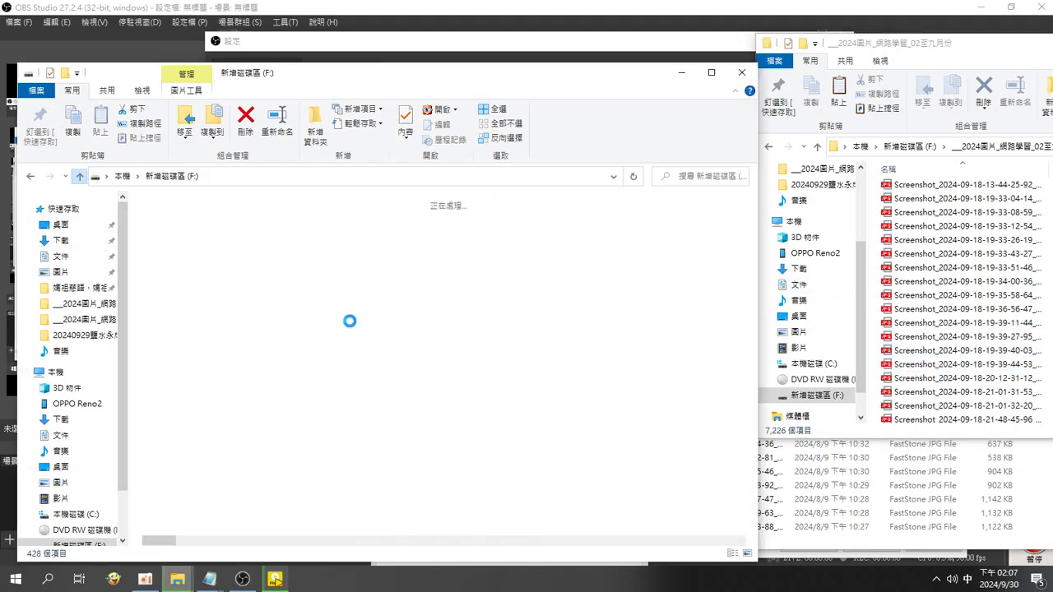
{"action": "double_click", "coordinate": [228, 244]}
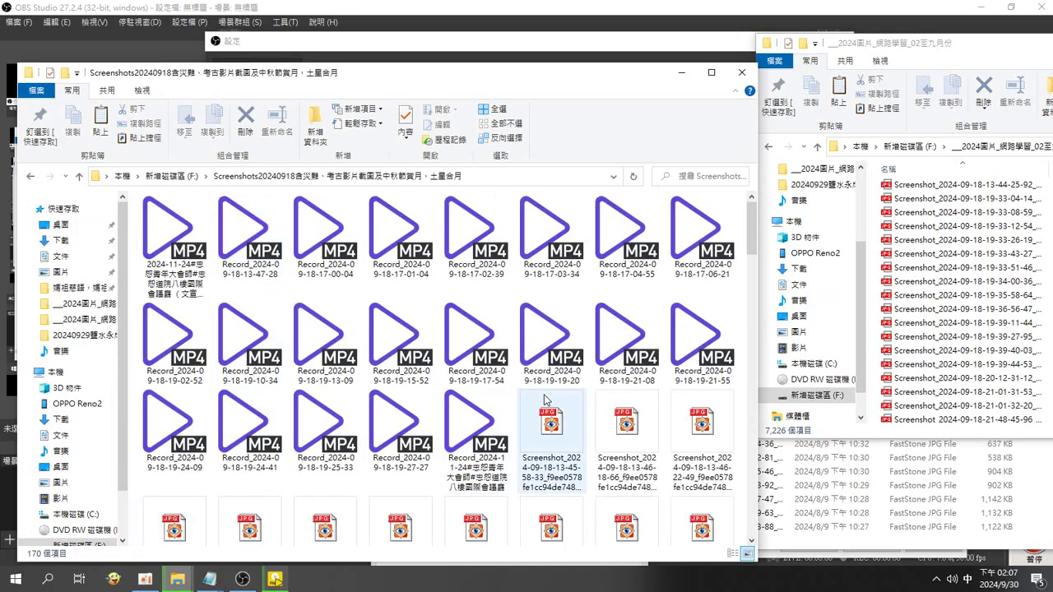
{"action": "left_click", "coordinate": [549, 432]}
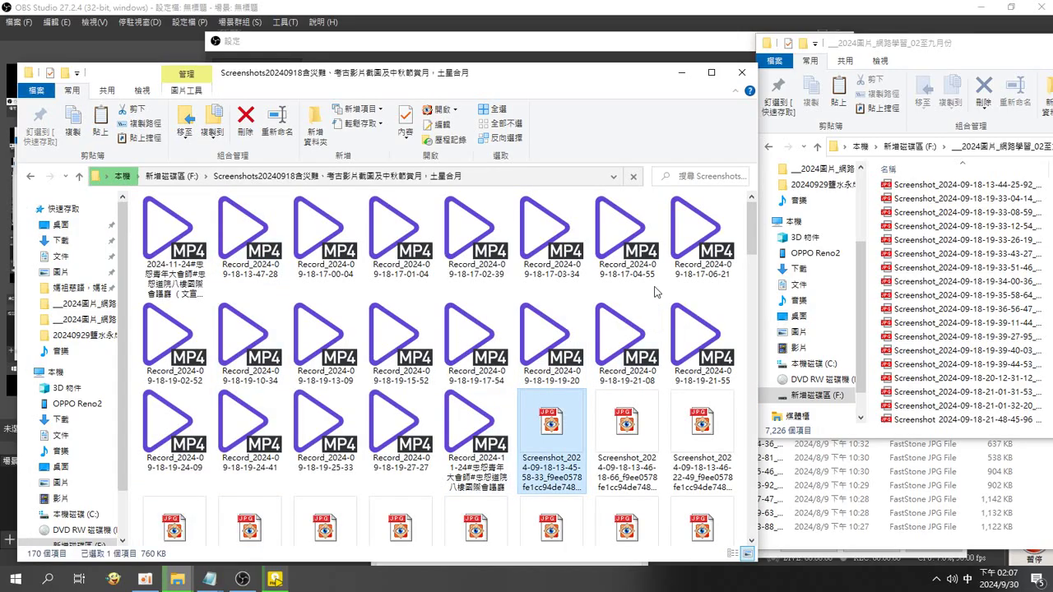
{"action": "left_click_drag", "start_coordinate": [752, 240], "coordinate": [761, 533]}
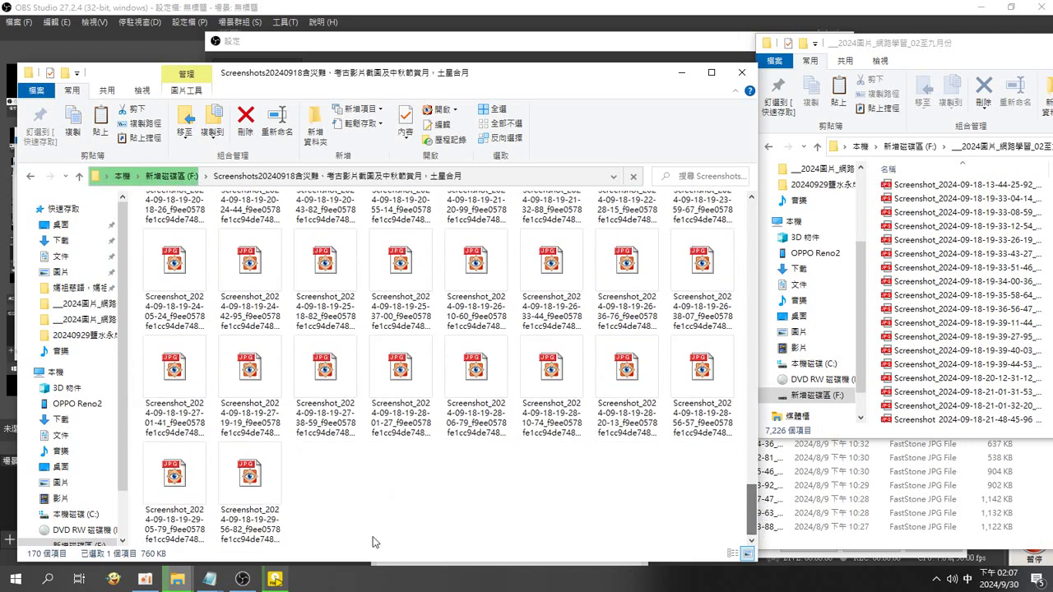
{"action": "left_click", "coordinate": [263, 498], "text": "shift"}
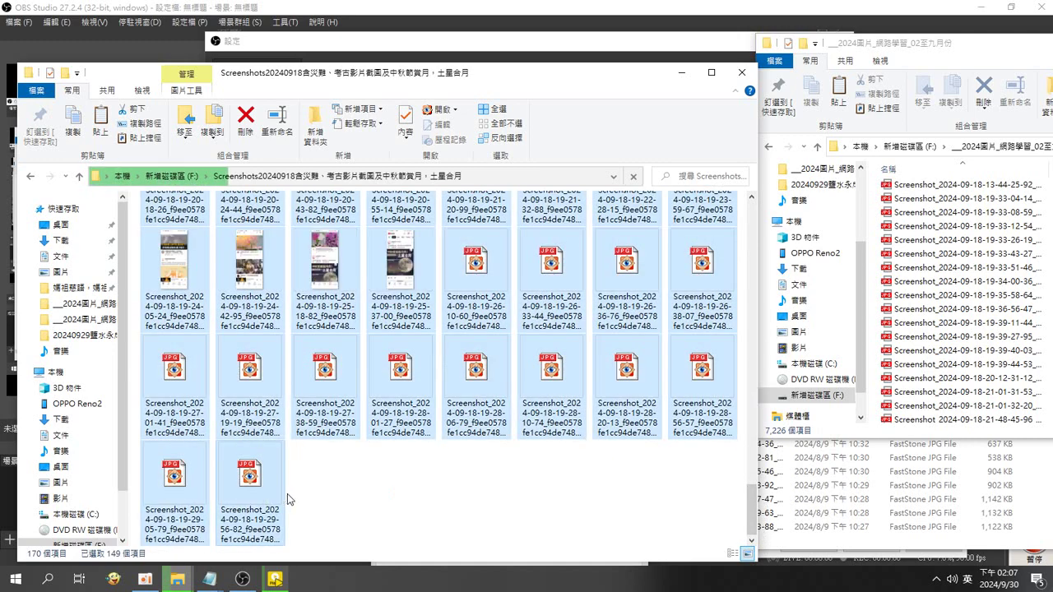
{"action": "left_click", "coordinate": [871, 311]}
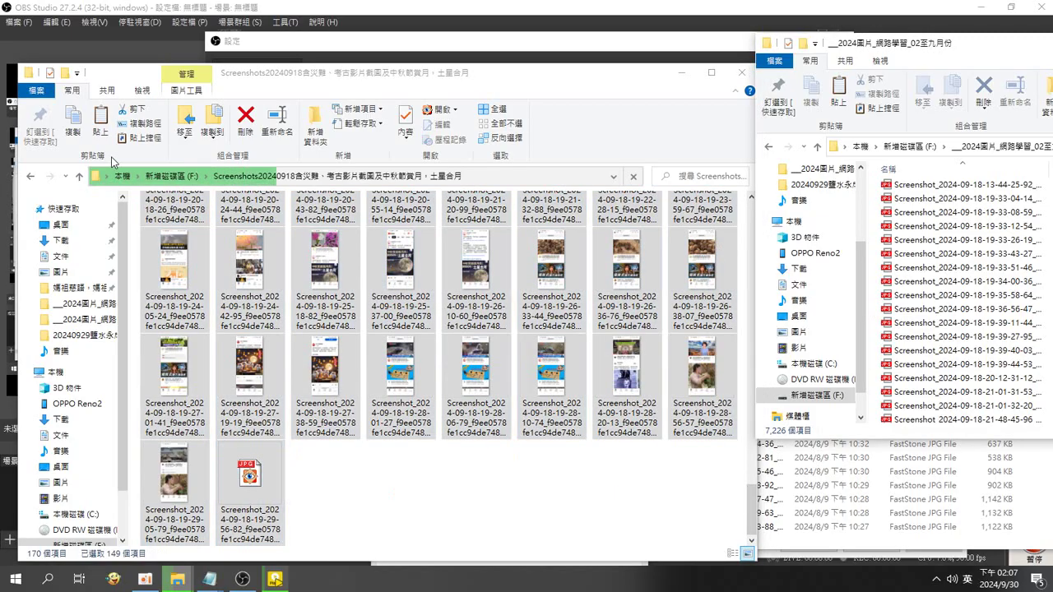
{"action": "key", "text": "ctrl+v"}
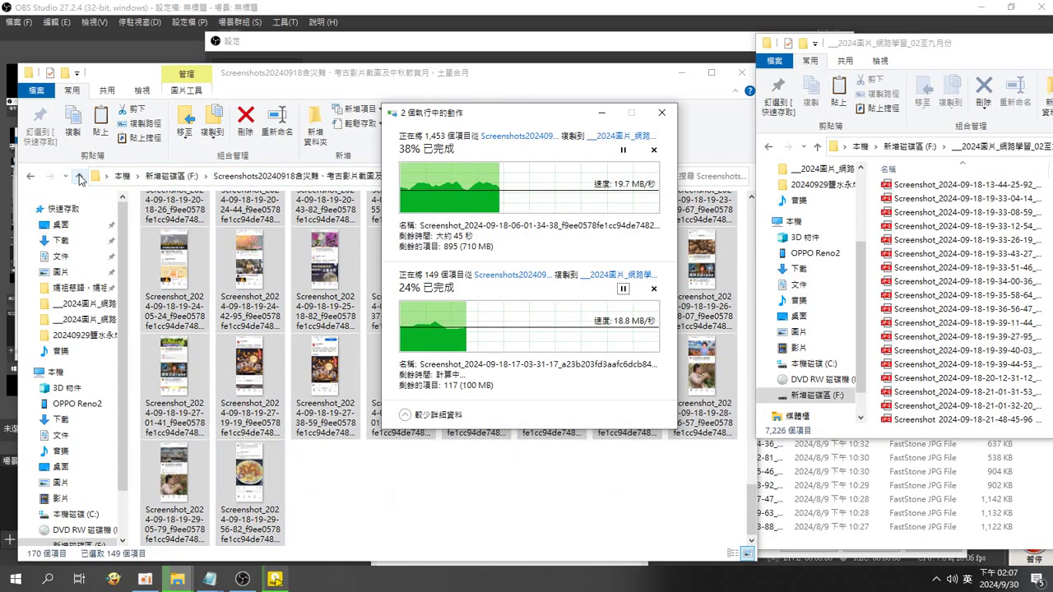
Copy all JPG screenshots from the Screenshots2024最後是全台灣第一家百貨公司 folder on drive F: into the 02至九月份 folder.
{"action": "left_click", "coordinate": [80, 179]}
{"action": "double_click", "coordinate": [226, 235]}
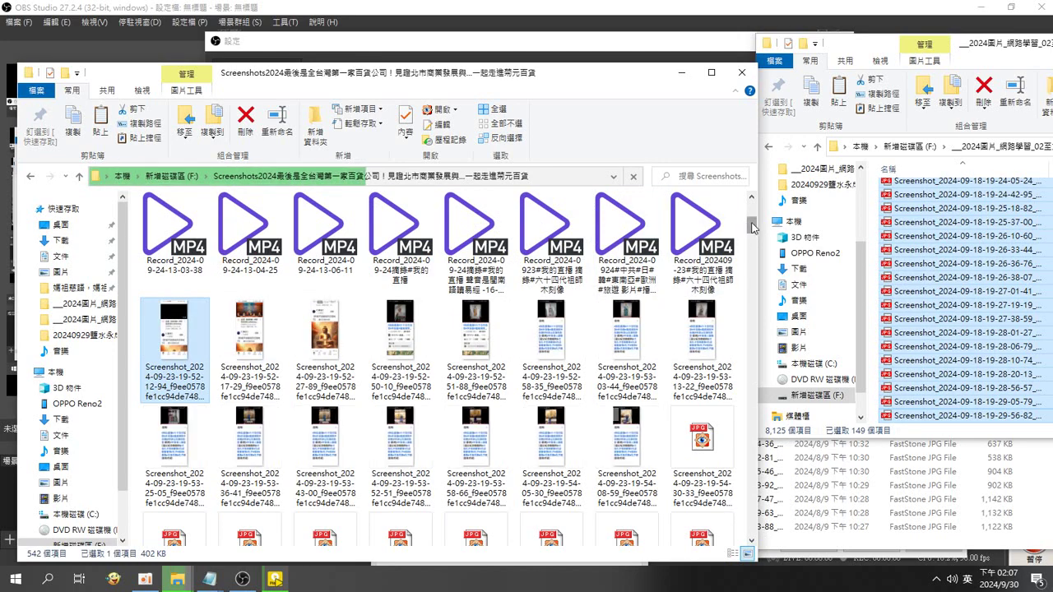
{"action": "left_click_drag", "start_coordinate": [750, 228], "coordinate": [738, 543]}
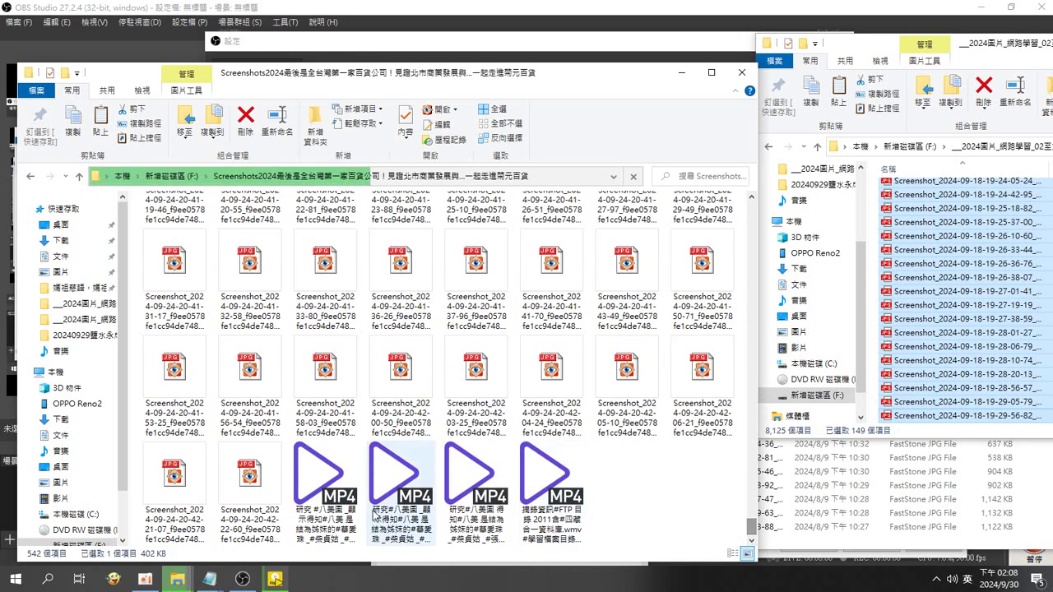
{"action": "left_click", "coordinate": [255, 478], "text": "shift"}
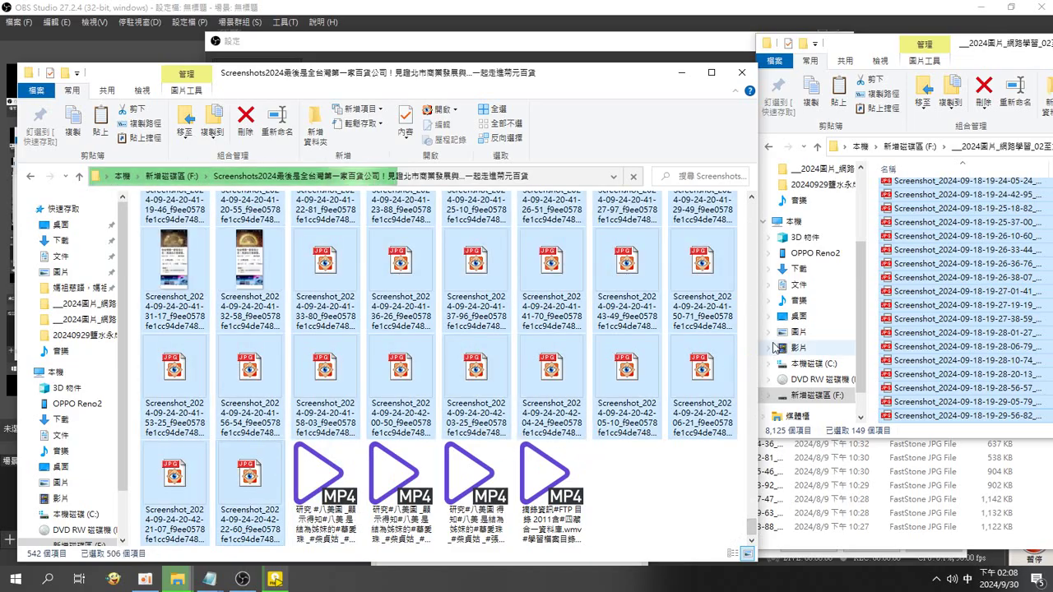
{"action": "left_click", "coordinate": [874, 313]}
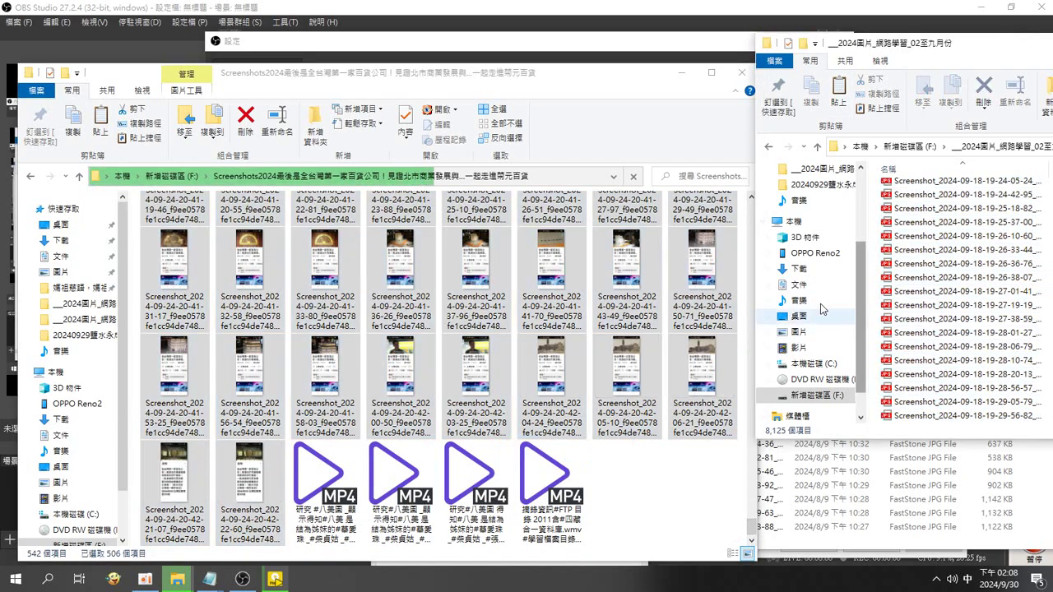
{"action": "key", "text": "ctrl+v"}
Copy the JPG files from IMG_20240925_120140 through the last screenshot in the Screenshots到20240925含道場活動圖片集 folder into the 02至九月份 folder.
{"action": "left_click", "coordinate": [78, 176]}
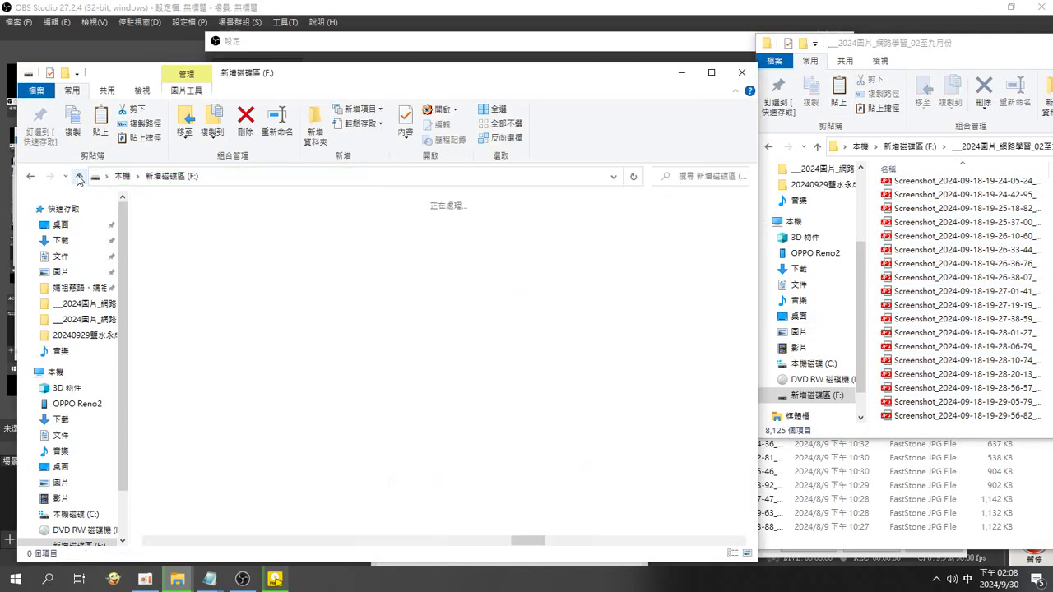
{"action": "double_click", "coordinate": [223, 273]}
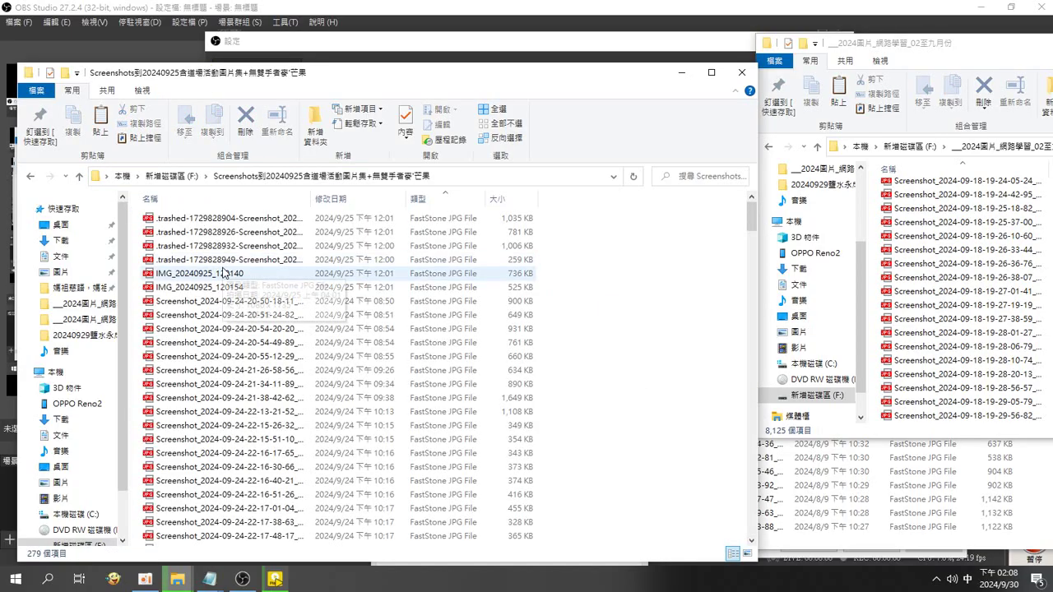
{"action": "left_click", "coordinate": [224, 273]}
{"action": "scroll", "coordinate": [744, 514], "scroll_direction": "down", "scroll_amount": 20}
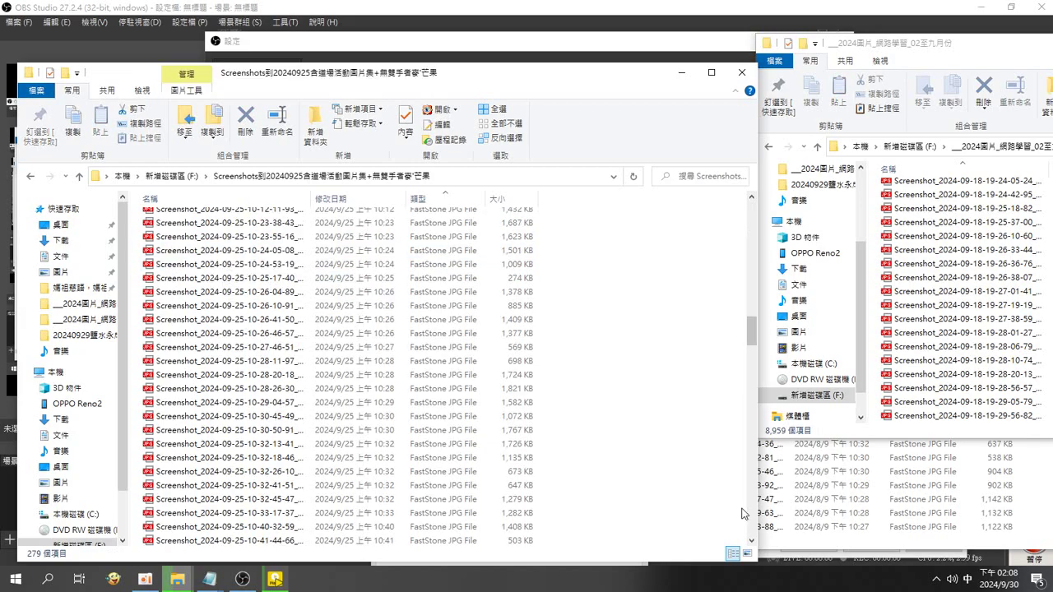
{"action": "scroll", "coordinate": [745, 515], "scroll_direction": "down", "scroll_amount": 15}
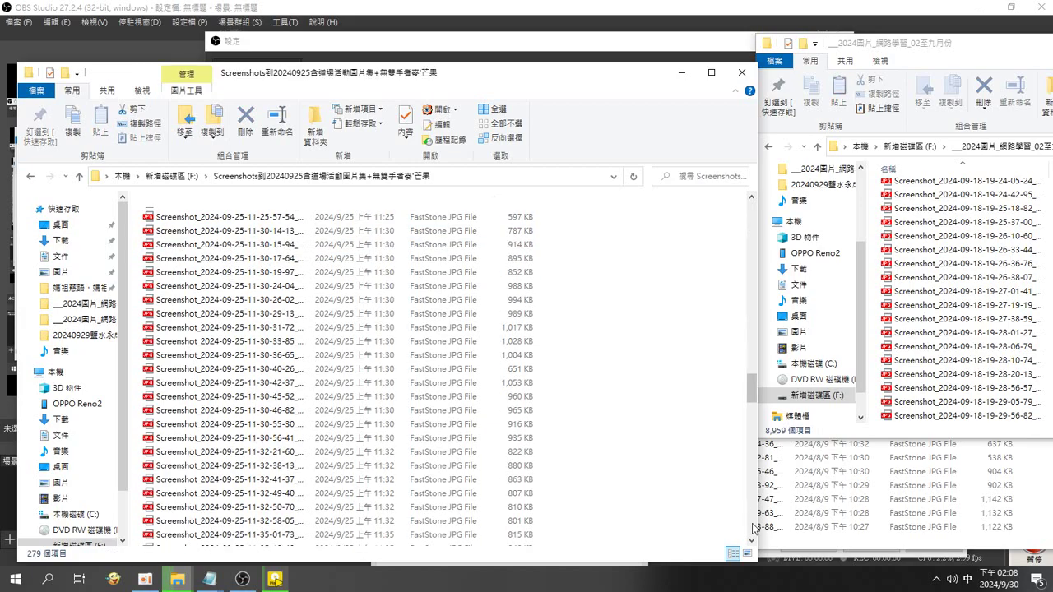
{"action": "scroll", "coordinate": [753, 528], "scroll_direction": "down", "scroll_amount": 20}
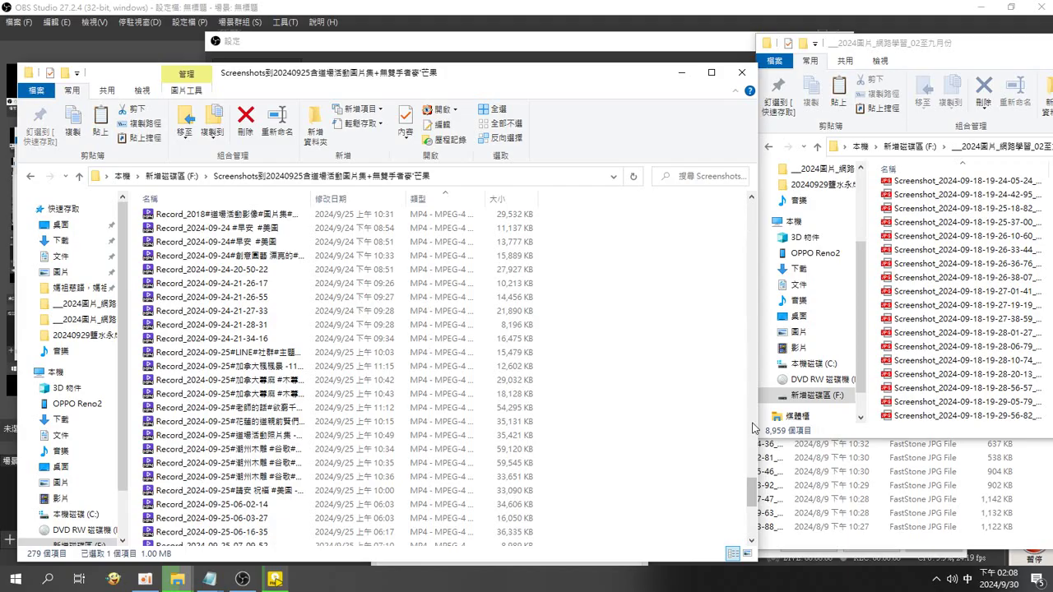
{"action": "scroll", "coordinate": [373, 383], "scroll_direction": "up", "scroll_amount": 8}
{"action": "left_click", "coordinate": [373, 392], "text": "shift"}
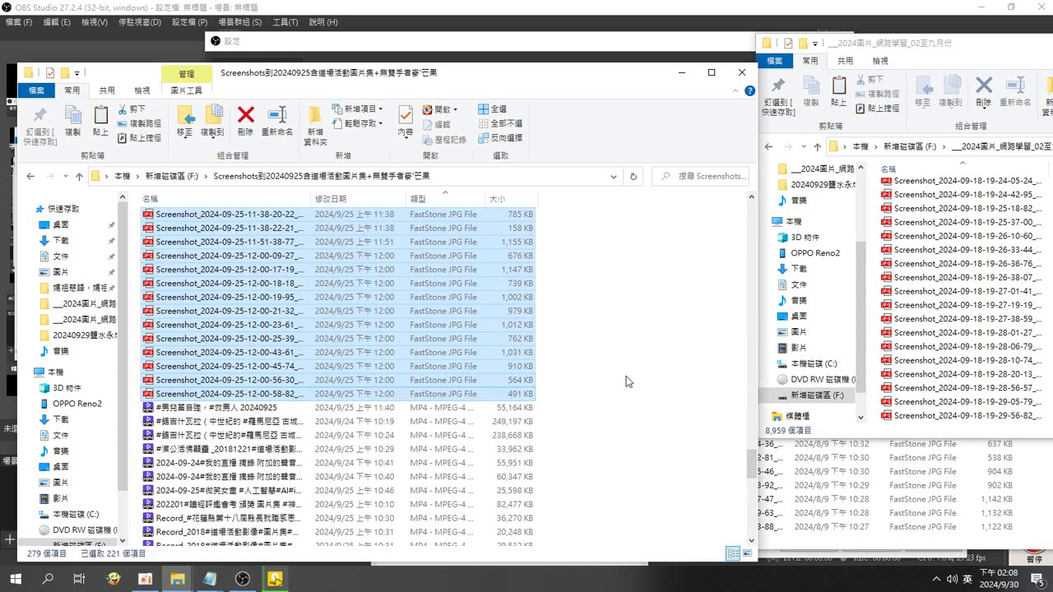
{"action": "left_click", "coordinate": [874, 315]}
{"action": "right_click", "coordinate": [871, 310]}
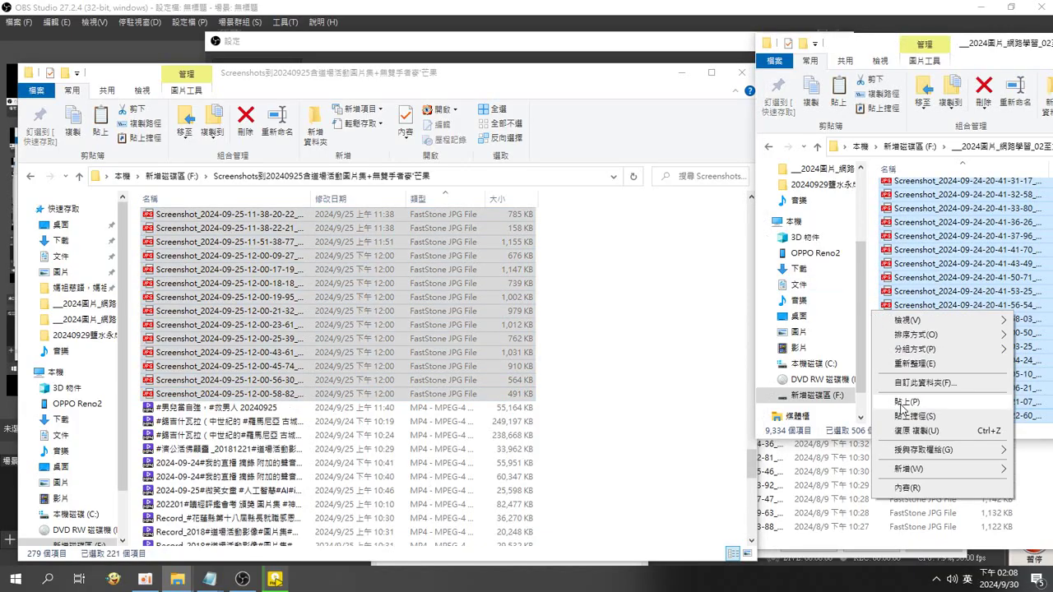
{"action": "left_click", "coordinate": [938, 406]}
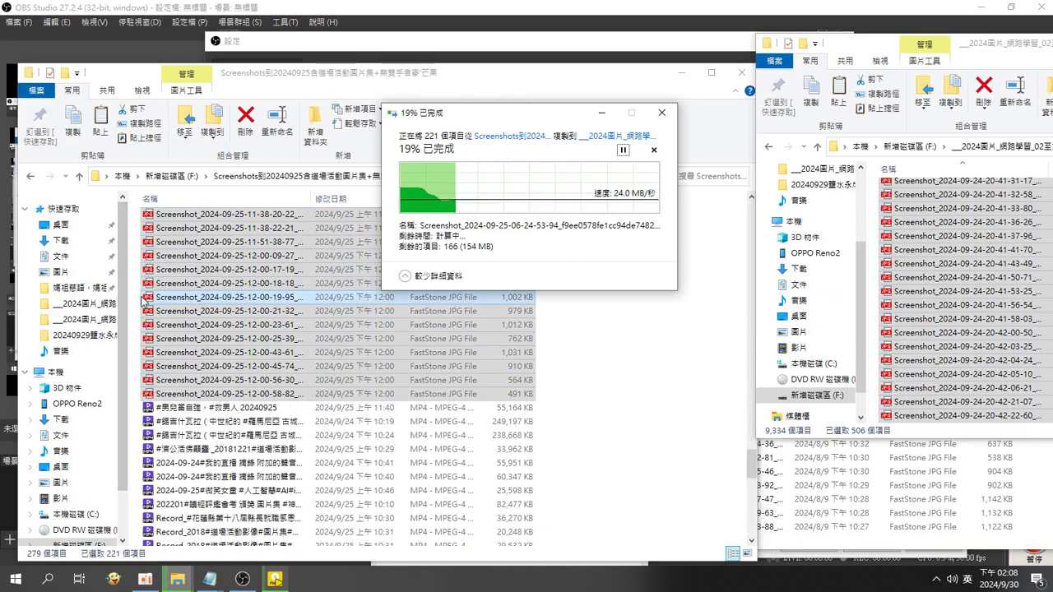
Copy all pictures from the Screenshots20240920含義和聖堂 folder on drive F: into the 02至九月份 folder.
{"action": "left_click", "coordinate": [80, 177]}
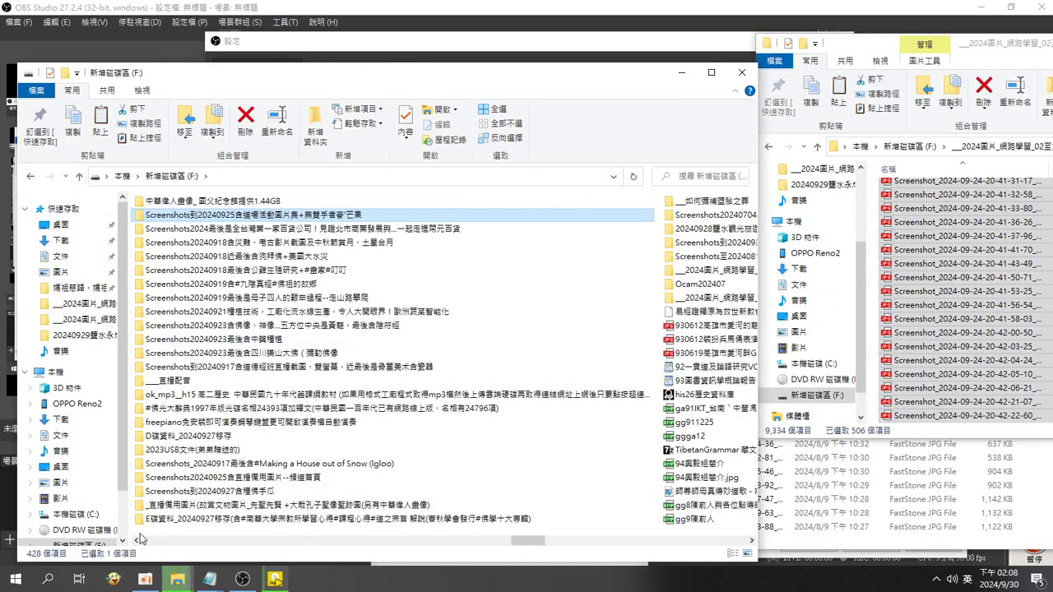
{"action": "left_click", "coordinate": [137, 542]}
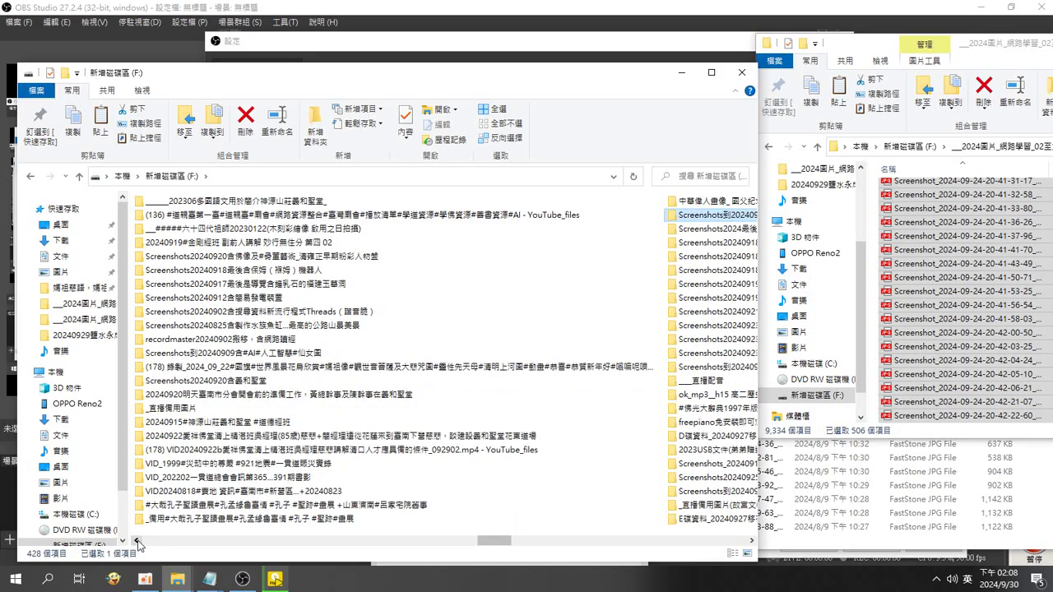
{"action": "double_click", "coordinate": [202, 381]}
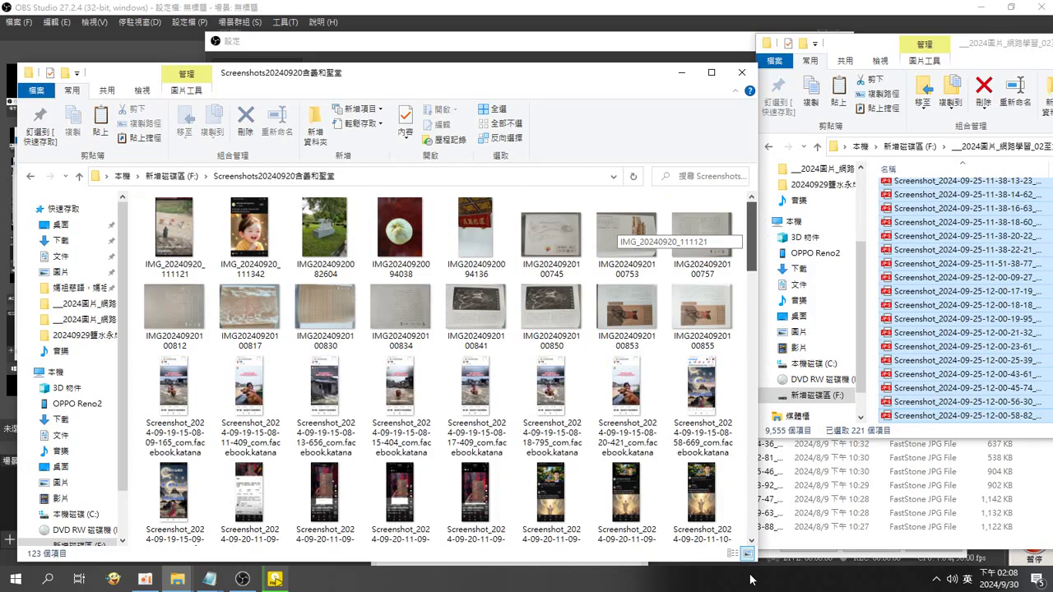
{"action": "key", "text": "ctrl+a"}
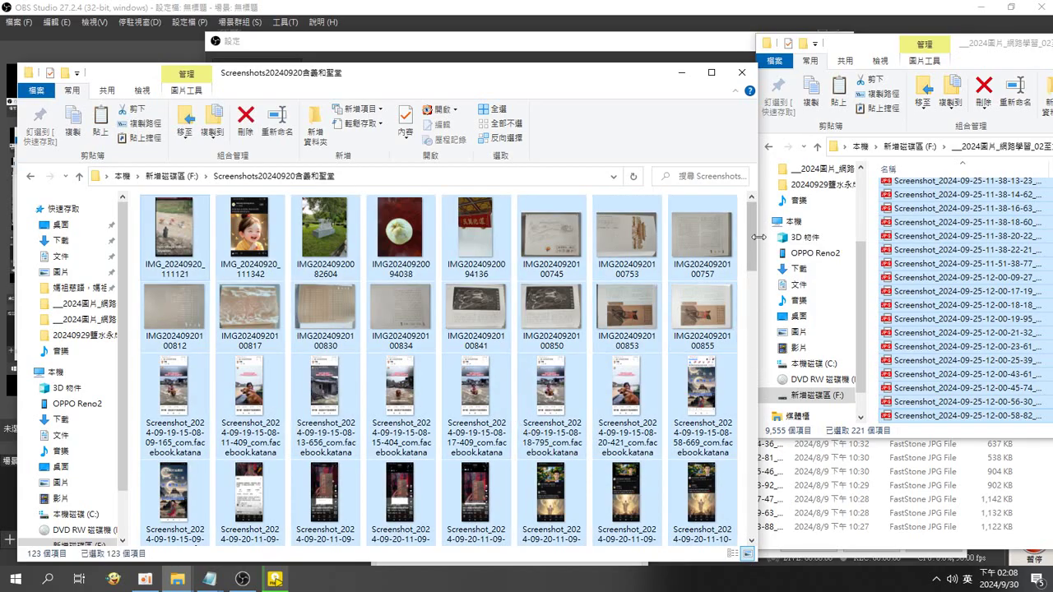
{"action": "left_click_drag", "start_coordinate": [753, 243], "coordinate": [765, 534]}
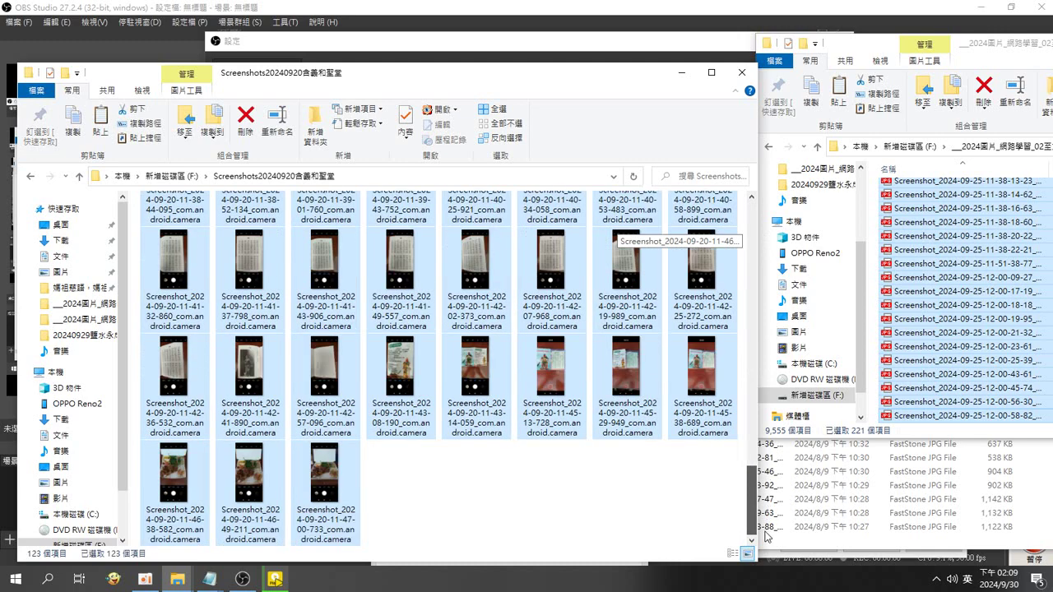
{"action": "left_click", "coordinate": [870, 289]}
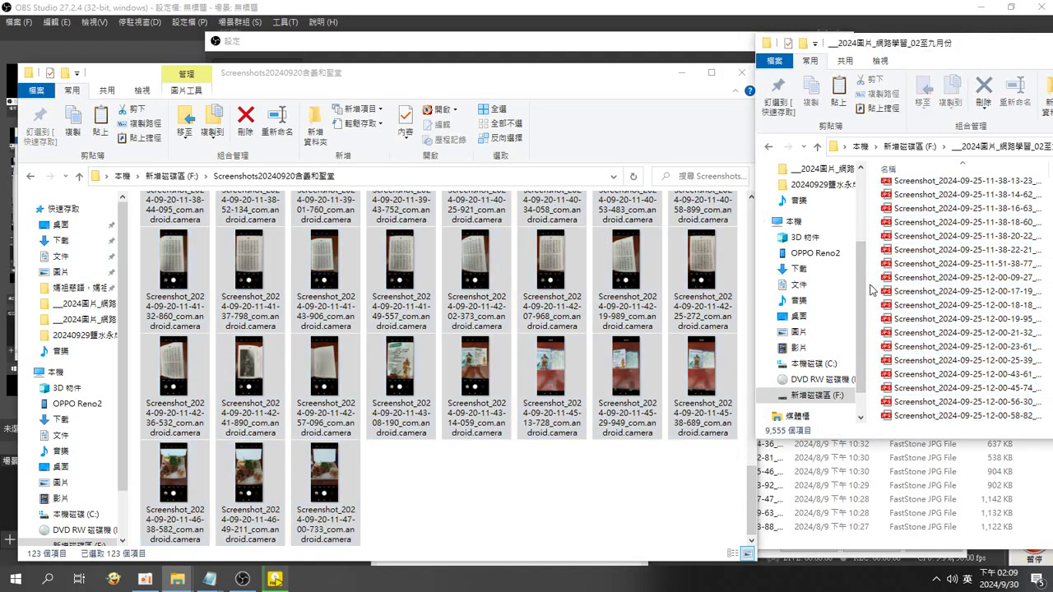
{"action": "key", "text": "ctrl+v"}
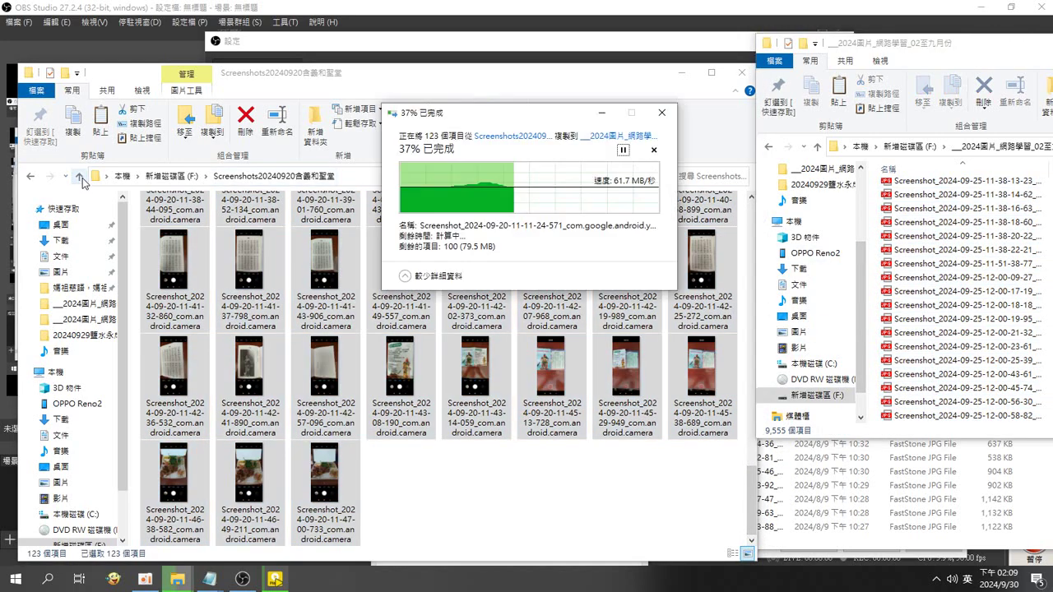
Copy all pictures from the Screenshots到20240909含#AI#人工智慧#仙女圖 folder on drive F: into the 02至九月份 folder.
{"action": "left_click", "coordinate": [81, 179]}
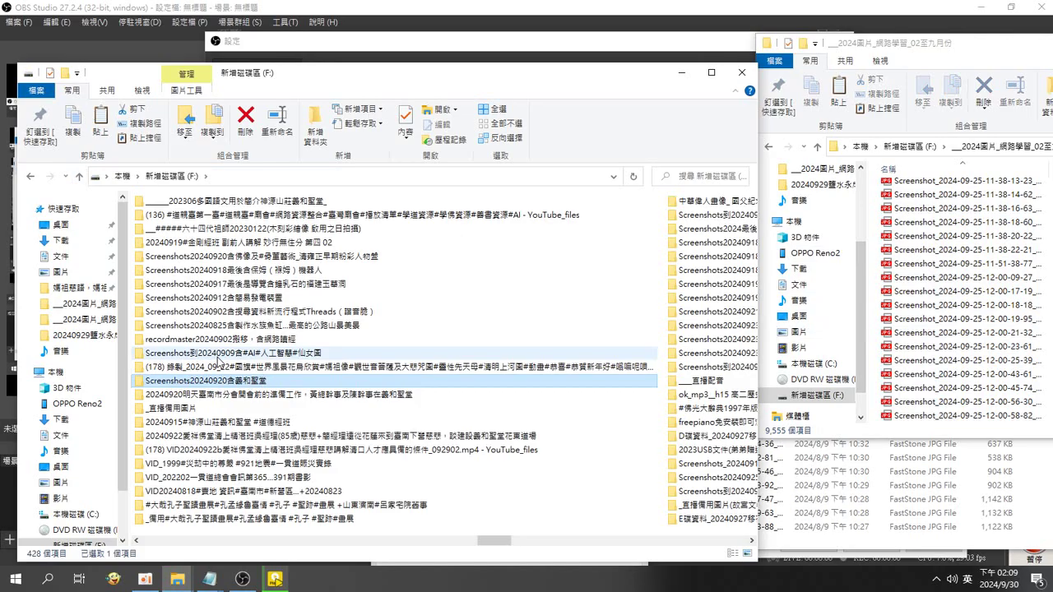
{"action": "double_click", "coordinate": [218, 356]}
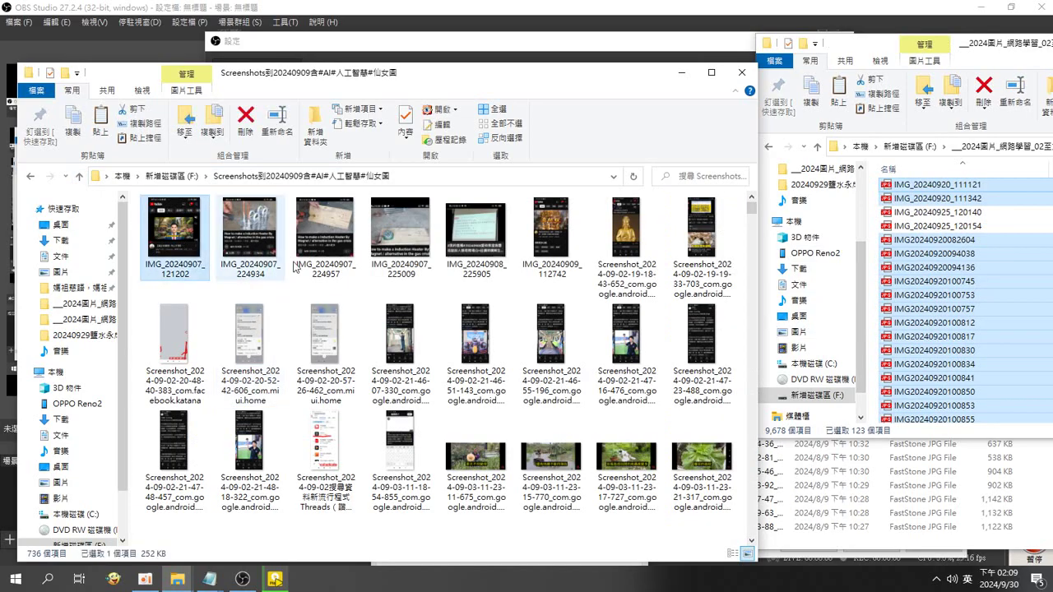
{"action": "scroll", "coordinate": [758, 512], "scroll_direction": "down", "scroll_amount": 15}
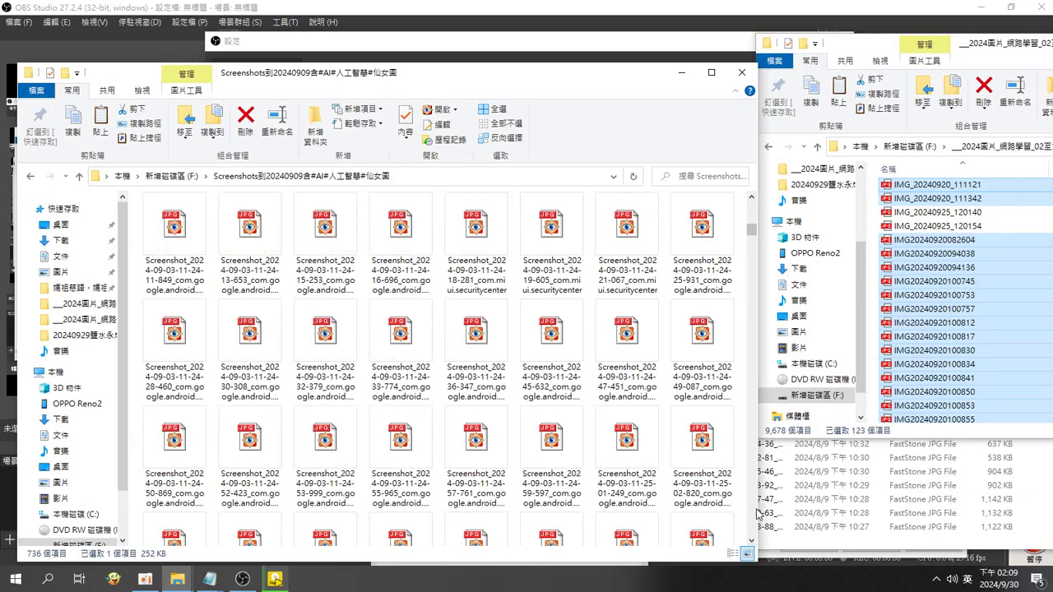
{"action": "scroll", "coordinate": [758, 512], "scroll_direction": "down", "scroll_amount": 20}
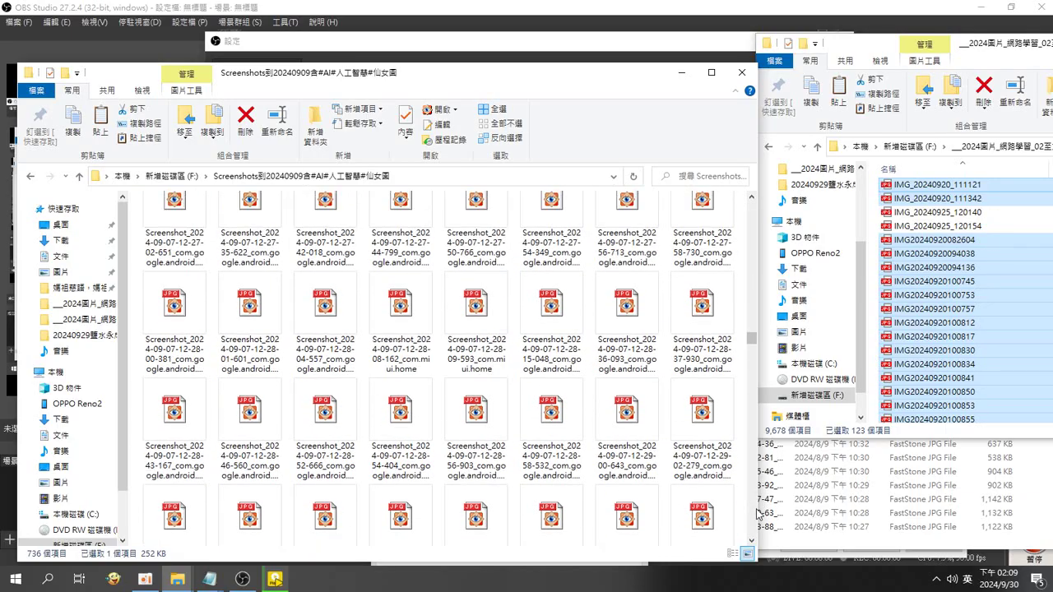
{"action": "scroll", "coordinate": [758, 516], "scroll_direction": "down", "scroll_amount": 20}
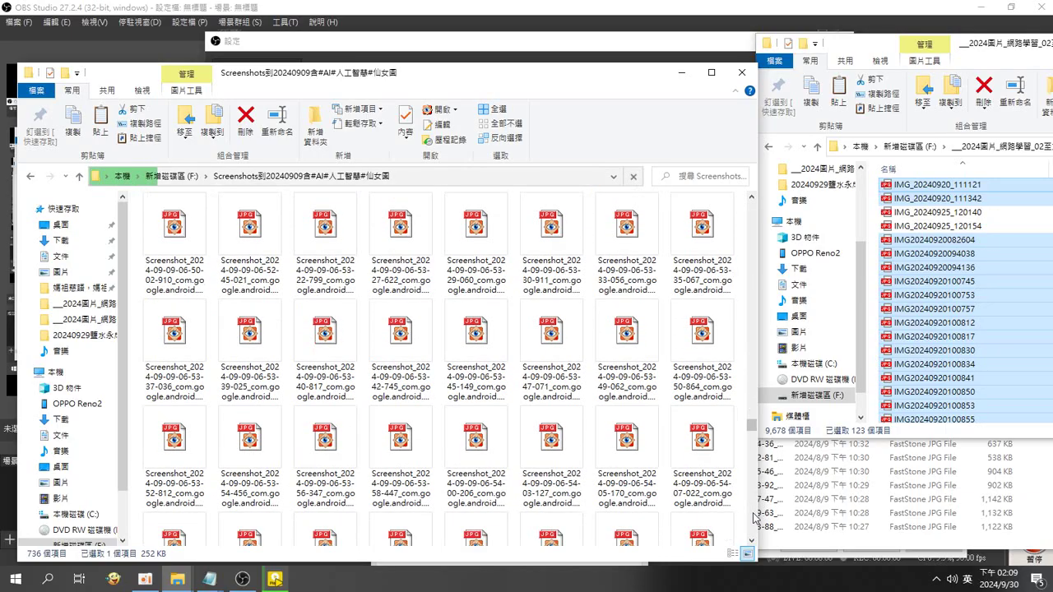
{"action": "scroll", "coordinate": [756, 518], "scroll_direction": "down", "scroll_amount": 20}
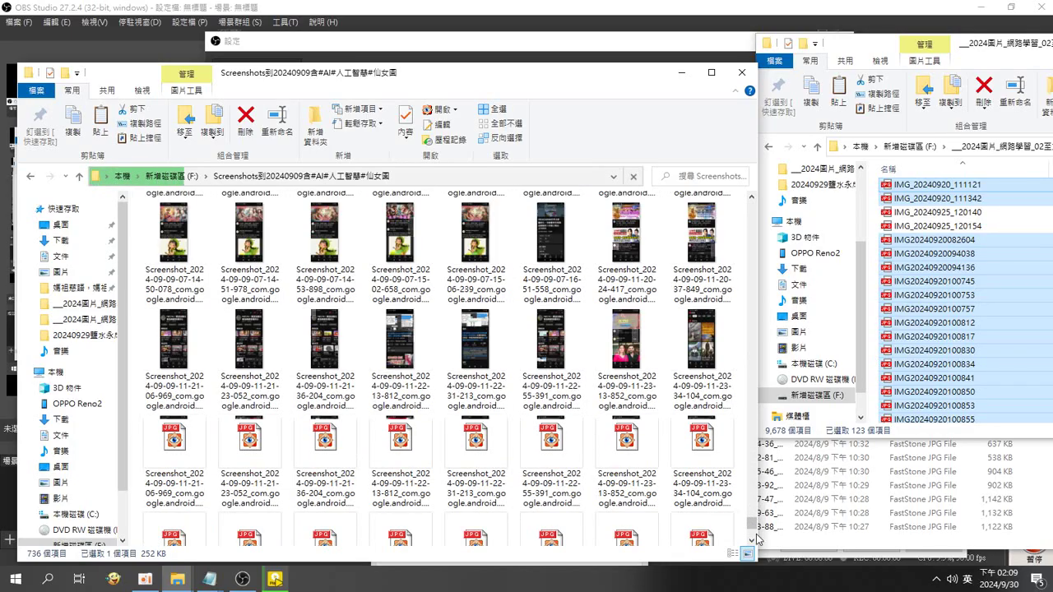
{"action": "key", "text": "ctrl+a"}
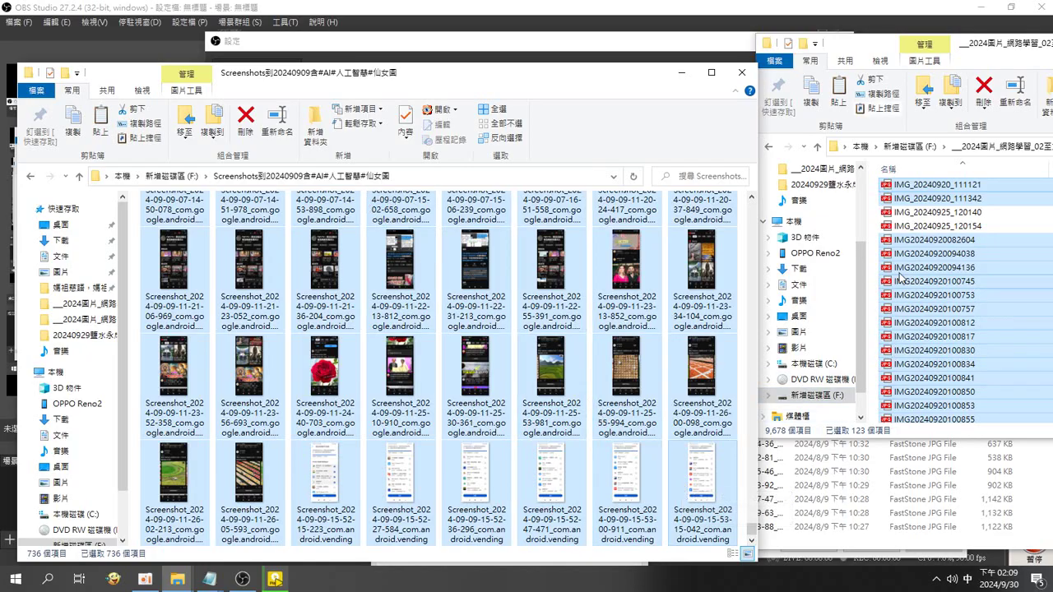
{"action": "left_click", "coordinate": [874, 274]}
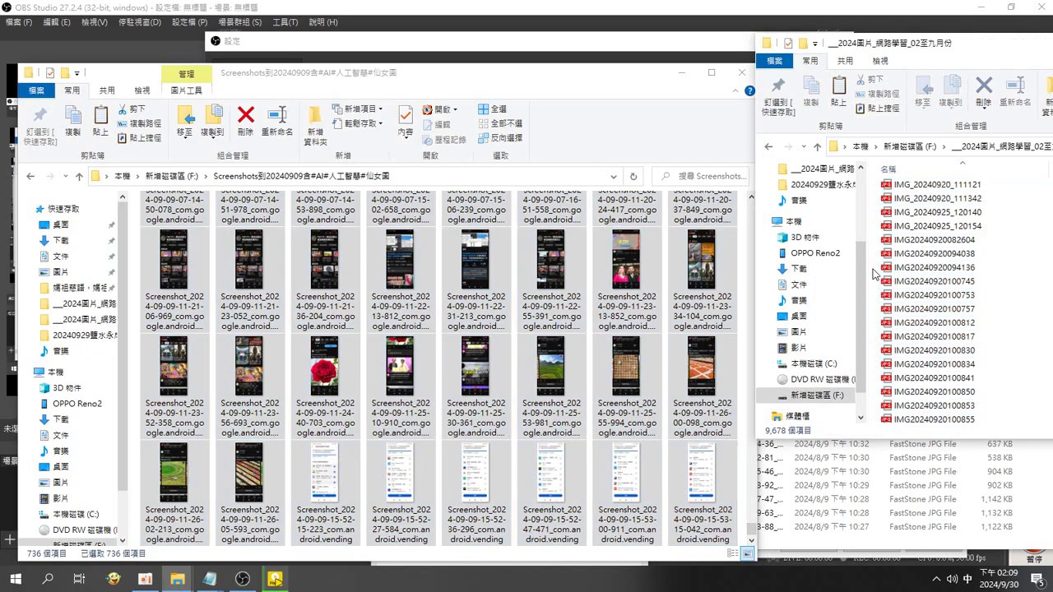
{"action": "key", "text": "ctrl+v"}
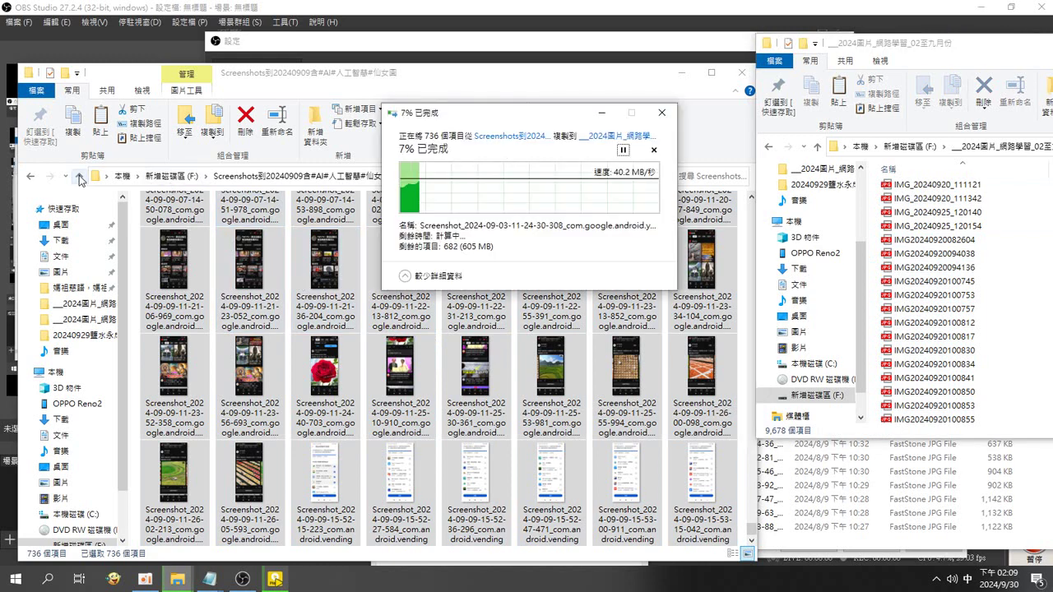
Copy all pictures from the Screenshots20240825含製作水族魚缸...最高的公路山景美景 folder on drive F: into the 02至九月份 folder.
{"action": "left_click", "coordinate": [80, 178]}
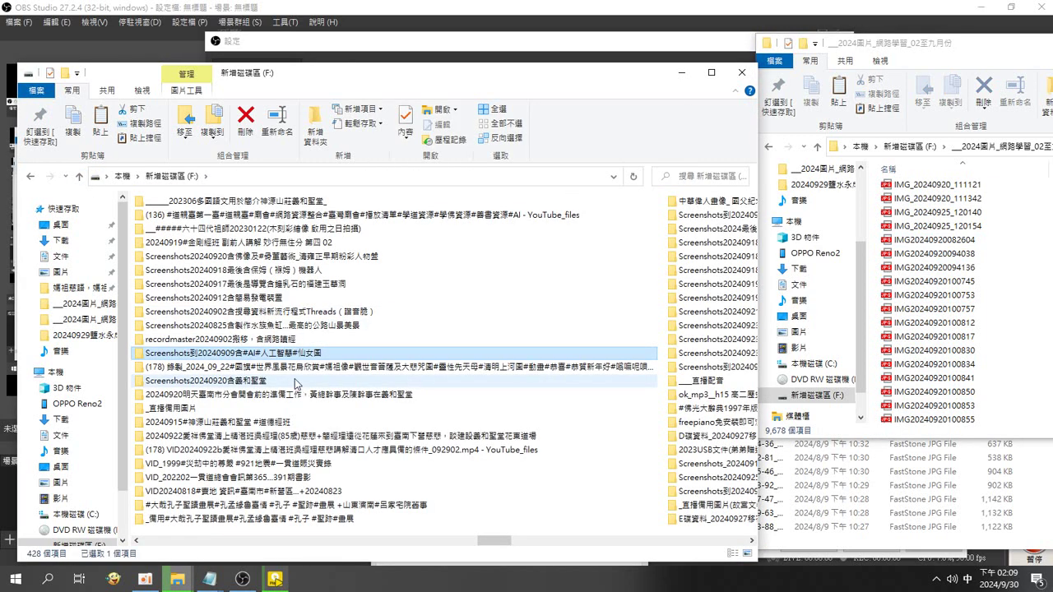
{"action": "double_click", "coordinate": [247, 326]}
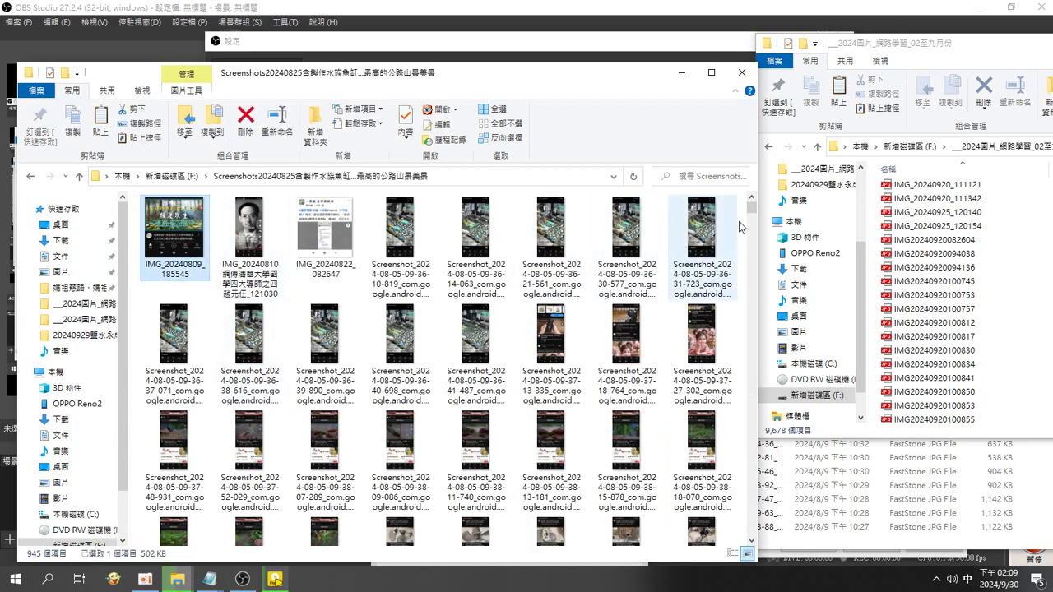
{"action": "left_click_drag", "start_coordinate": [751, 209], "coordinate": [747, 336]}
{"action": "left_click_drag", "start_coordinate": [752, 392], "coordinate": [751, 531]}
{"action": "key", "text": "ctrl+a"}
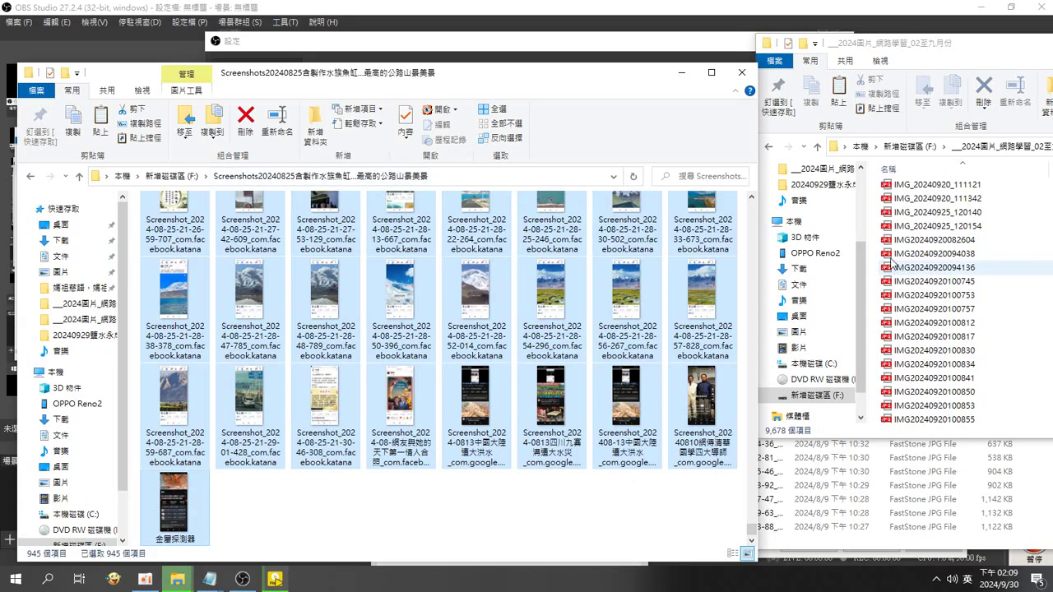
{"action": "left_click", "coordinate": [872, 241]}
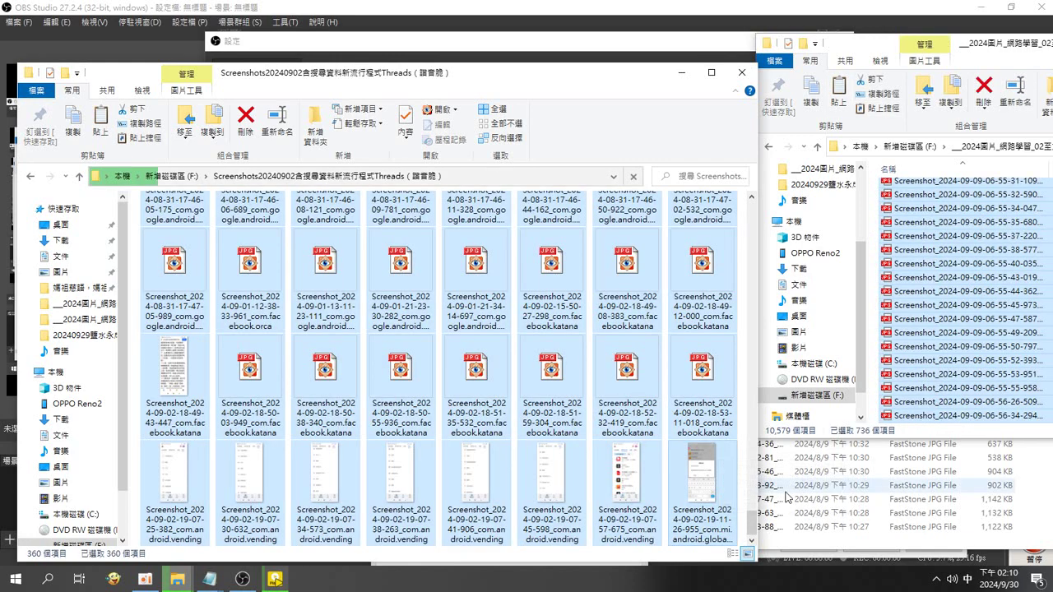
Copy all pictures from the Screenshots20240902含搜尋資料新流行程式Threads folder on drive F: into the 02至九月份 folder.
{"action": "left_click", "coordinate": [874, 387]}
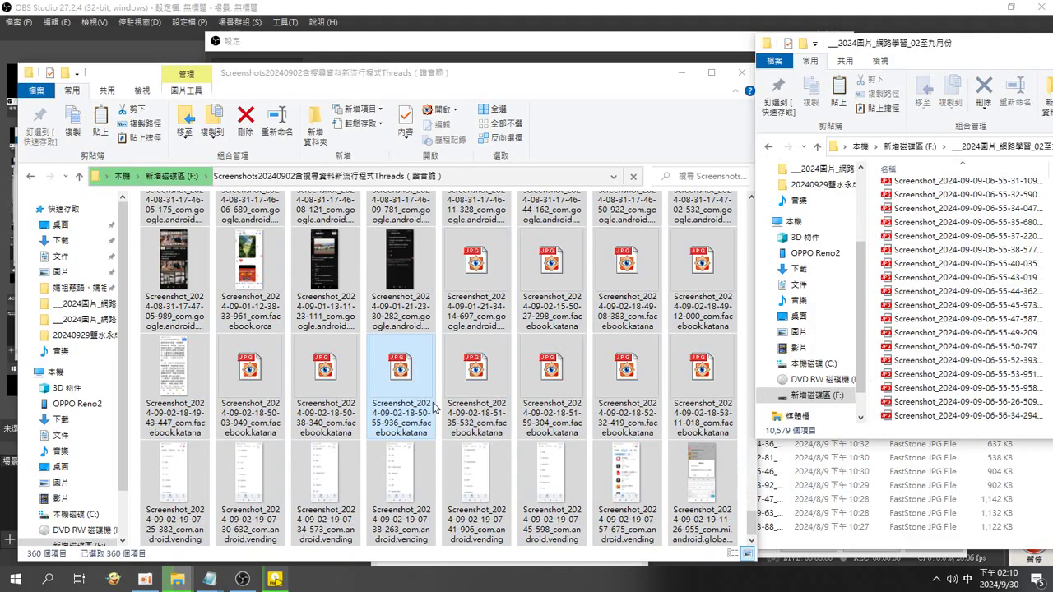
Copy all pictures from the Screenshots20240912含簡易發電裝置 folder on drive F: into the 02至九月份 folder.
{"action": "key", "text": "alt+Left"}
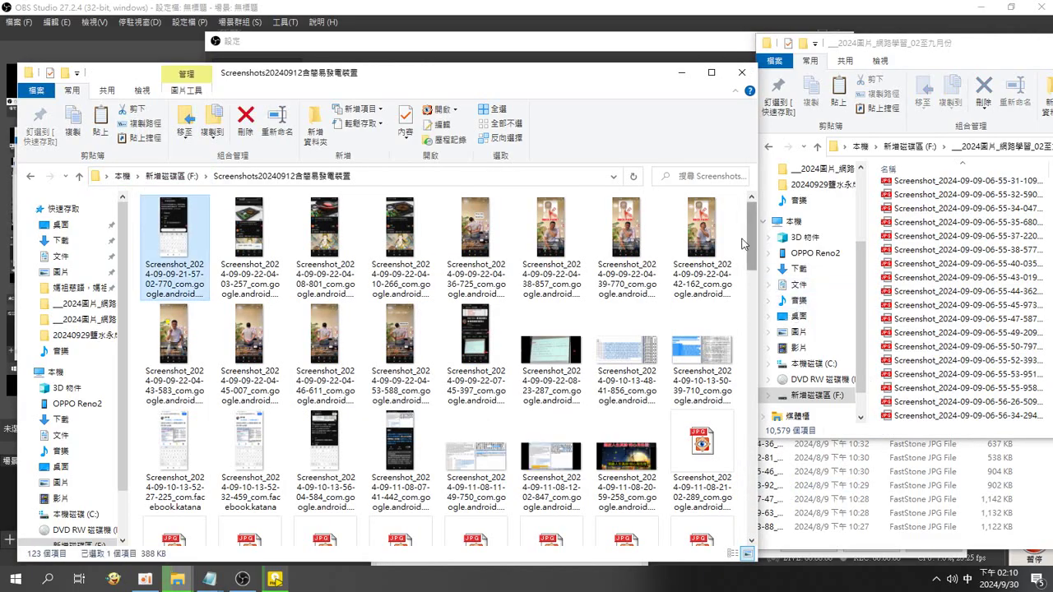
{"action": "scroll", "coordinate": [743, 244], "scroll_direction": "down", "scroll_amount": 1}
{"action": "scroll", "coordinate": [750, 247], "scroll_direction": "down", "scroll_amount": 5}
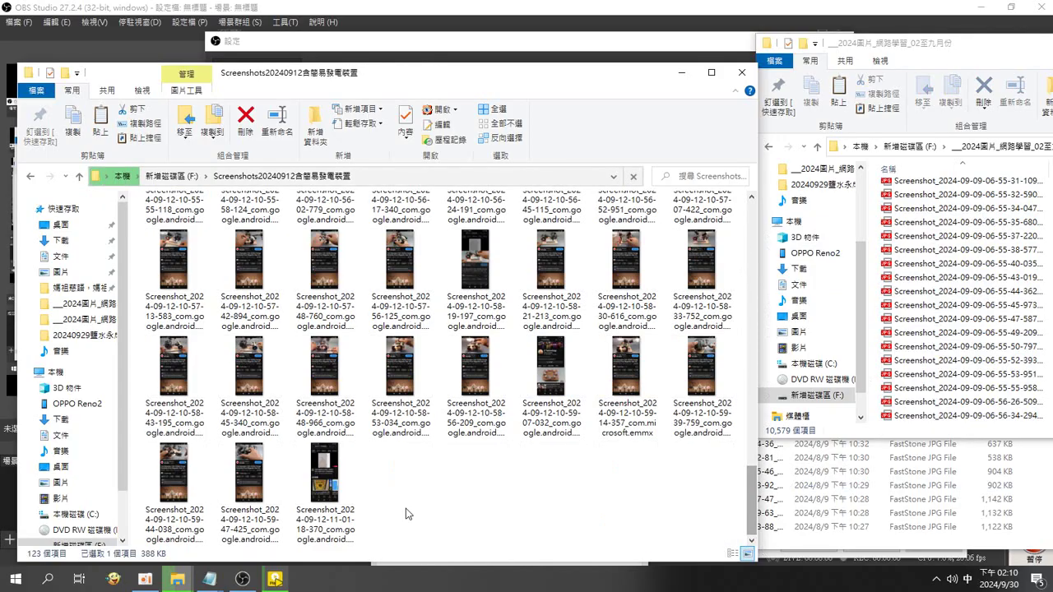
{"action": "key", "text": "ctrl+a"}
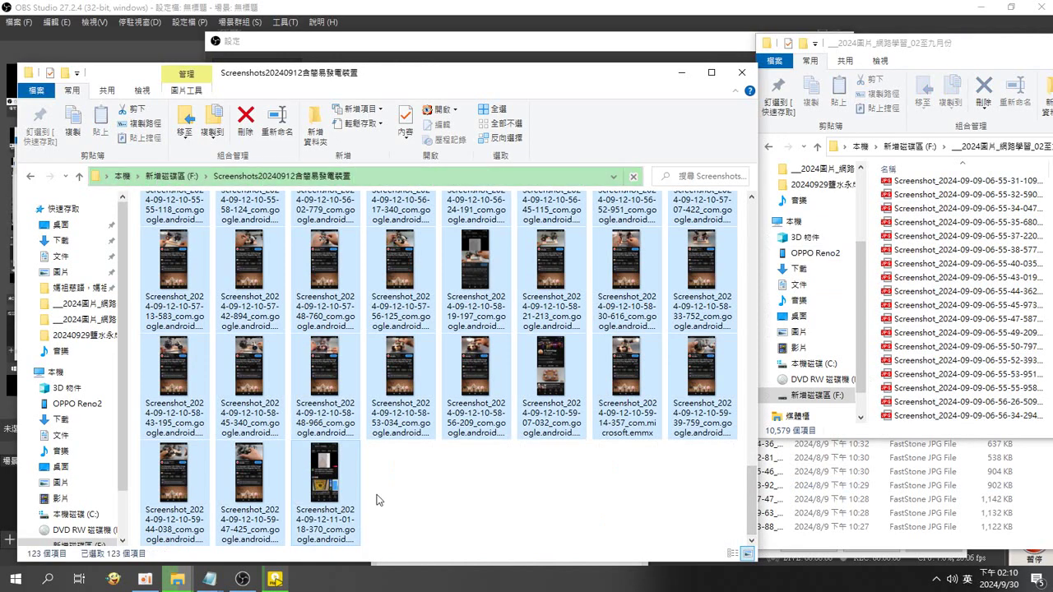
{"action": "left_click", "coordinate": [872, 248]}
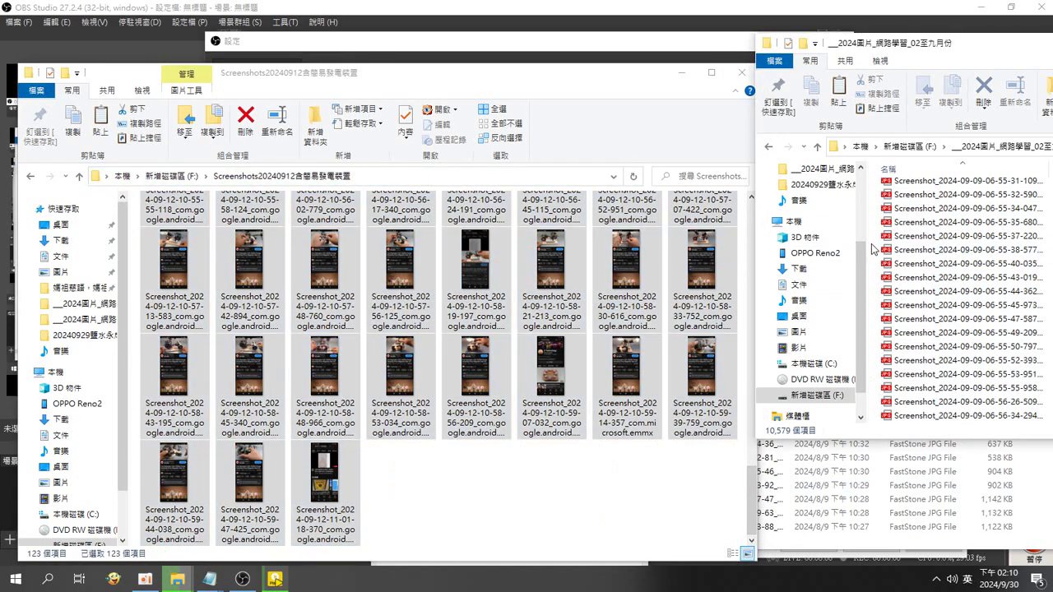
{"action": "key", "text": "ctrl+v"}
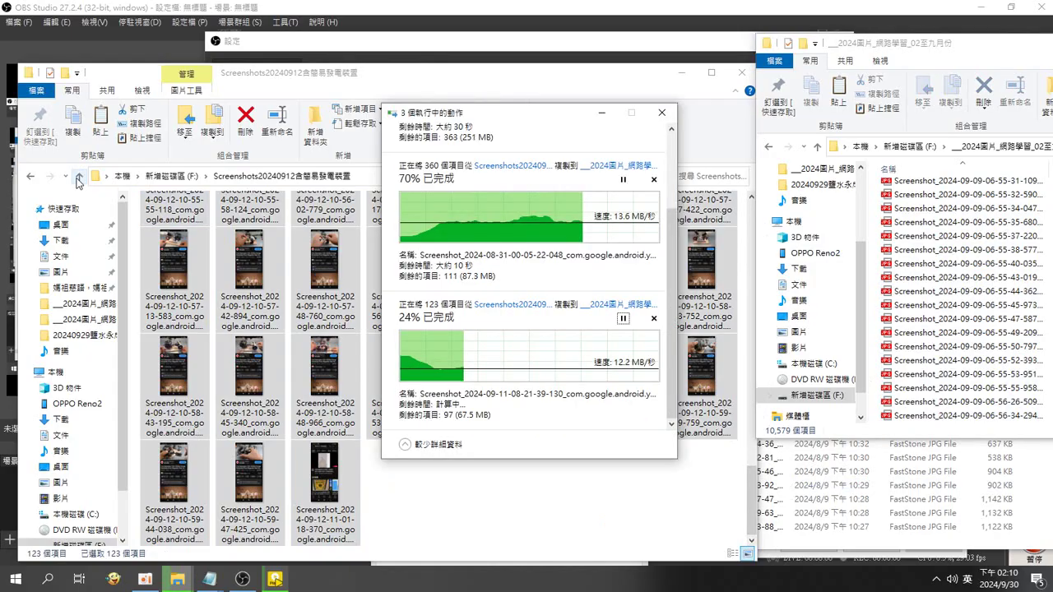
Copy all pictures from the Screenshots20240917最後是導覽含鐘乳石的福建玉華洞 folder on drive F: into the 02至九月份 folder.
{"action": "left_click", "coordinate": [79, 177]}
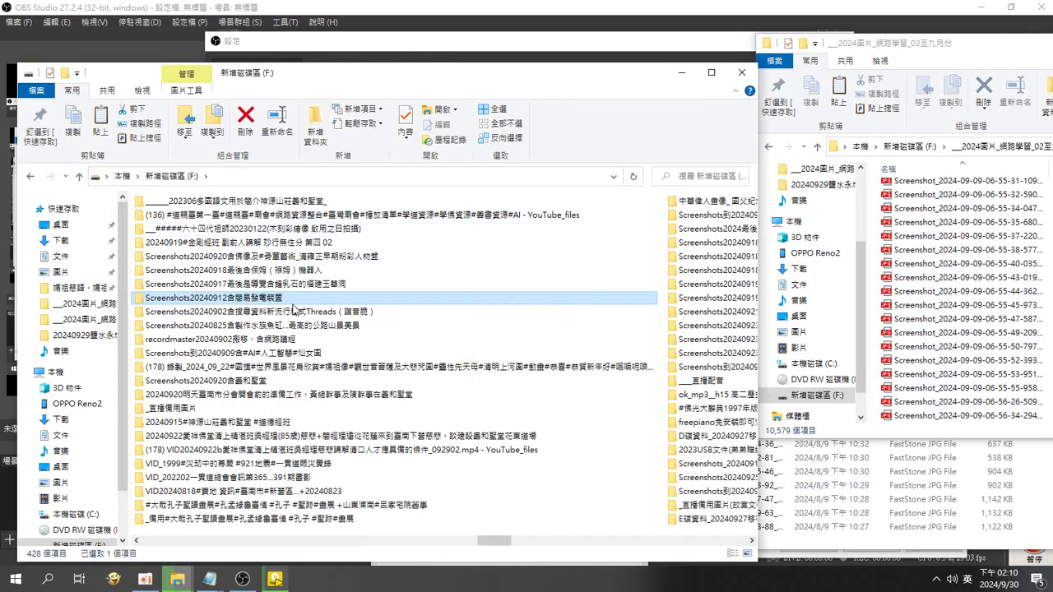
{"action": "left_click", "coordinate": [177, 284]}
{"action": "double_click", "coordinate": [178, 285]}
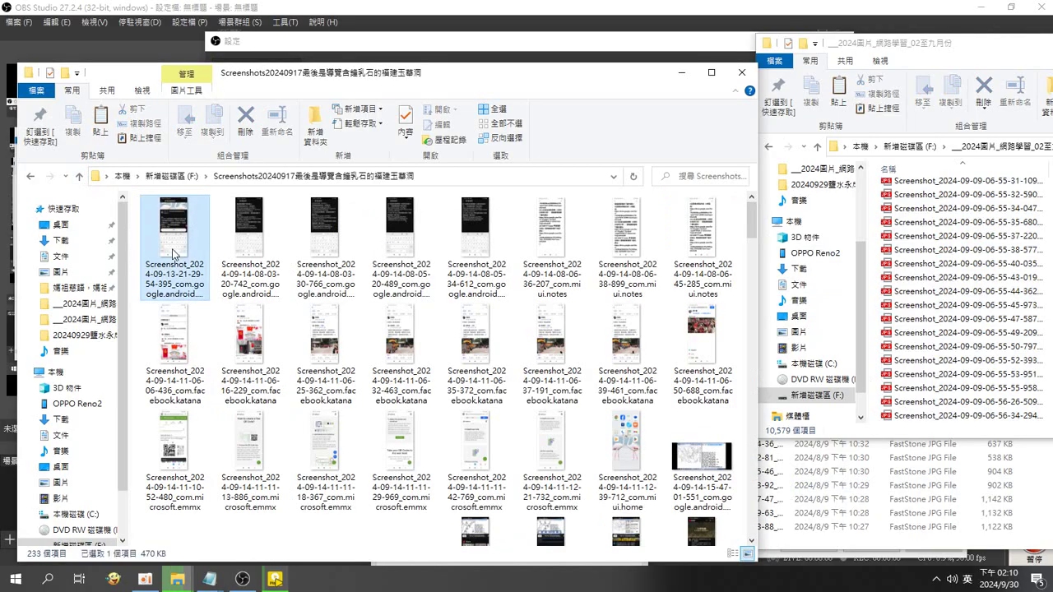
{"action": "key", "text": "ctrl+a"}
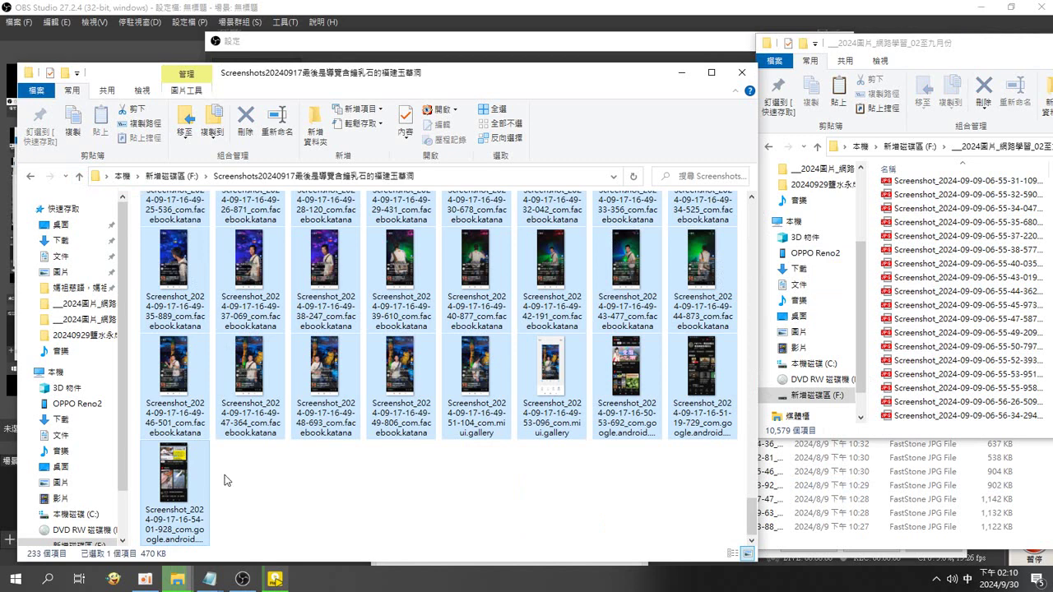
{"action": "left_click", "coordinate": [875, 274]}
{"action": "key", "text": "ctrl+a"}
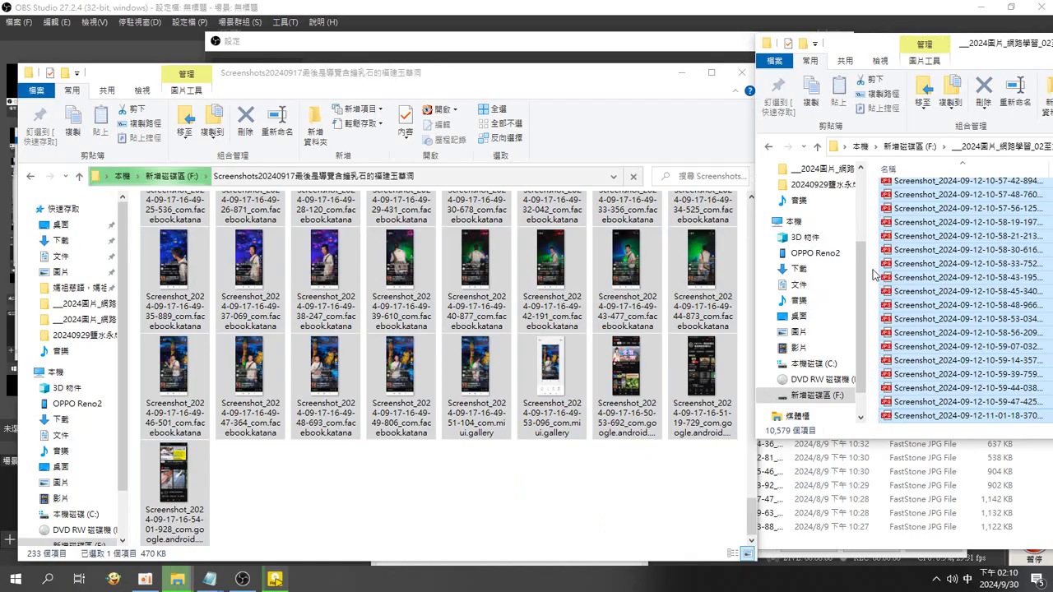
Copy all pictures from the Screenshots20240918最後含保姆（褓姆）機器人 folder into the 02至九月份 folder and return to the root of drive F:.
{"action": "left_click", "coordinate": [182, 308]}
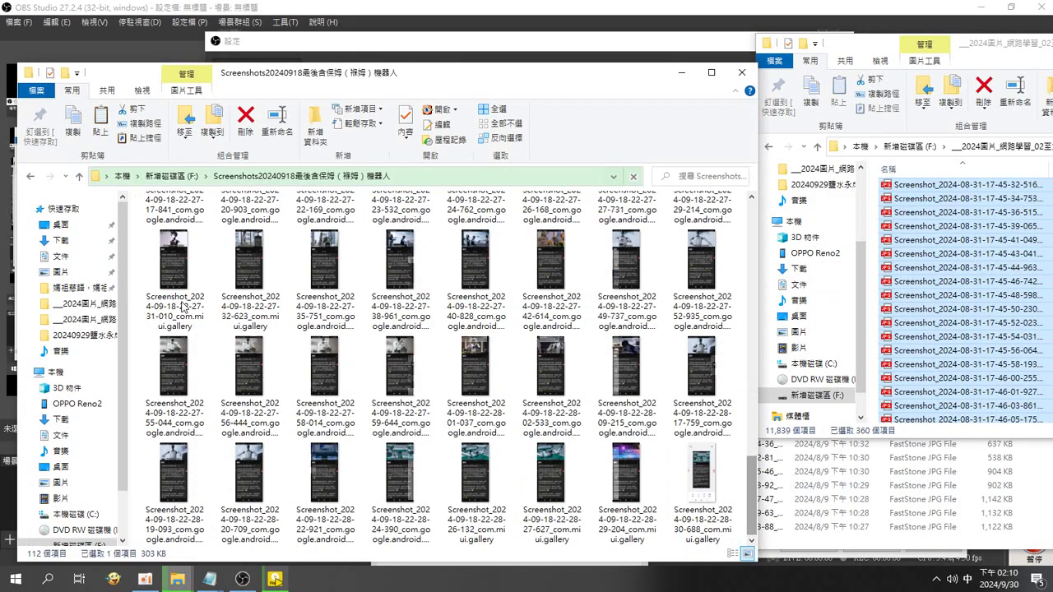
{"action": "key", "text": "ctrl+a"}
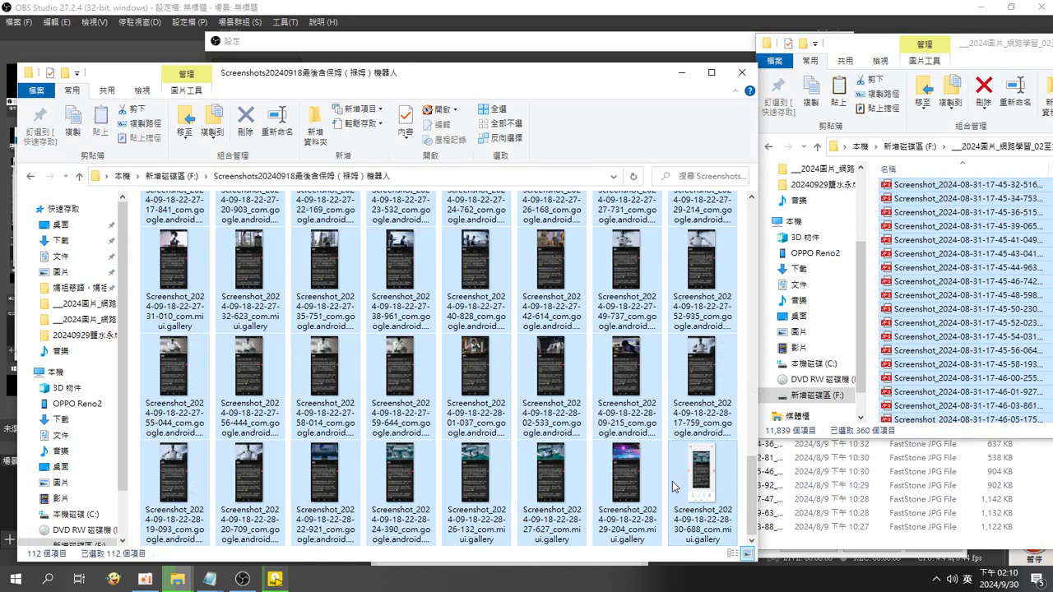
{"action": "key", "text": "alt+Up"}
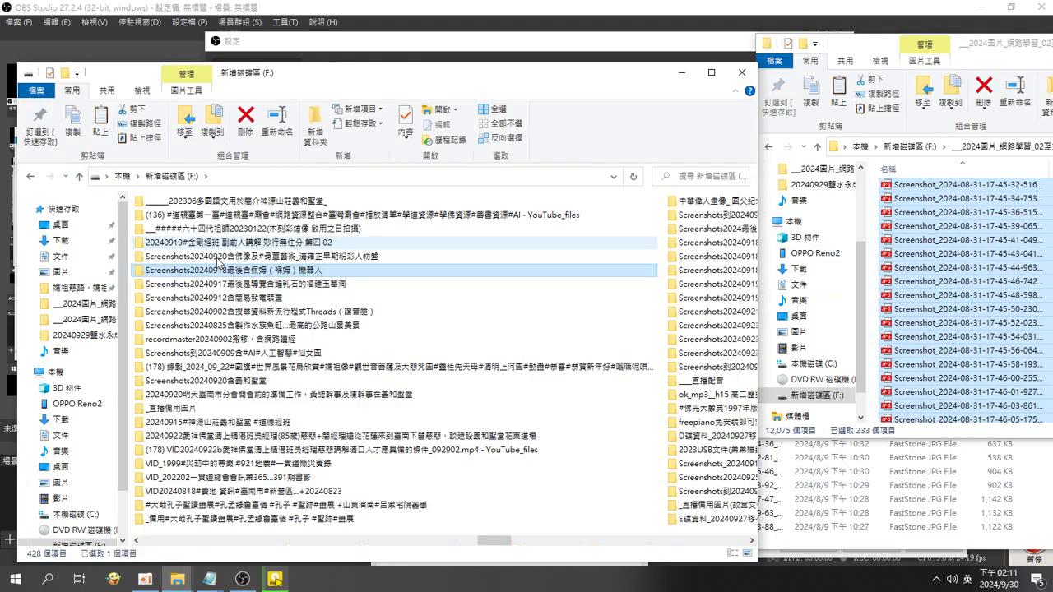
Copy all pictures from the Screenshots20240920含佛像及#骨董藝術_清雍正早期粉彩人物盤 folder on drive F: into the 02至九月份 folder.
{"action": "double_click", "coordinate": [218, 256]}
{"action": "scroll", "coordinate": [340, 486], "scroll_direction": "down", "scroll_amount": 15}
{"action": "key", "text": "ctrl+a"}
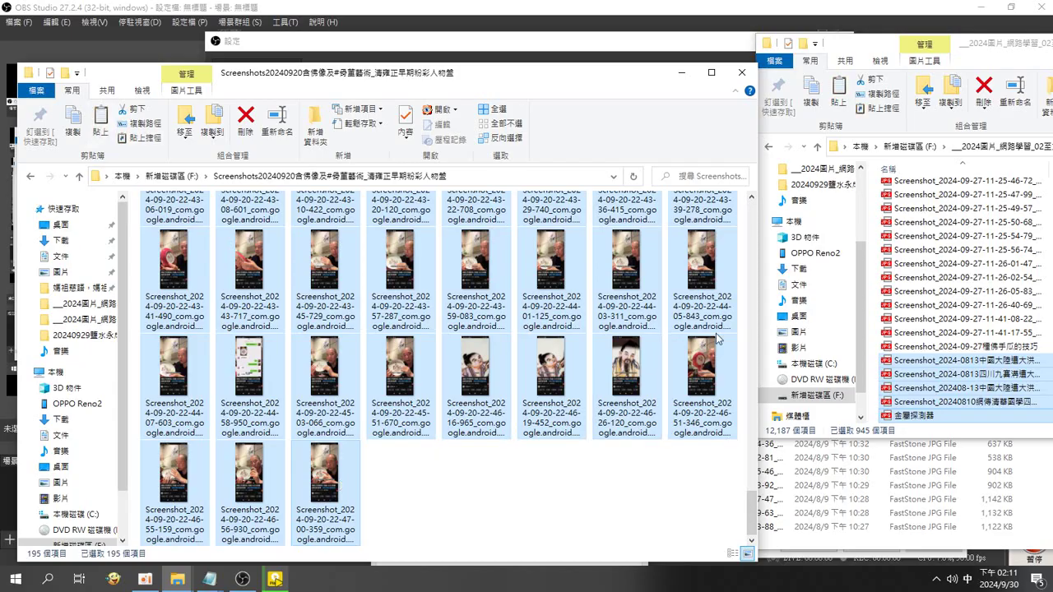
{"action": "left_click", "coordinate": [874, 281]}
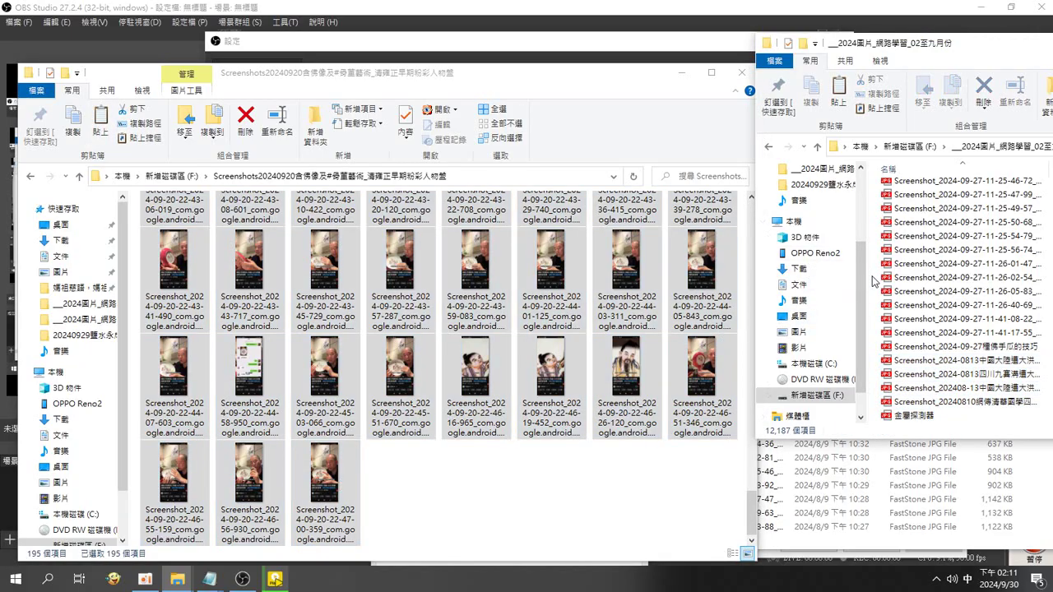
{"action": "key", "text": "ctrl+v"}
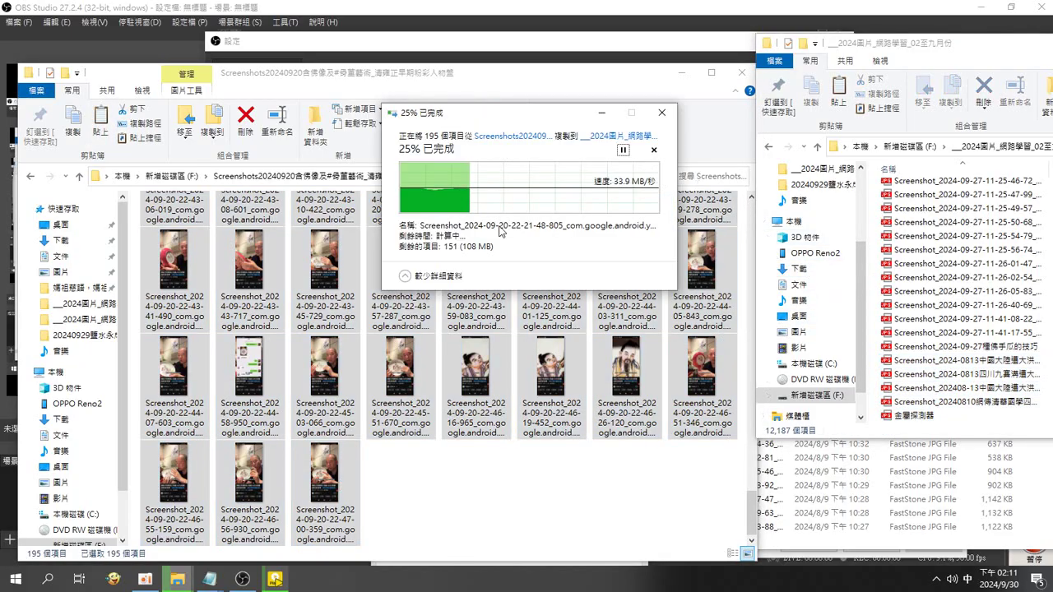
{"action": "left_click", "coordinate": [469, 81]}
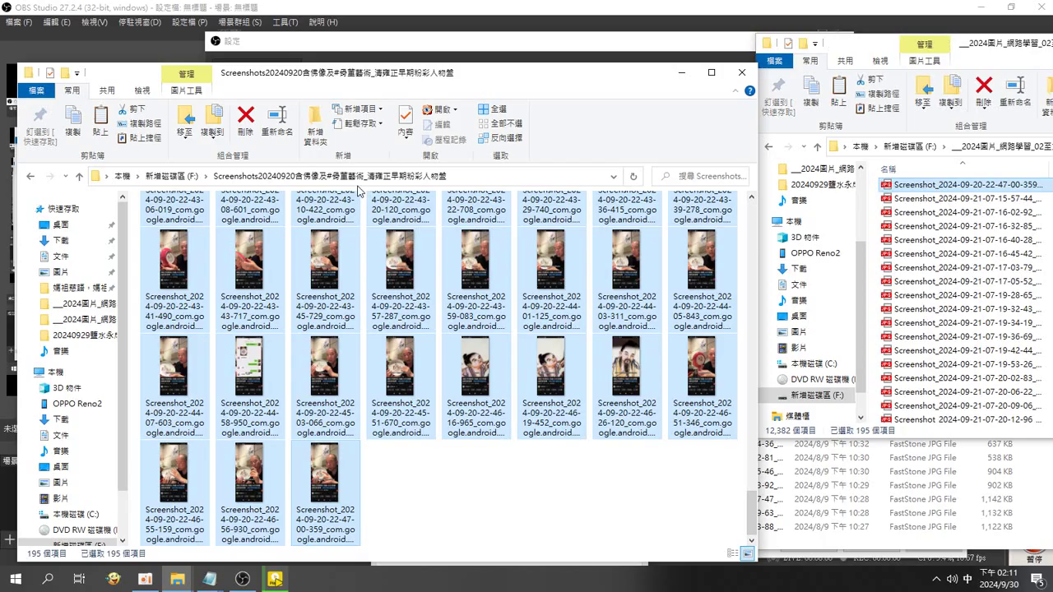
{"action": "left_click", "coordinate": [475, 176]}
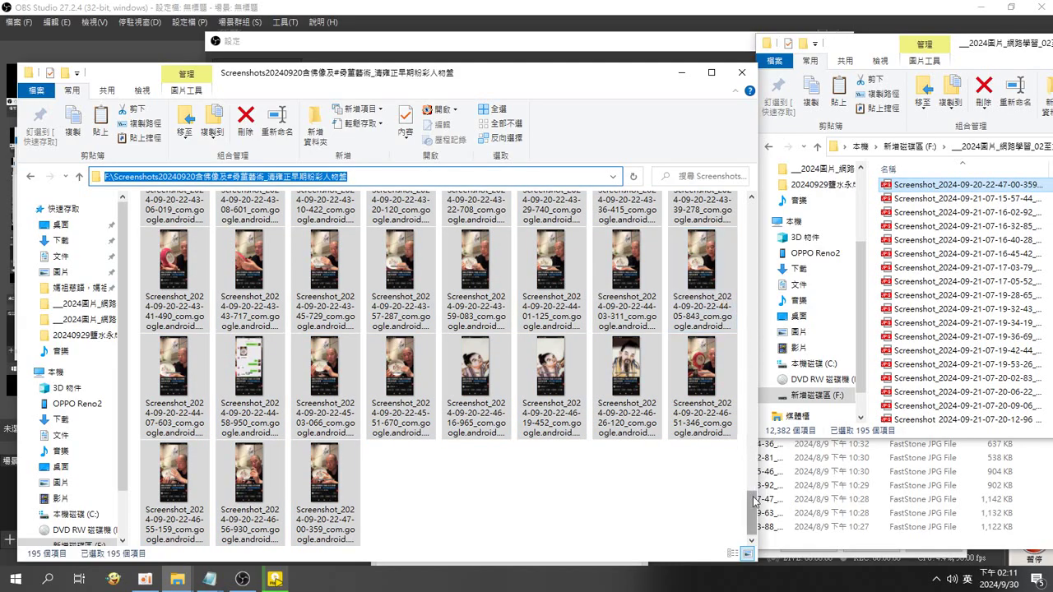
{"action": "left_click_drag", "start_coordinate": [751, 495], "coordinate": [744, 176]}
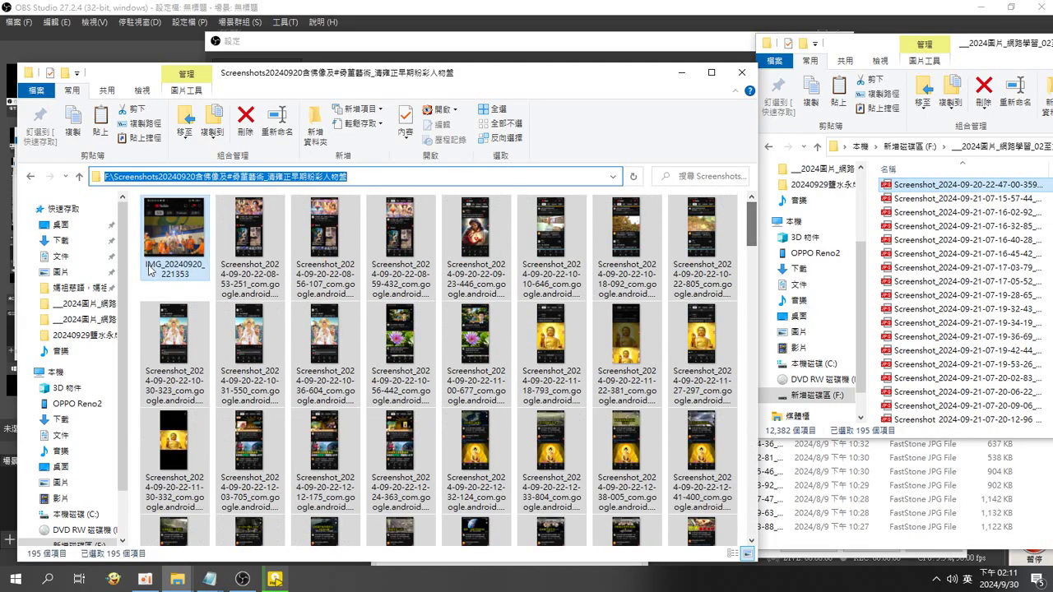
Copy only the screenshots, without the MP4 videos, from the Screenshots_2024-09-16最後含山東荷澤孔氏家族祭祖儀式行三叩九拜大禮 folder into the 02至九月份 folder.
{"action": "left_click", "coordinate": [80, 177]}
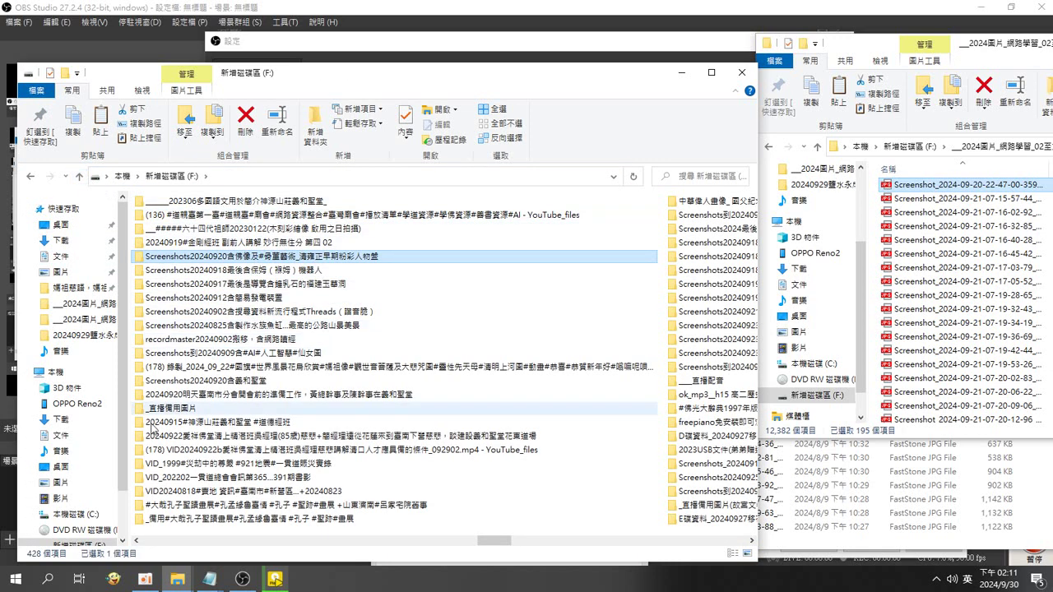
{"action": "left_click", "coordinate": [137, 541]}
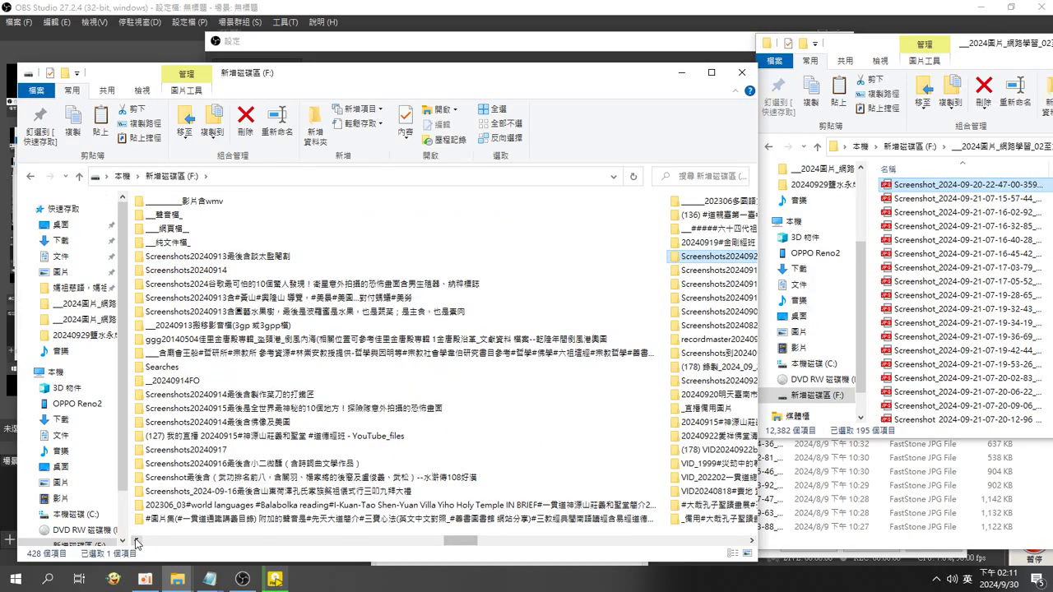
{"action": "double_click", "coordinate": [176, 492]}
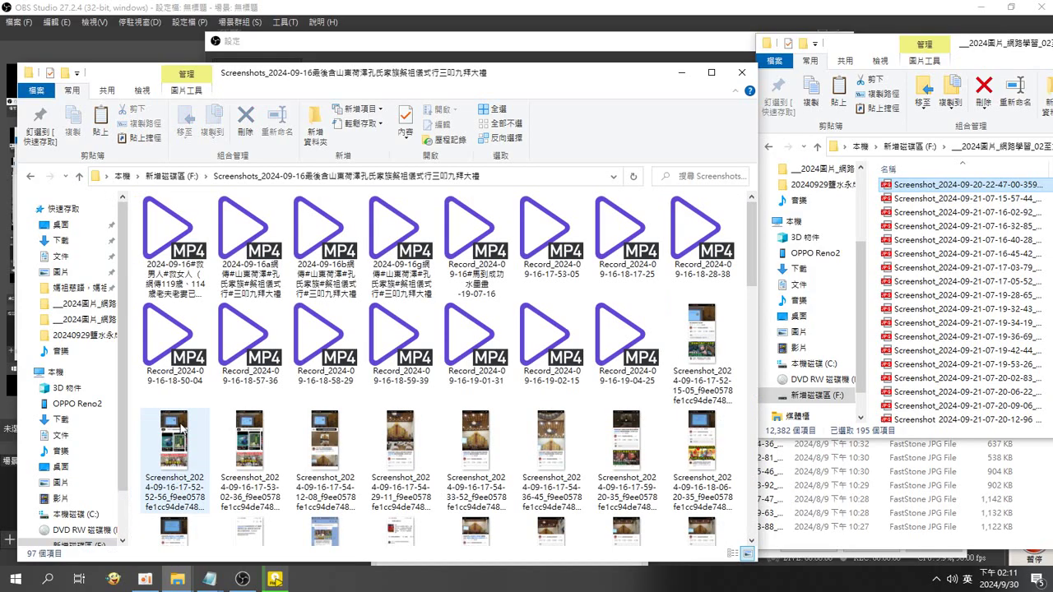
{"action": "left_click", "coordinate": [681, 342]}
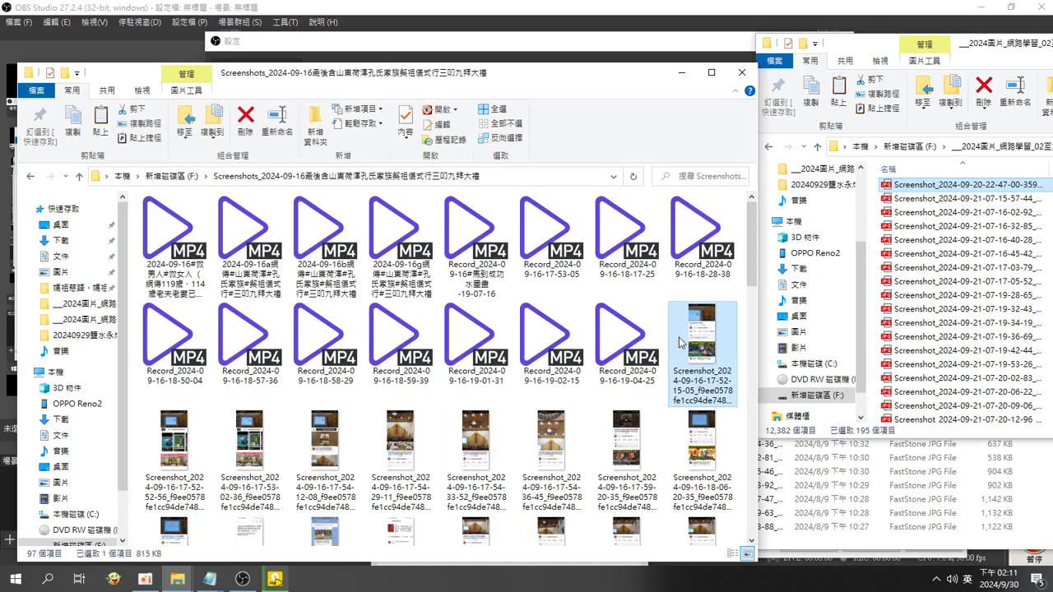
{"action": "left_click_drag", "start_coordinate": [751, 270], "coordinate": [764, 558]}
{"action": "left_click", "coordinate": [186, 515], "text": "shift"}
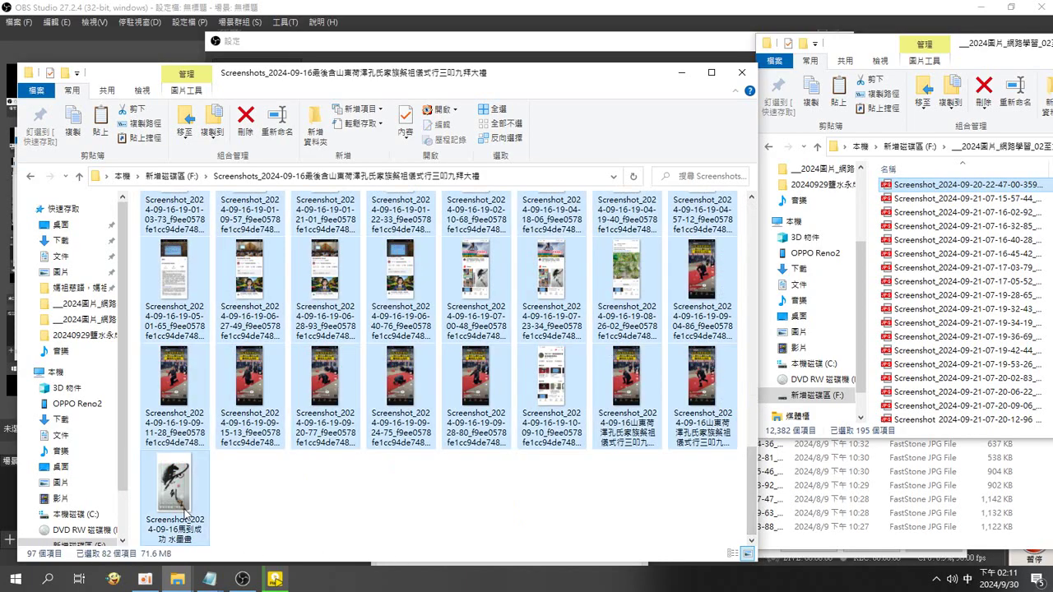
{"action": "left_click", "coordinate": [870, 334]}
{"action": "key", "text": "ctrl+v"}
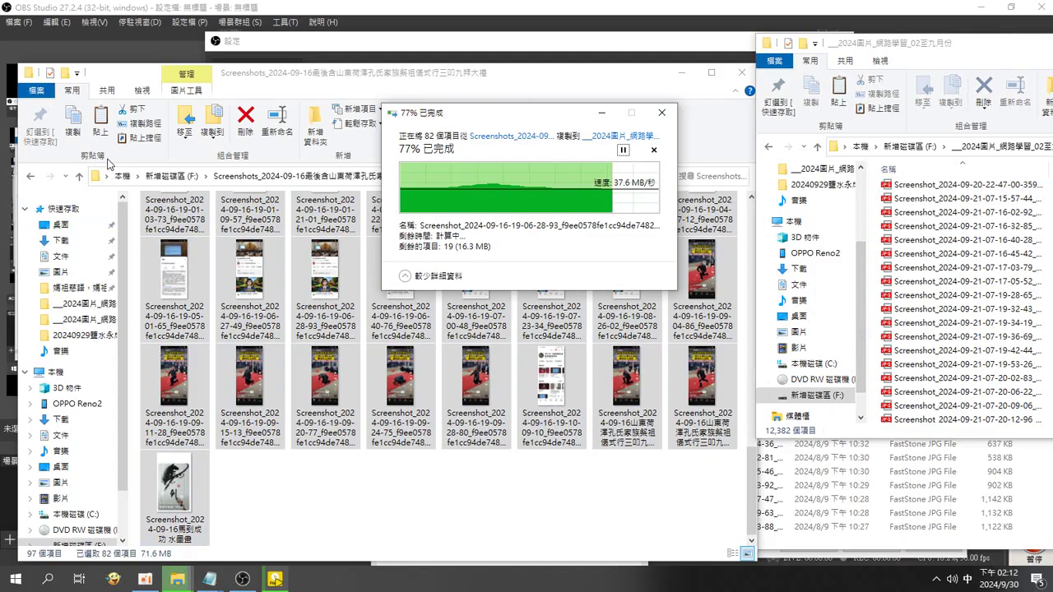
Open the Screenshot最後含（武功排名前八...）--水滸傳108好漢 folder on drive F: and sort its files by type.
{"action": "key", "text": "alt+Left"}
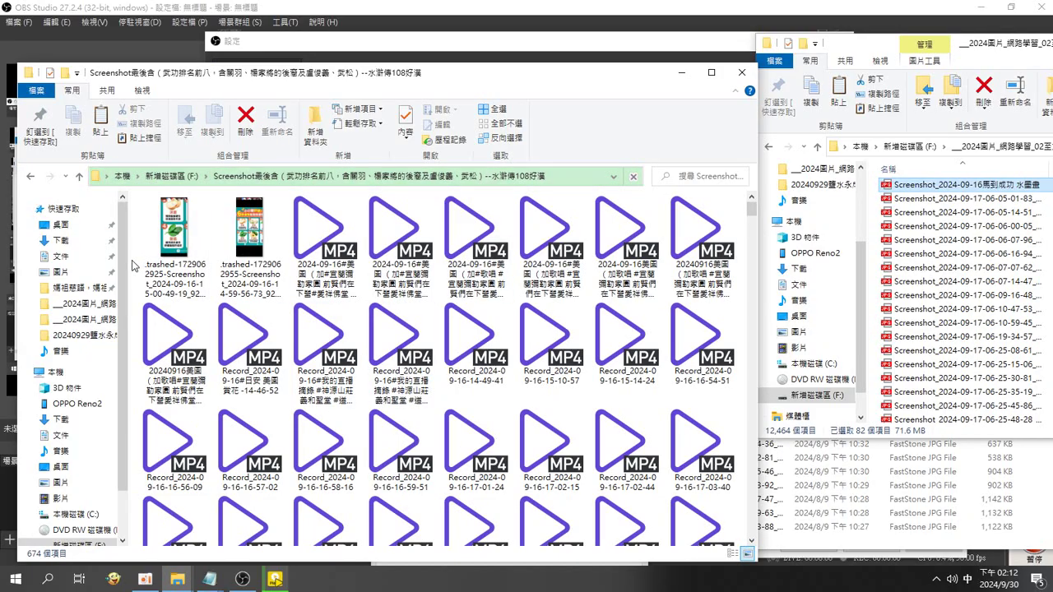
{"action": "right_click", "coordinate": [133, 261]}
{"action": "mouse_move", "coordinate": [202, 288]}
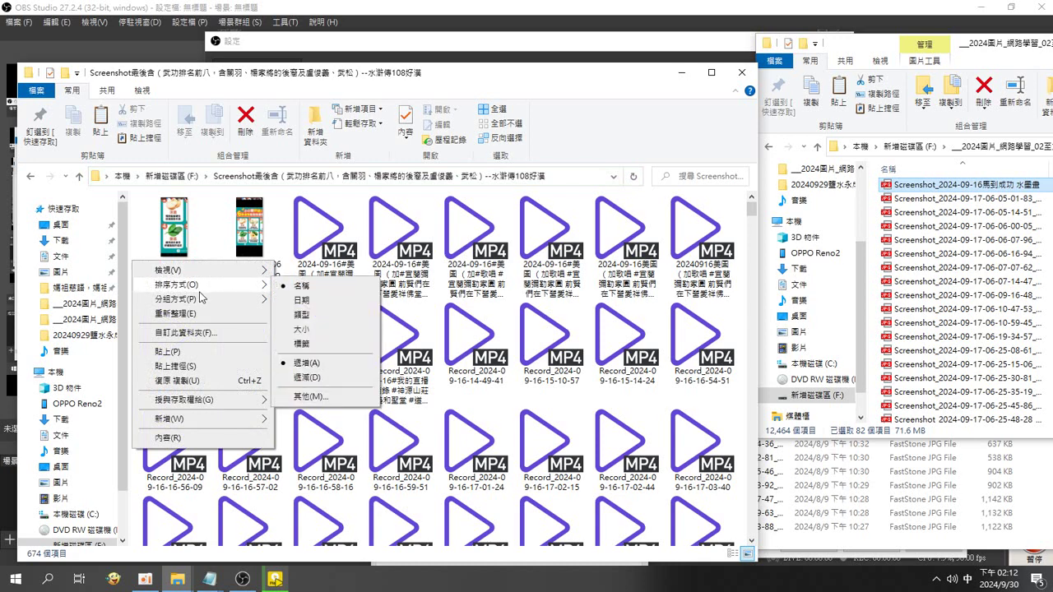
{"action": "left_click", "coordinate": [302, 314]}
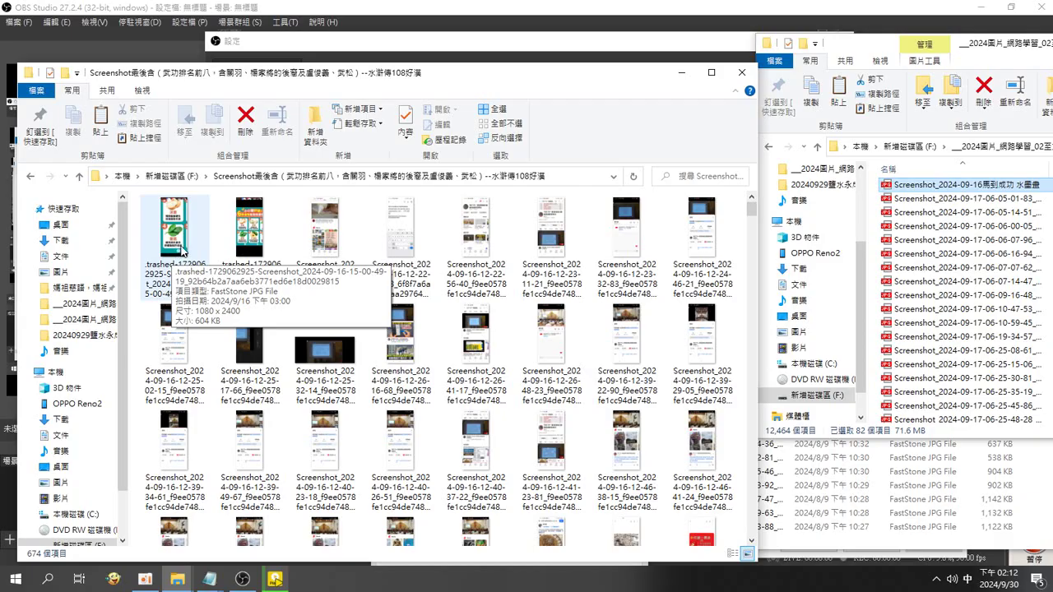
Copy every picture listed before the MP4 videos in the 水滸傳108好漢 folder into the 02至九月份 folder, and return to the root of drive F:.
{"action": "left_click", "coordinate": [183, 250]}
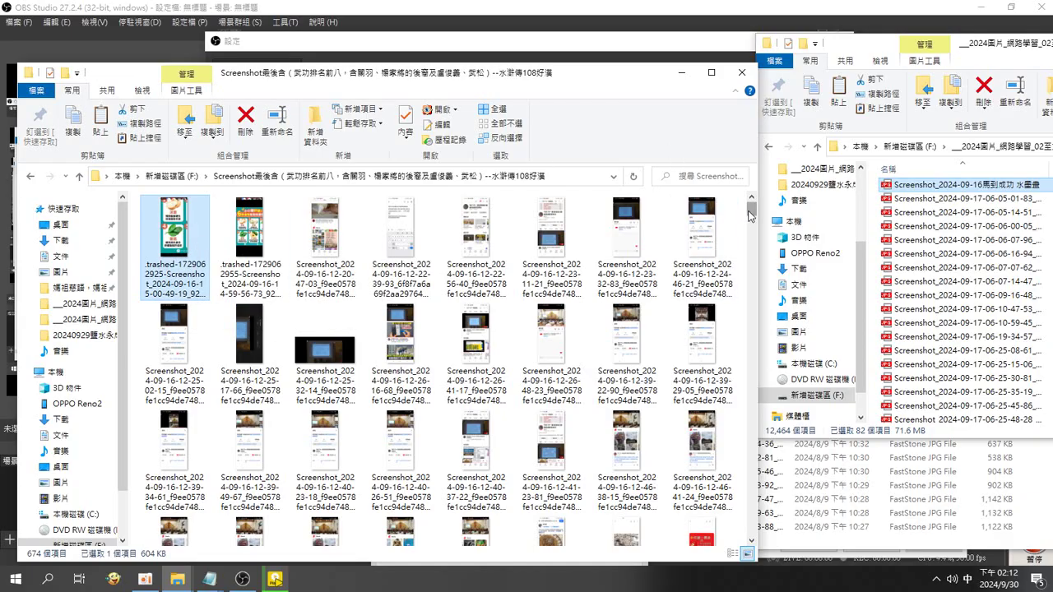
{"action": "left_click_drag", "start_coordinate": [750, 215], "coordinate": [750, 526]}
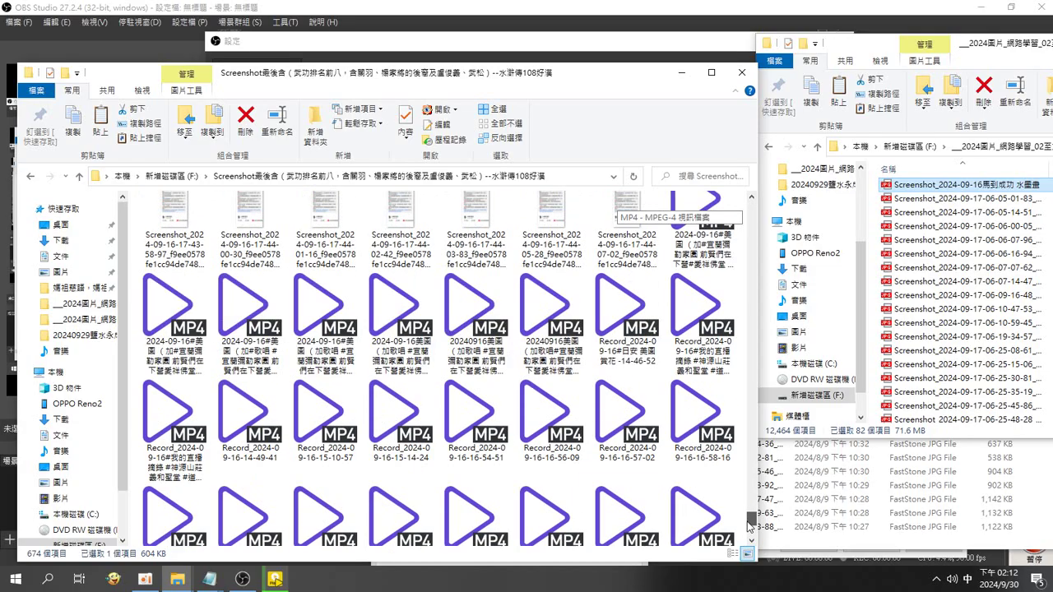
{"action": "left_click", "coordinate": [627, 234], "text": "shift"}
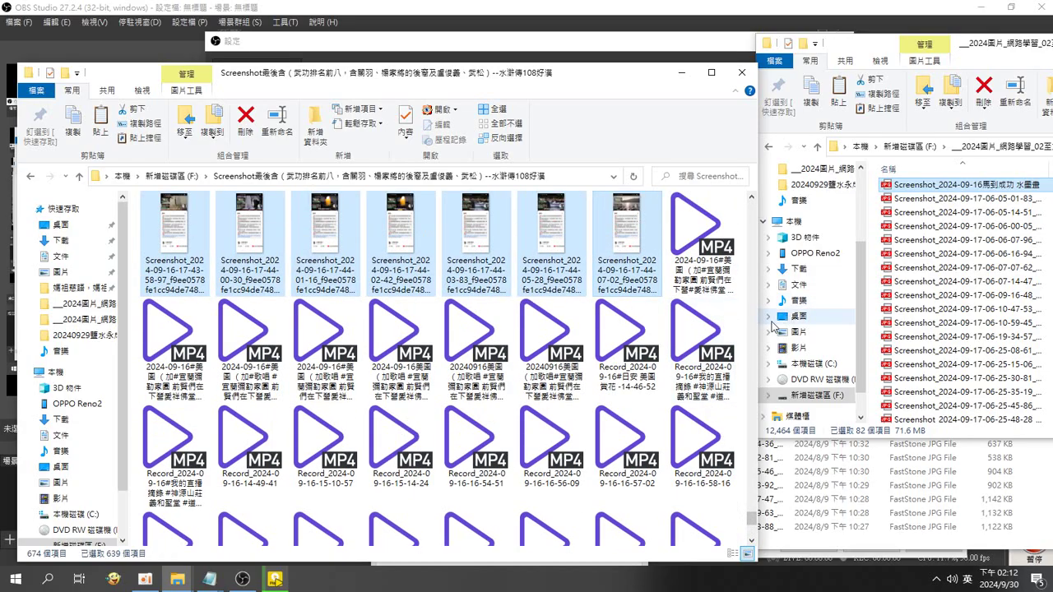
{"action": "scroll", "coordinate": [753, 308], "scroll_direction": "up", "scroll_amount": 2}
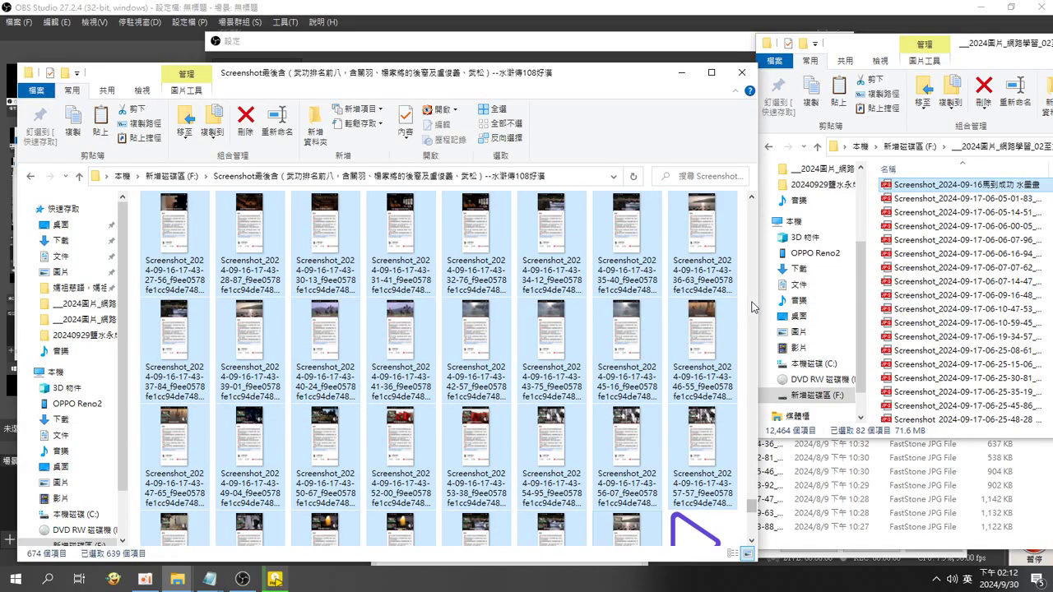
{"action": "left_click", "coordinate": [878, 244]}
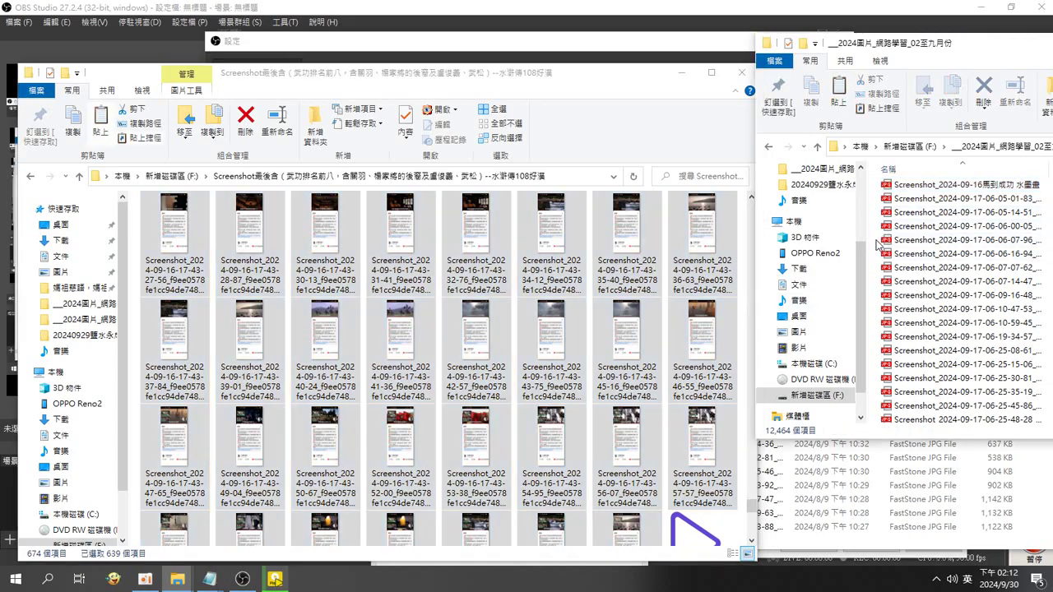
{"action": "key", "text": "ctrl+v"}
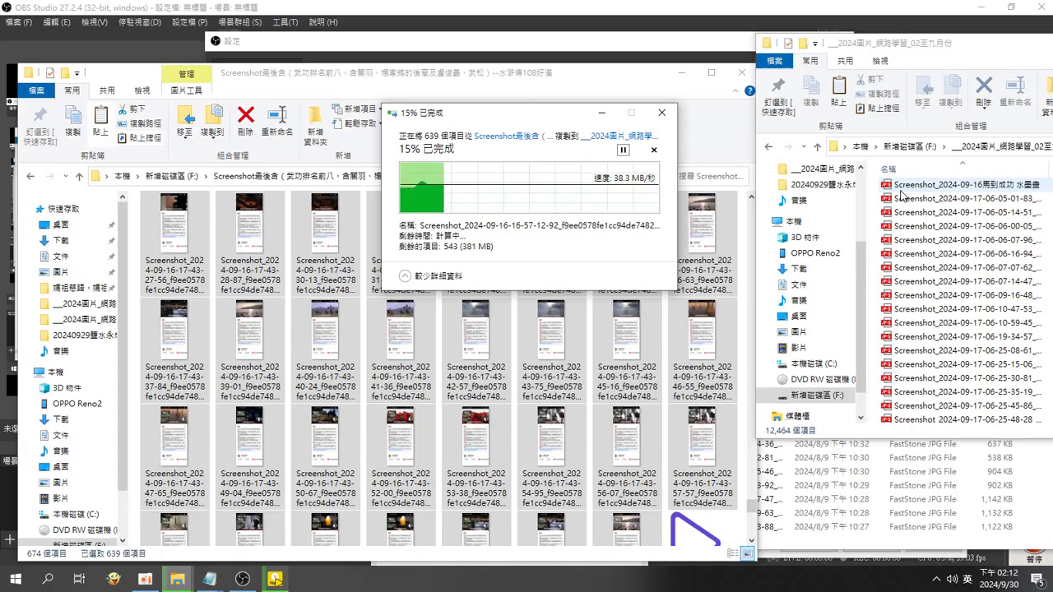
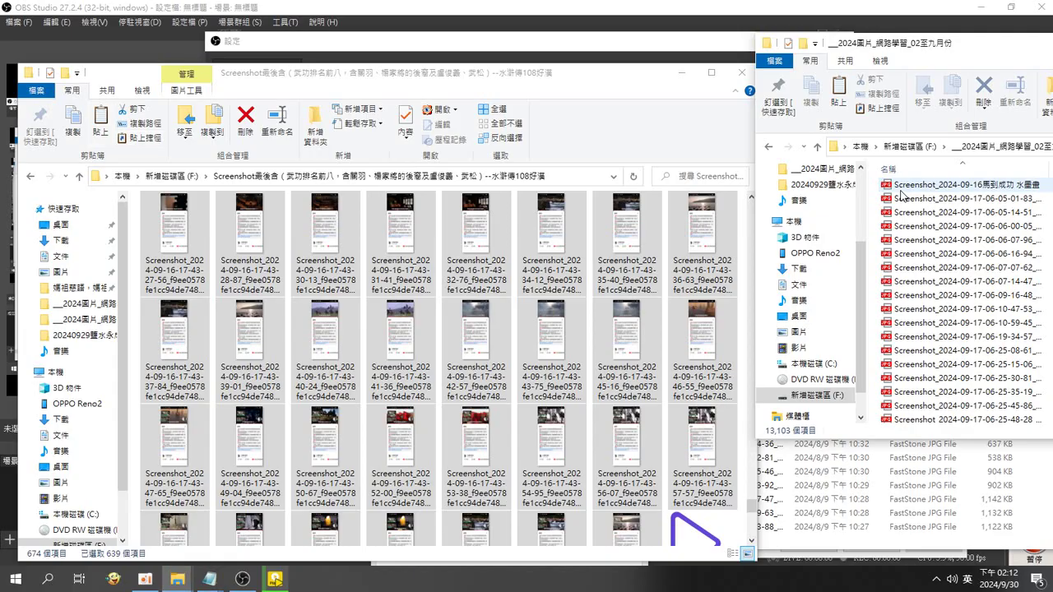
{"action": "left_click", "coordinate": [78, 177]}
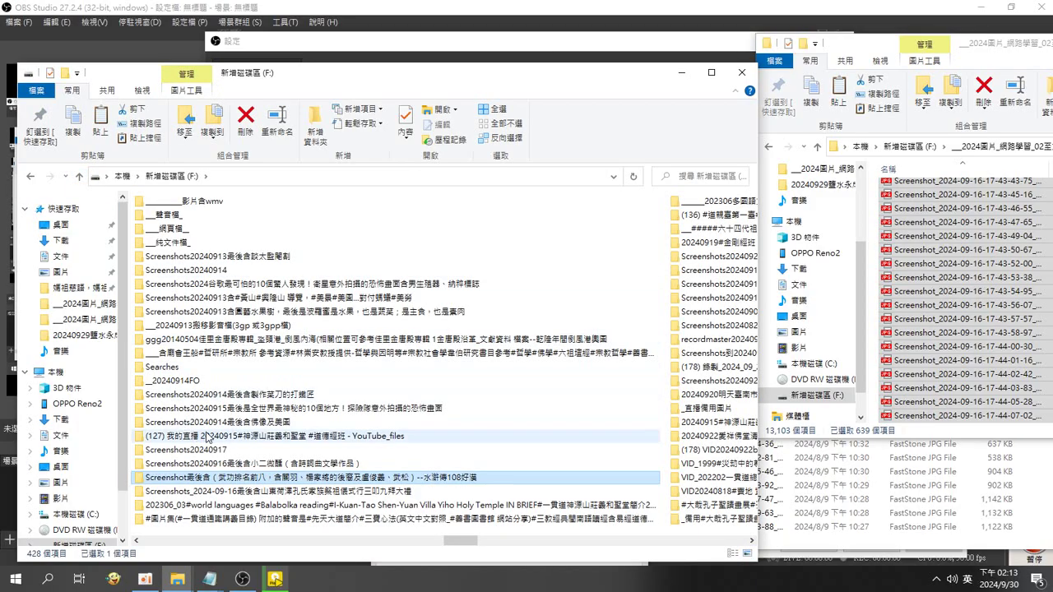
Copy the screenshots without the MP4 videos from the Screenshots20240916最後含小二微醺（含詩詞曲文學作品） folder into the 02至九月份 folder, and open the Screenshots20240917 folder on drive F:.
{"action": "double_click", "coordinate": [222, 464]}
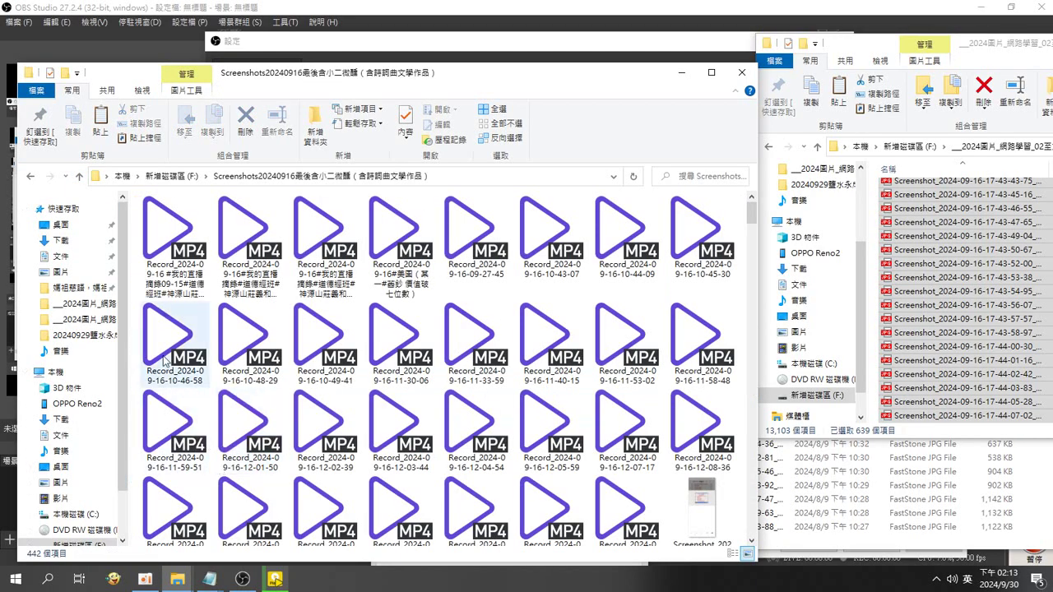
{"action": "scroll", "coordinate": [489, 346], "scroll_direction": "down", "scroll_amount": 4}
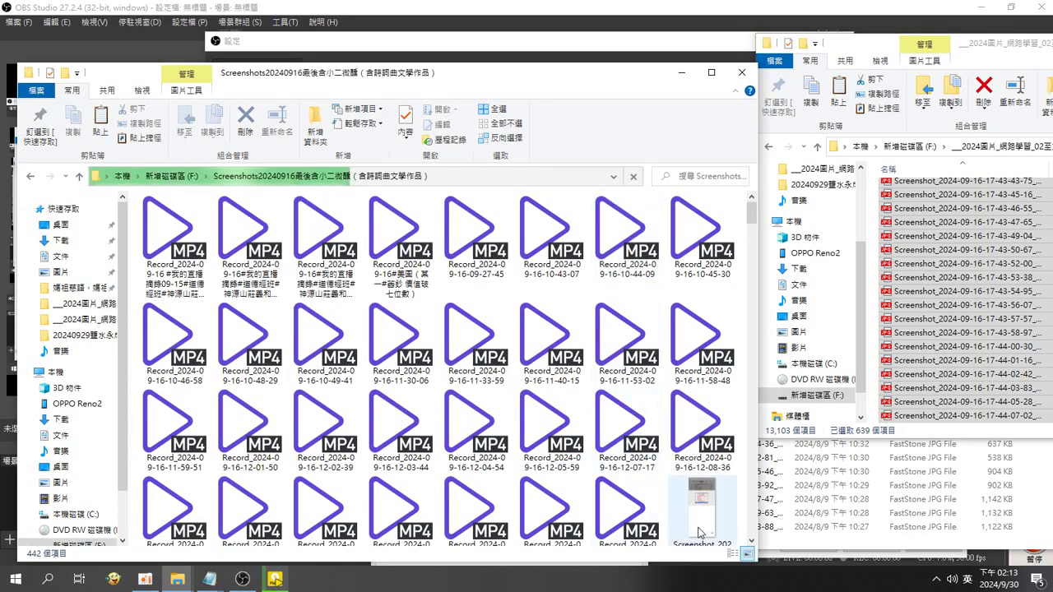
{"action": "left_click", "coordinate": [699, 533]}
{"action": "scroll", "coordinate": [750, 486], "scroll_direction": "down", "scroll_amount": 2}
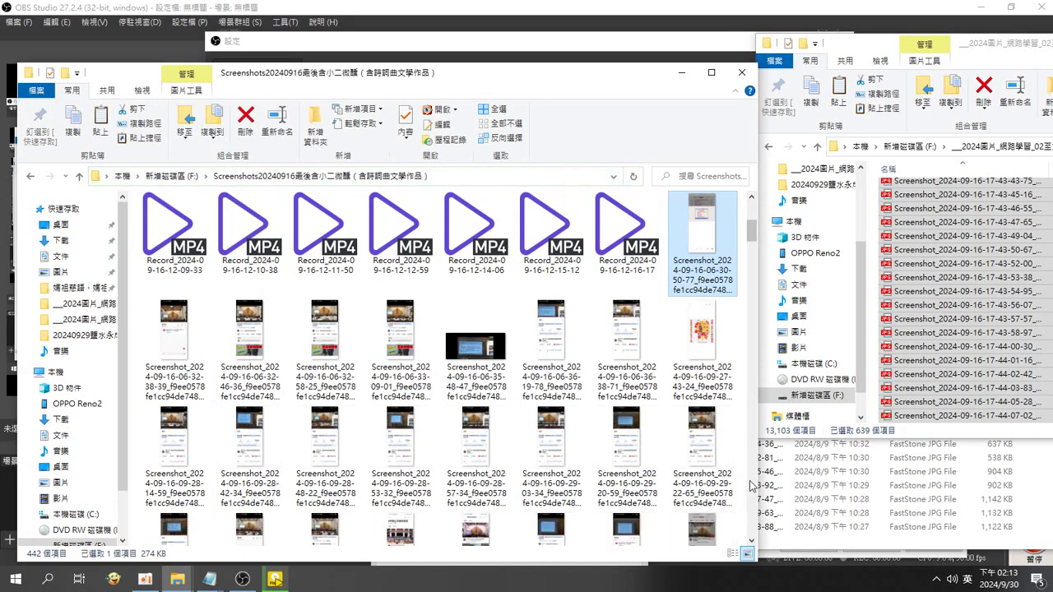
{"action": "left_click_drag", "start_coordinate": [755, 241], "coordinate": [752, 527]}
{"action": "left_click", "coordinate": [261, 503], "text": "shift"}
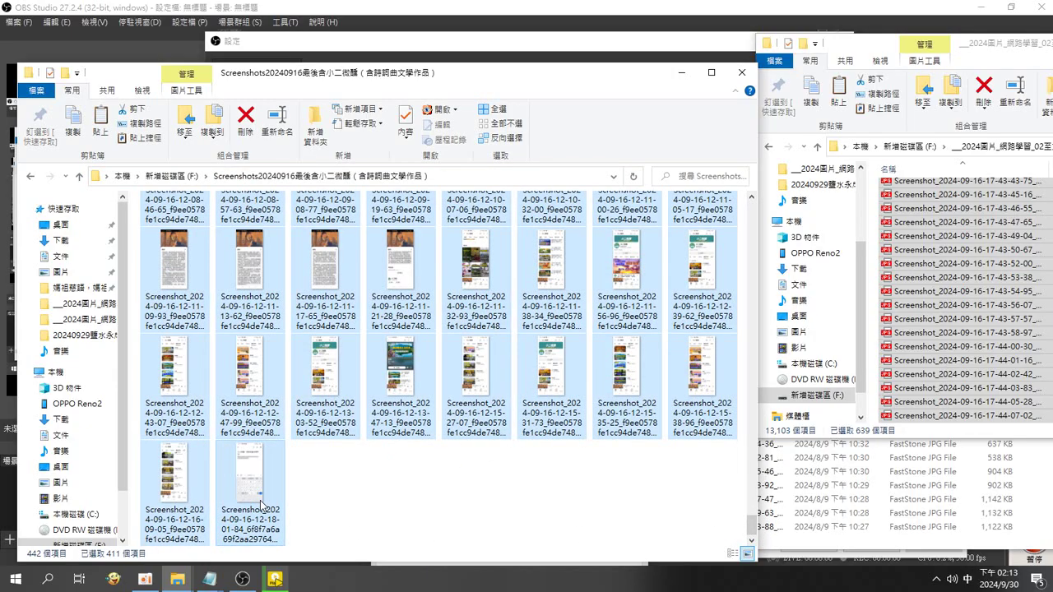
{"action": "left_click", "coordinate": [874, 298]}
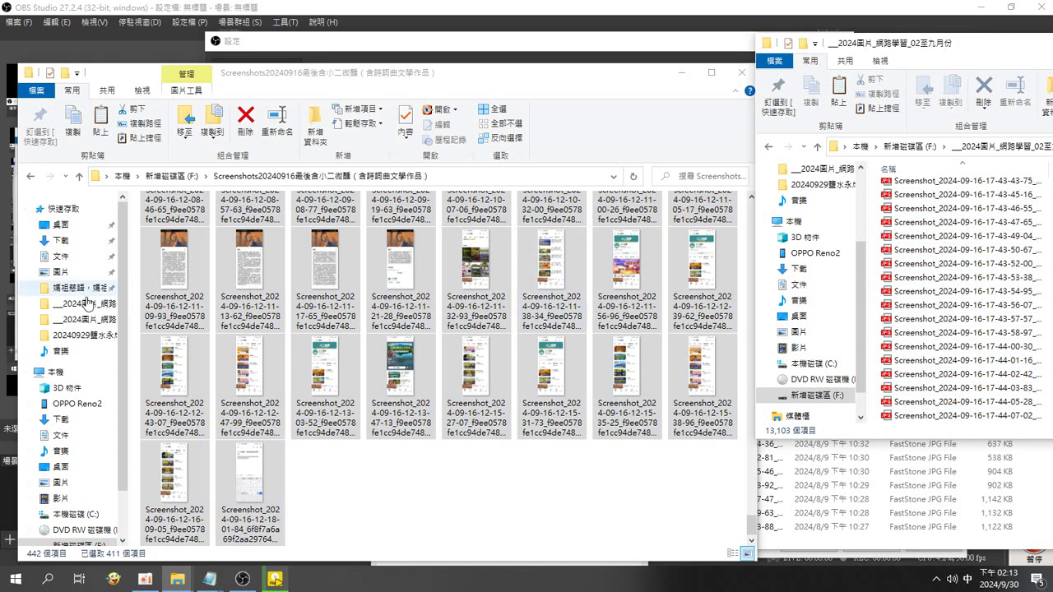
{"action": "key", "text": "ctrl+v"}
{"action": "left_click", "coordinate": [80, 180]}
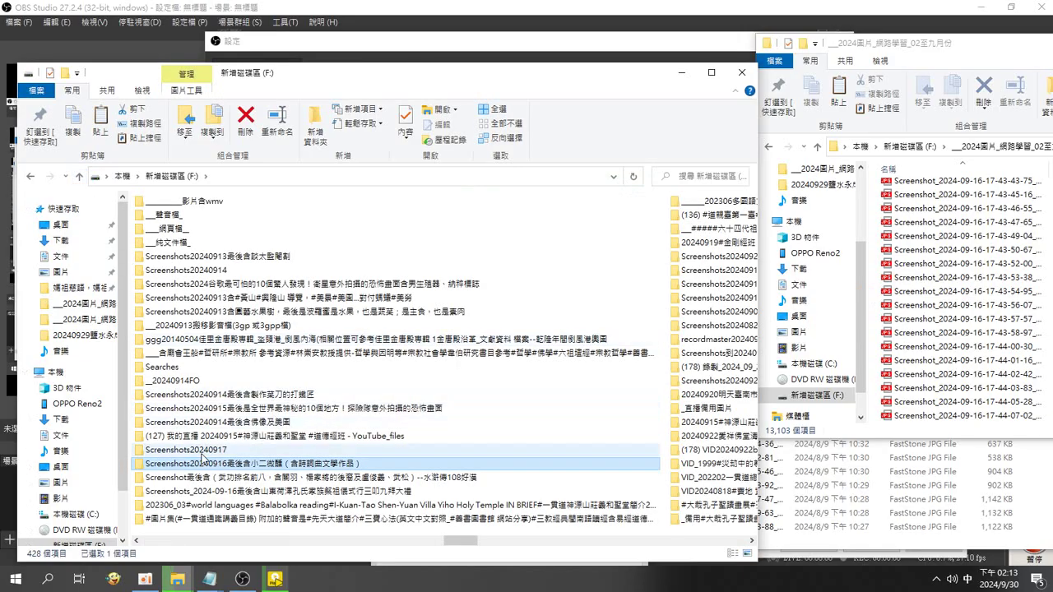
{"action": "double_click", "coordinate": [204, 452]}
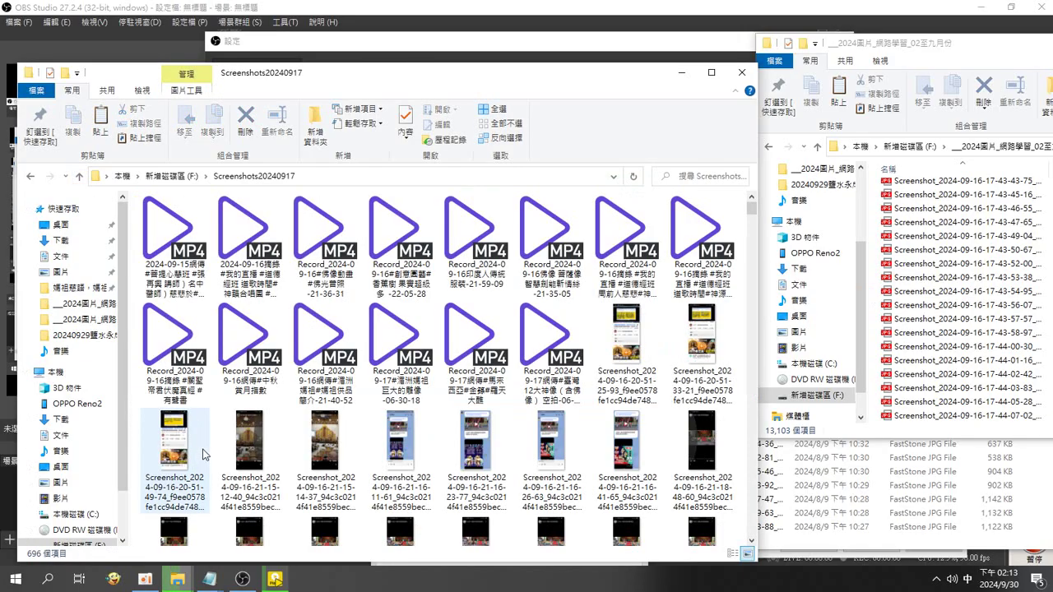
{"action": "left_click", "coordinate": [633, 333]}
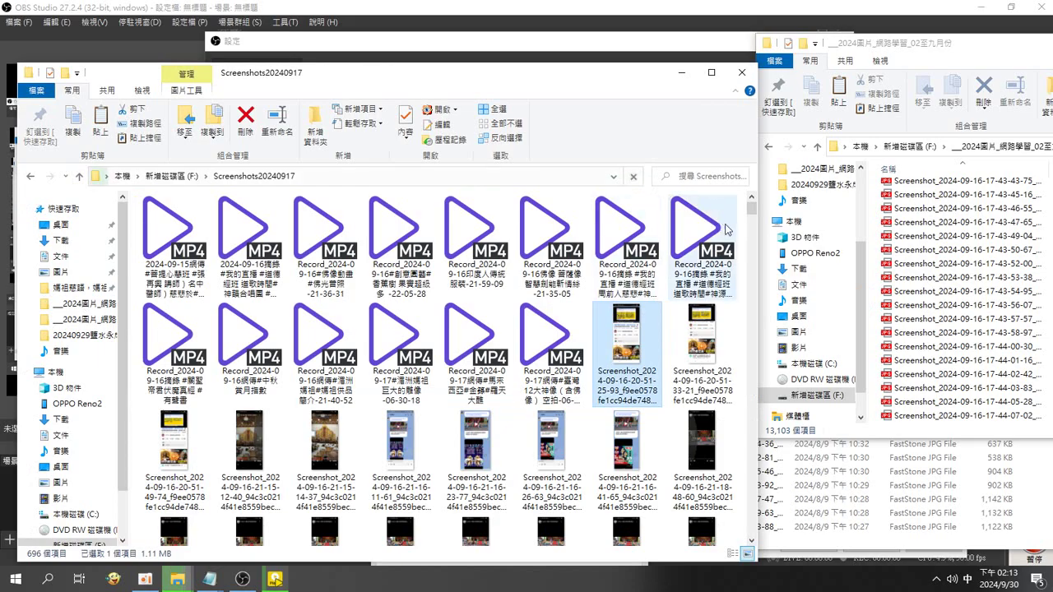
{"action": "scroll", "coordinate": [755, 219], "scroll_direction": "down", "scroll_amount": 20}
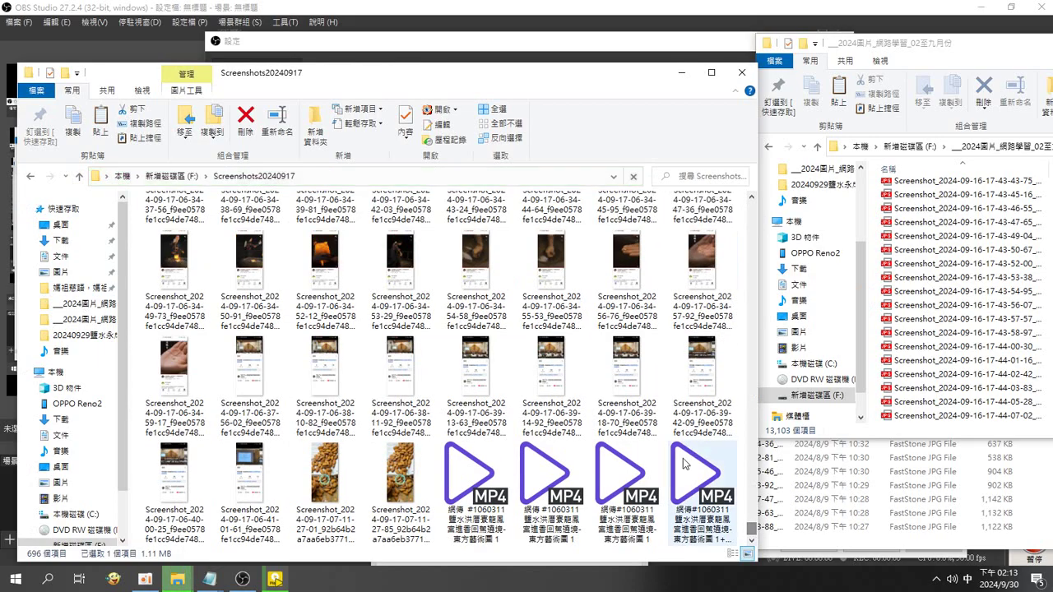
{"action": "left_click", "coordinate": [411, 492]}
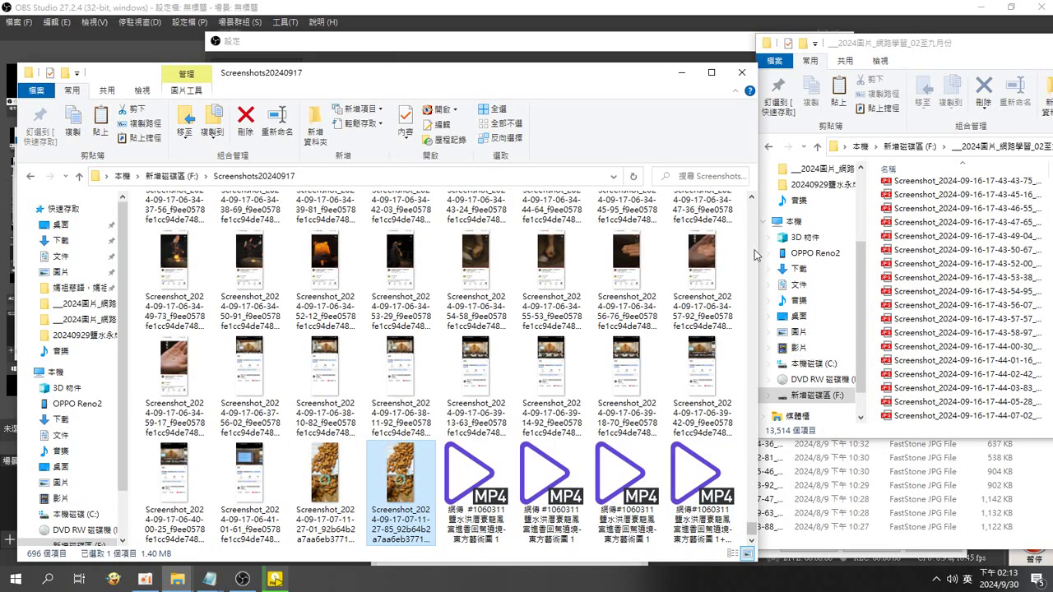
{"action": "scroll", "coordinate": [754, 254], "scroll_direction": "up", "scroll_amount": 15}
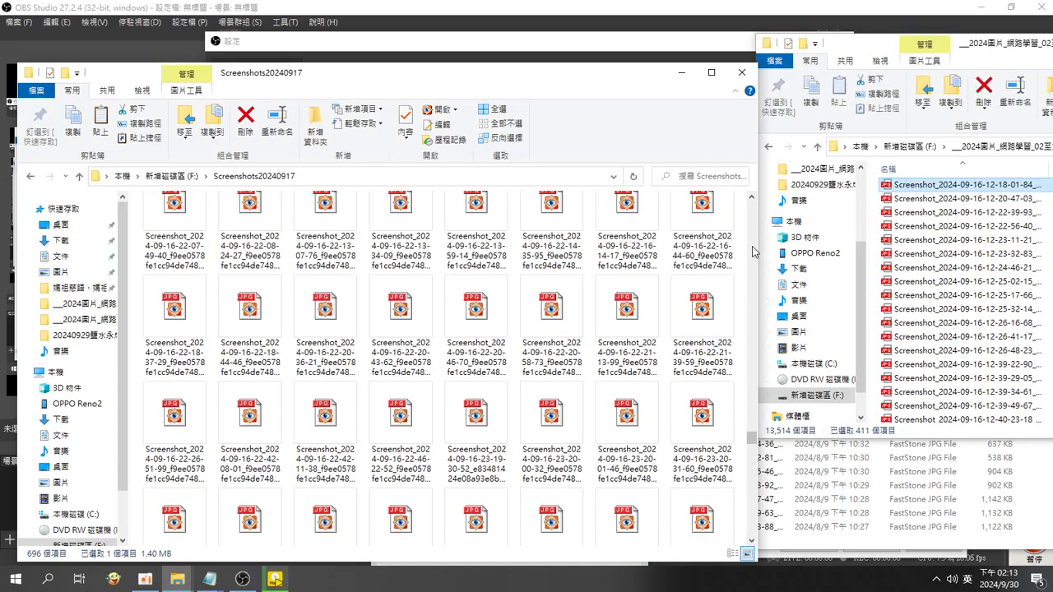
{"action": "scroll", "coordinate": [754, 251], "scroll_direction": "up", "scroll_amount": 12}
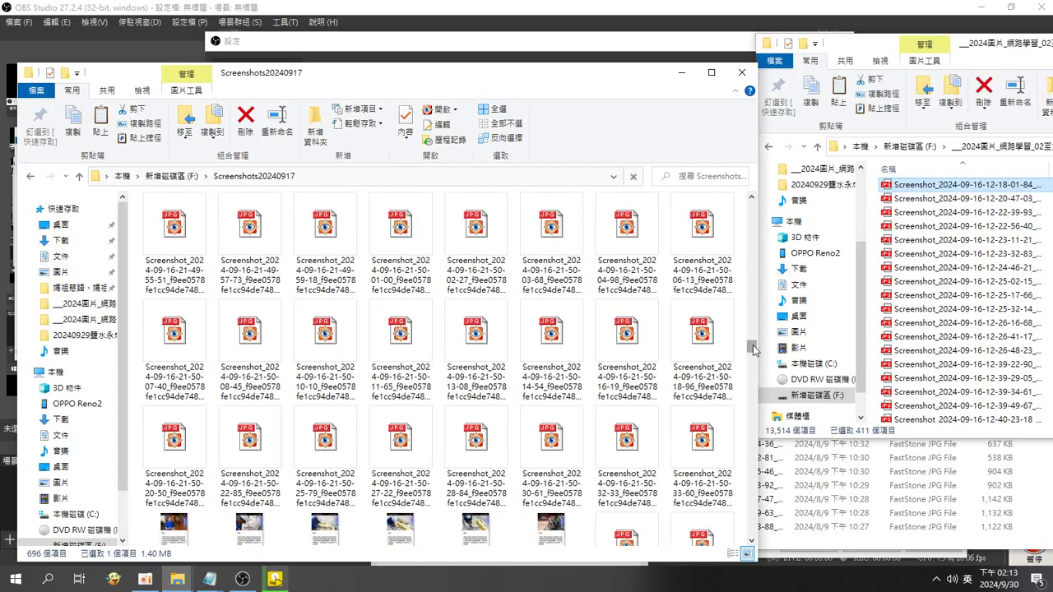
{"action": "scroll", "coordinate": [755, 349], "scroll_direction": "up", "scroll_amount": 10}
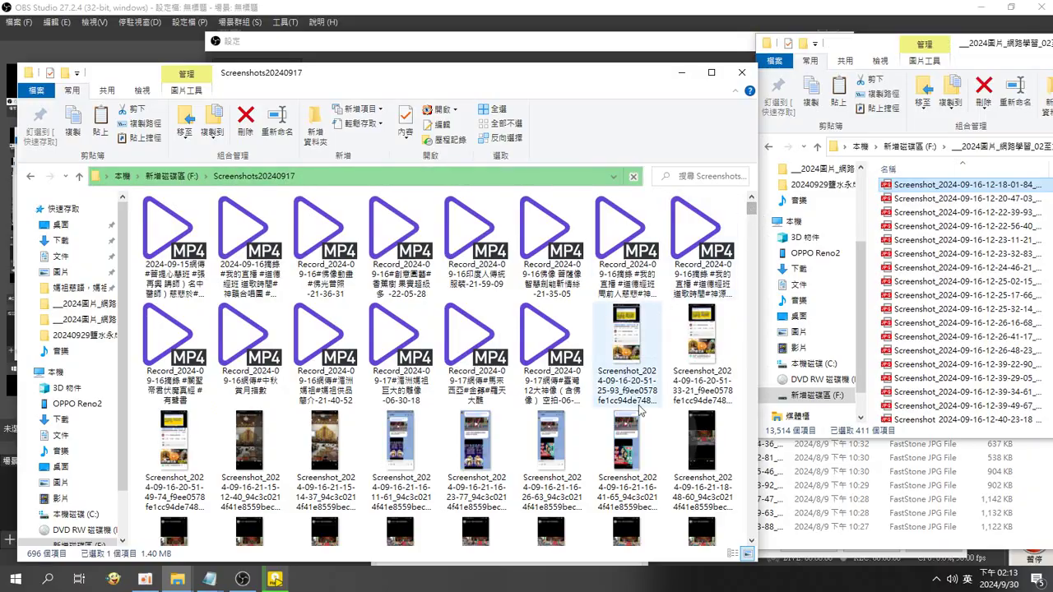
Copy all screenshots between the MP4 videos in Screenshots20240917 into the 02至九月份 folder, and return to the root of drive F:.
{"action": "left_click", "coordinate": [633, 329]}
{"action": "key", "text": "shift+End"}
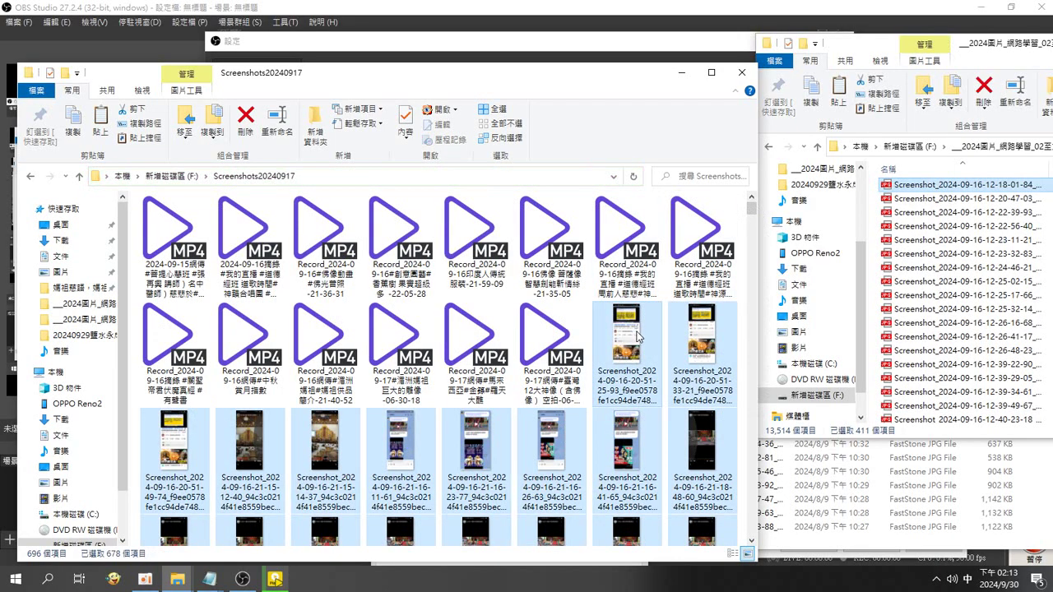
{"action": "left_click", "coordinate": [868, 269]}
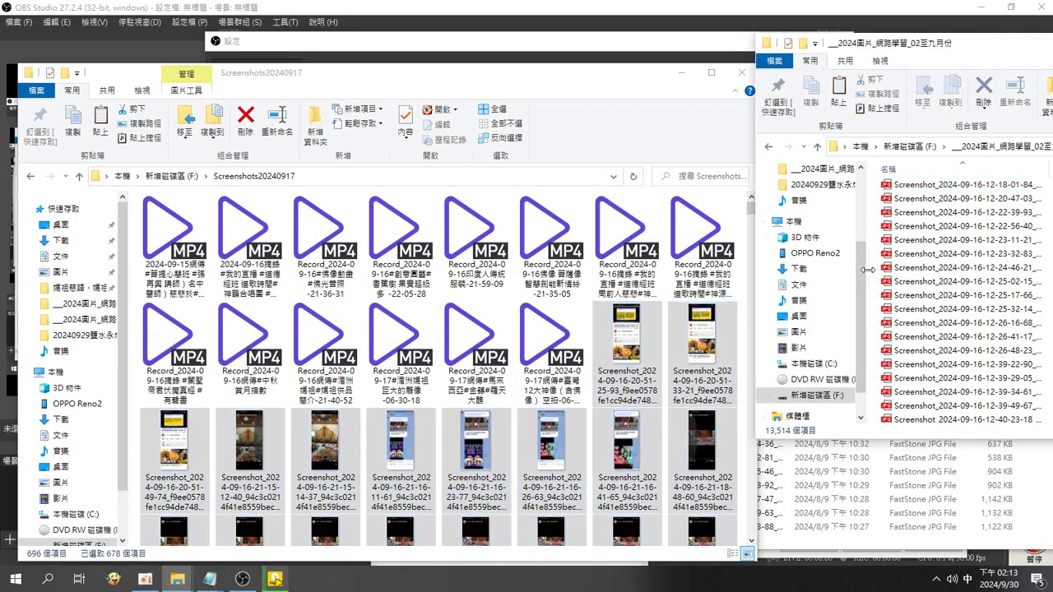
{"action": "key", "text": "ctrl+v"}
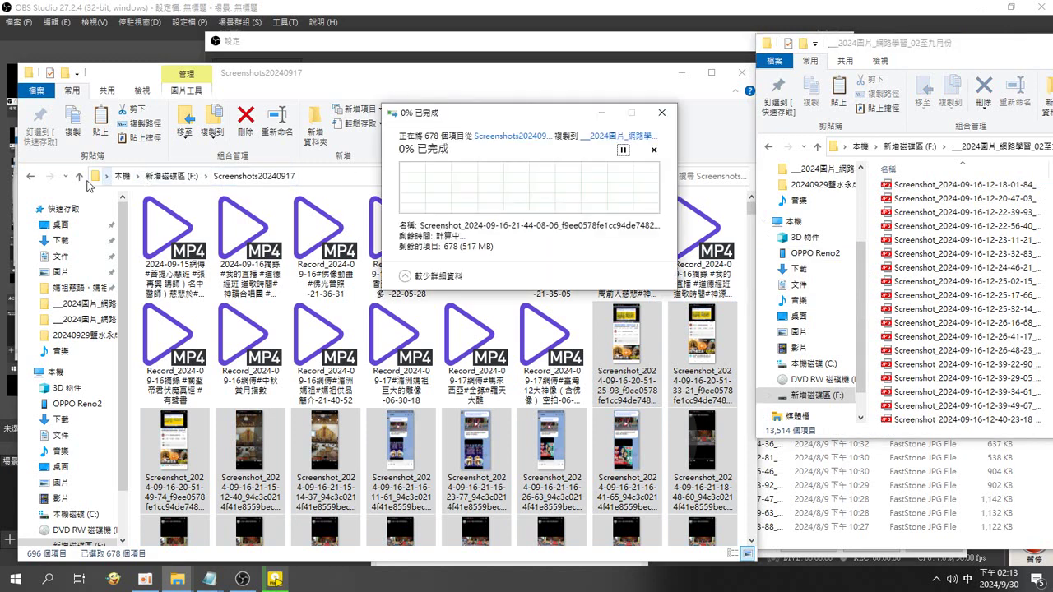
{"action": "left_click", "coordinate": [81, 177]}
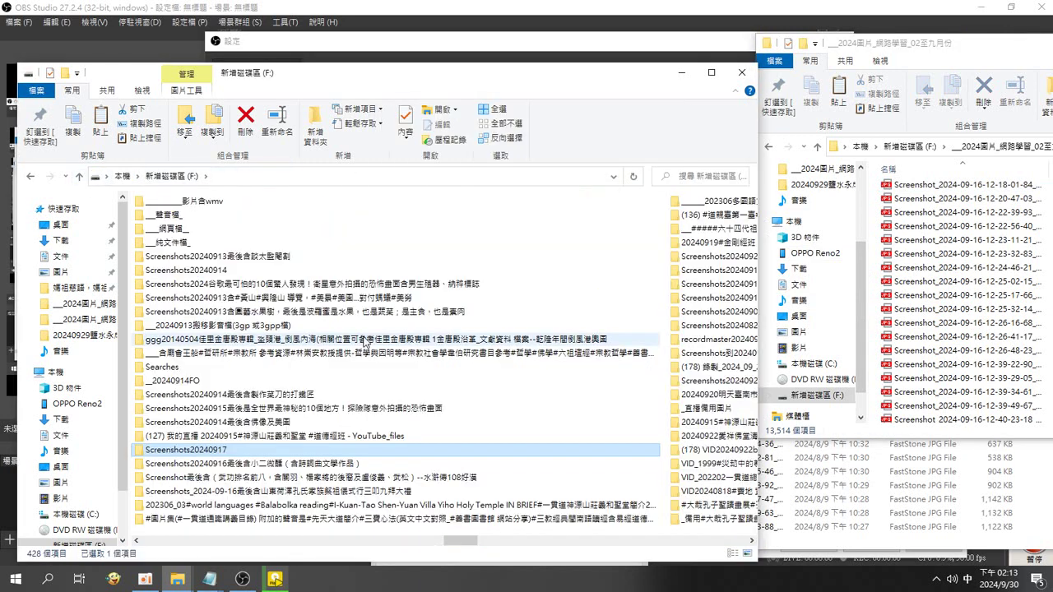
Copy the screenshots listed between the MP4 videos in Screenshots20240914最後含佛像及美圖 into the 02至九月份 folder, and return to the root of drive F:.
{"action": "double_click", "coordinate": [167, 425]}
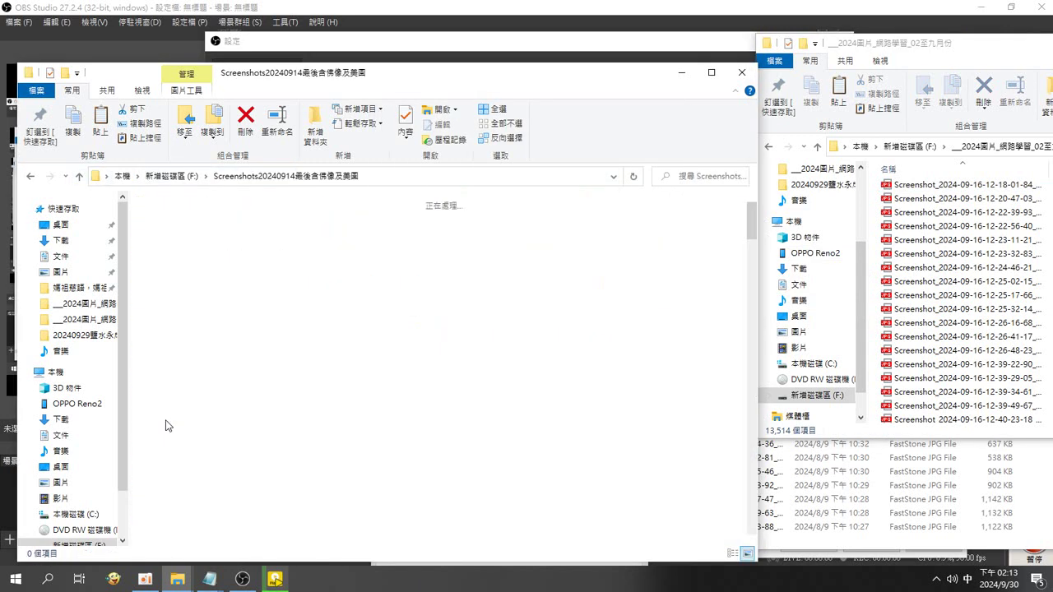
{"action": "left_click", "coordinate": [551, 531]}
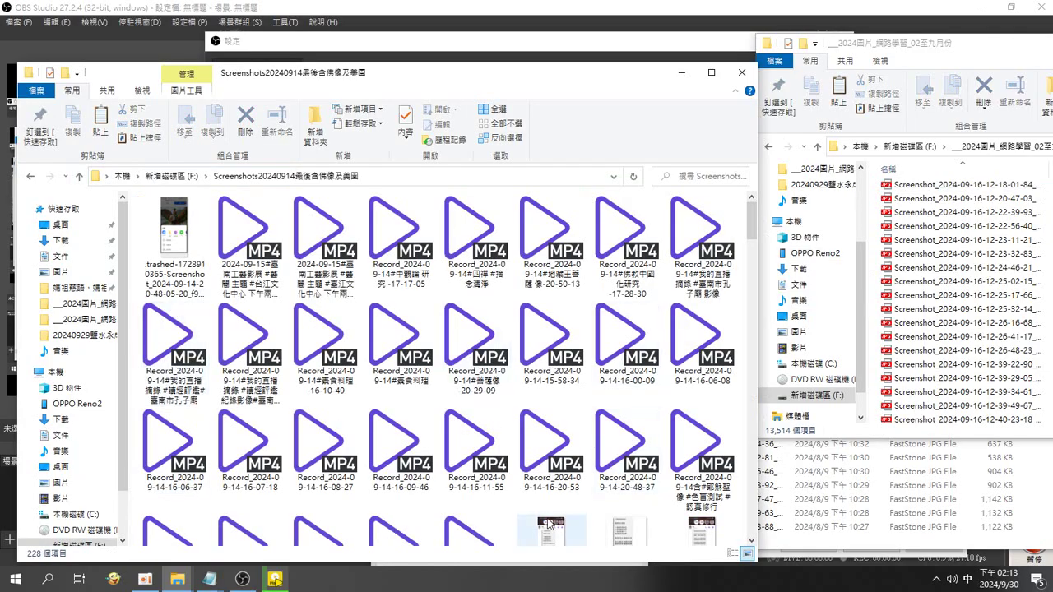
{"action": "left_click_drag", "start_coordinate": [751, 227], "coordinate": [747, 528]}
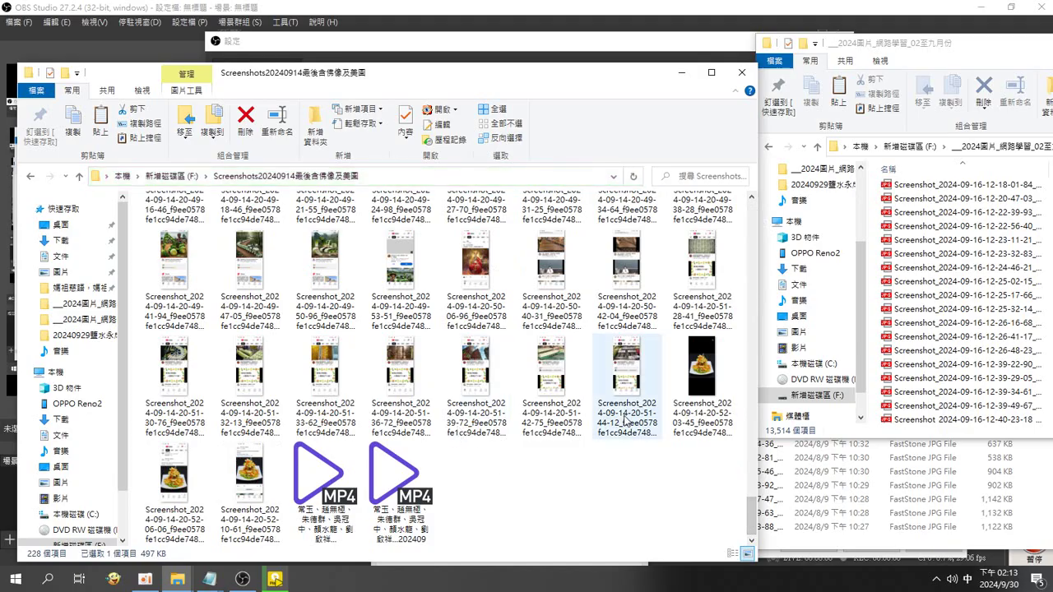
{"action": "left_click", "coordinate": [274, 465], "text": "shift"}
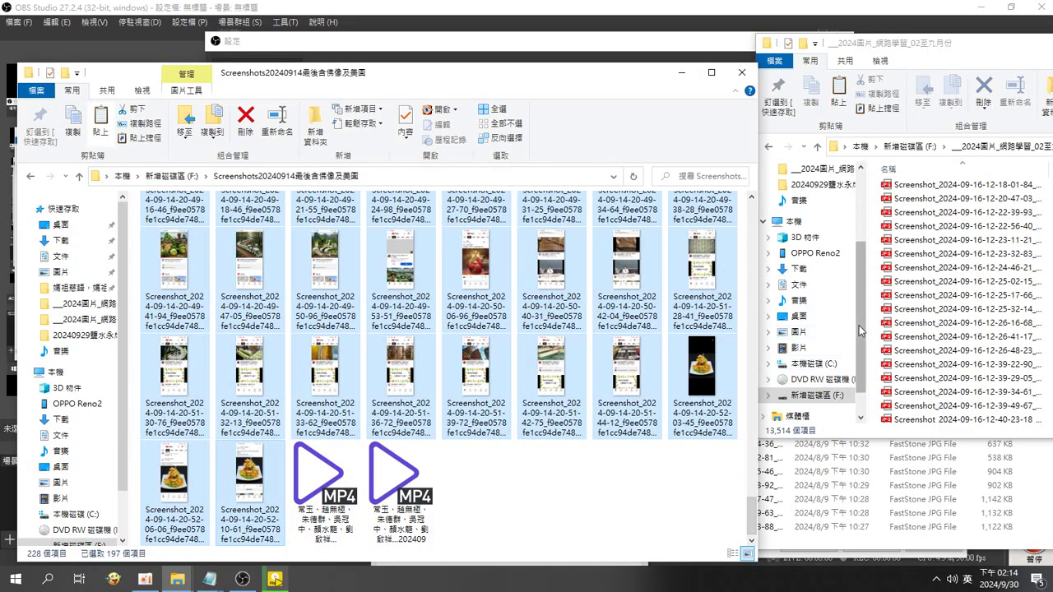
{"action": "left_click", "coordinate": [876, 308]}
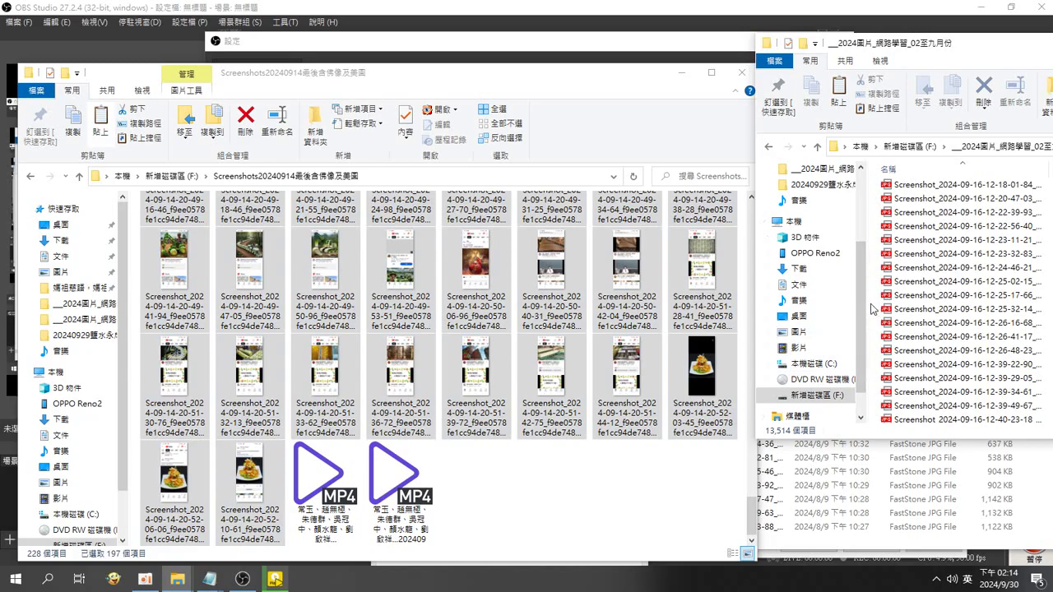
{"action": "key", "text": "ctrl+v"}
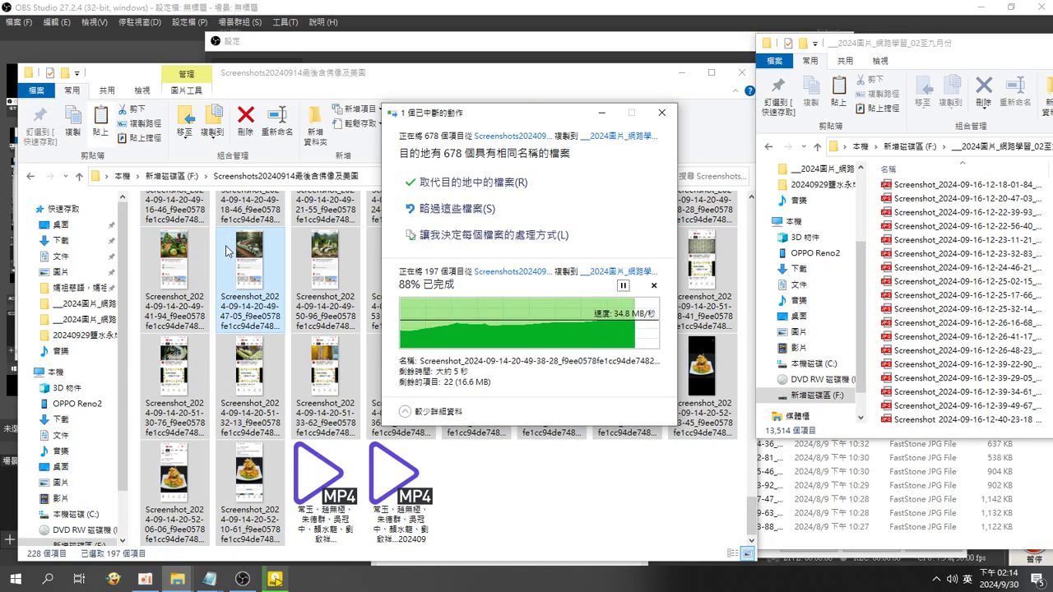
{"action": "key", "text": "alt+Up"}
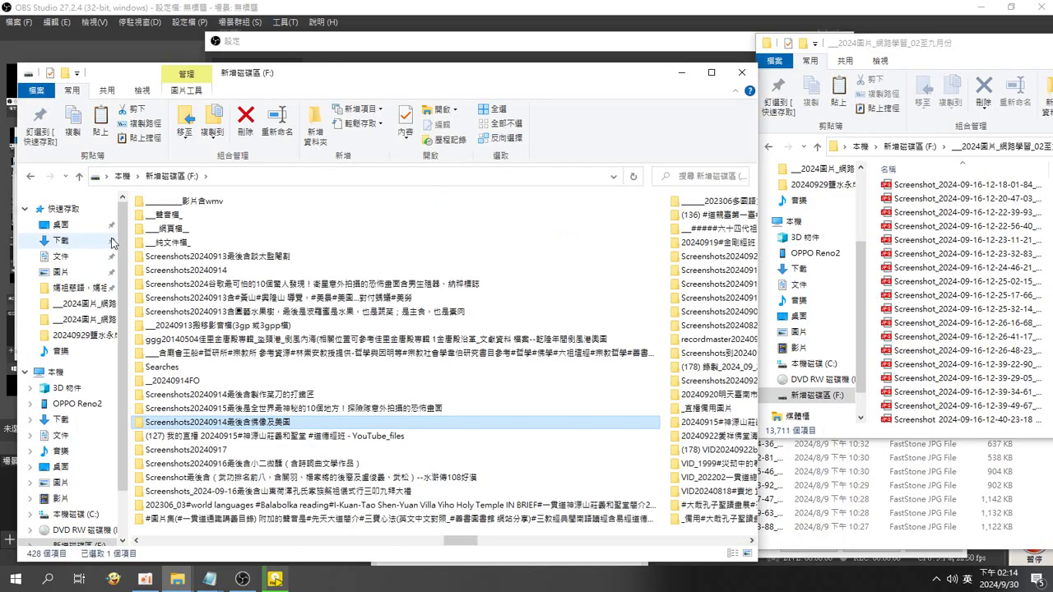
Copy every screenshot after the MP4 videos in Screenshots20240915最後是全世界最神秘的10個地方！探險隊意外拍攝的恐怖畫面 into the 02至九月份 folder, and return to drive F:.
{"action": "double_click", "coordinate": [247, 408]}
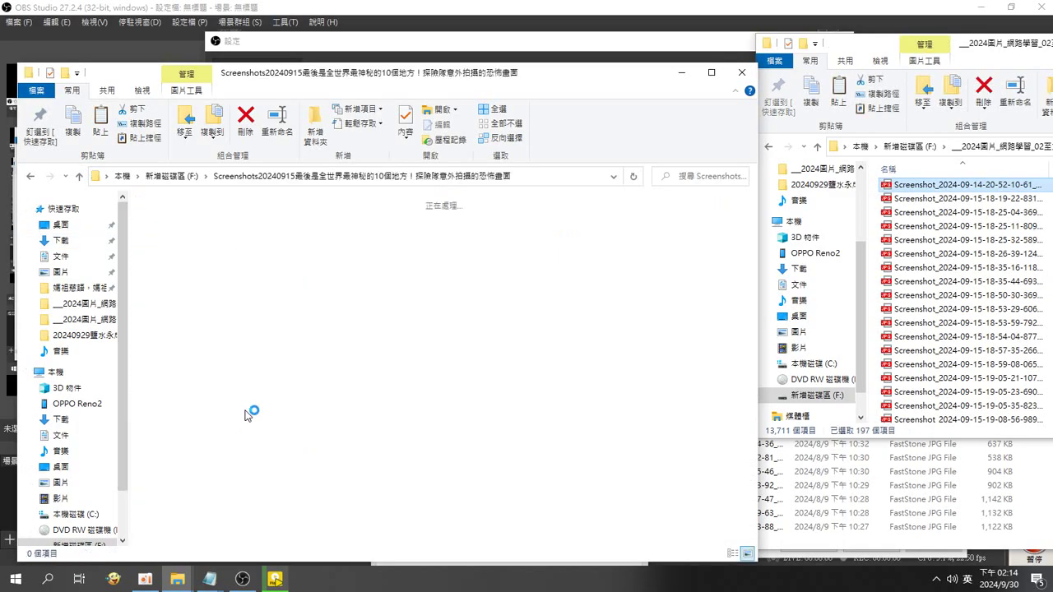
{"action": "left_click", "coordinate": [688, 291]}
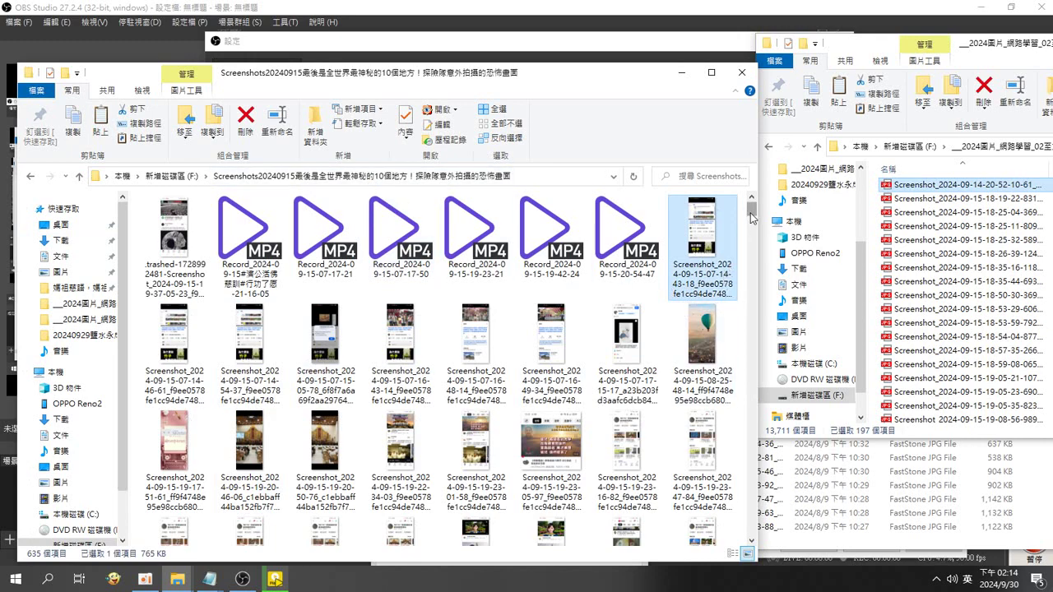
{"action": "left_click_drag", "start_coordinate": [751, 216], "coordinate": [706, 536]}
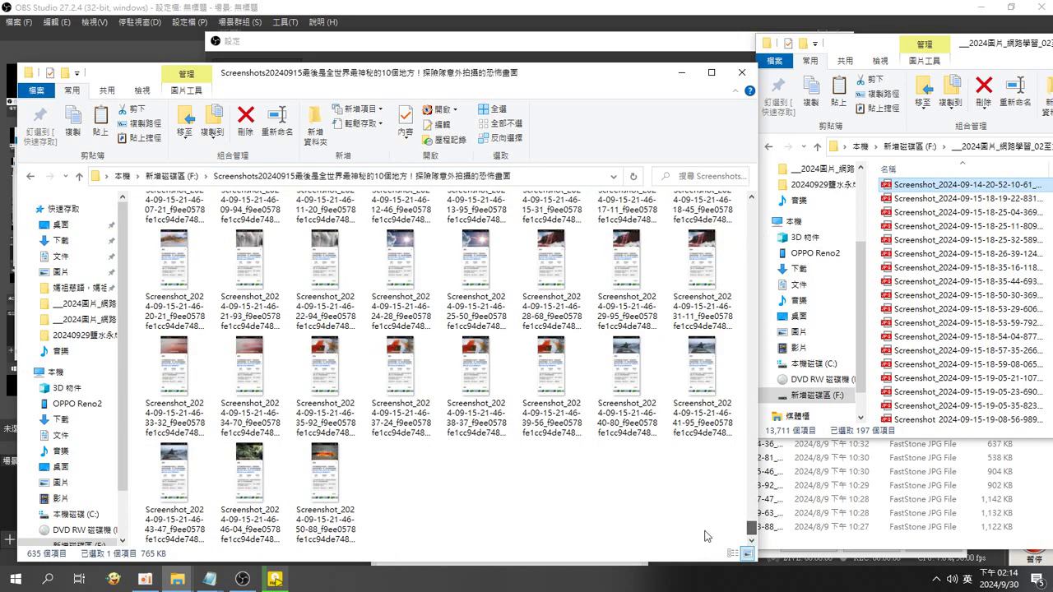
{"action": "left_click", "coordinate": [314, 498], "text": "shift"}
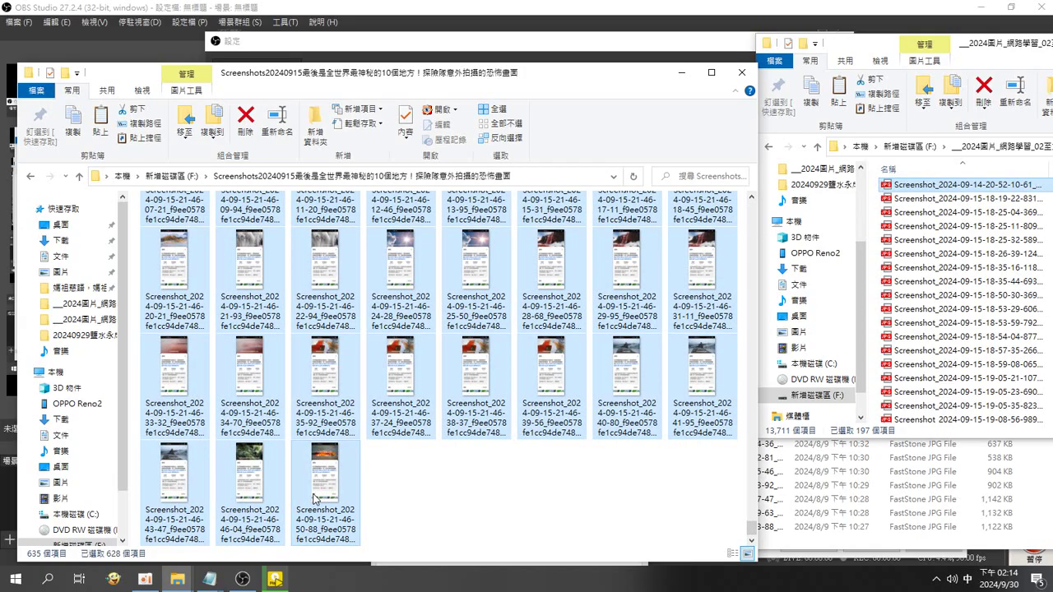
{"action": "left_click", "coordinate": [873, 295]}
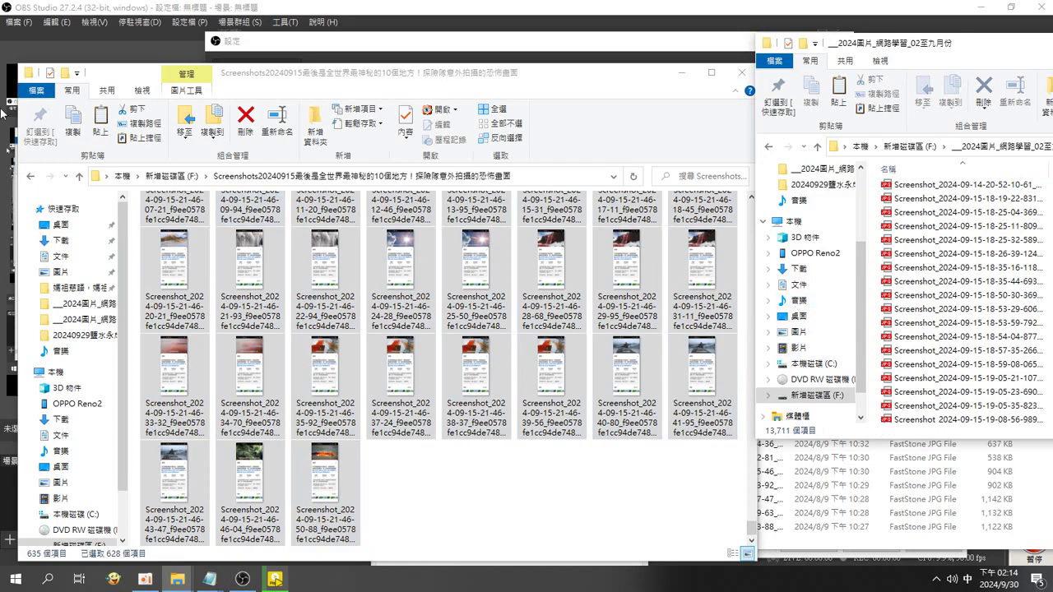
{"action": "left_click", "coordinate": [80, 176]}
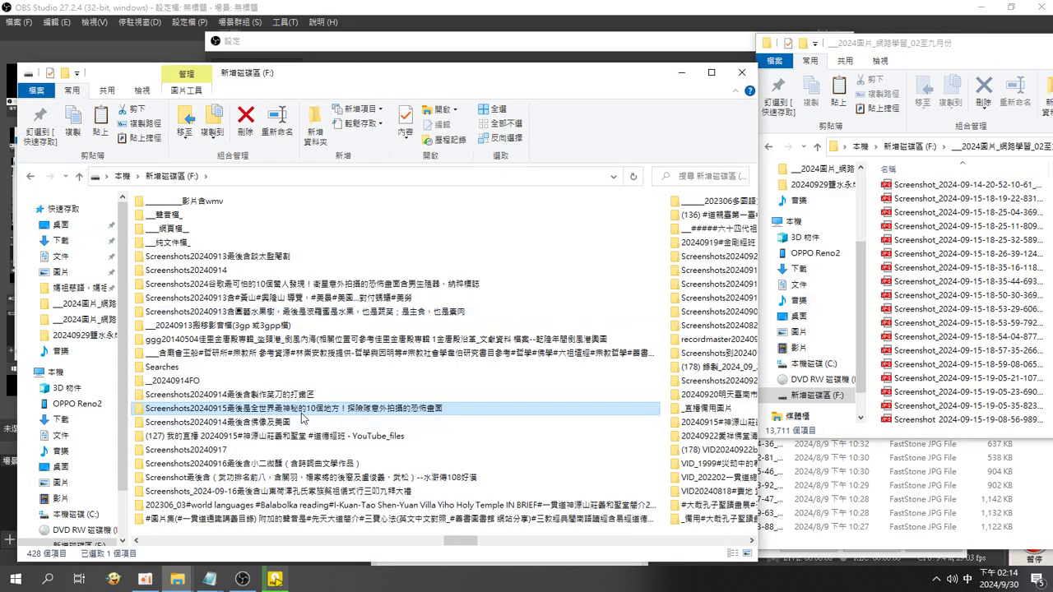
Copy all screenshots after the MP4 videos in Screenshots20240914最後含製作菜刀的打鐵匠 into the 02至九月份 folder, and return to the root of drive F:.
{"action": "double_click", "coordinate": [278, 395]}
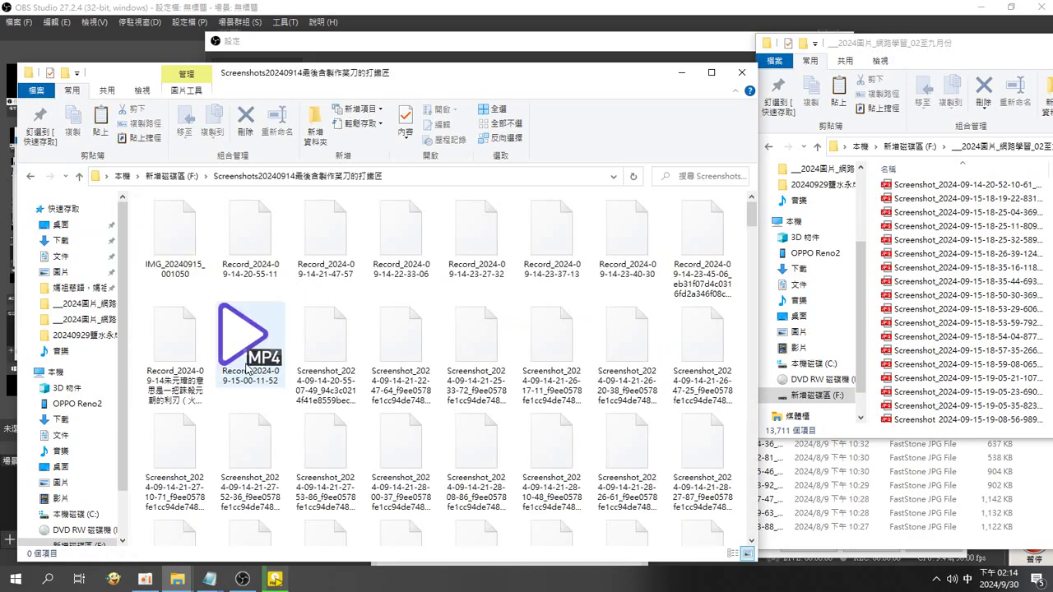
{"action": "key", "text": "Down"}
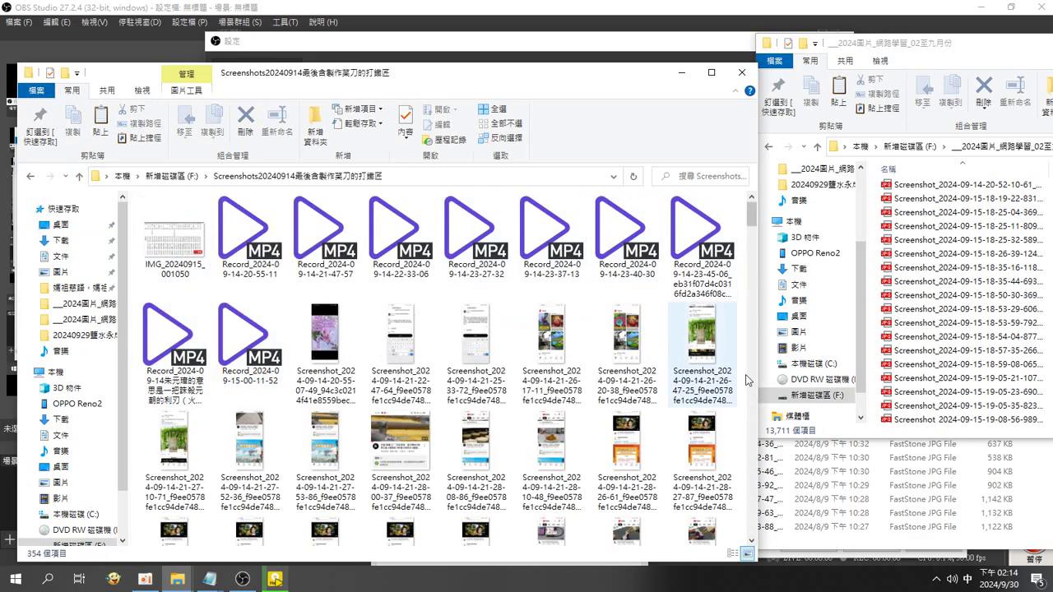
{"action": "key", "text": "Left"}
{"action": "key", "text": "Left"}
{"action": "key", "text": "Left"}
{"action": "key", "text": "Left"}
{"action": "key", "text": "Left"}
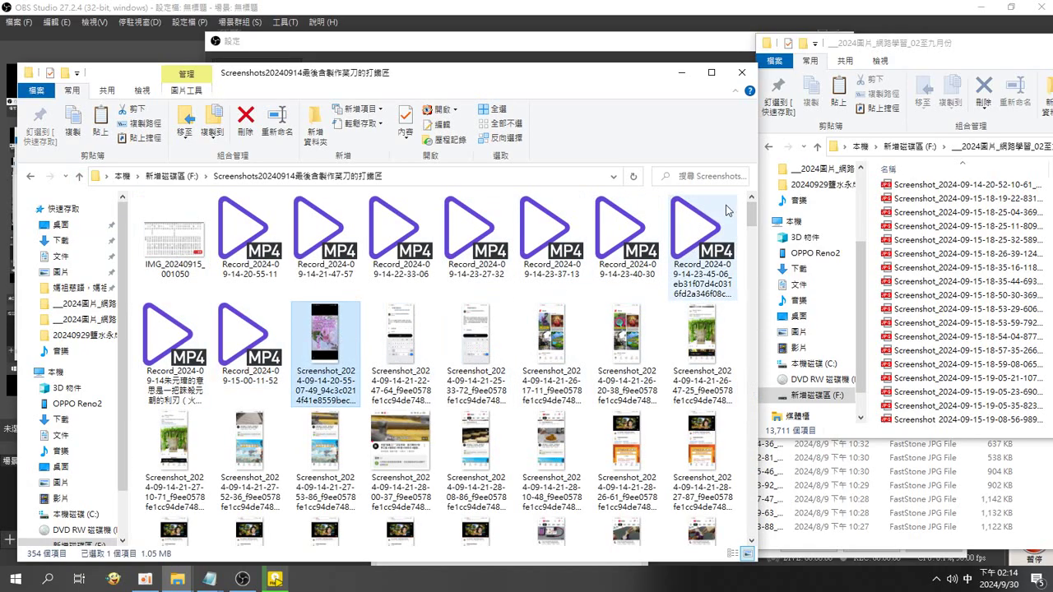
{"action": "left_click_drag", "start_coordinate": [751, 212], "coordinate": [766, 543]}
{"action": "left_click", "coordinate": [278, 475], "text": "shift"}
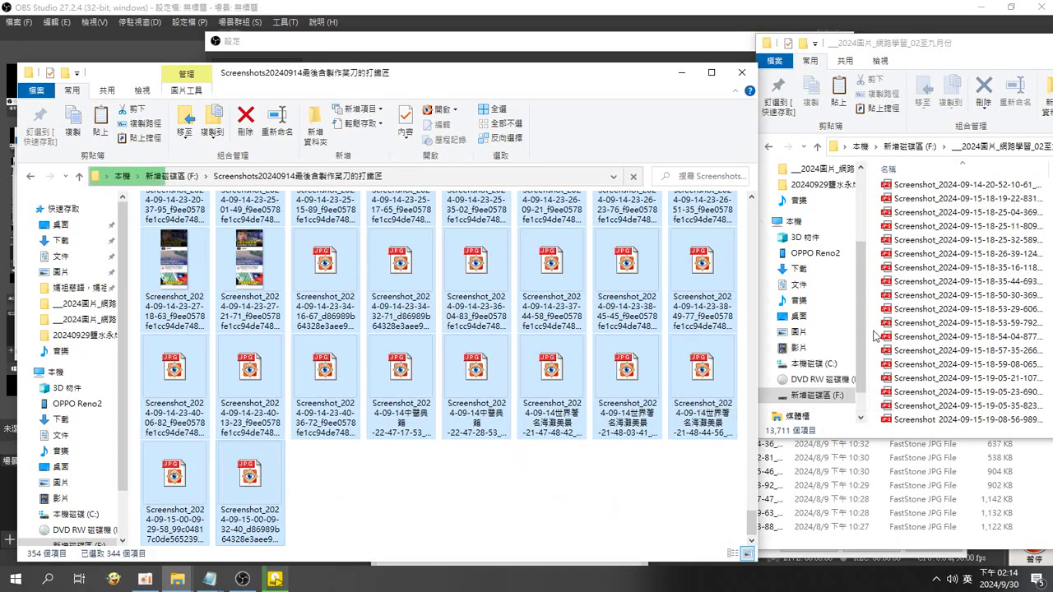
{"action": "left_click", "coordinate": [874, 233]}
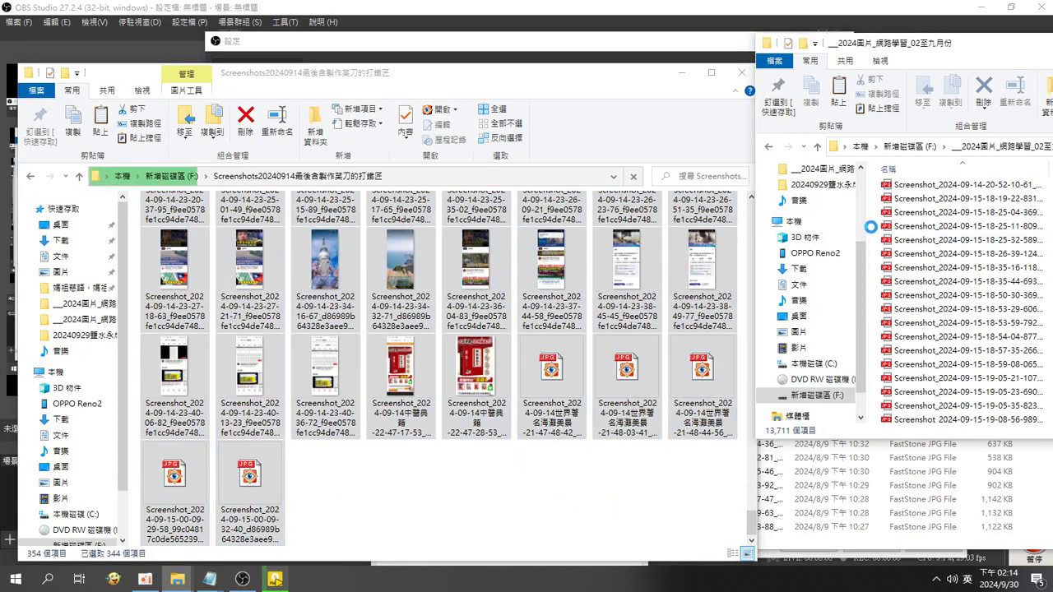
{"action": "left_click", "coordinate": [80, 176]}
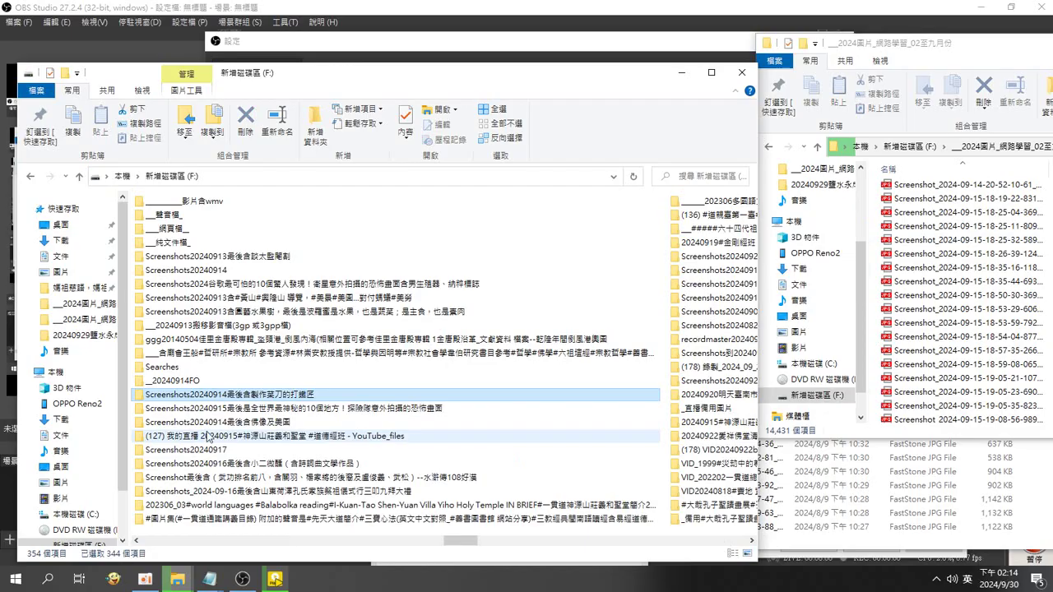
Copy the screenshots between the MP4 videos in Screenshots20240913含園藝水果樹，最後是波羅蜜是水果，也是蔬菜；是主食，也是素肉 into the 02至九月份 folder, and return to drive F:.
{"action": "key", "text": "alt+Left"}
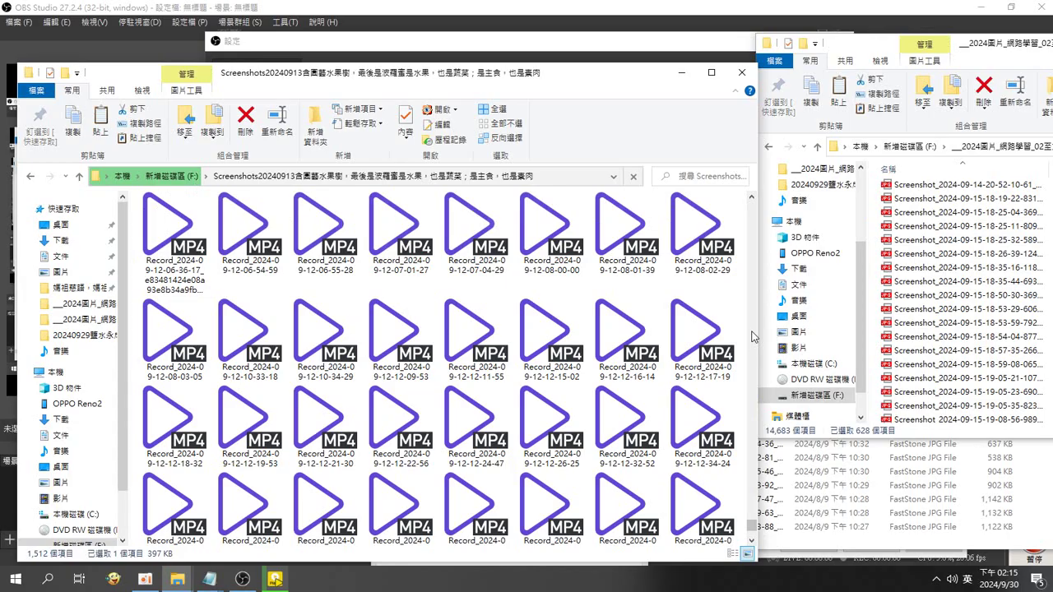
{"action": "key", "text": "shift+Home"}
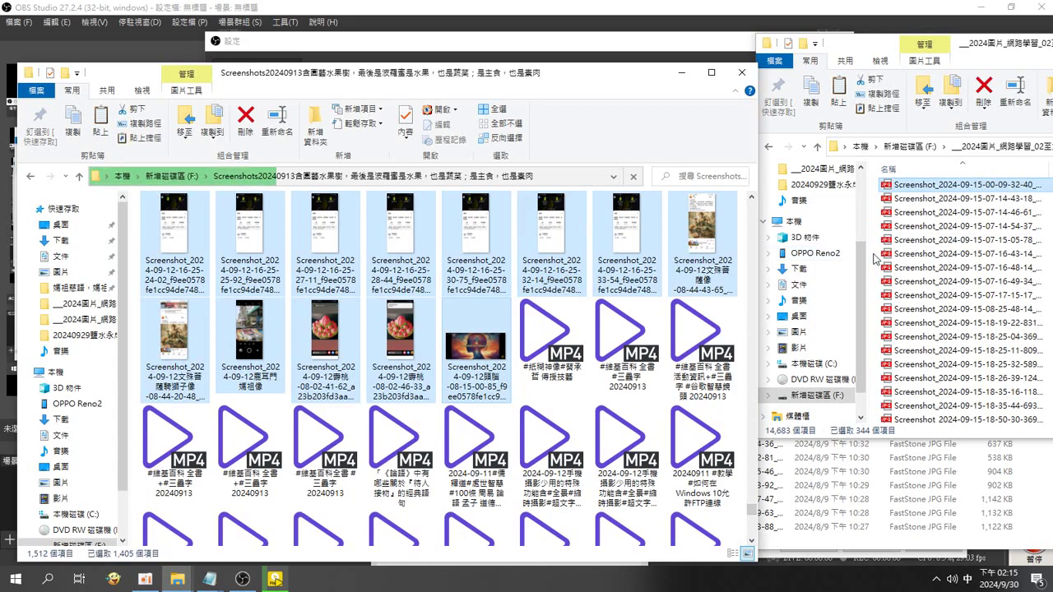
{"action": "left_click", "coordinate": [875, 259]}
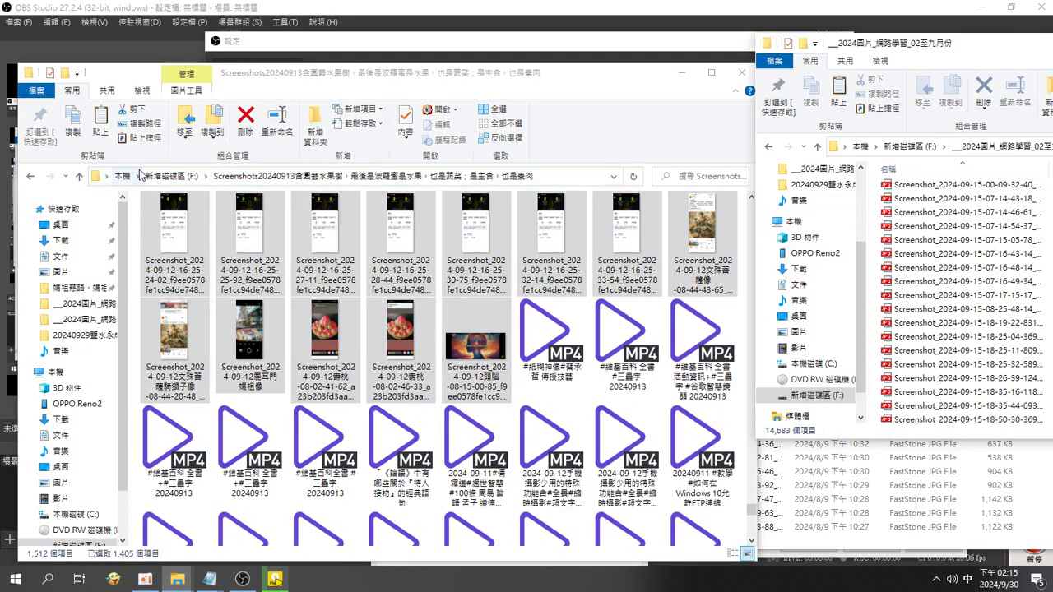
{"action": "left_click", "coordinate": [79, 176]}
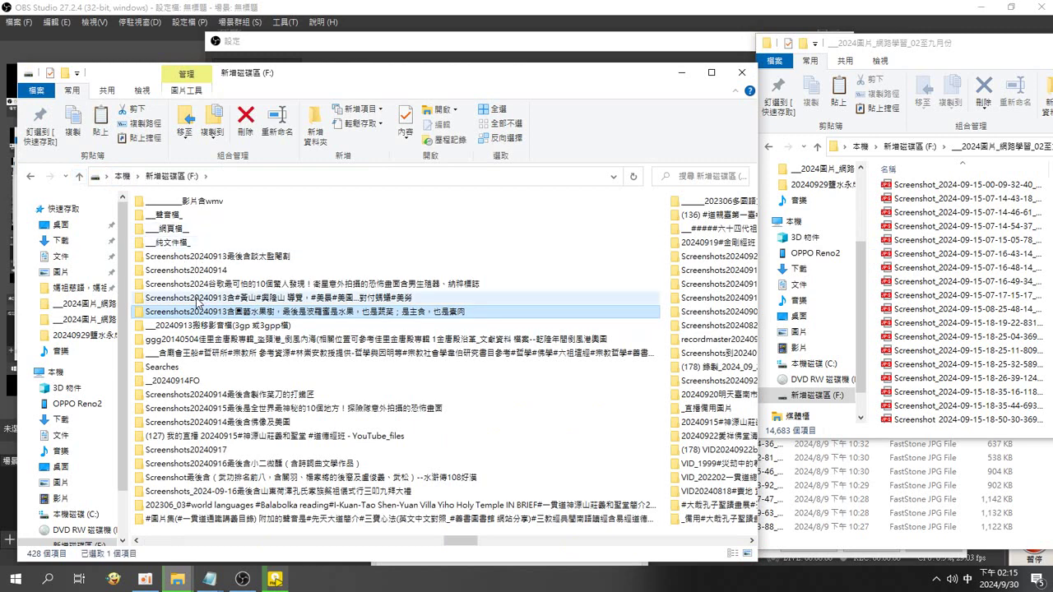
Copy the screenshots listed between the MP4 videos in Screenshots20240913含#黃山#興隆山 導覽 into the 02至九月份 folder, and return to the root of drive F:.
{"action": "left_click", "coordinate": [198, 303]}
{"action": "double_click", "coordinate": [198, 302]}
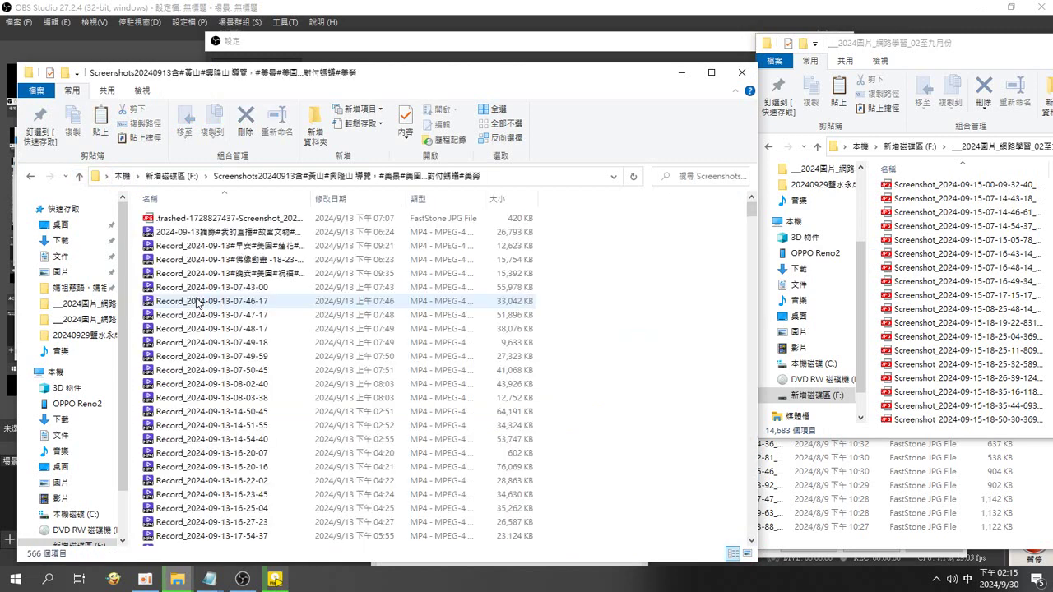
{"action": "scroll", "coordinate": [599, 371], "scroll_direction": "down", "scroll_amount": 14}
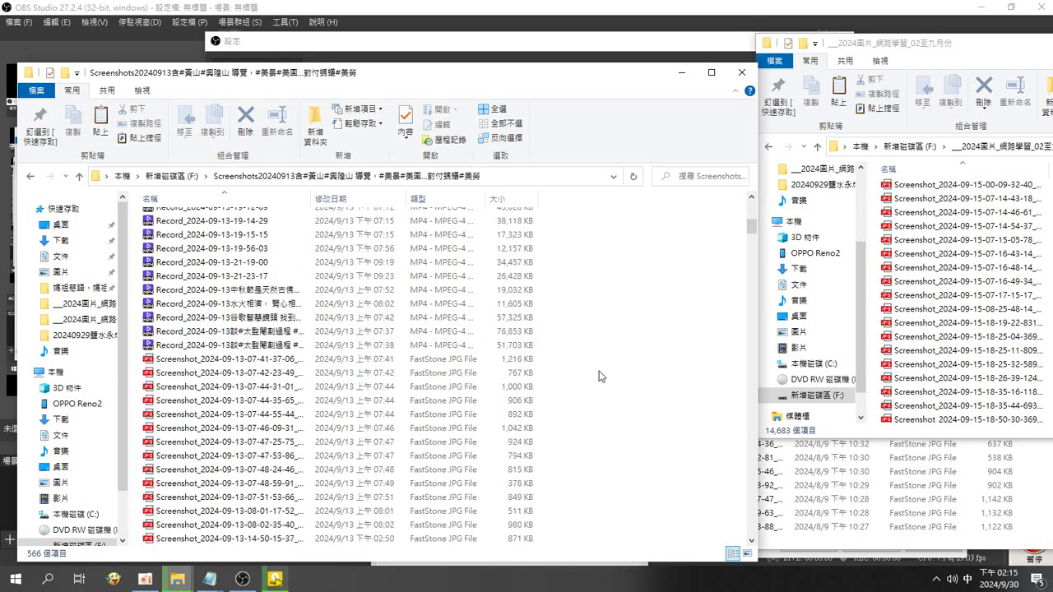
{"action": "scroll", "coordinate": [596, 370], "scroll_direction": "up", "scroll_amount": 6}
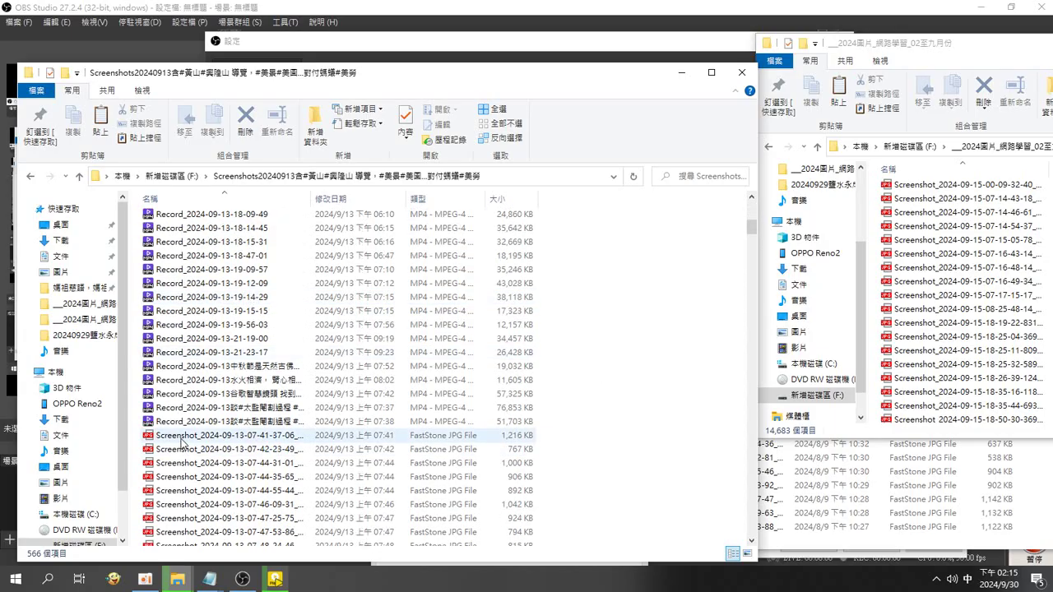
{"action": "left_click", "coordinate": [173, 434]}
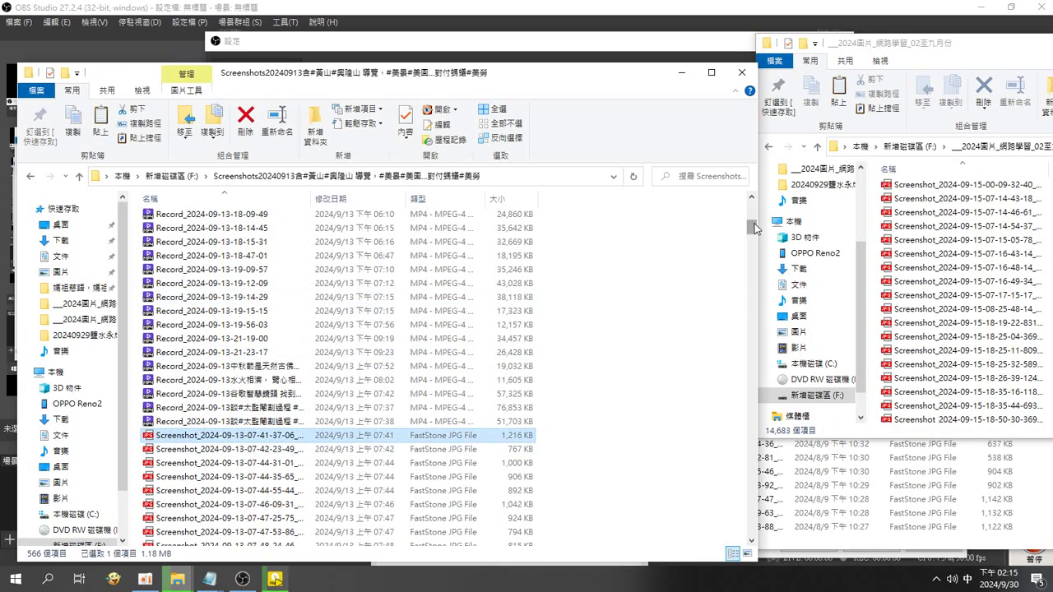
{"action": "left_click_drag", "start_coordinate": [752, 227], "coordinate": [752, 256]}
{"action": "scroll", "coordinate": [740, 412], "scroll_direction": "down", "scroll_amount": 15}
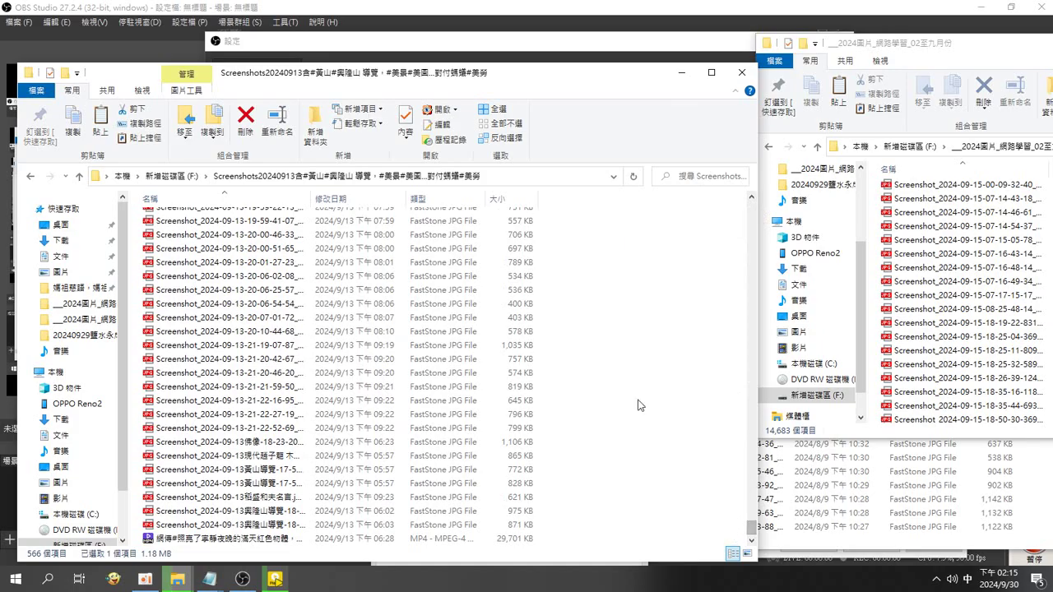
{"action": "left_click", "coordinate": [264, 524], "text": "shift"}
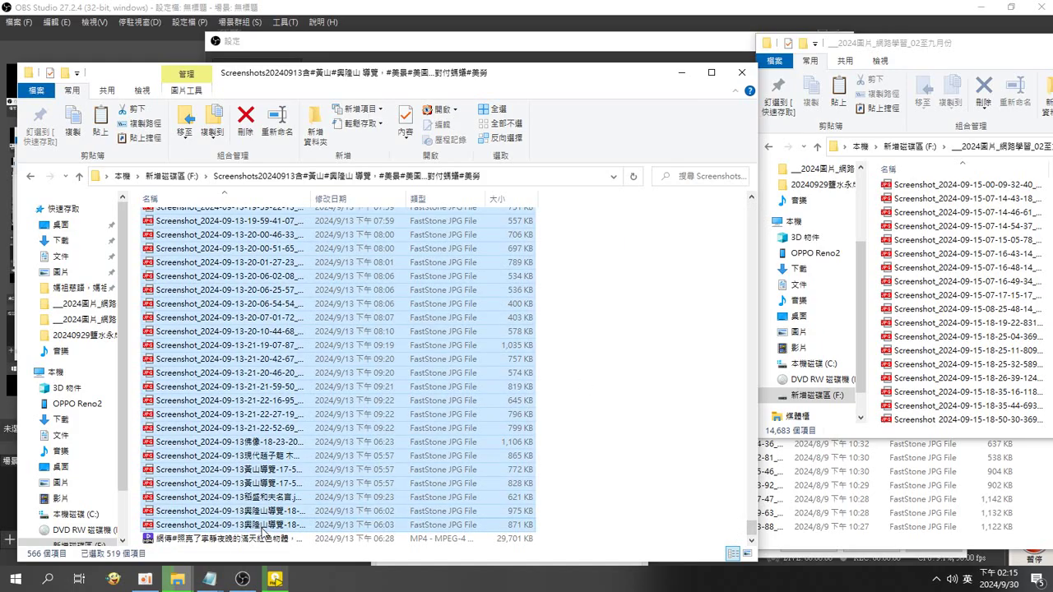
{"action": "left_click", "coordinate": [872, 313]}
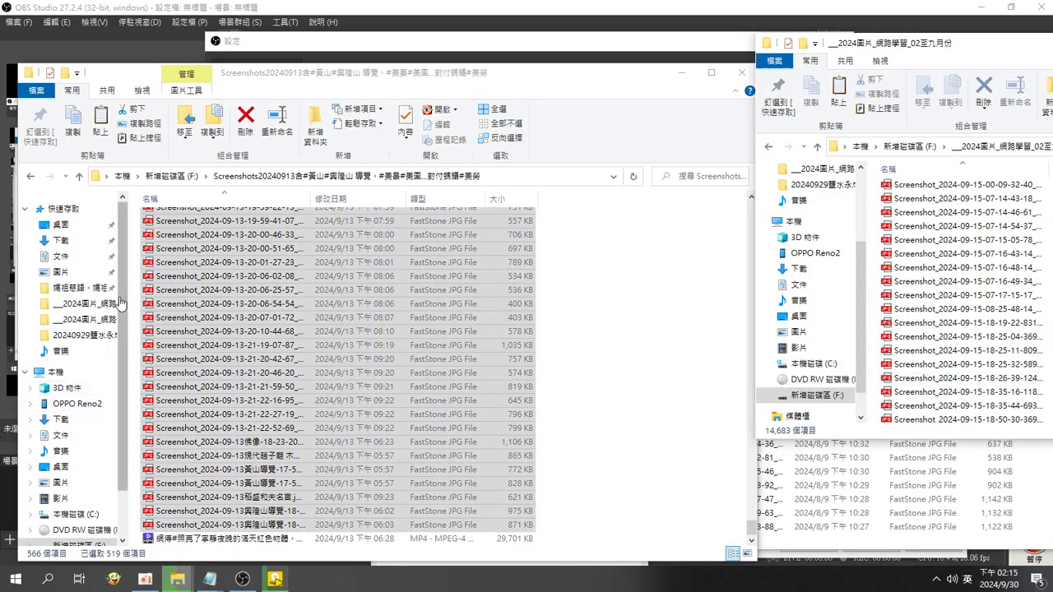
{"action": "left_click", "coordinate": [80, 180]}
Copy all JPG pictures listed before the MP4 recordings in the Screenshots2024谷歌最可怕的10個驚人發現 folder into the 02至九月份 folder, and return to drive F:.
{"action": "left_click", "coordinate": [163, 287]}
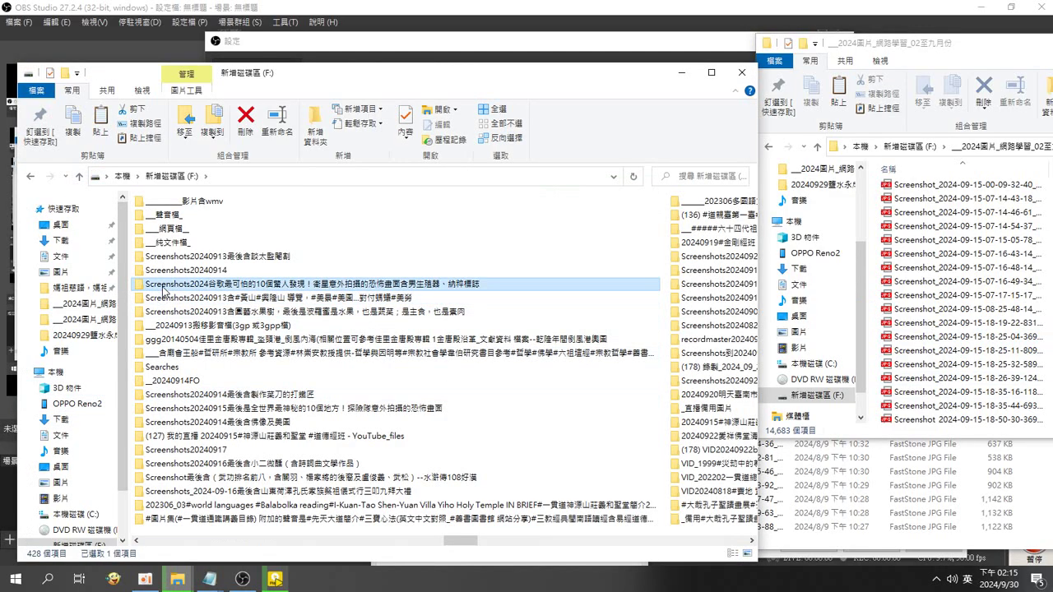
{"action": "double_click", "coordinate": [163, 289]}
{"action": "left_click", "coordinate": [173, 200]}
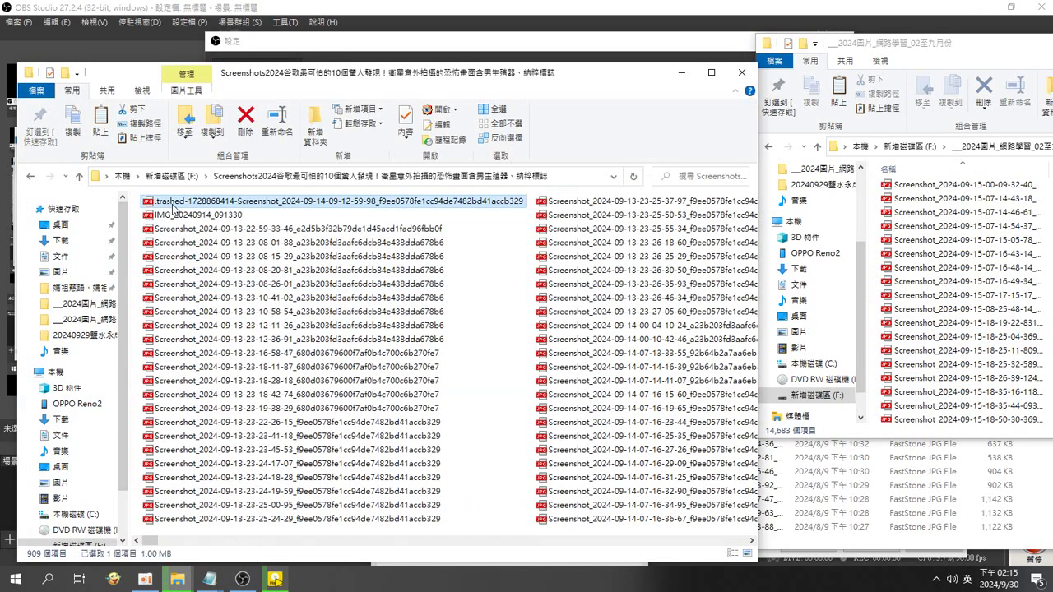
{"action": "left_click", "coordinate": [733, 539]}
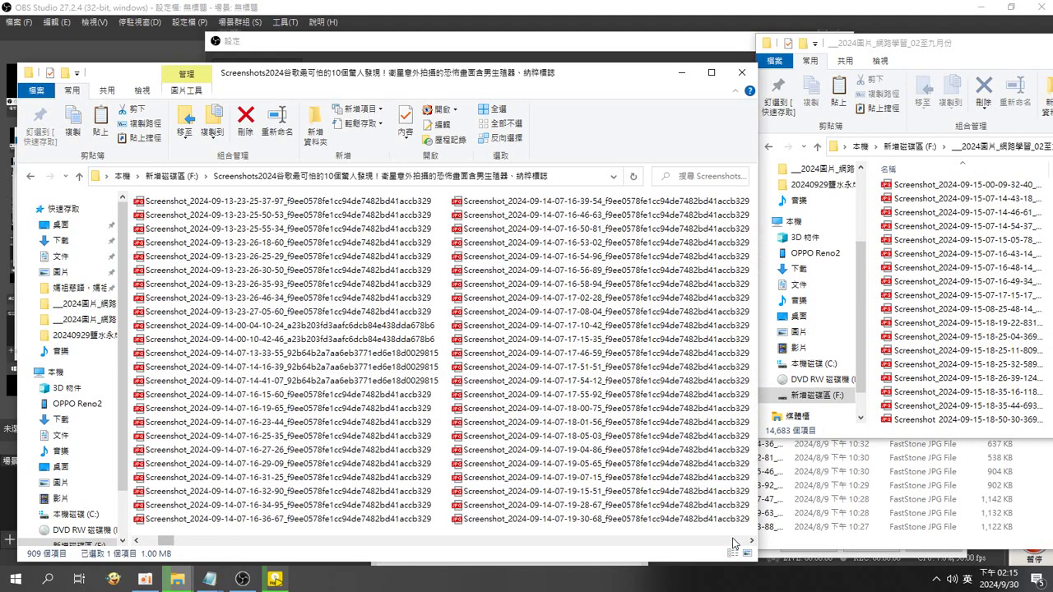
{"action": "left_click", "coordinate": [733, 540]}
{"action": "left_click", "coordinate": [733, 540]}
{"action": "left_click", "coordinate": [733, 540]}
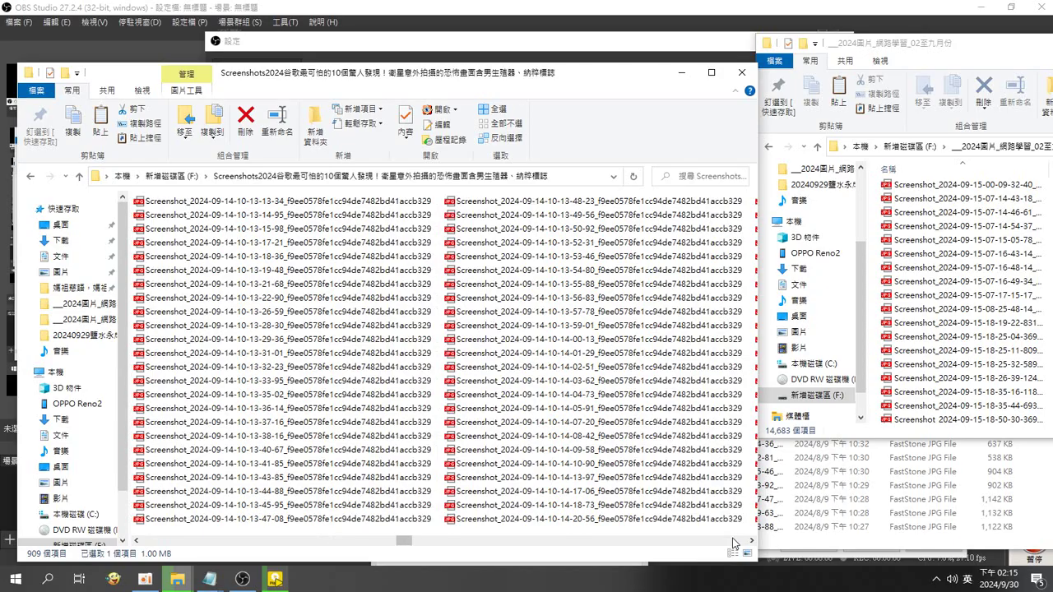
{"action": "left_click", "coordinate": [733, 540]}
{"action": "left_click", "coordinate": [733, 540]}
{"action": "left_click", "coordinate": [733, 539]}
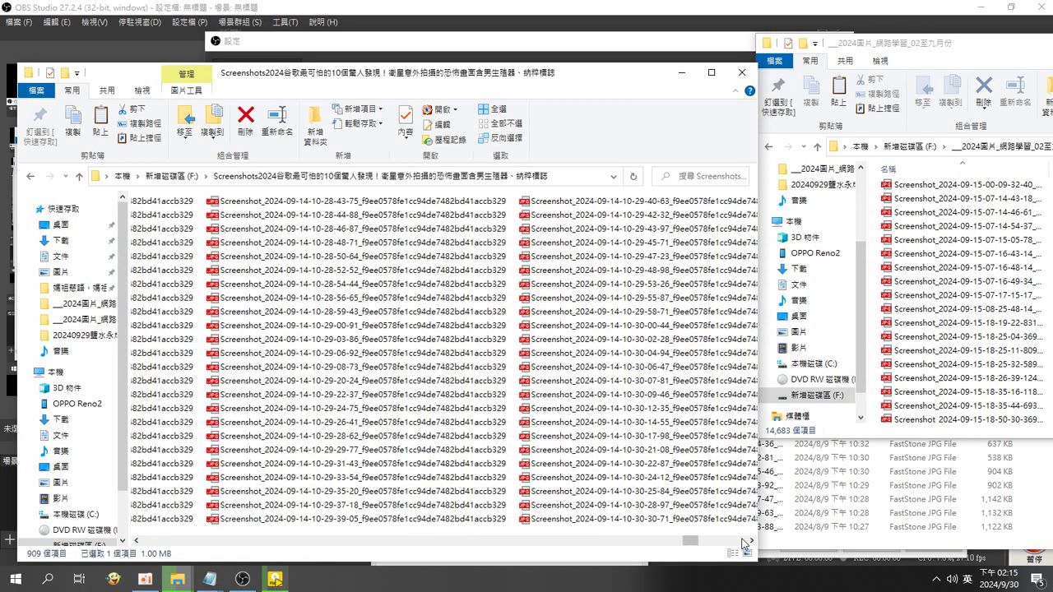
{"action": "left_click", "coordinate": [736, 541]}
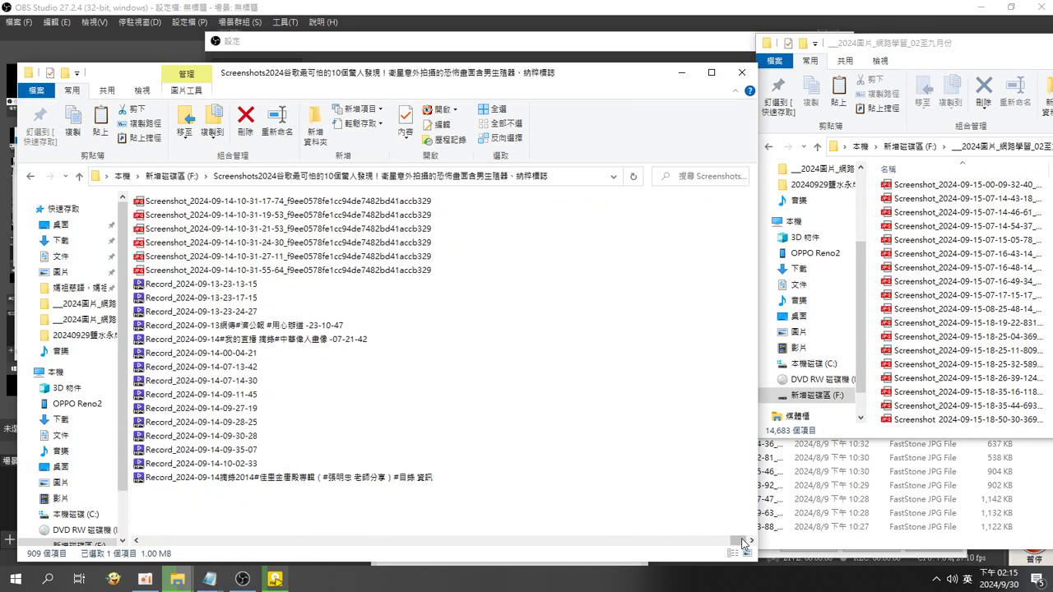
{"action": "left_click", "coordinate": [172, 275], "text": "shift"}
{"action": "key", "text": "shift"}
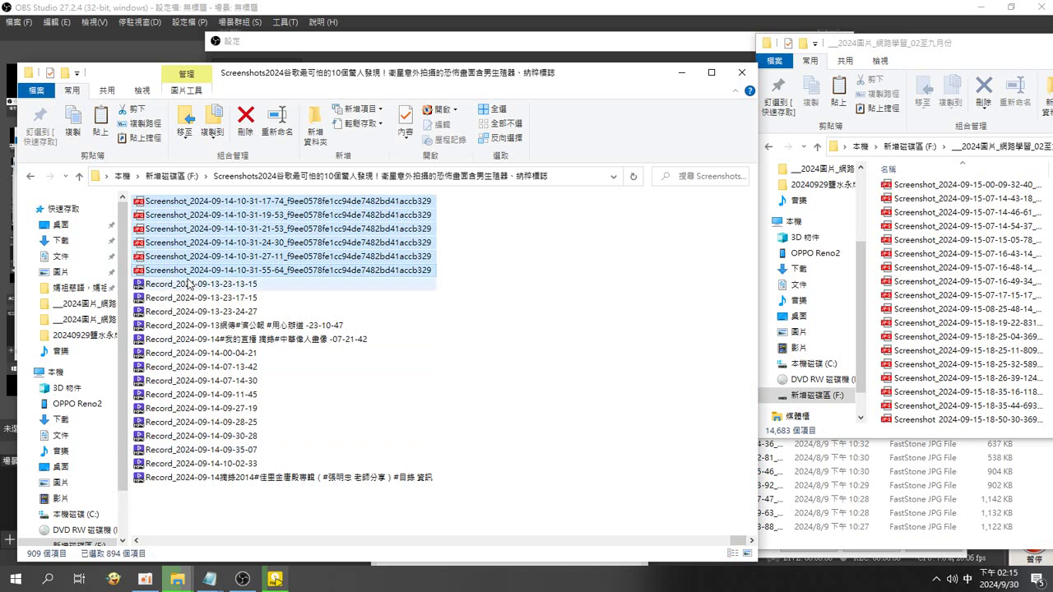
{"action": "left_click", "coordinate": [874, 337]}
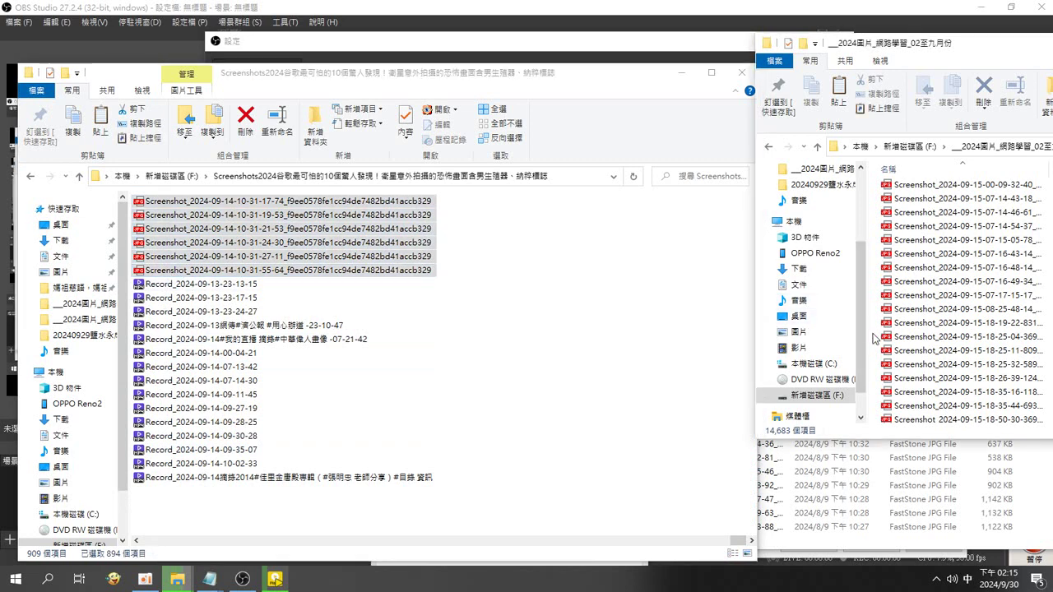
{"action": "left_click", "coordinate": [80, 179]}
{"action": "left_click", "coordinate": [80, 180]}
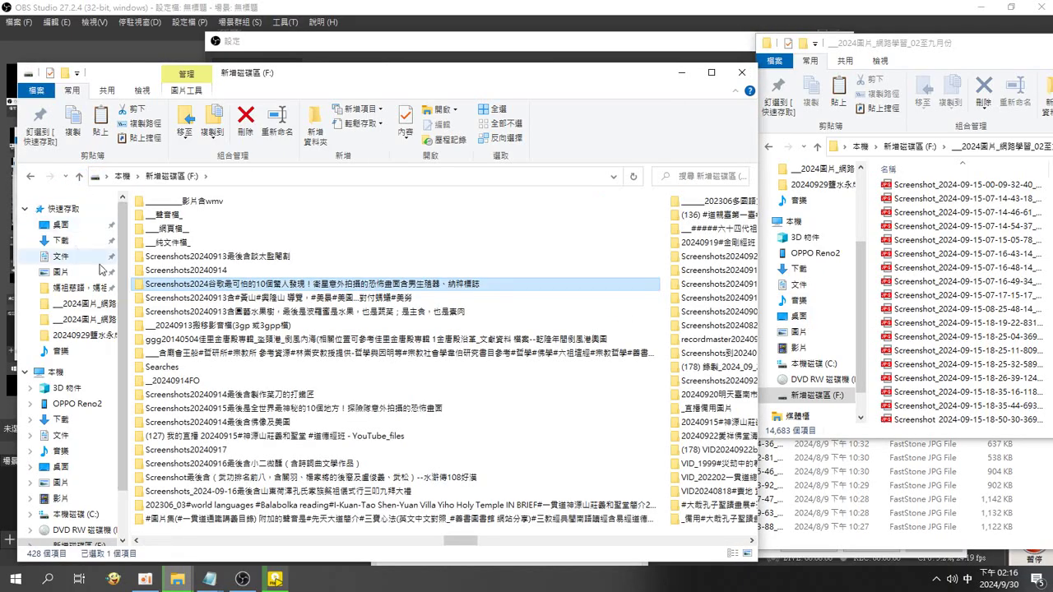
Copy all screenshots before the MP4 videos in Screenshots20240914 into the 02至九月份 folder, and return to the root of drive F:.
{"action": "double_click", "coordinate": [173, 270]}
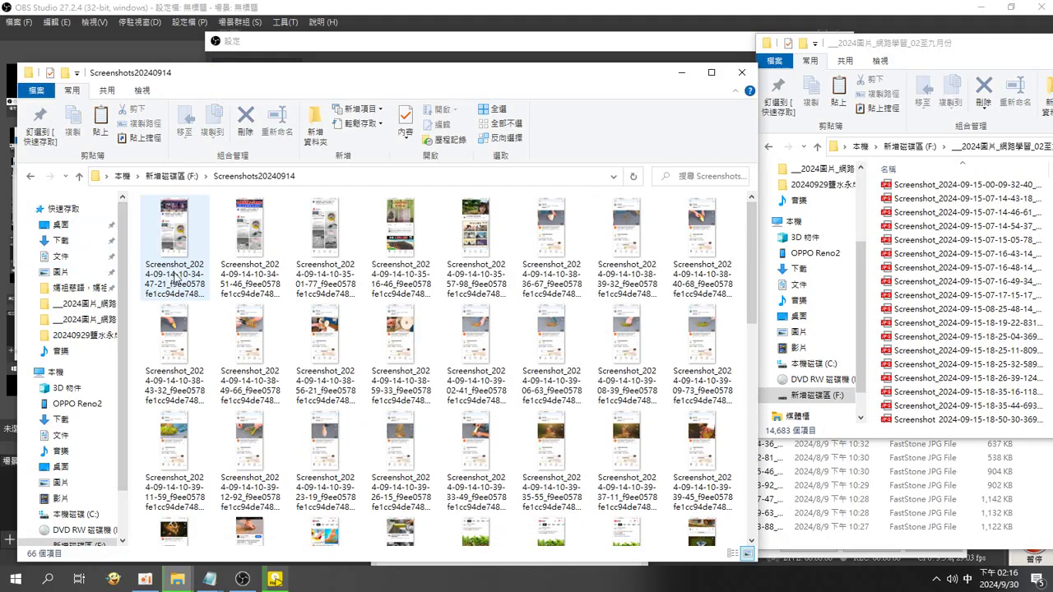
{"action": "left_click", "coordinate": [186, 241]}
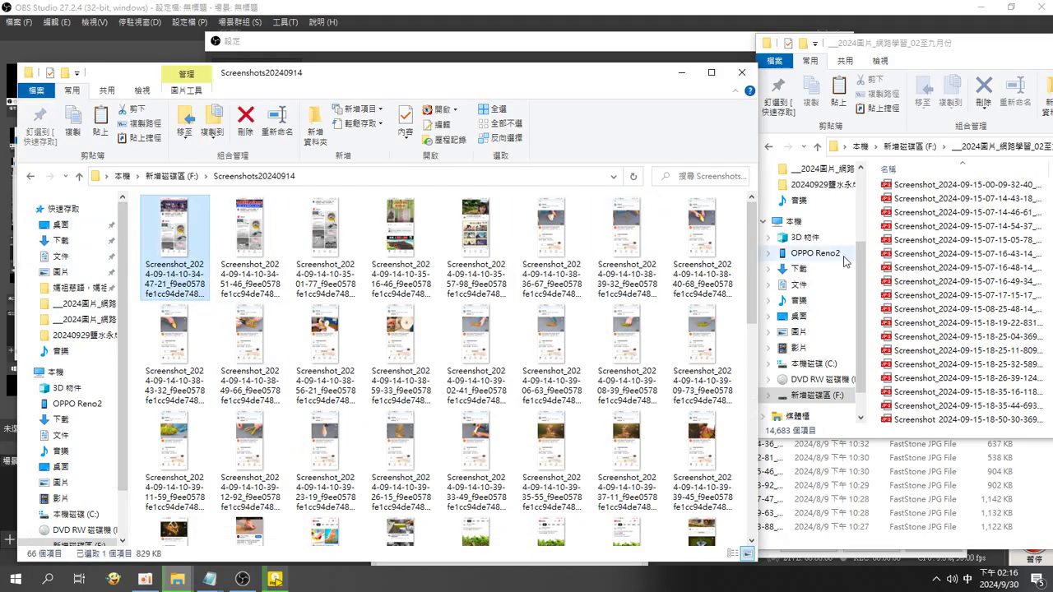
{"action": "scroll", "coordinate": [755, 260], "scroll_direction": "down", "scroll_amount": 10}
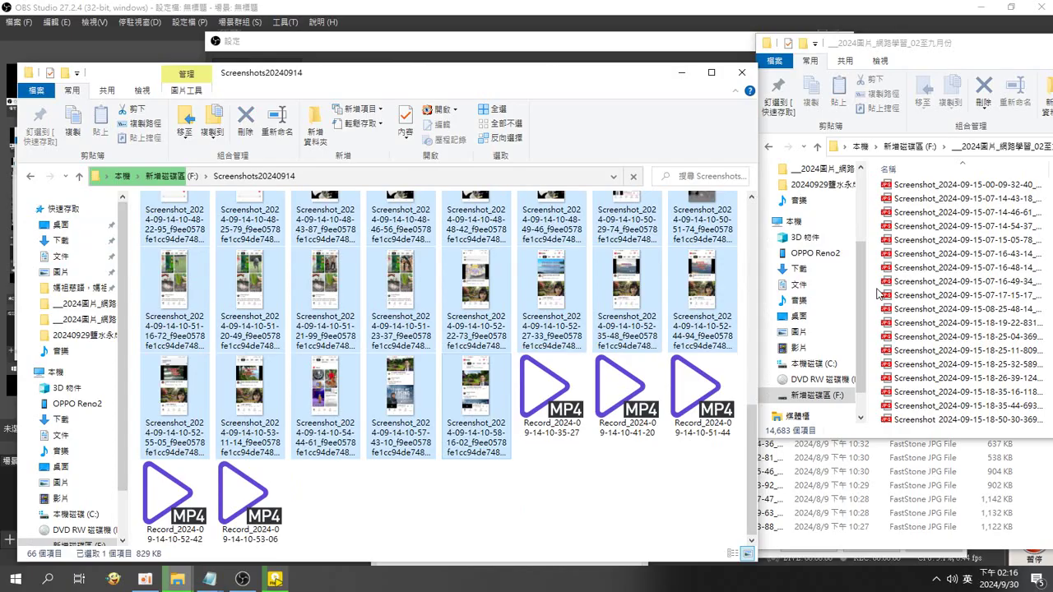
{"action": "left_click", "coordinate": [877, 294]}
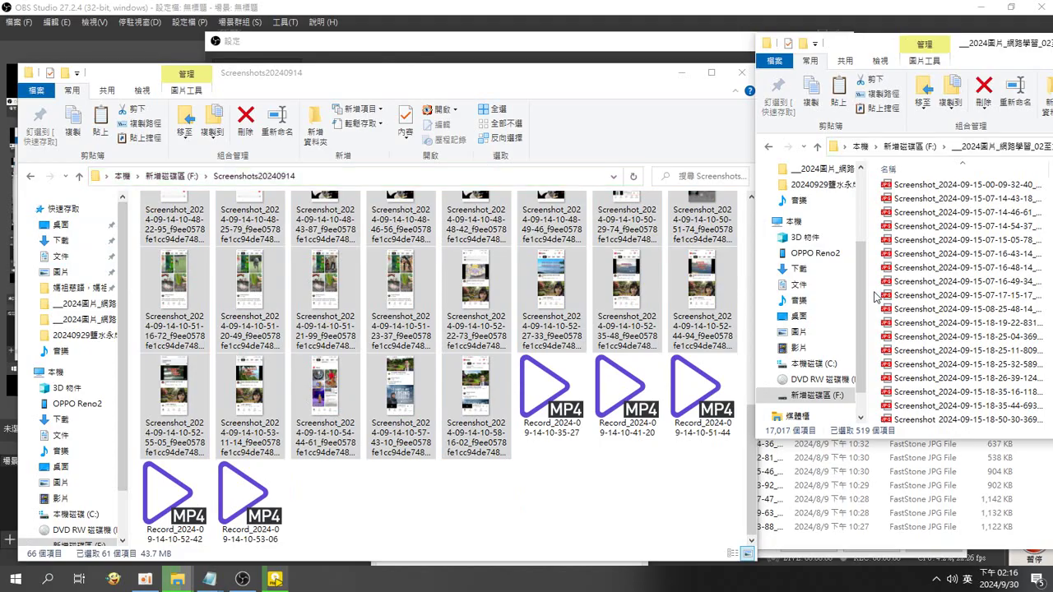
{"action": "key", "text": "alt+Up"}
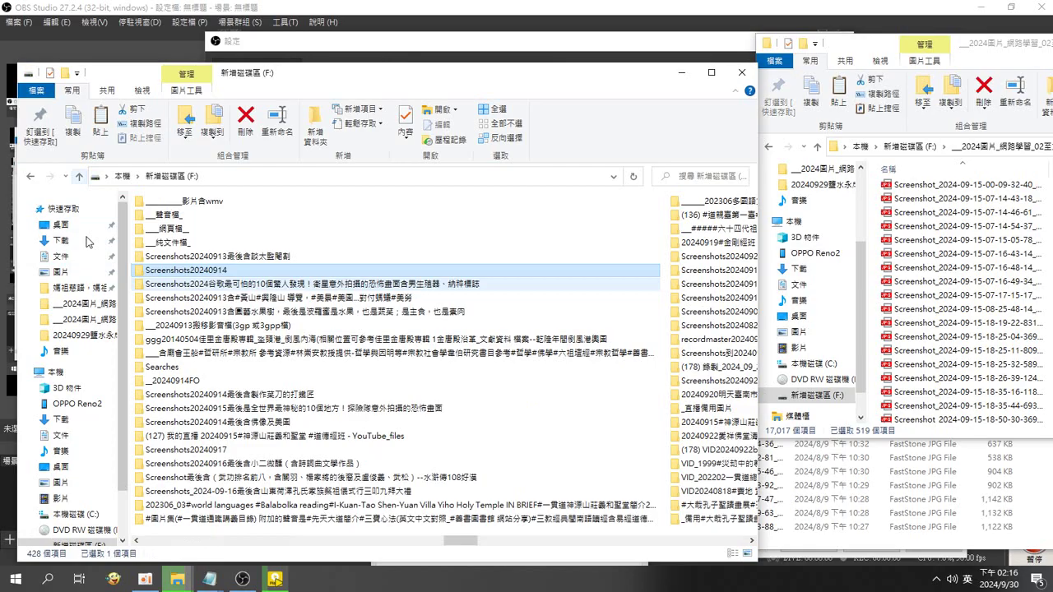
Copy all screenshots listed after the MP4 recordings in Screenshots20240913最後含談太監閹割 into the 02至九月份 folder, and return to drive F:.
{"action": "double_click", "coordinate": [216, 258]}
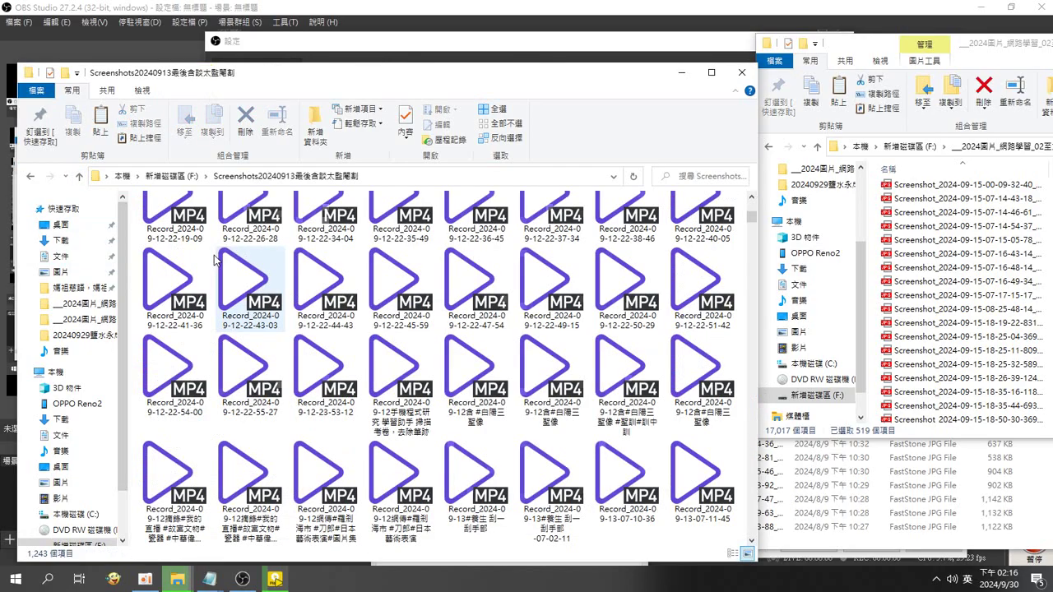
{"action": "scroll", "coordinate": [216, 257], "scroll_direction": "down", "scroll_amount": 5}
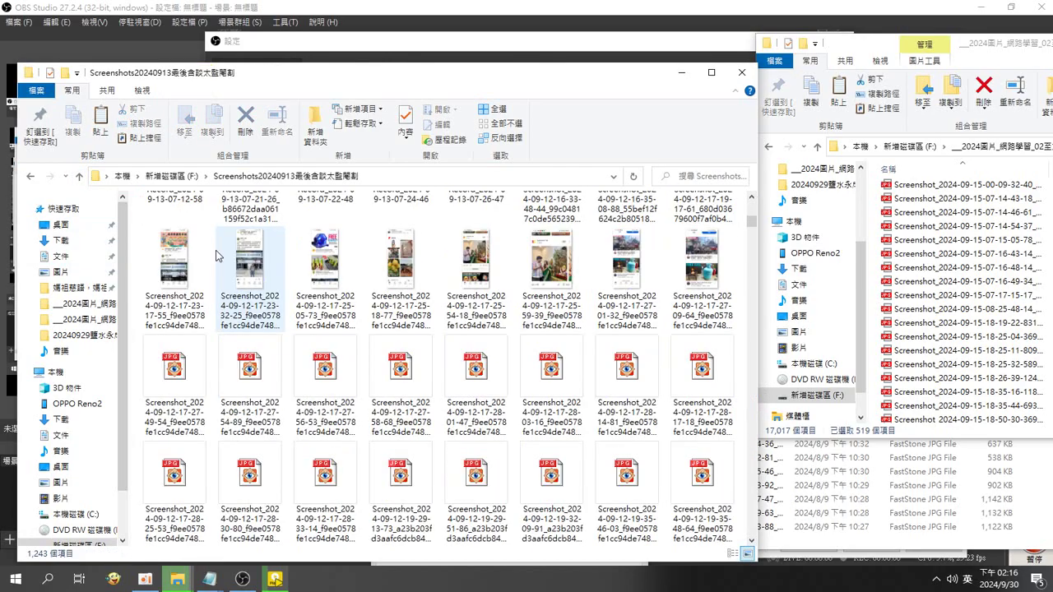
{"action": "scroll", "coordinate": [321, 251], "scroll_direction": "up", "scroll_amount": 3}
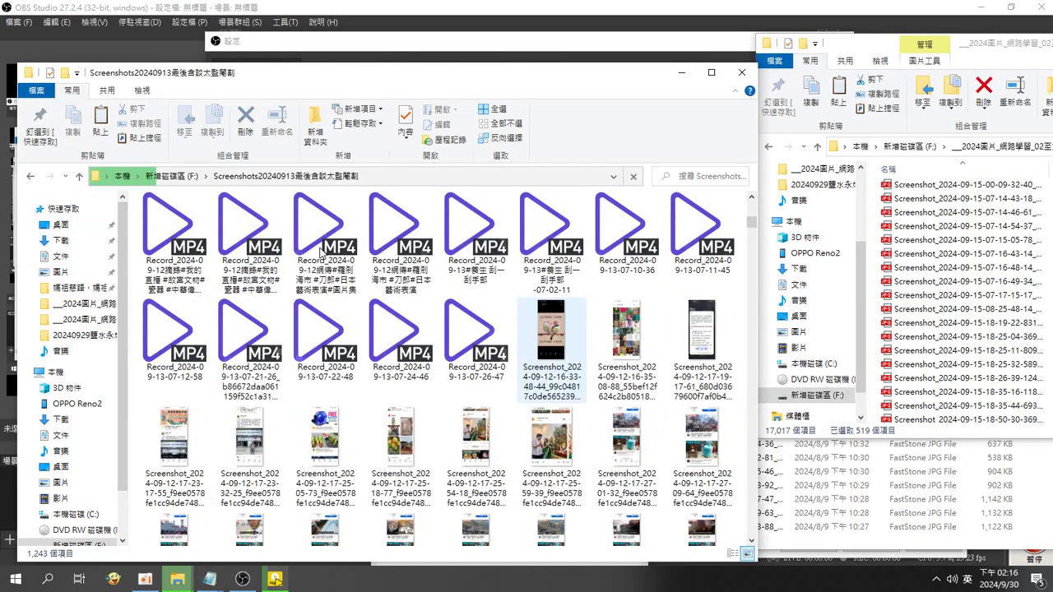
{"action": "scroll", "coordinate": [321, 251], "scroll_direction": "down", "scroll_amount": 15}
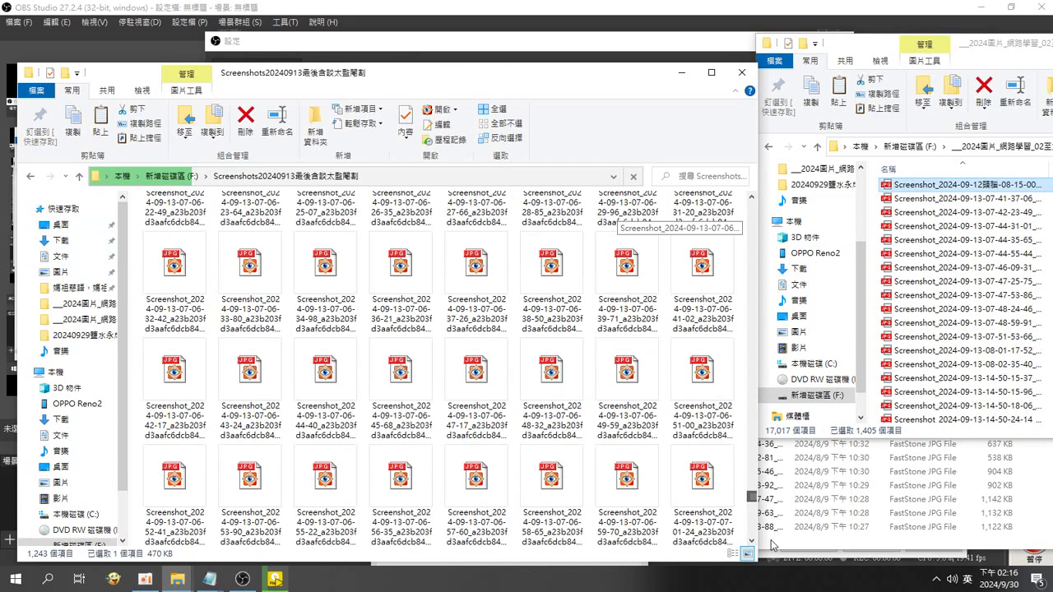
{"action": "key", "text": "shift+End"}
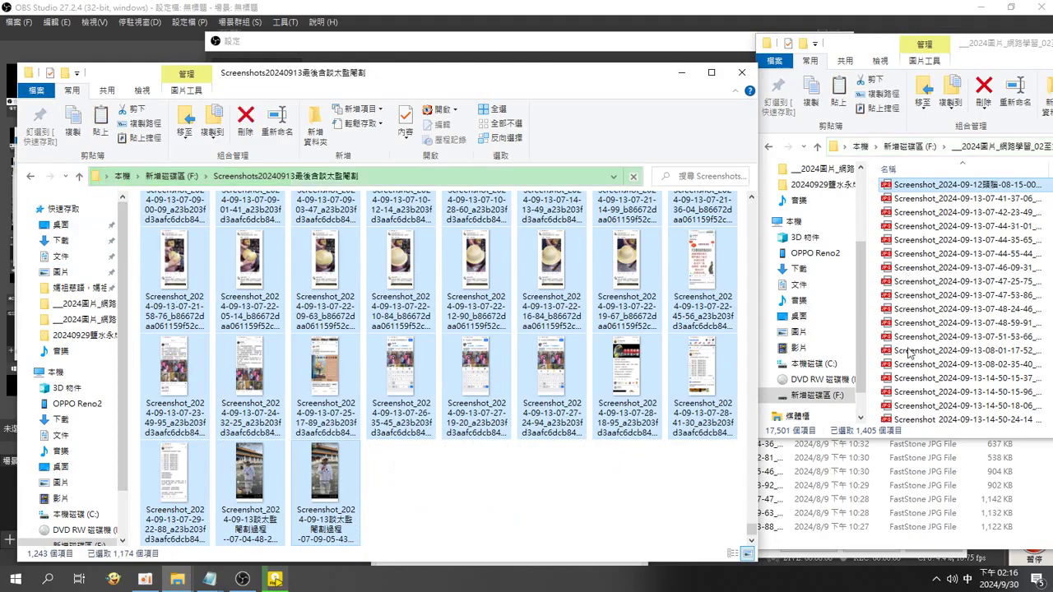
{"action": "left_click", "coordinate": [877, 293]}
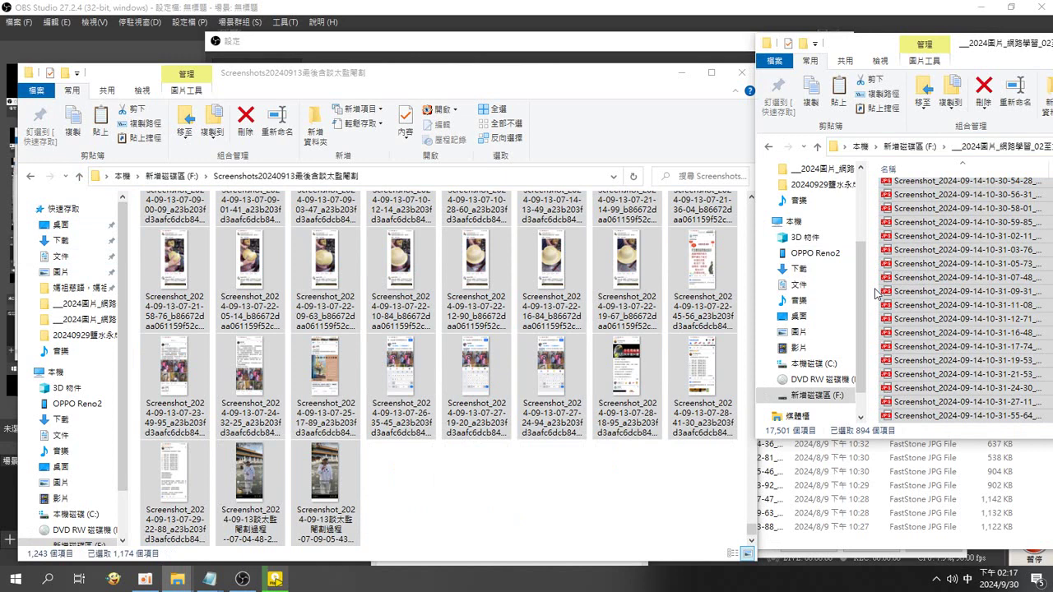
{"action": "left_click", "coordinate": [878, 292]}
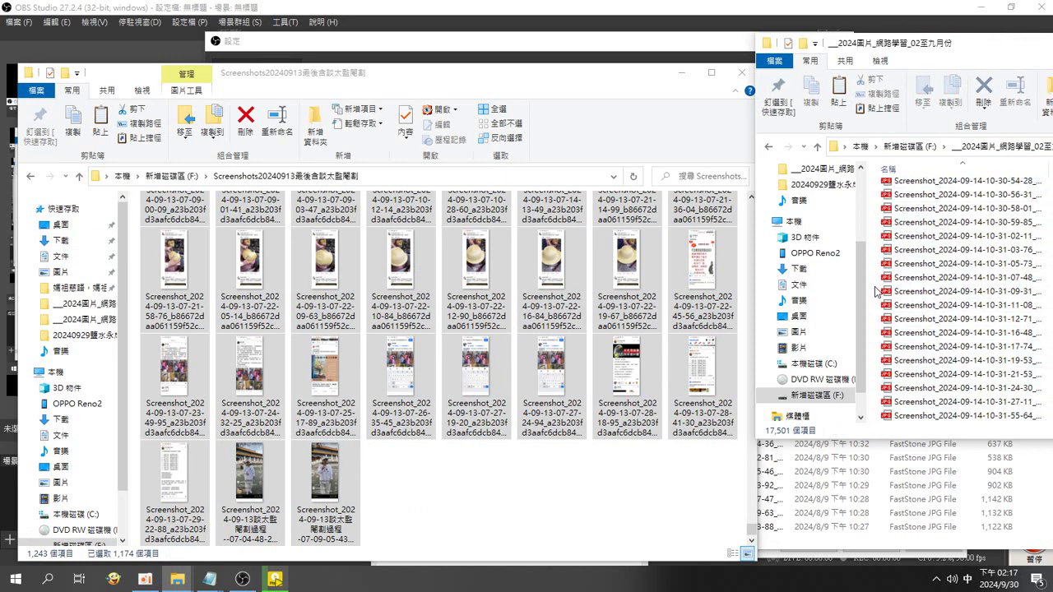
{"action": "key", "text": "ctrl+v"}
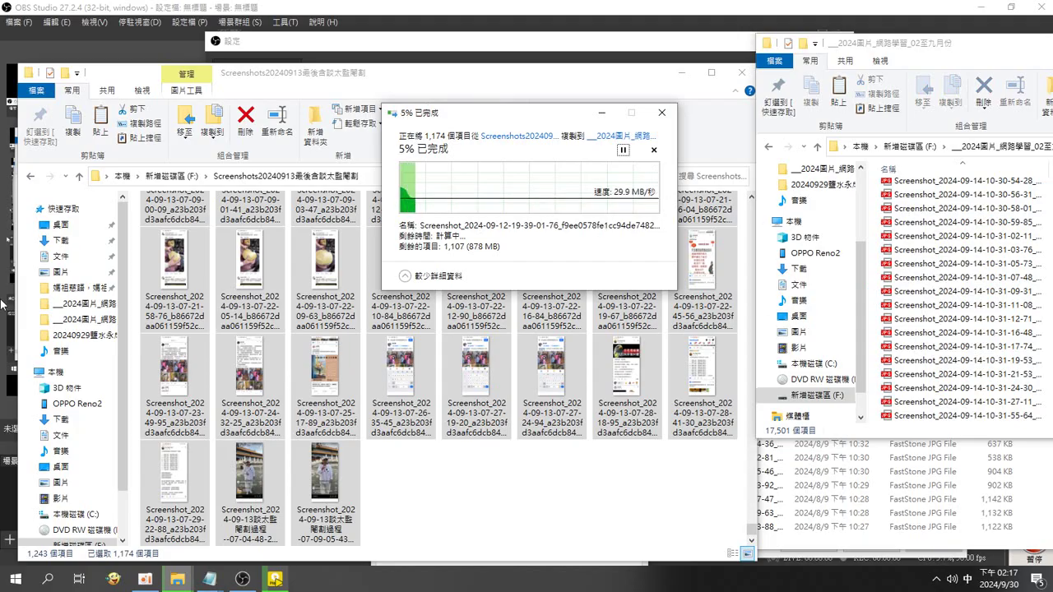
{"action": "left_click", "coordinate": [80, 176]}
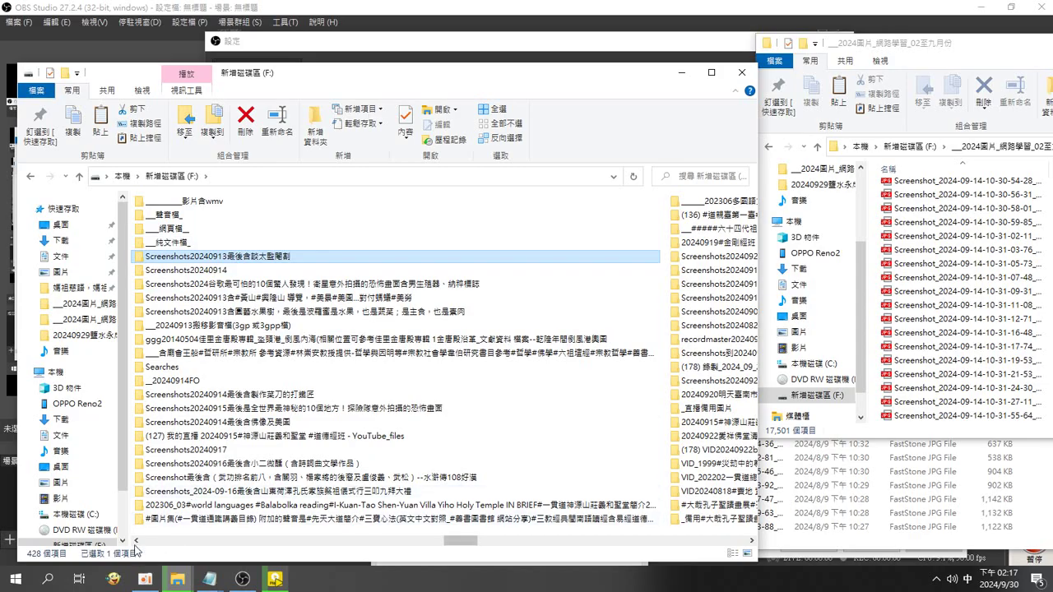
Try to copy the JPG pictures before the MP4 videos in Screenshots到20240925含道場活動圖片集 into the 02至九月份 folder, skip same-named files, and return to drive F:.
{"action": "left_click", "coordinate": [138, 542]}
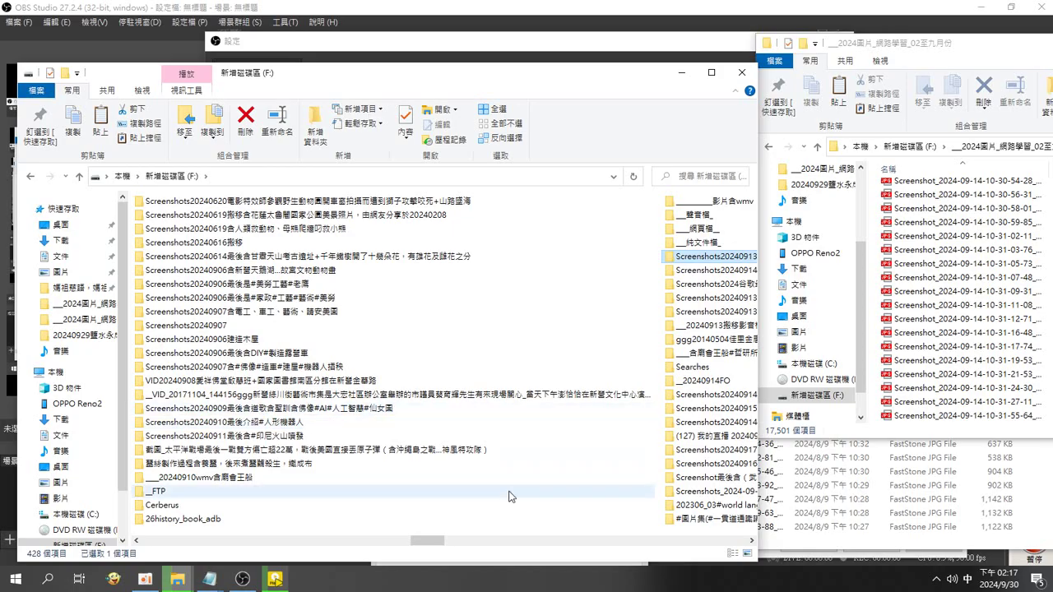
{"action": "left_click_drag", "start_coordinate": [434, 541], "coordinate": [524, 553]}
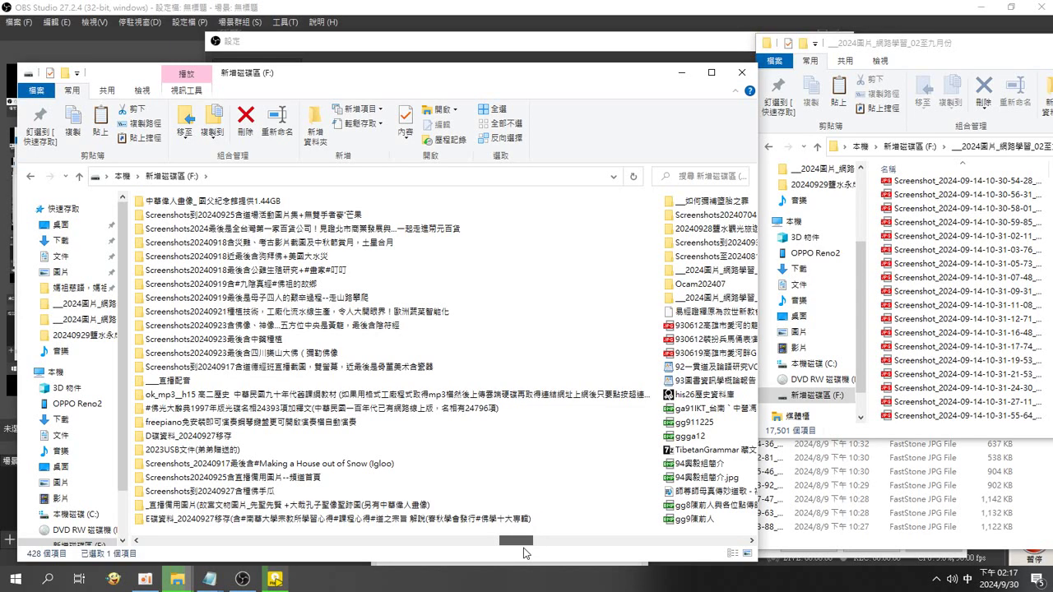
{"action": "left_click_drag", "start_coordinate": [524, 543], "coordinate": [472, 567]}
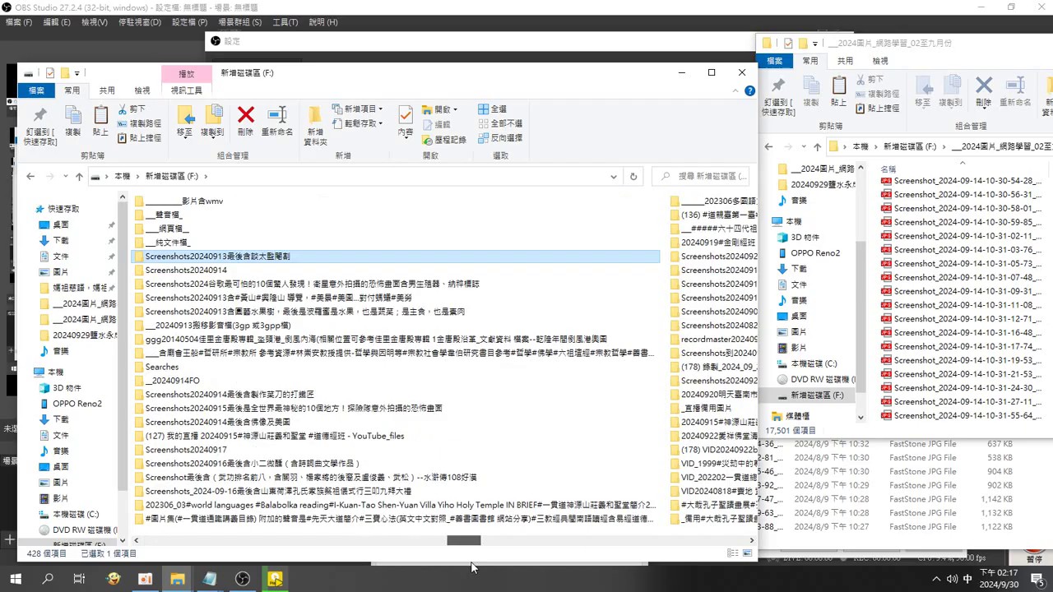
{"action": "left_click_drag", "start_coordinate": [472, 568], "coordinate": [557, 577]}
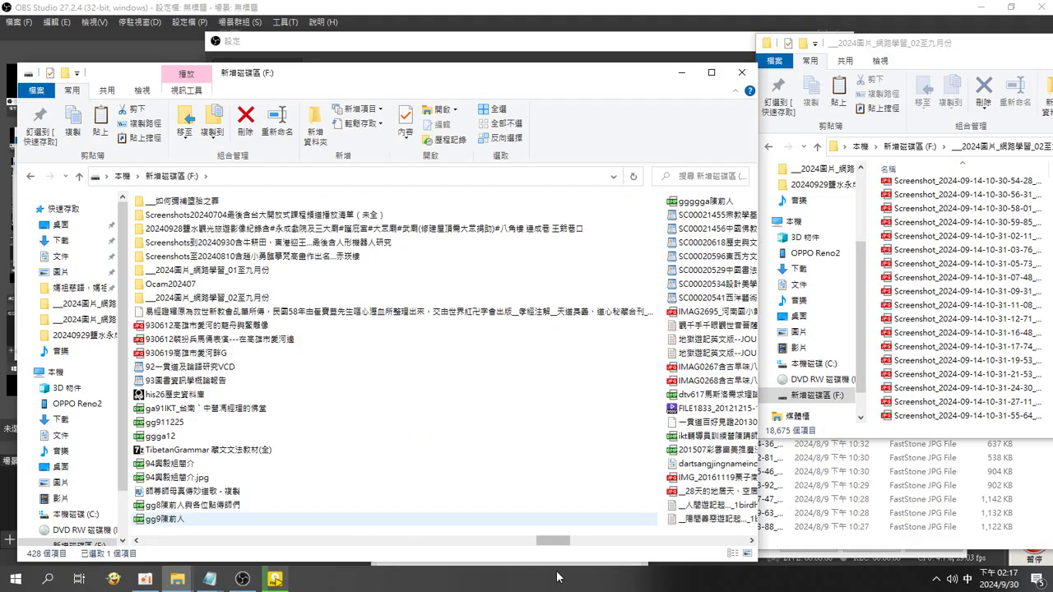
{"action": "left_click", "coordinate": [221, 540]}
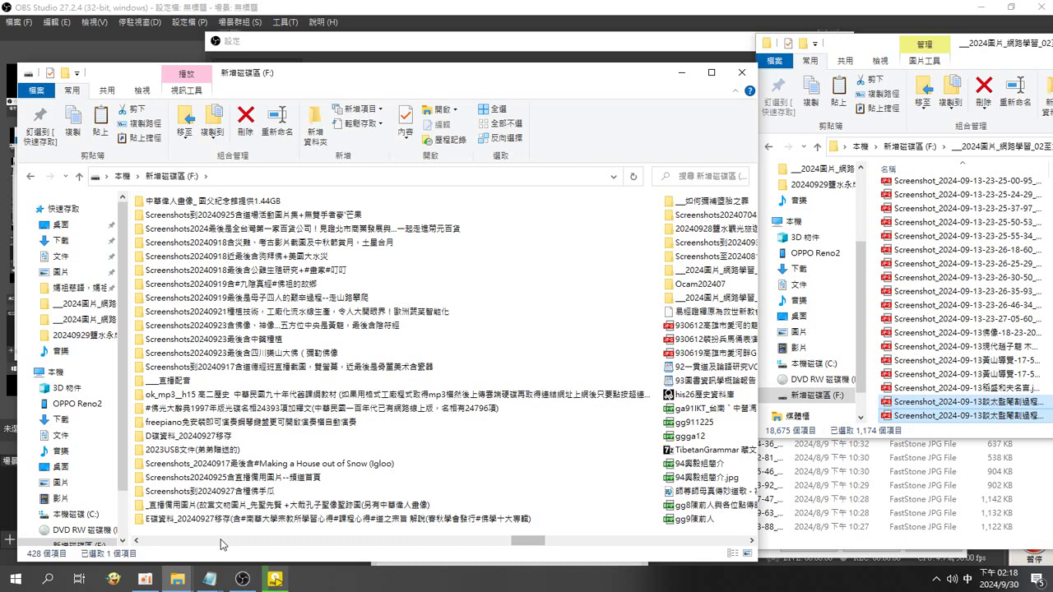
{"action": "double_click", "coordinate": [345, 214]}
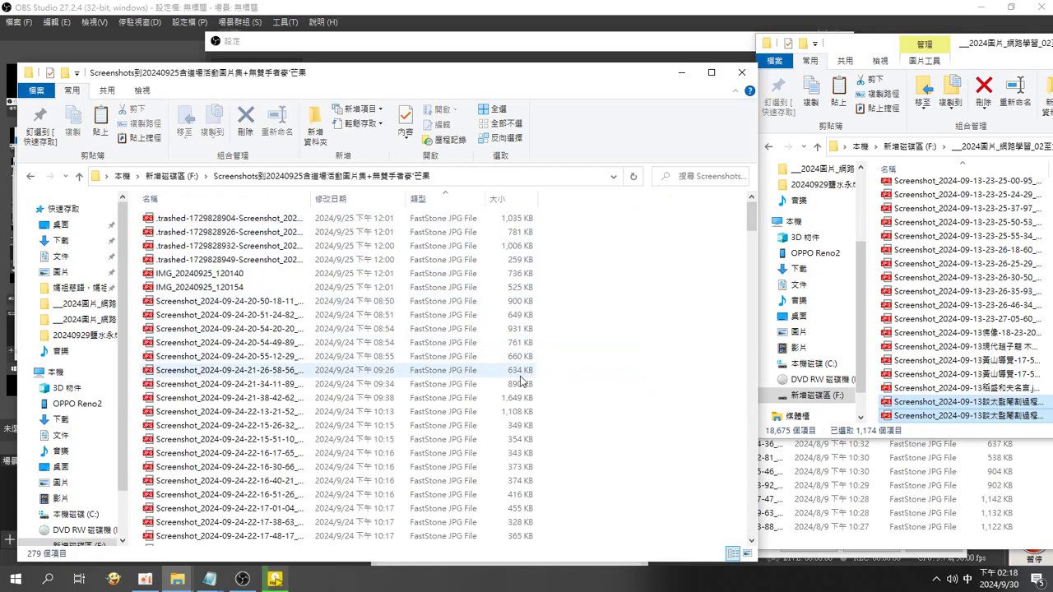
{"action": "key", "text": "ctrl+a"}
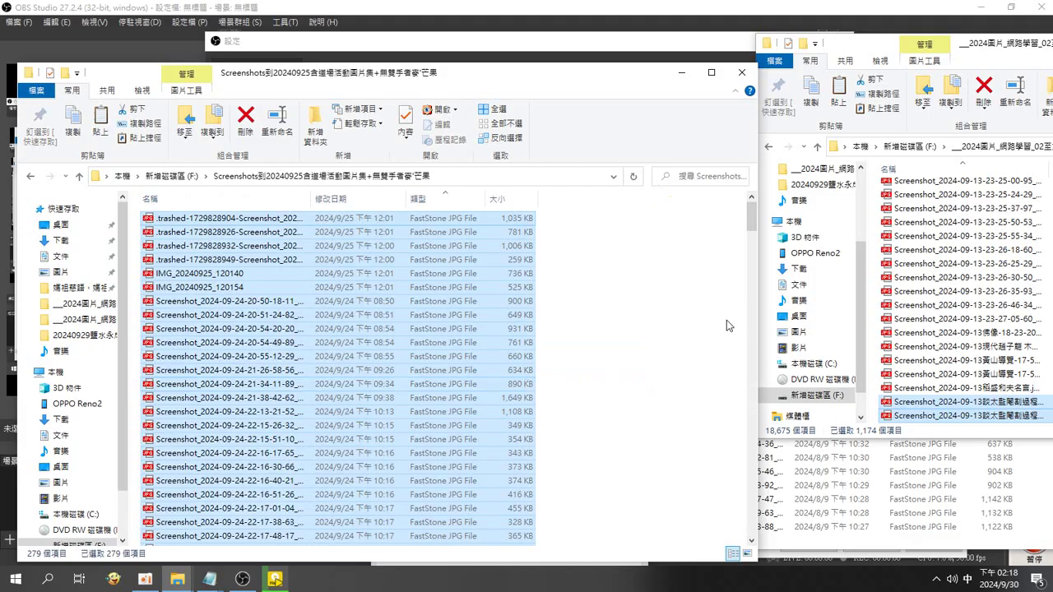
{"action": "scroll", "coordinate": [744, 300], "scroll_direction": "down", "scroll_amount": 5}
{"action": "scroll", "coordinate": [743, 300], "scroll_direction": "down", "scroll_amount": 20}
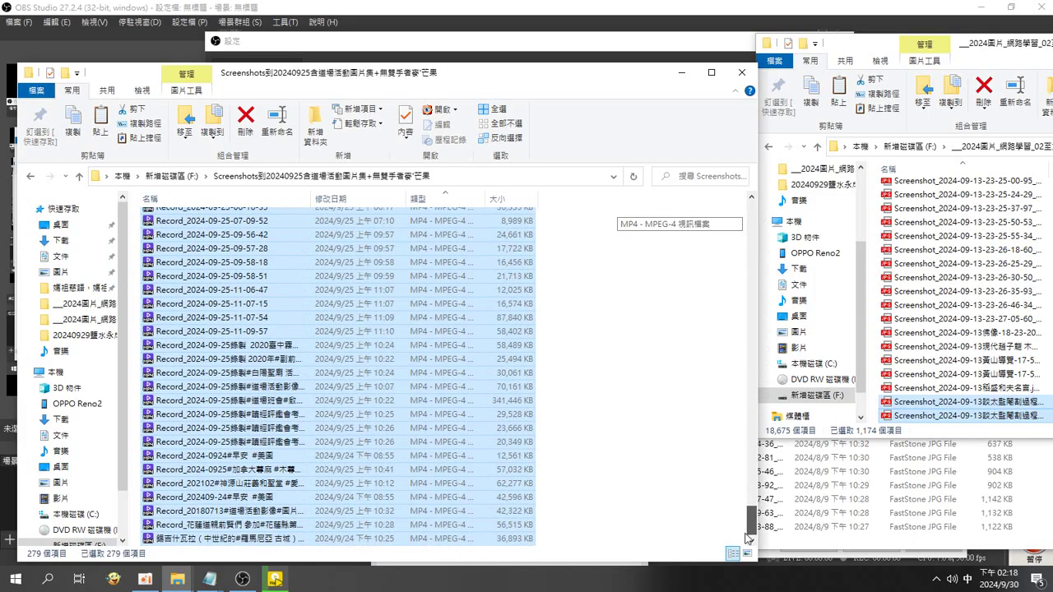
{"action": "scroll", "coordinate": [738, 455], "scroll_direction": "down", "scroll_amount": 2}
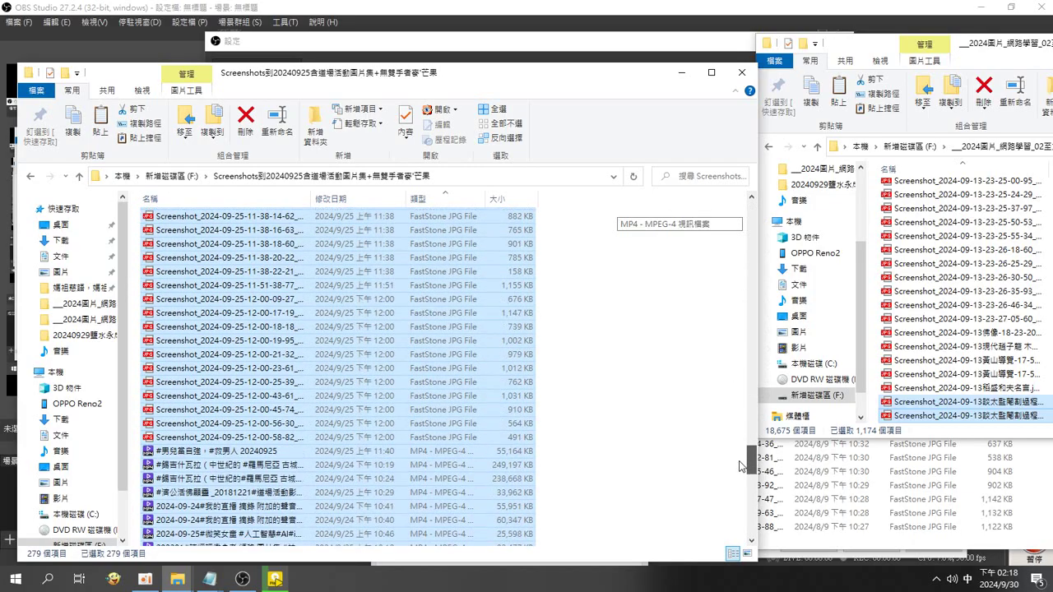
{"action": "left_click", "coordinate": [272, 442], "text": "shift"}
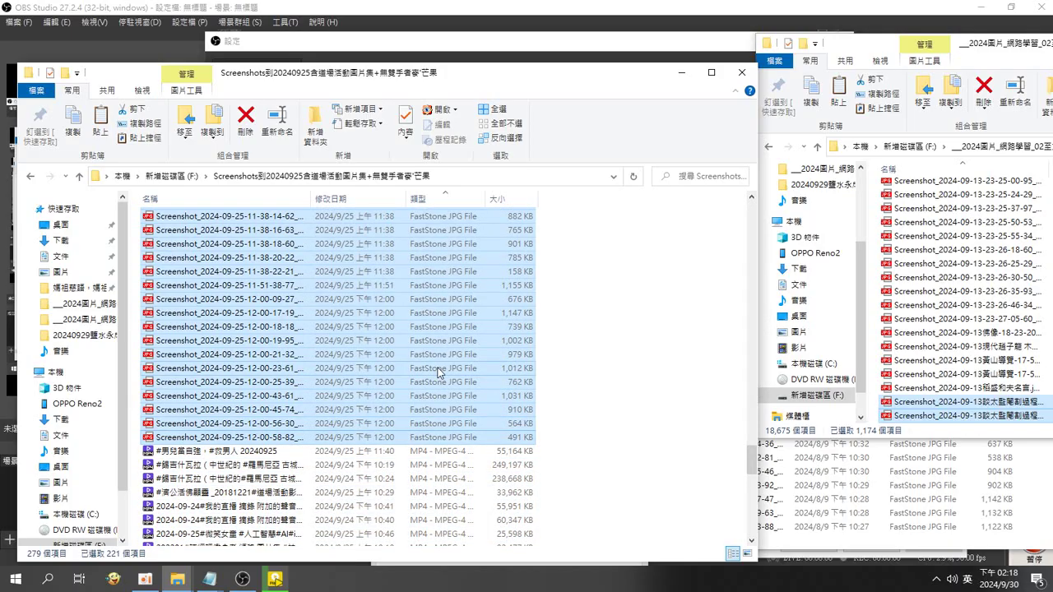
{"action": "left_click", "coordinate": [878, 326]}
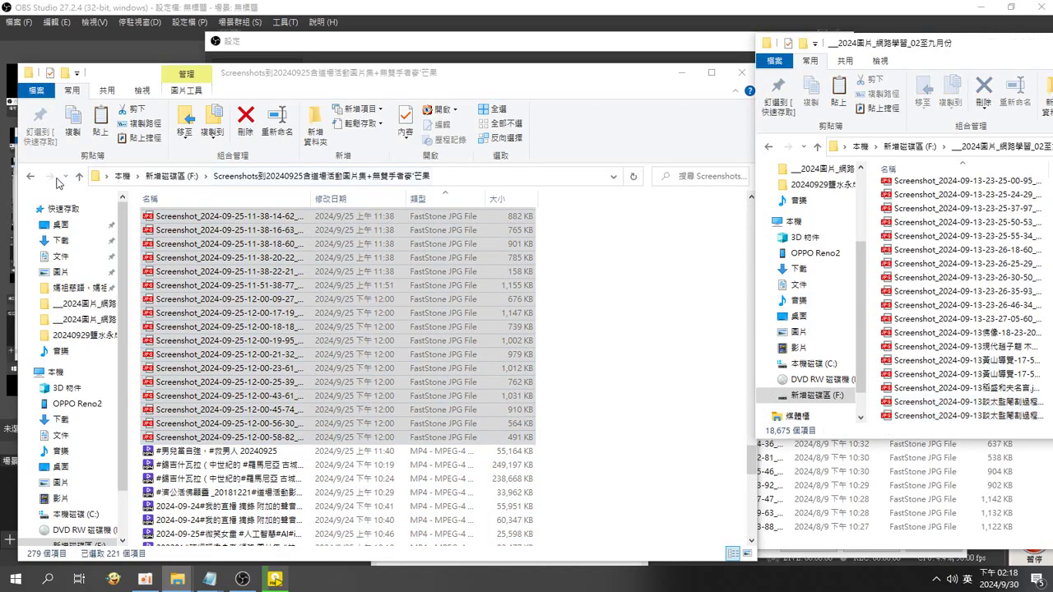
{"action": "key", "text": "ctrl+v"}
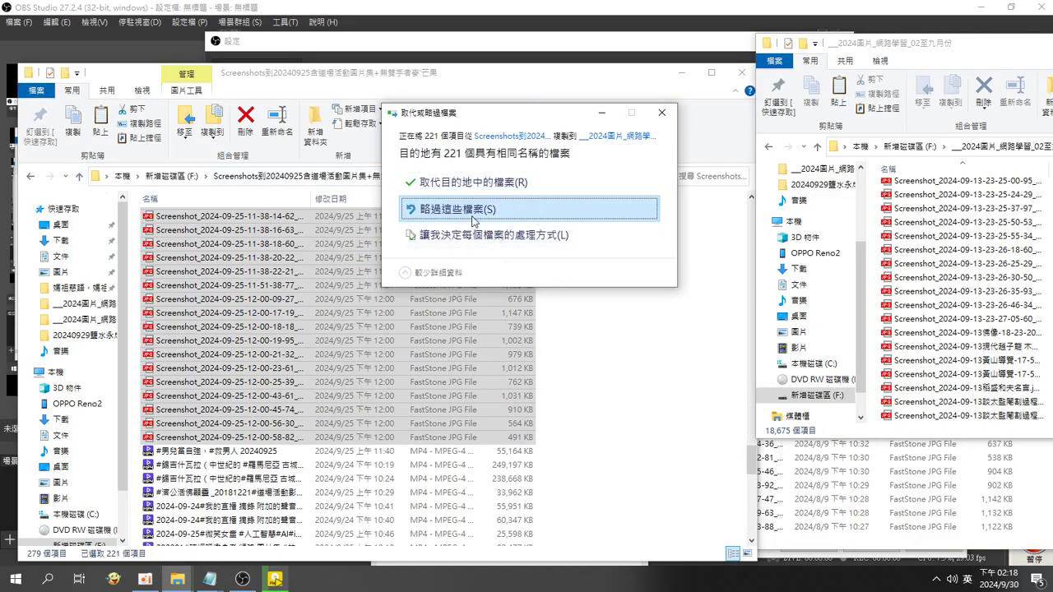
{"action": "left_click", "coordinate": [473, 181]}
{"action": "left_click", "coordinate": [79, 176]}
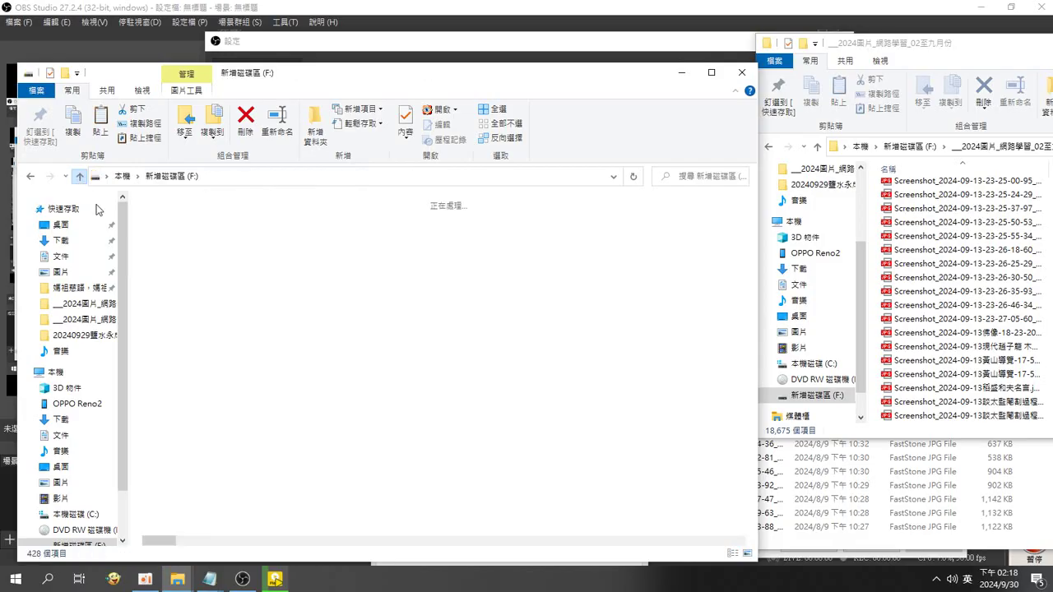
Try to copy the screenshots between the MP4 videos in Screenshots2024最後是全台灣第一家百貨公司 into the 02至九月份 folder, skip same-named files, and return to drive F:.
{"action": "double_click", "coordinate": [241, 230]}
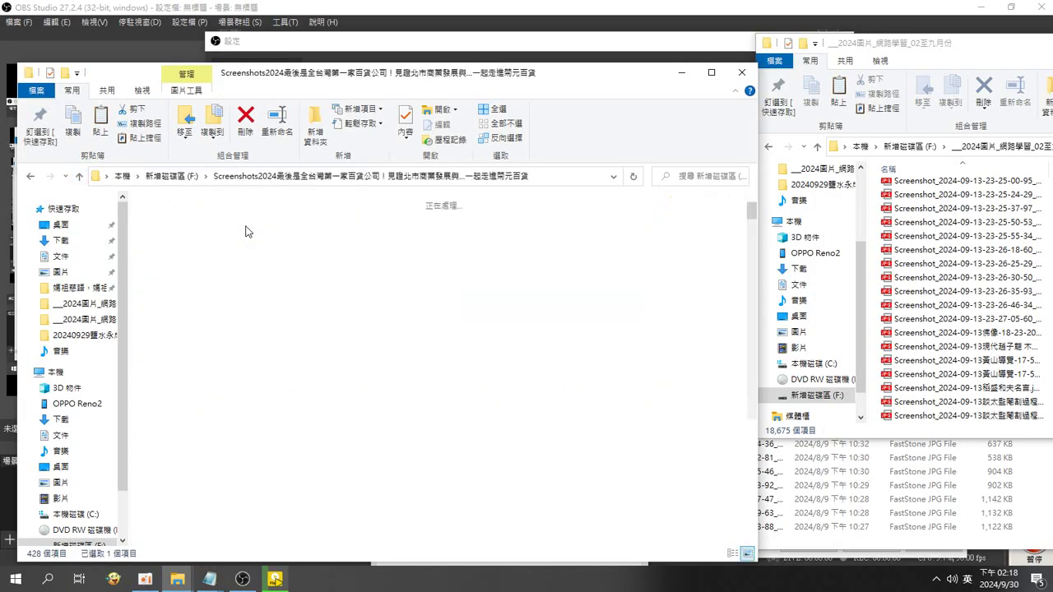
{"action": "left_click", "coordinate": [752, 431]}
{"action": "left_click", "coordinate": [752, 432]}
{"action": "left_click", "coordinate": [752, 433]}
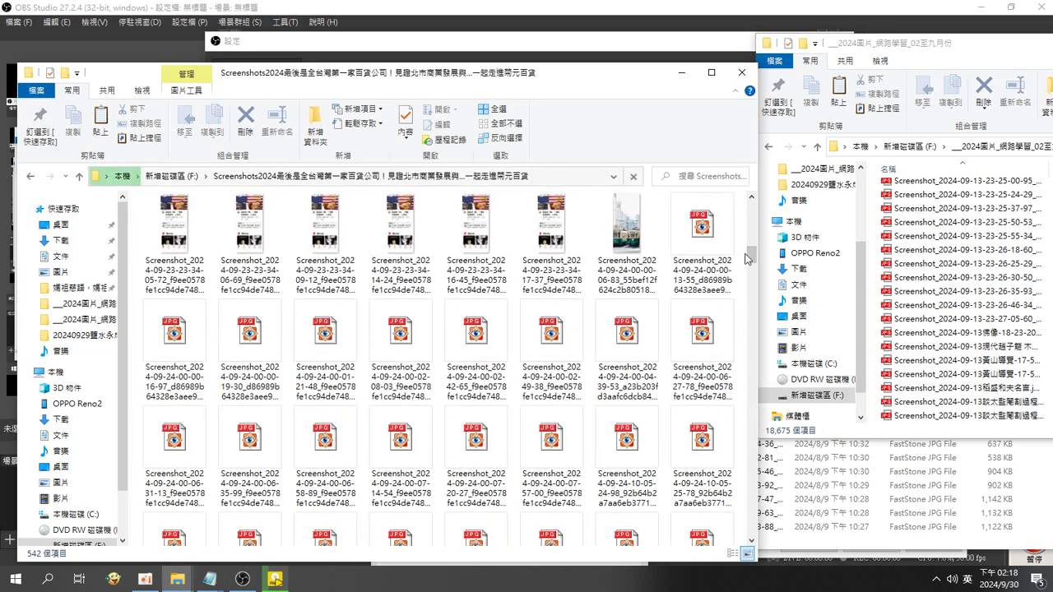
{"action": "left_click_drag", "start_coordinate": [752, 251], "coordinate": [760, 203]}
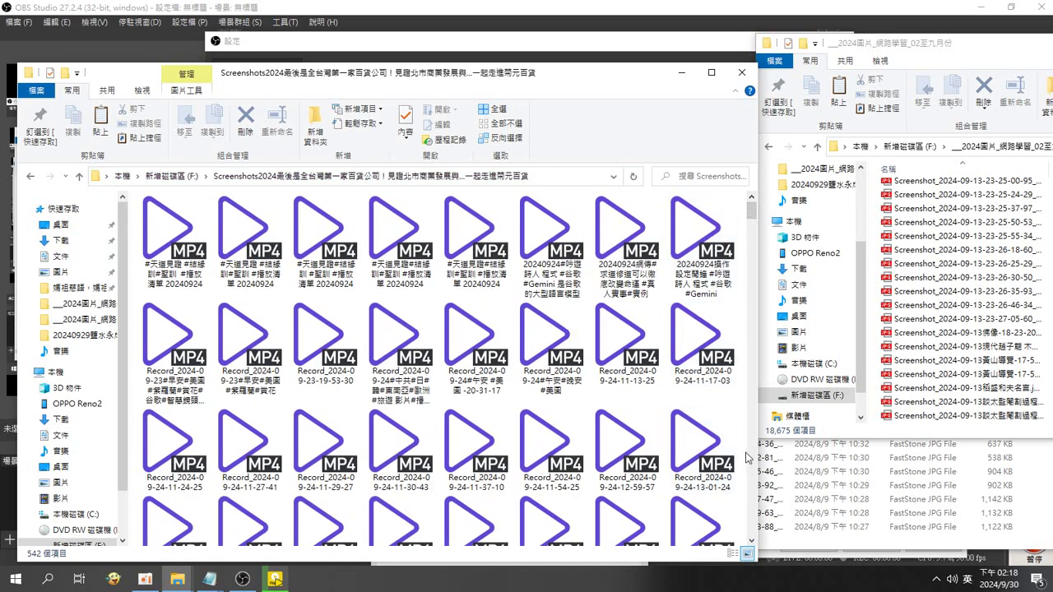
{"action": "left_click", "coordinate": [752, 481]}
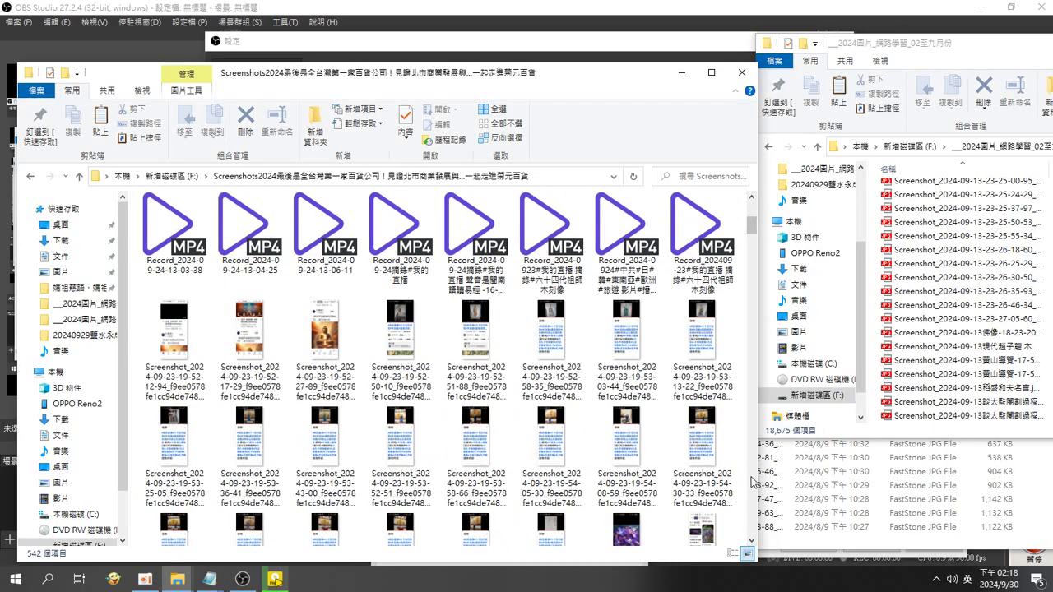
{"action": "left_click", "coordinate": [164, 345]}
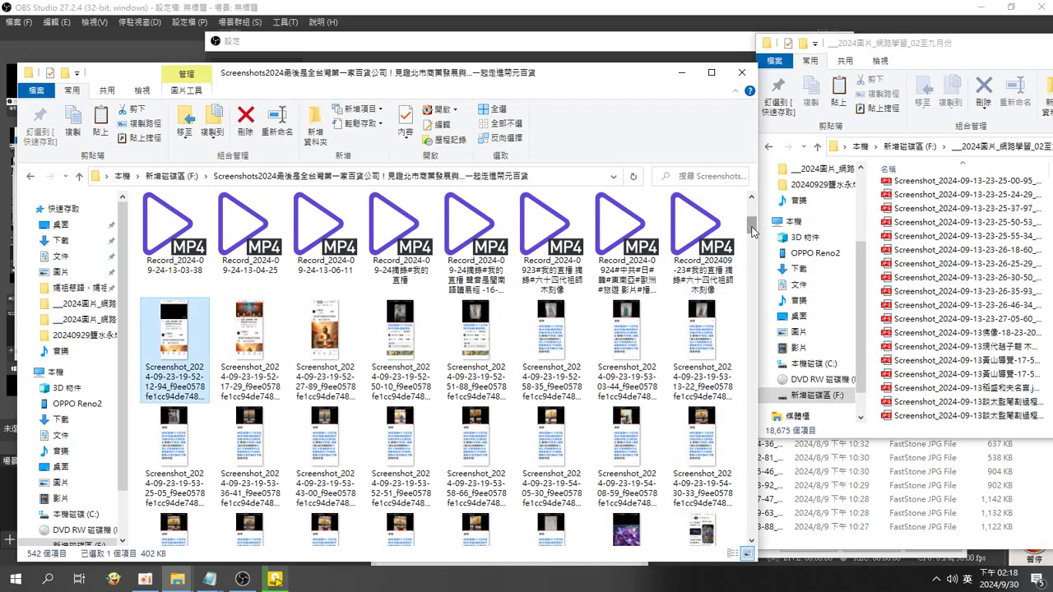
{"action": "left_click_drag", "start_coordinate": [752, 235], "coordinate": [757, 560]}
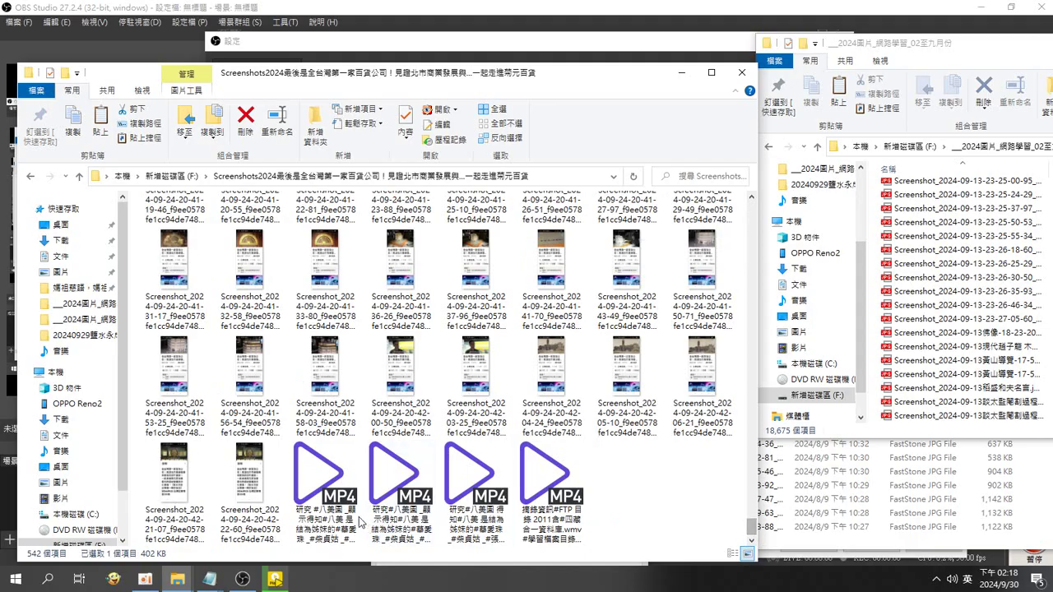
{"action": "left_click", "coordinate": [257, 494], "text": "shift"}
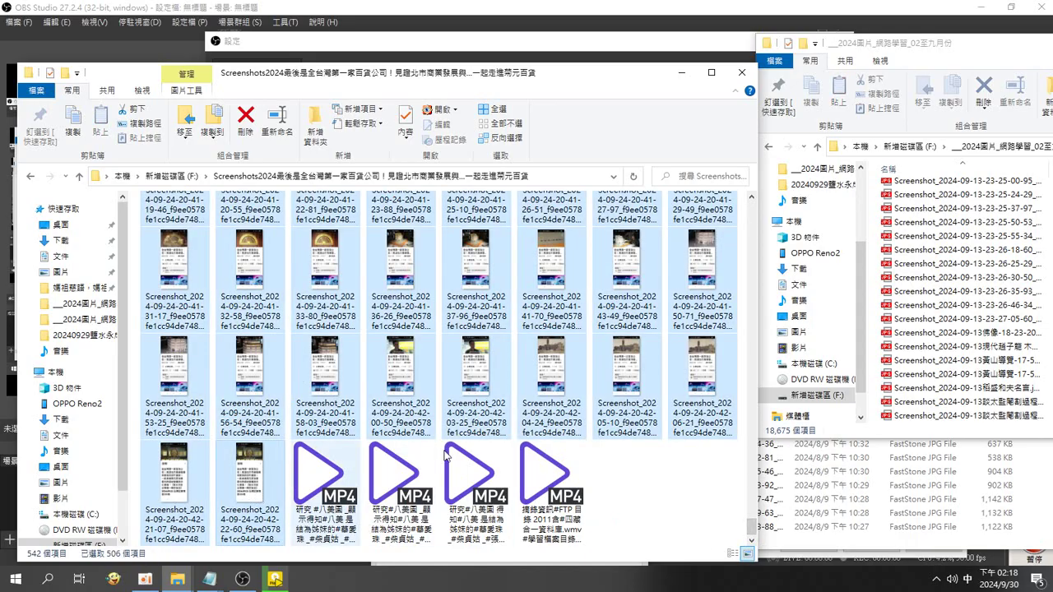
{"action": "left_click", "coordinate": [872, 302]}
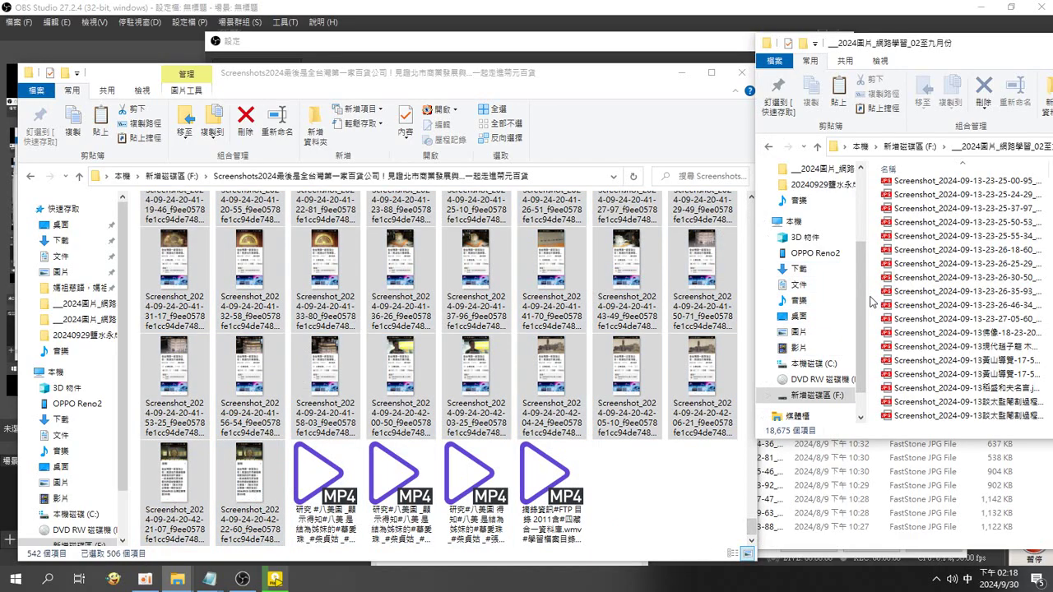
{"action": "key", "text": "ctrl+v"}
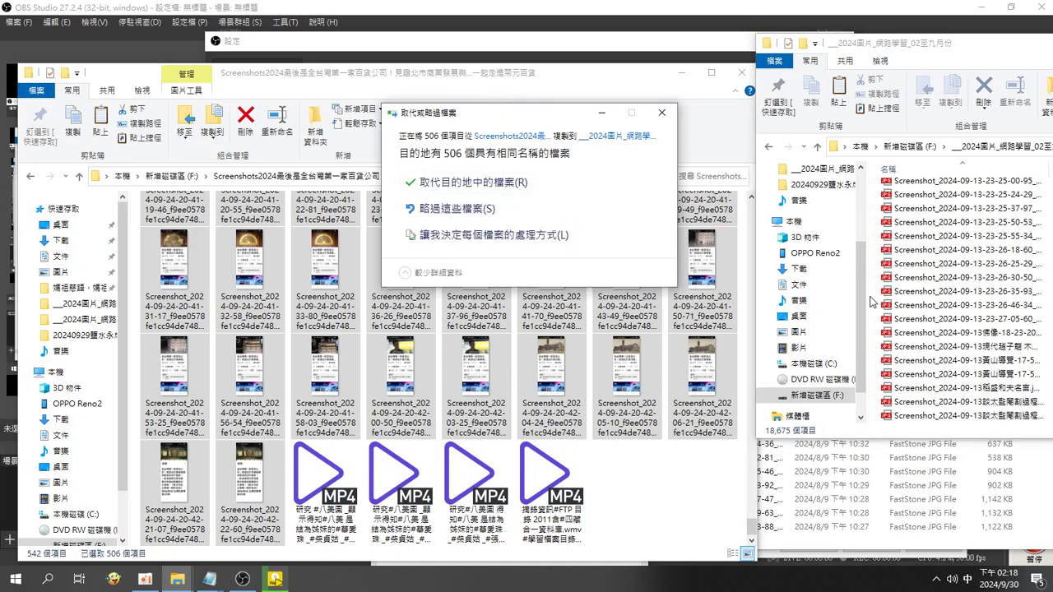
{"action": "left_click", "coordinate": [479, 208]}
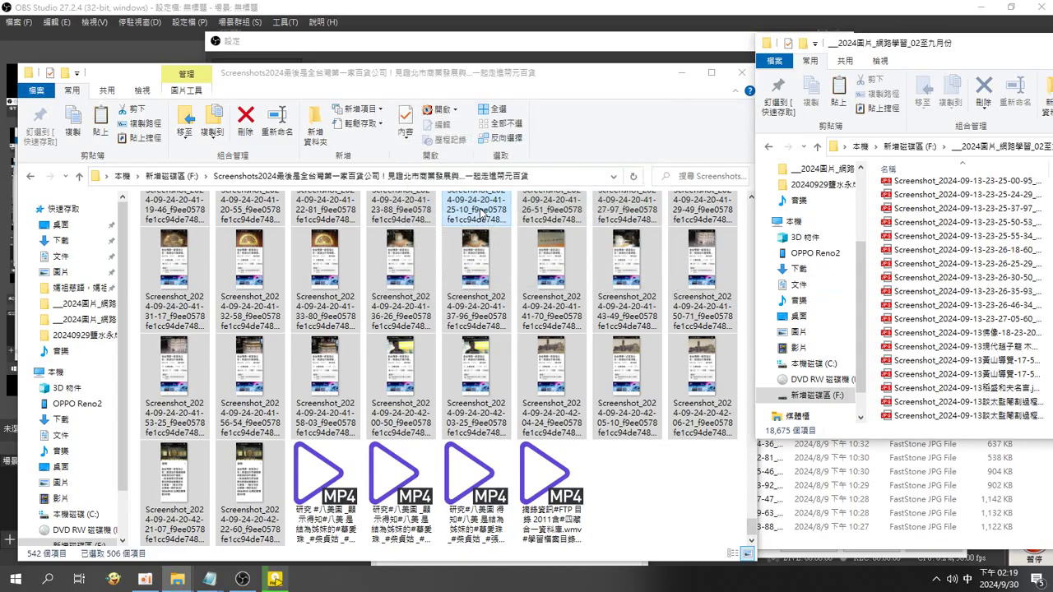
{"action": "left_click", "coordinate": [80, 178]}
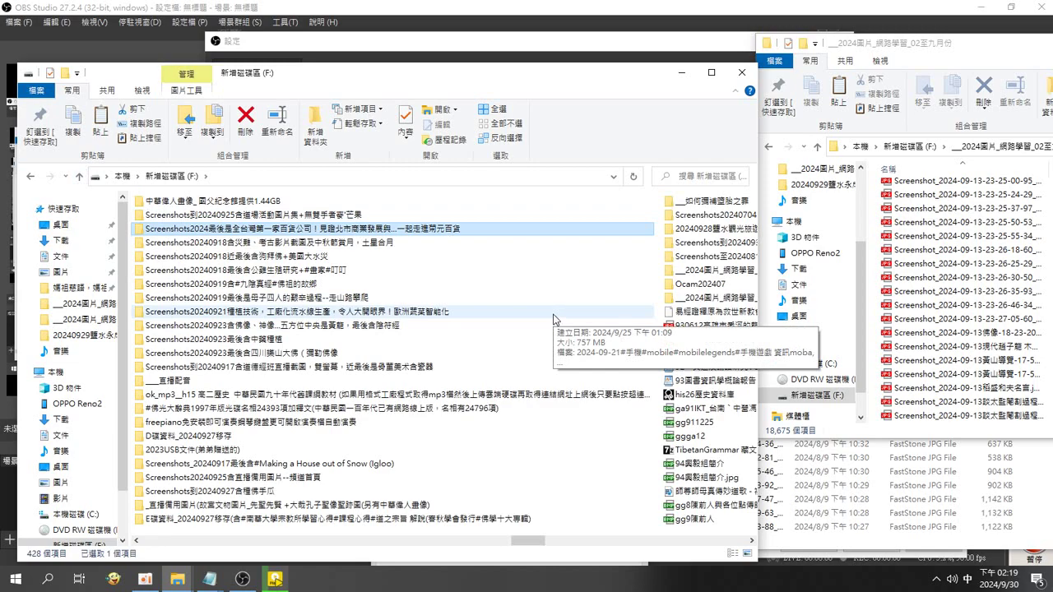
Look through the folder list in the root of drive F: for 2024 screenshot folders still to copy.
{"action": "scroll", "coordinate": [555, 315], "scroll_direction": "up", "scroll_amount": 3}
{"action": "scroll", "coordinate": [551, 317], "scroll_direction": "up", "scroll_amount": 3}
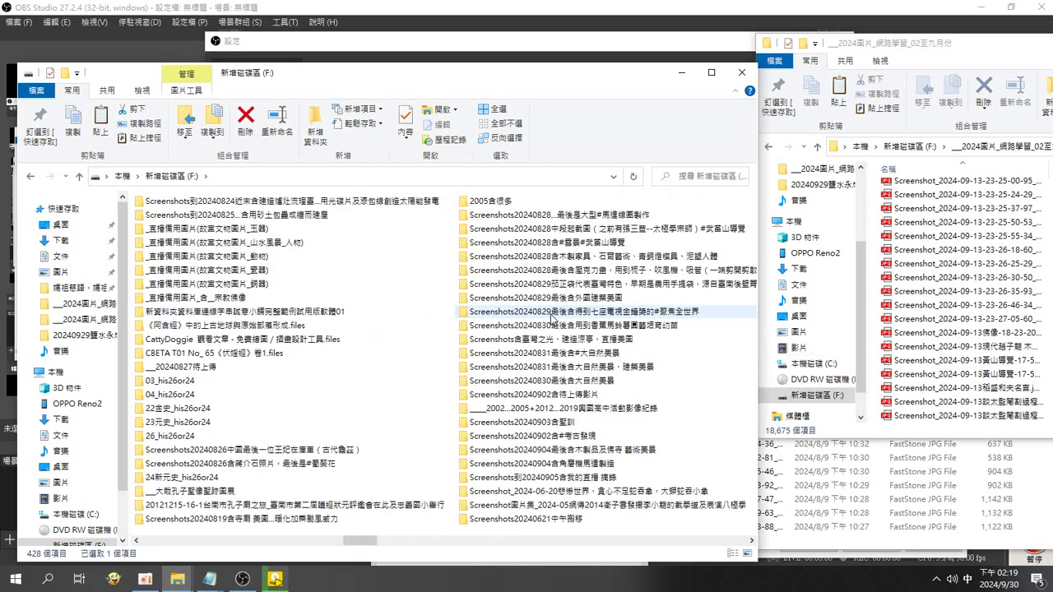
{"action": "scroll", "coordinate": [551, 315], "scroll_direction": "up", "scroll_amount": 5}
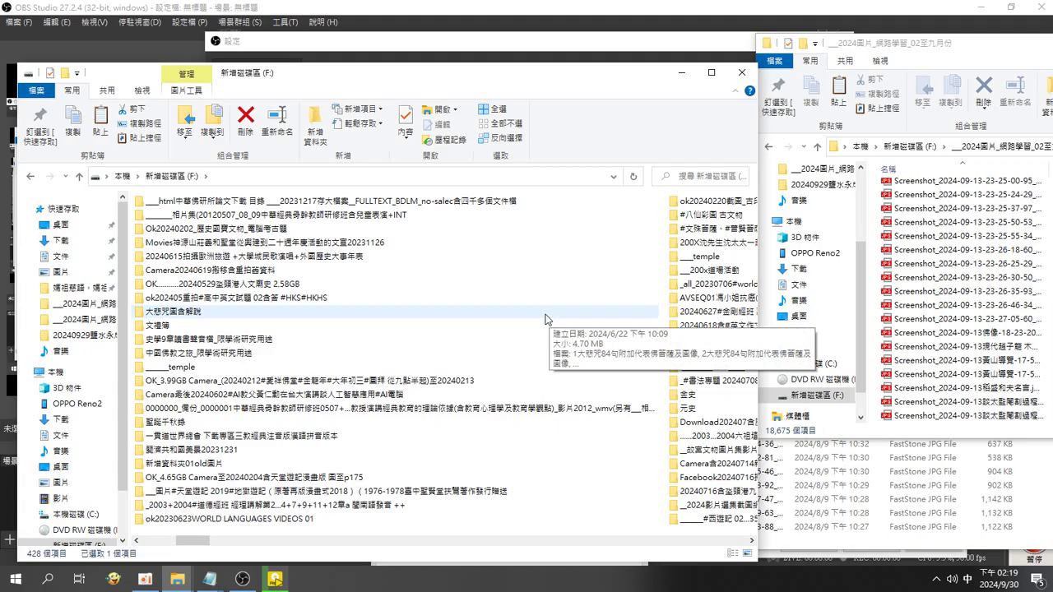
{"action": "scroll", "coordinate": [547, 319], "scroll_direction": "up", "scroll_amount": 1}
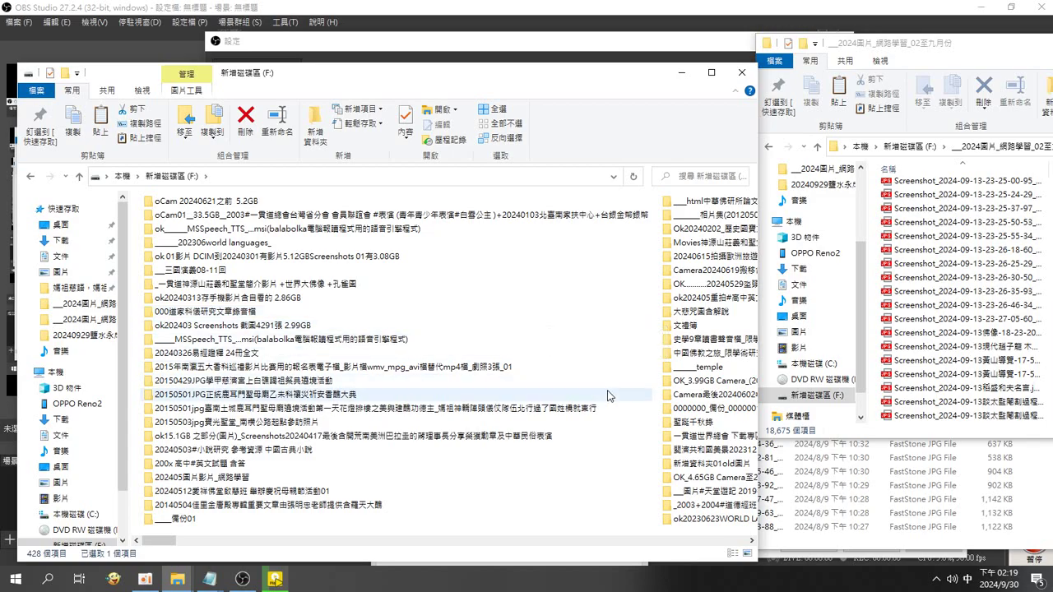
{"action": "left_click", "coordinate": [691, 542]}
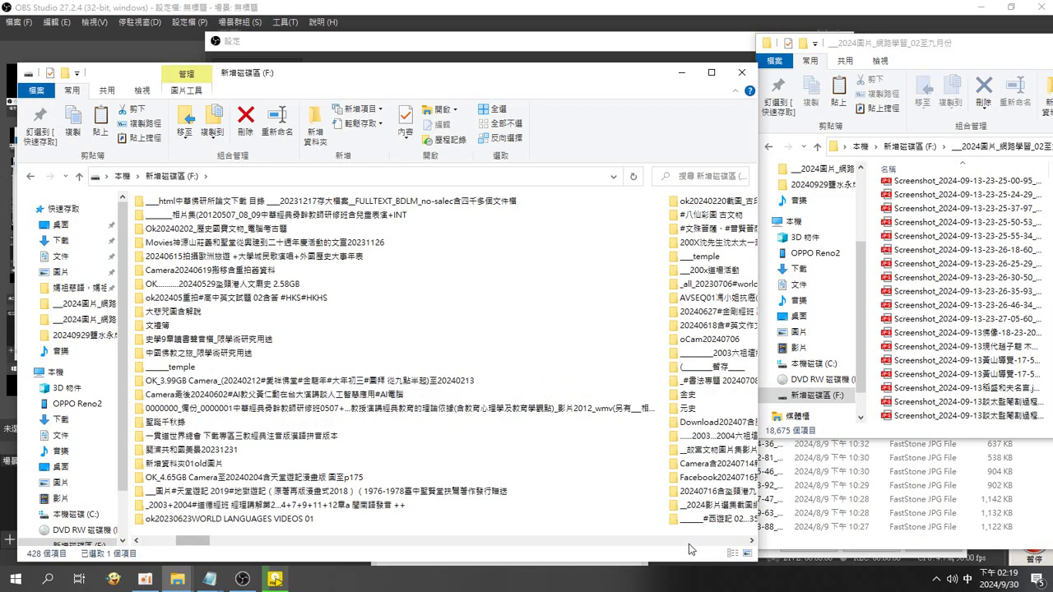
{"action": "left_click", "coordinate": [689, 543]}
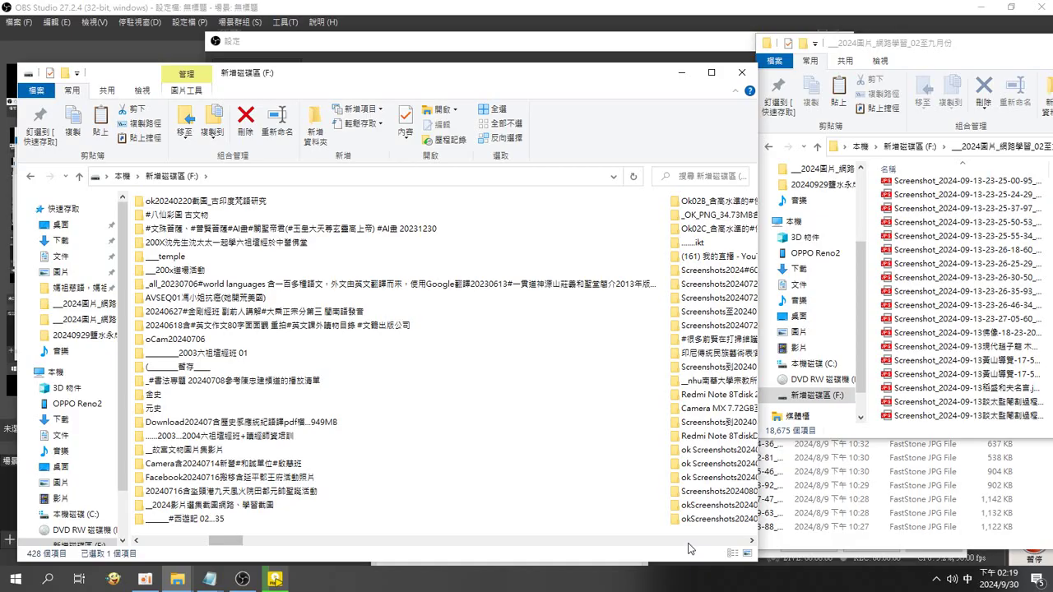
{"action": "left_click", "coordinate": [690, 542]}
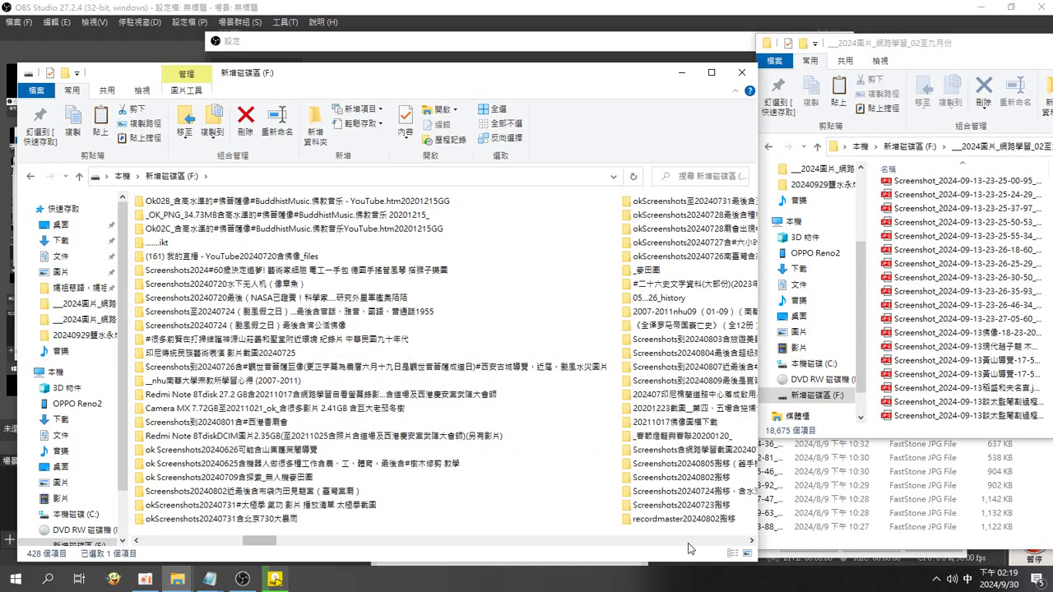
{"action": "left_click", "coordinate": [690, 542]}
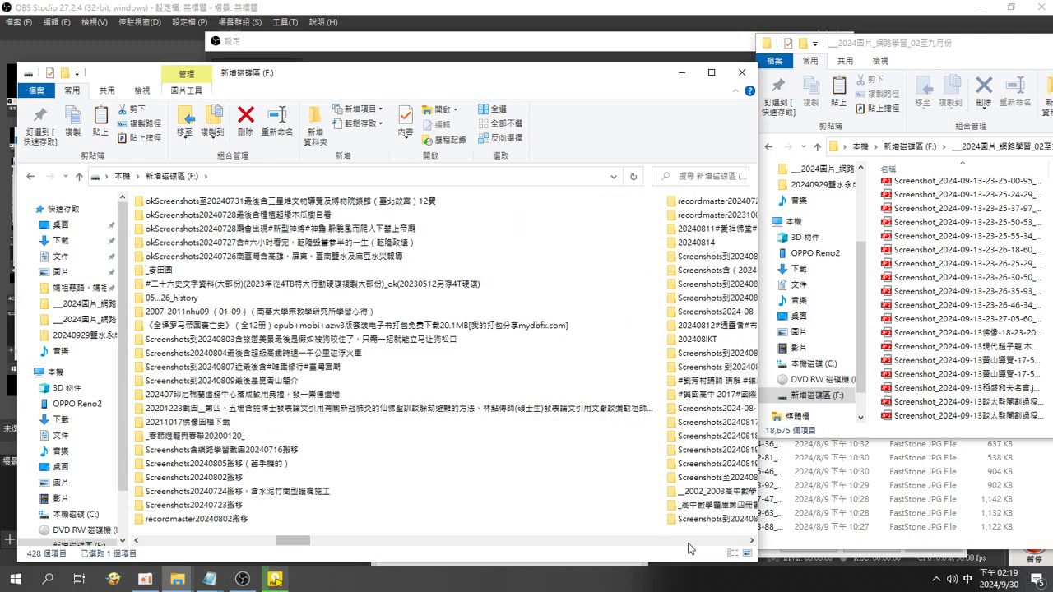
{"action": "left_click", "coordinate": [690, 541]}
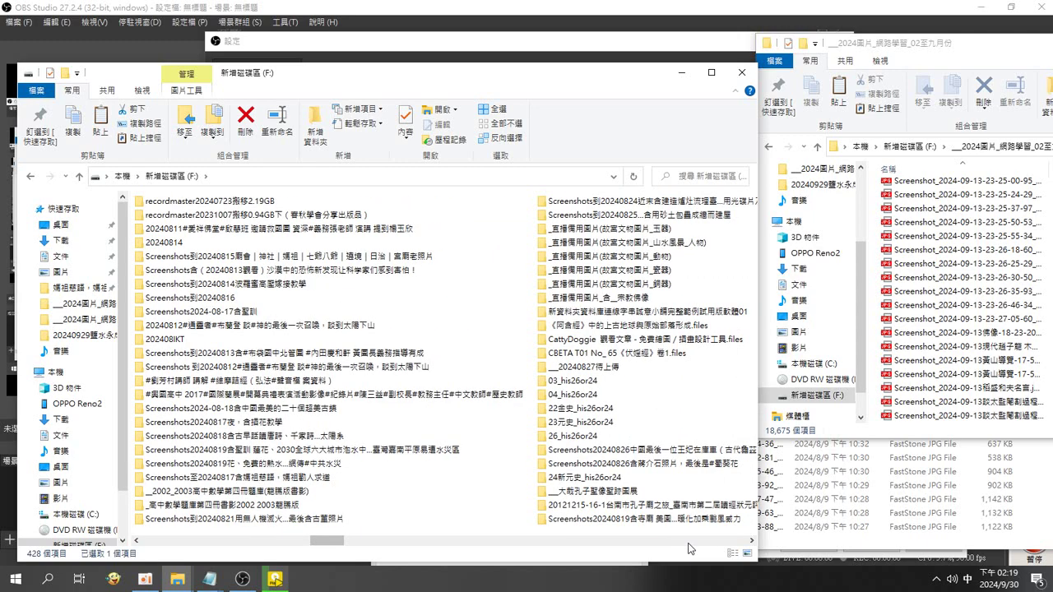
{"action": "left_click", "coordinate": [689, 543]}
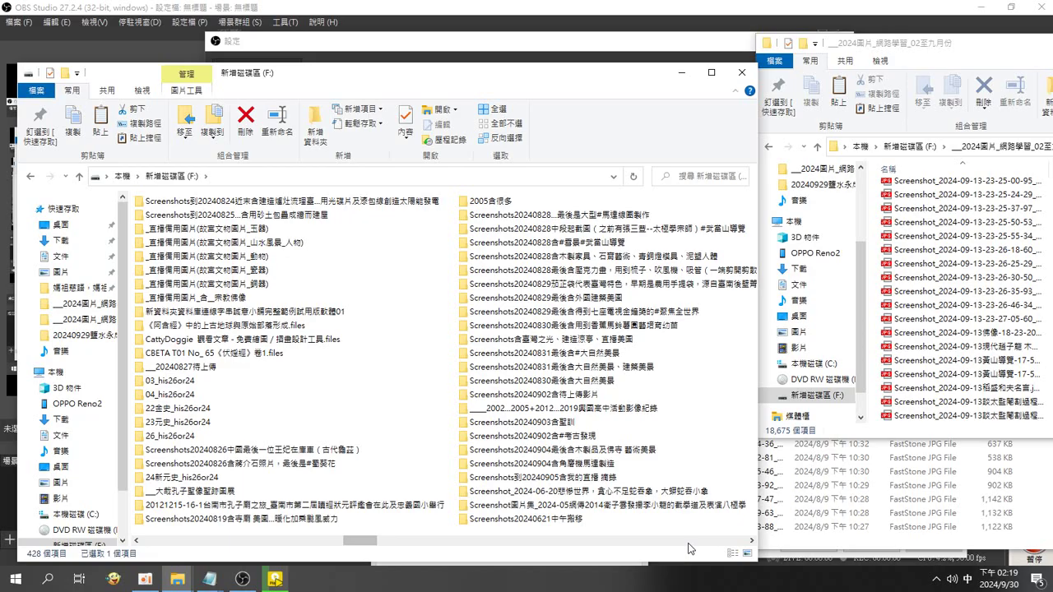
{"action": "left_click", "coordinate": [689, 542]}
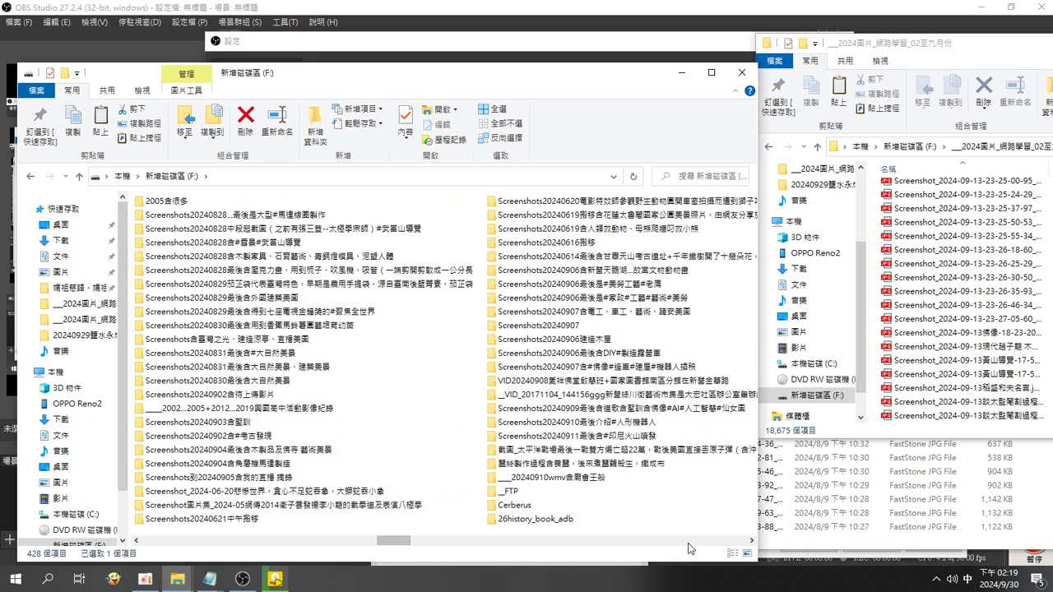
{"action": "left_click", "coordinate": [690, 541]}
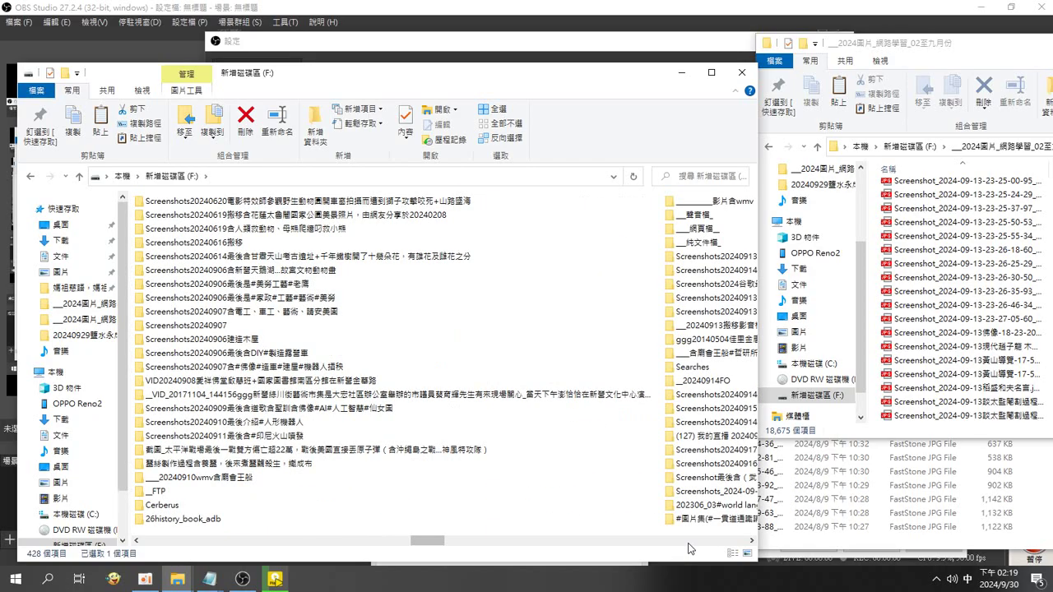
{"action": "left_click", "coordinate": [689, 542]}
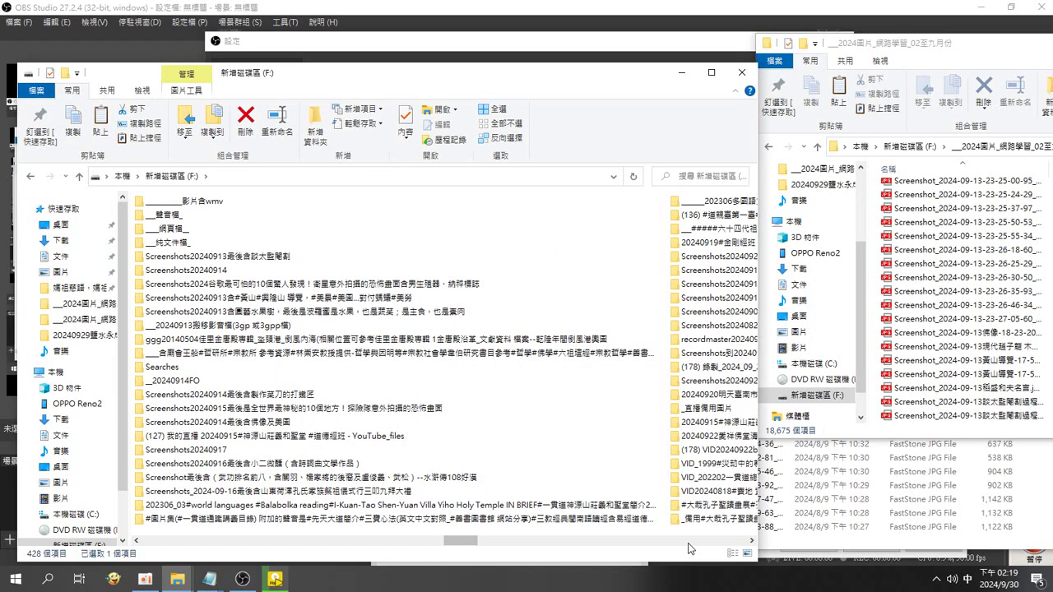
{"action": "left_click", "coordinate": [689, 542]}
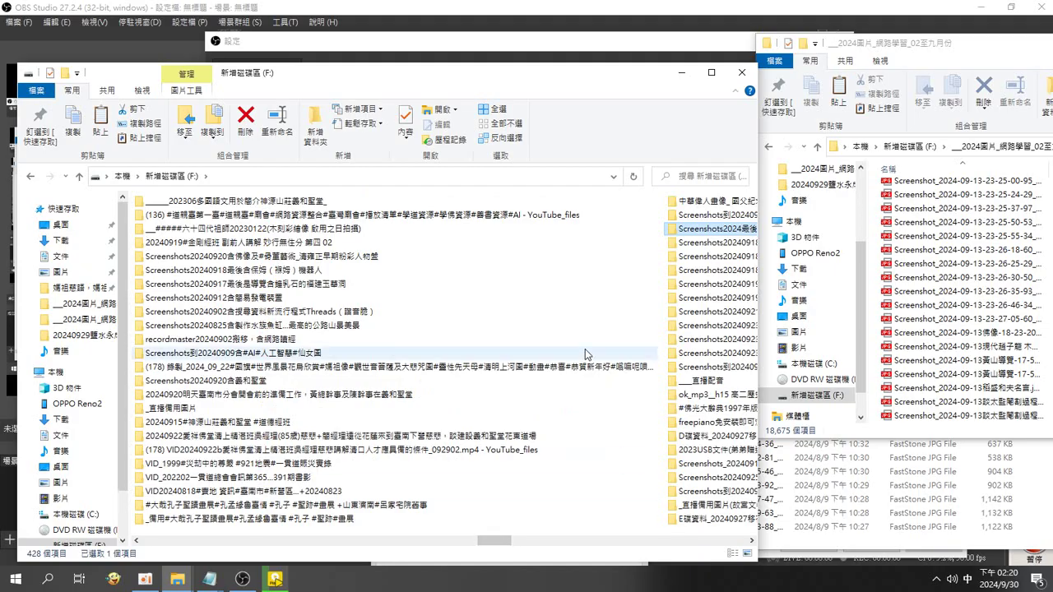
{"action": "mouse_move", "coordinate": [585, 349]}
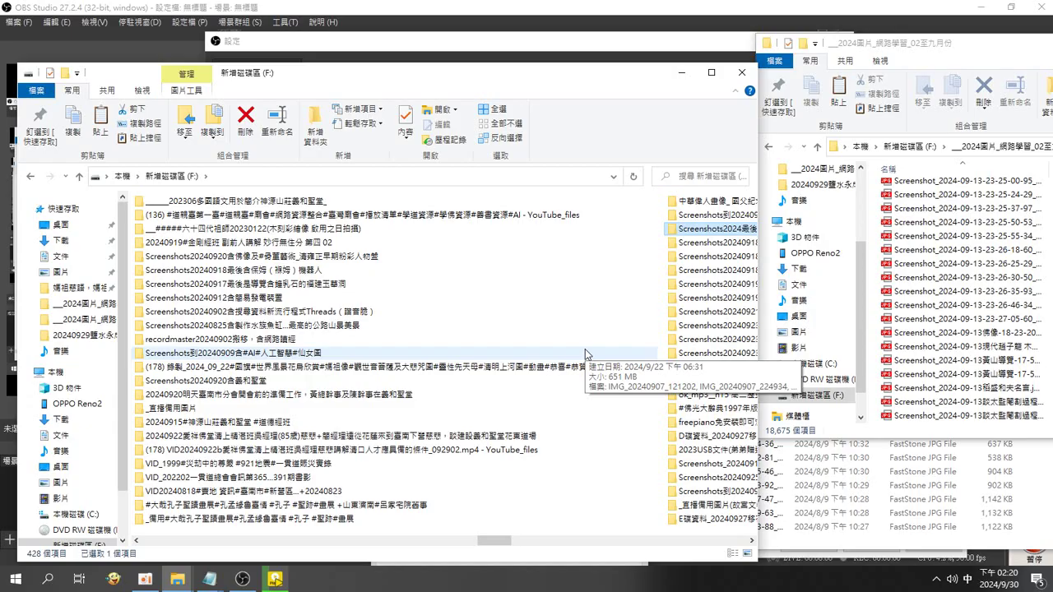
{"action": "left_click", "coordinate": [698, 544]}
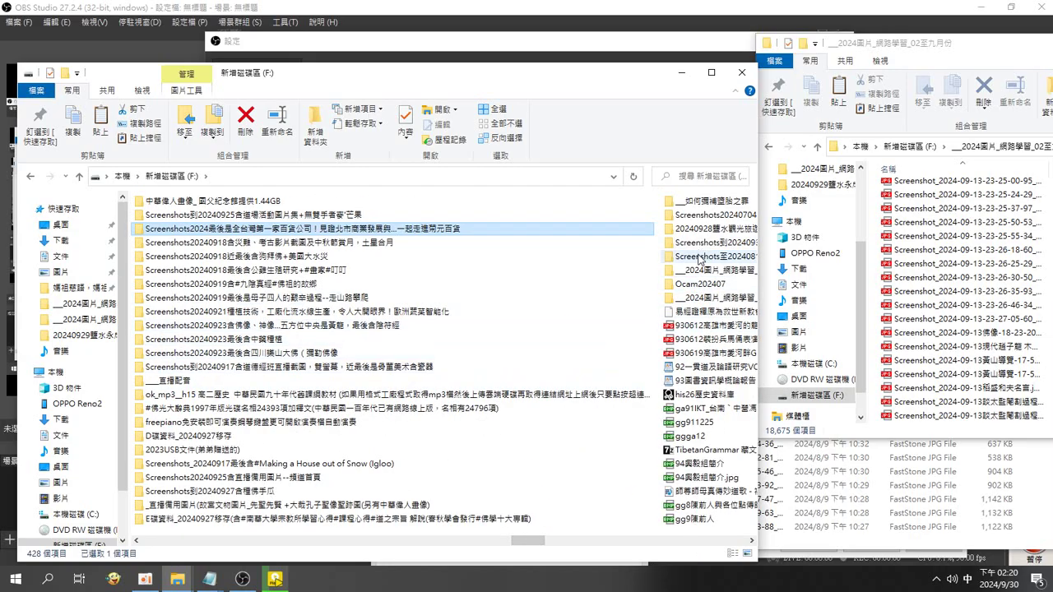
Try to copy all pictures before the MP4 videos in the Screenshots至20240810 folder into 02至九月份, skip same-named files, and return to drive F:.
{"action": "scroll", "coordinate": [700, 254], "scroll_direction": "down", "scroll_amount": 5}
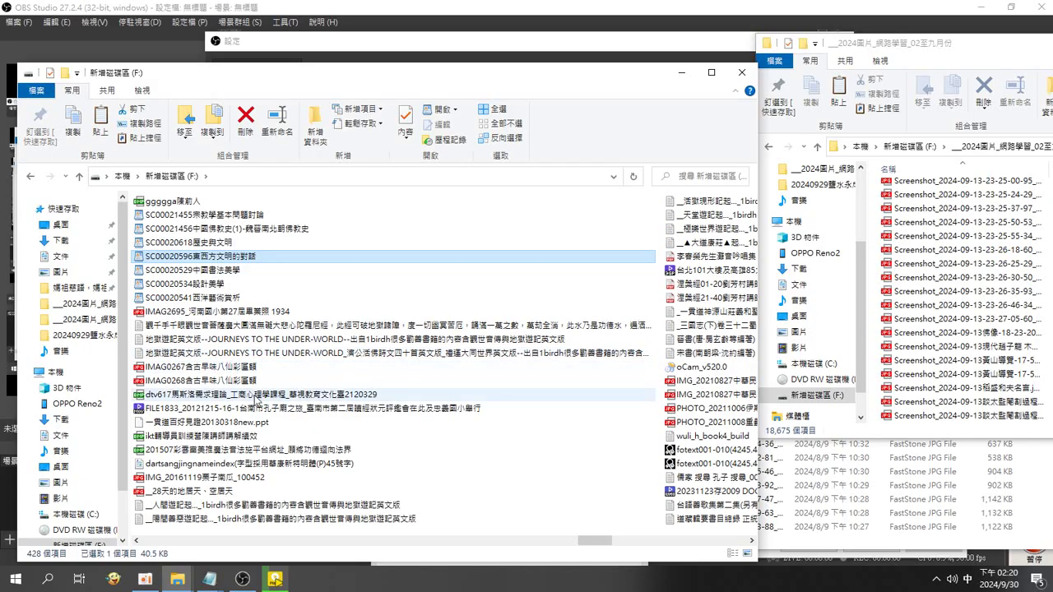
{"action": "left_click_drag", "start_coordinate": [593, 543], "coordinate": [541, 567]}
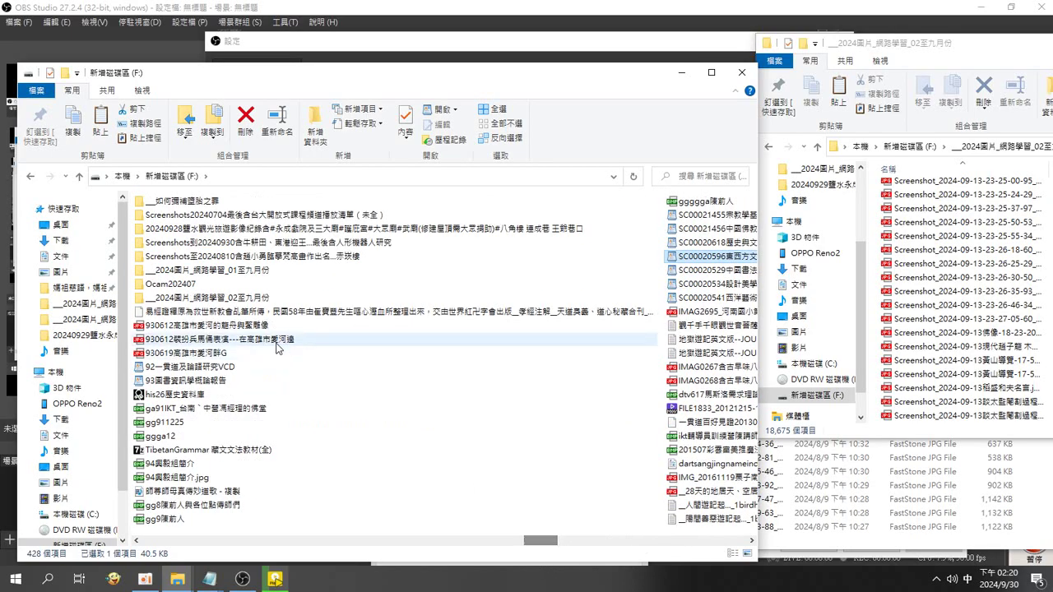
{"action": "double_click", "coordinate": [311, 256]}
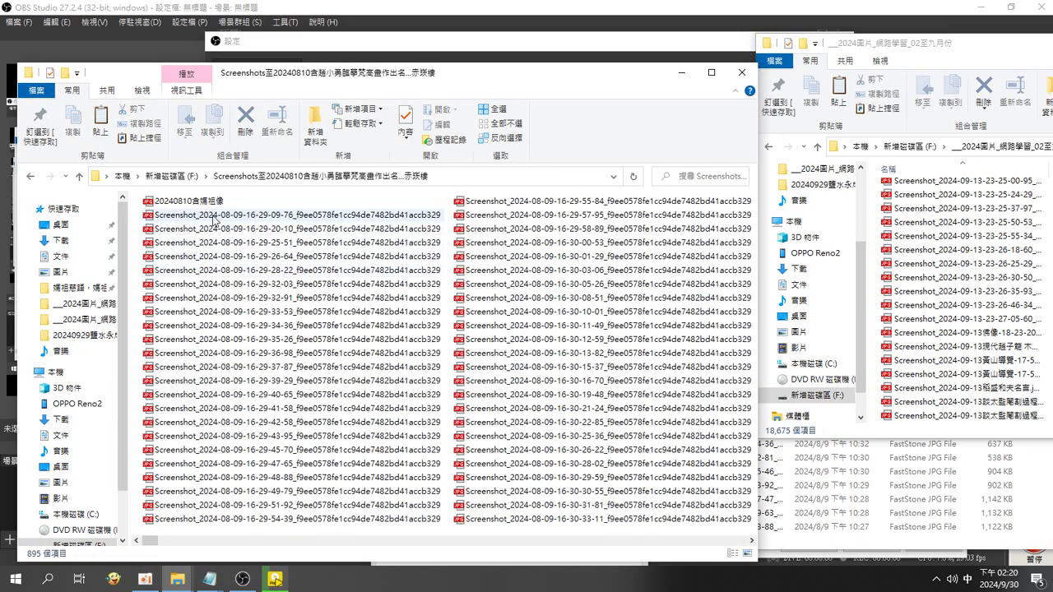
{"action": "left_click", "coordinate": [271, 200]}
{"action": "left_click", "coordinate": [328, 541]}
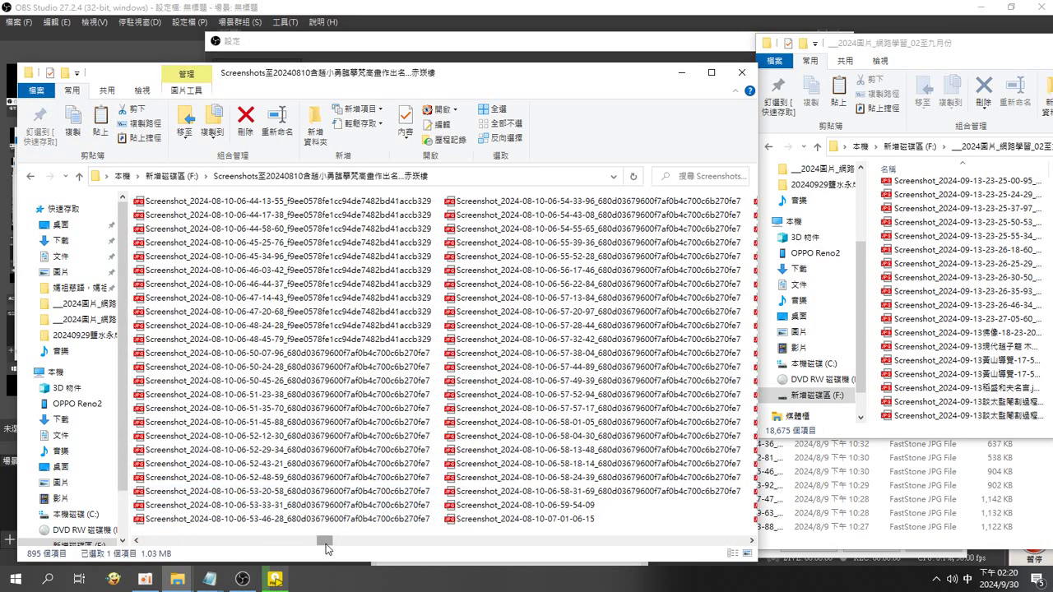
{"action": "scroll", "coordinate": [343, 352], "scroll_direction": "down", "scroll_amount": 15}
{"action": "scroll", "coordinate": [304, 424], "scroll_direction": "up", "scroll_amount": 10}
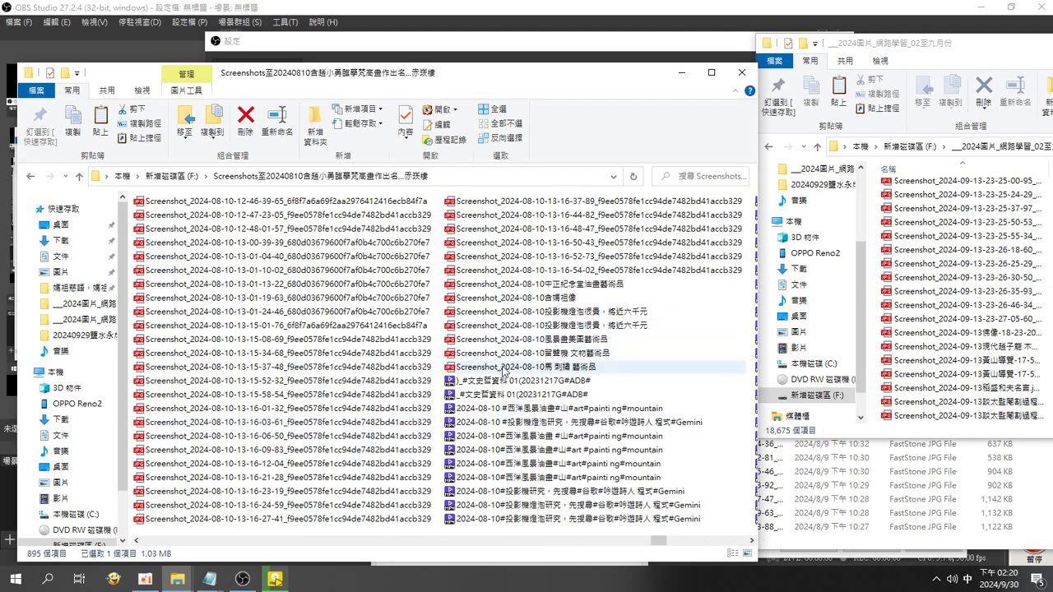
{"action": "left_click", "coordinate": [503, 371], "text": "shift"}
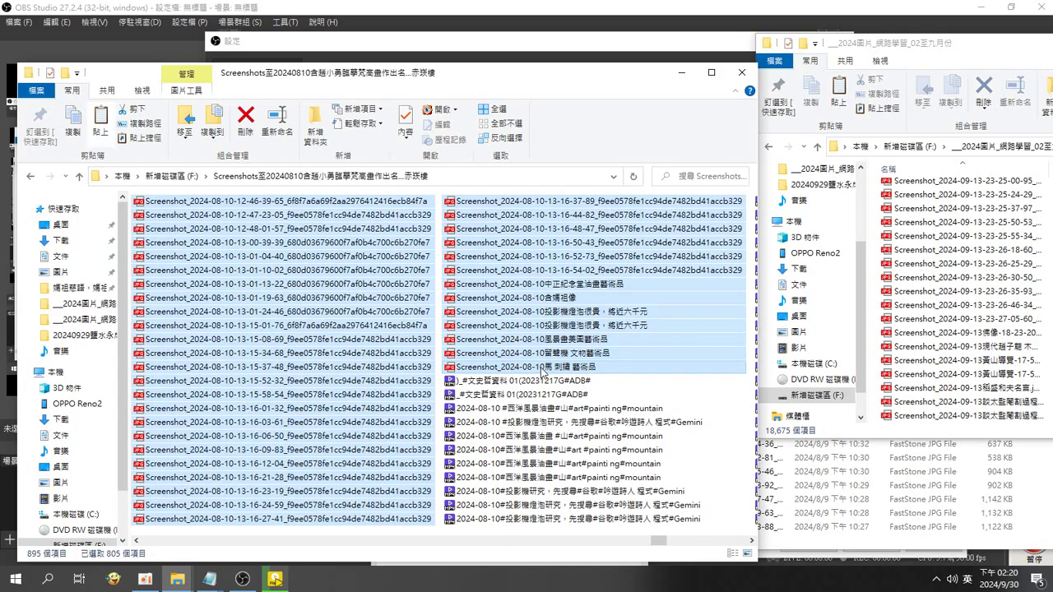
{"action": "left_click", "coordinate": [874, 337]}
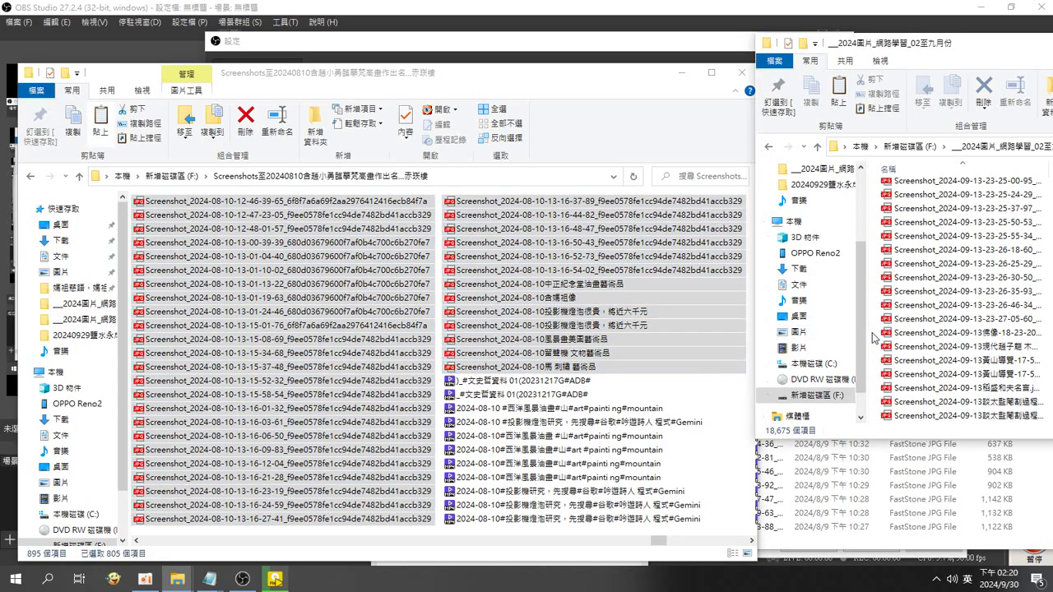
{"action": "key", "text": "ctrl+v"}
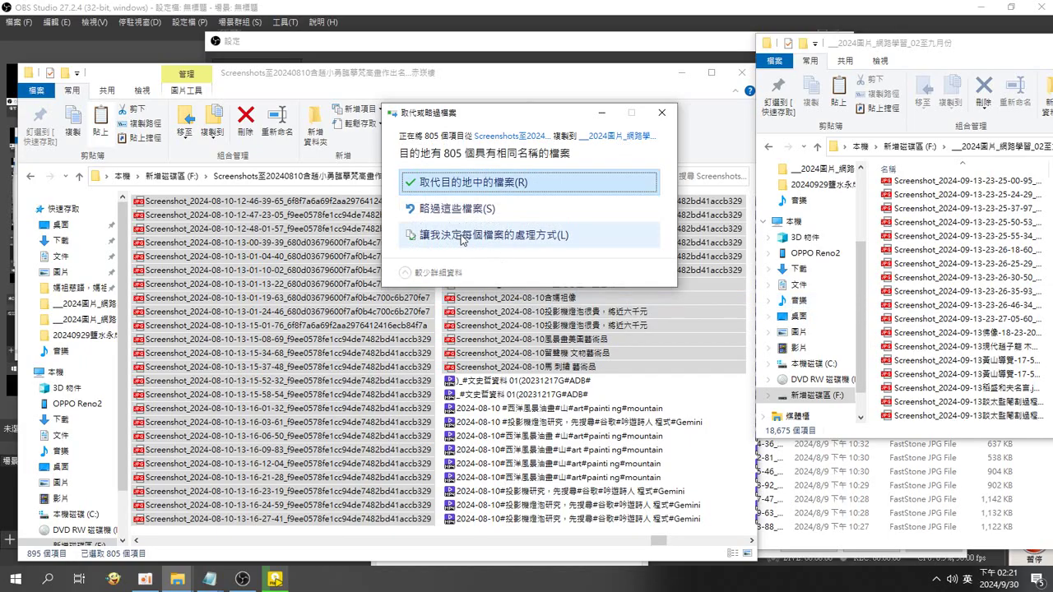
{"action": "left_click", "coordinate": [487, 210]}
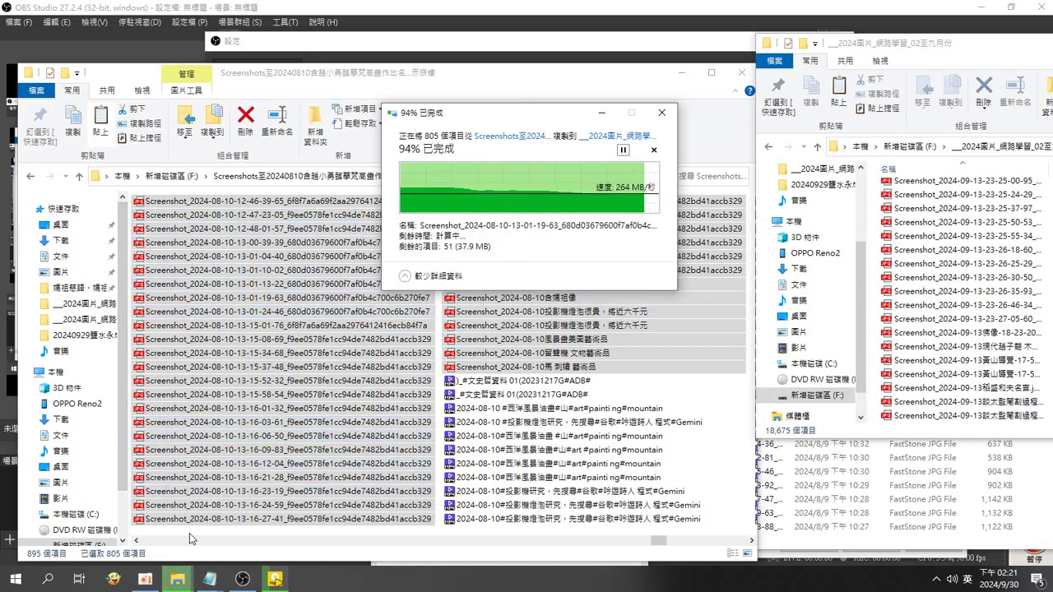
{"action": "scroll", "coordinate": [189, 533], "scroll_direction": "up", "scroll_amount": 3}
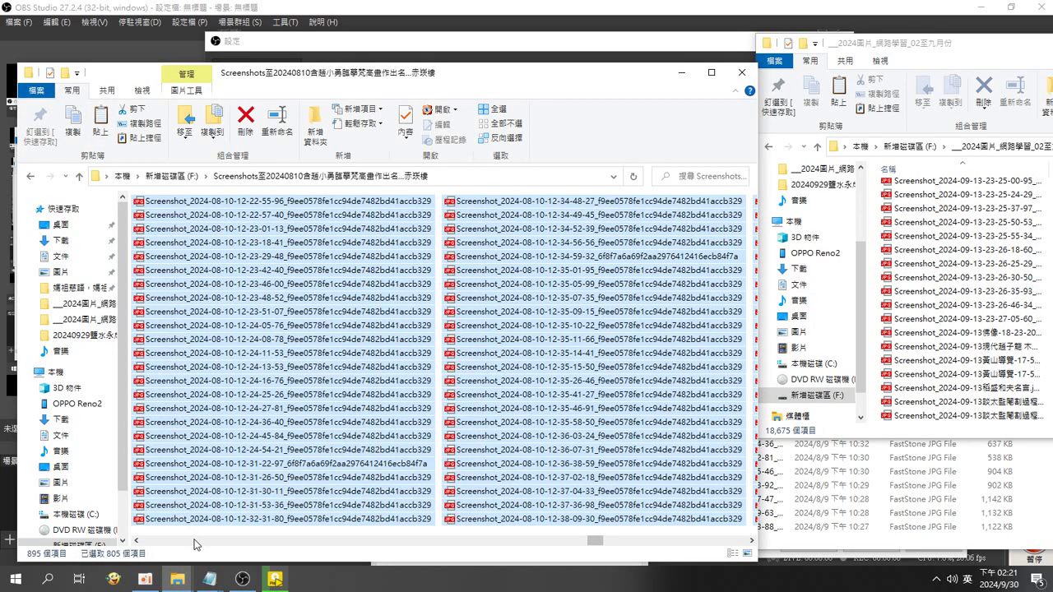
{"action": "scroll", "coordinate": [196, 545], "scroll_direction": "up", "scroll_amount": 2}
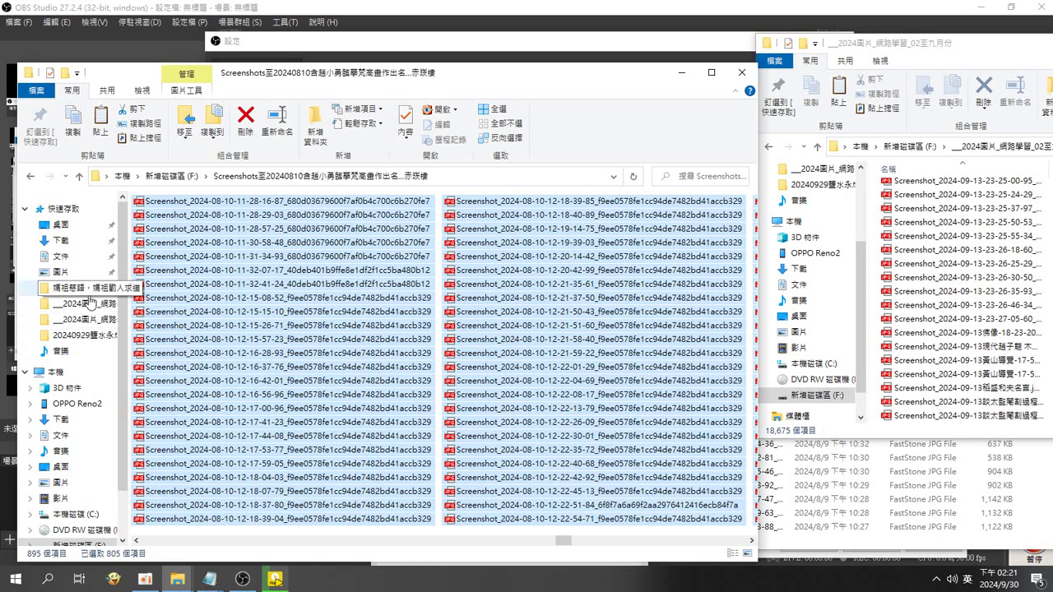
{"action": "left_click", "coordinate": [79, 176]}
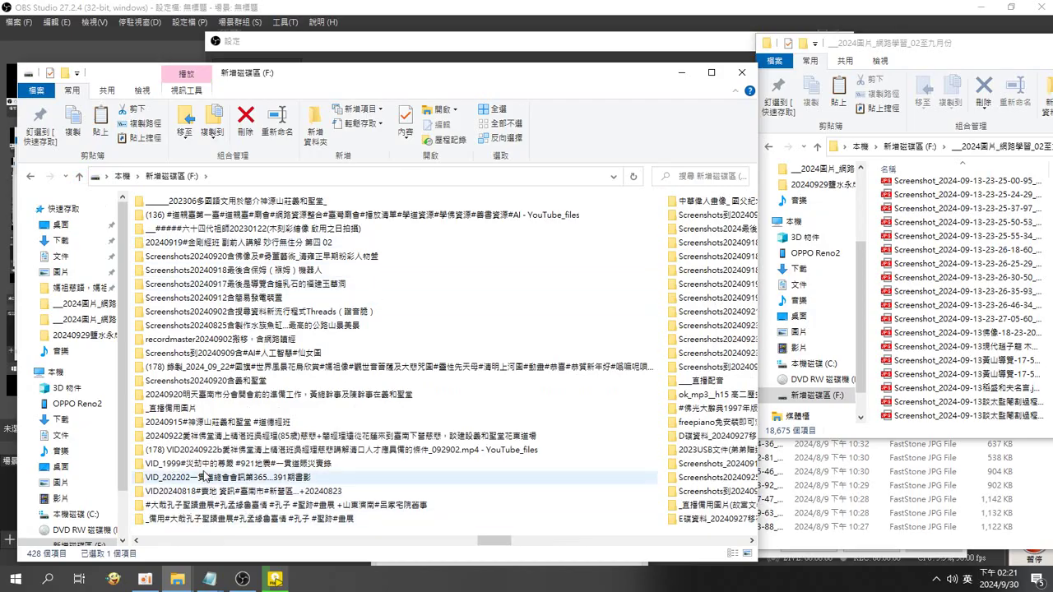
Try to copy all pictures in Screenshots20240920含義和聖堂 into the 02至九月份 folder, skipping same-named files.
{"action": "double_click", "coordinate": [195, 381]}
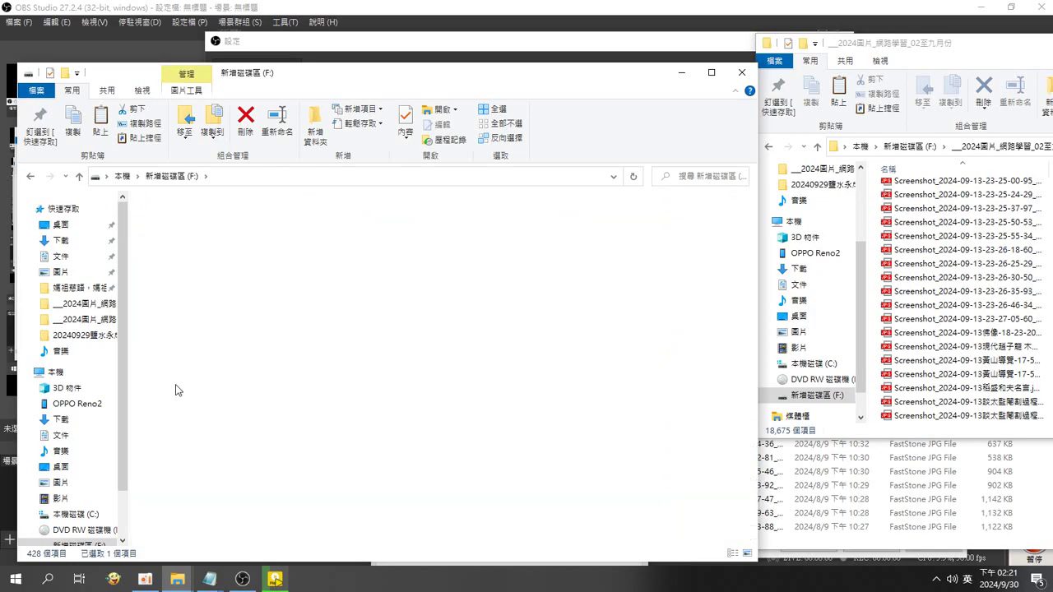
{"action": "left_click", "coordinate": [173, 233]}
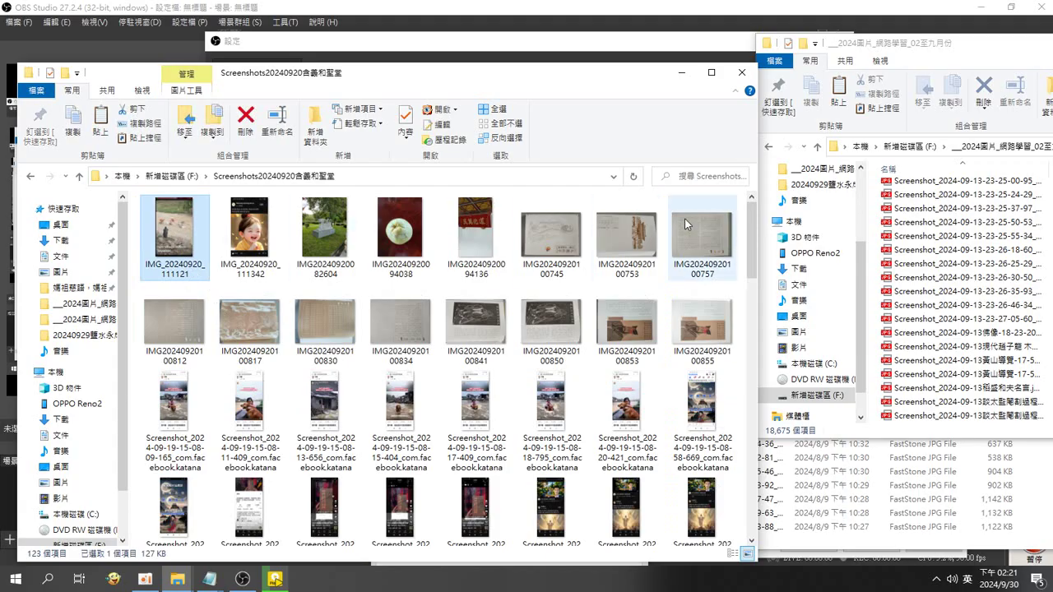
{"action": "scroll", "coordinate": [751, 234], "scroll_direction": "down", "scroll_amount": 15}
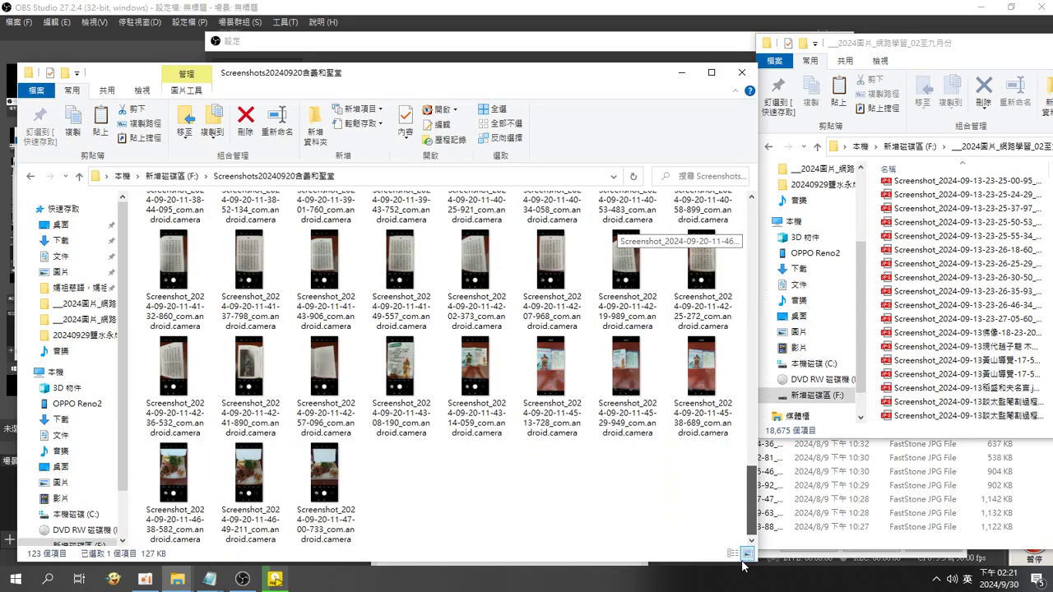
{"action": "key", "text": "ctrl+a"}
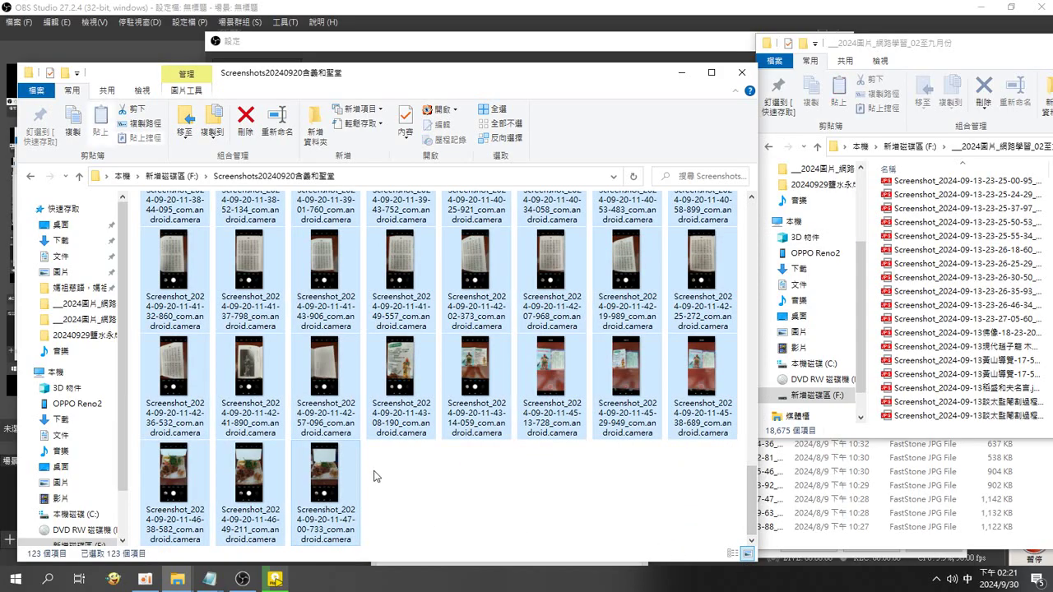
{"action": "left_click", "coordinate": [873, 250]}
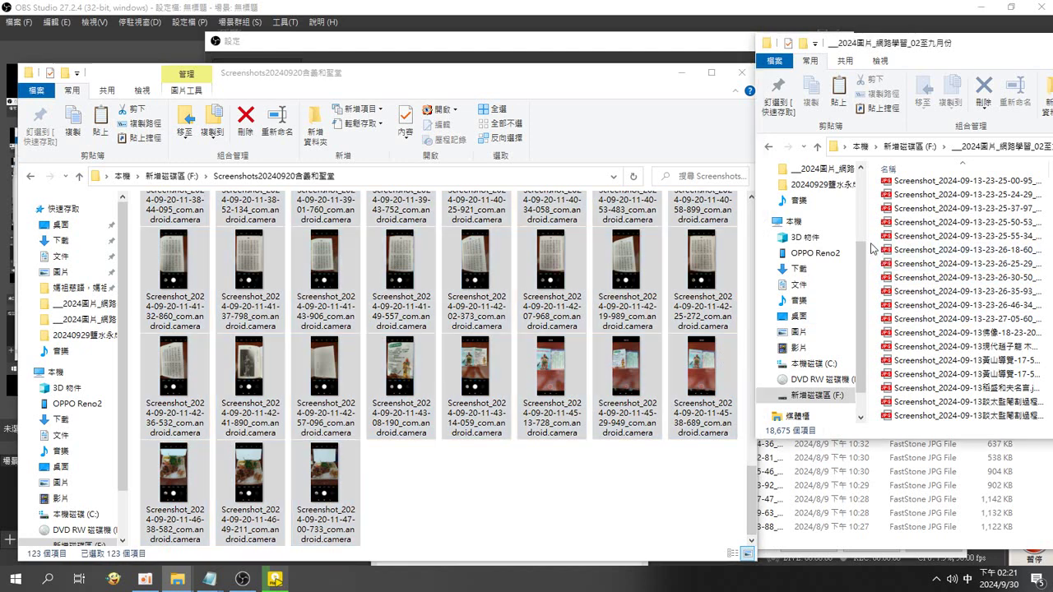
{"action": "key", "text": "ctrl+v"}
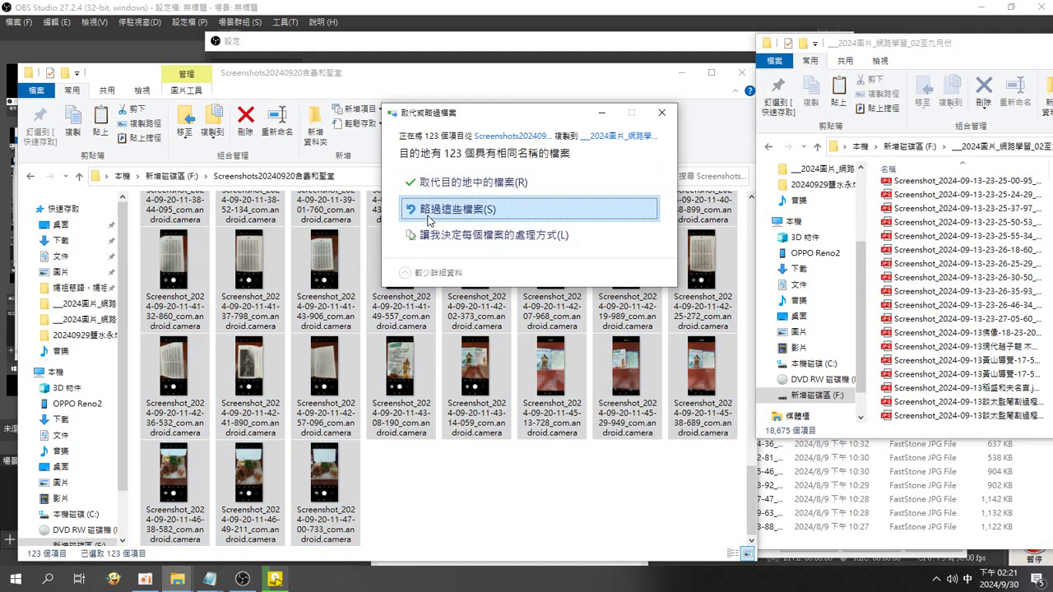
{"action": "left_click", "coordinate": [428, 210]}
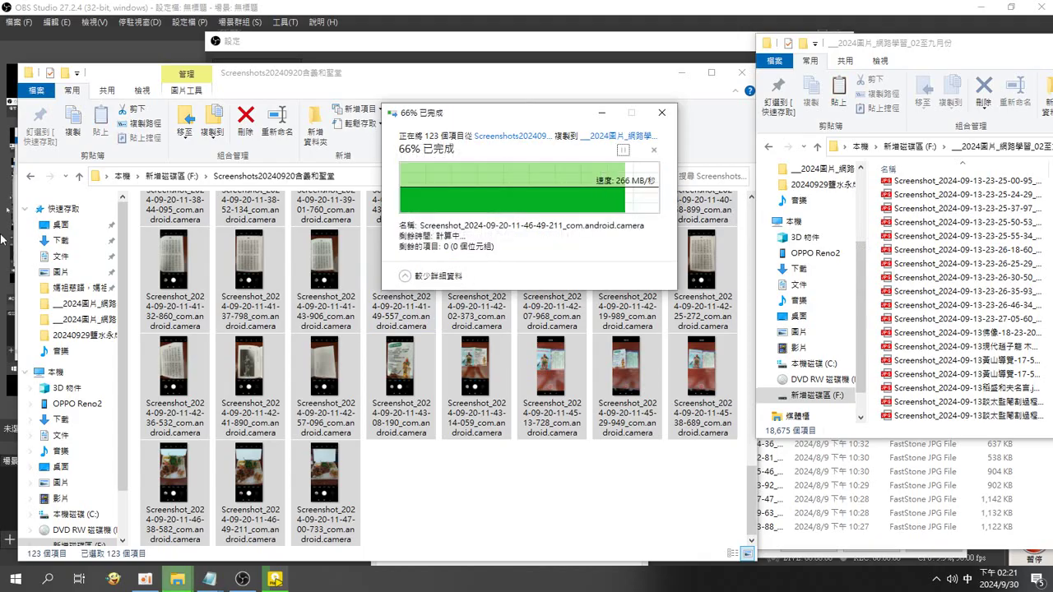
{"action": "left_click", "coordinate": [34, 182]}
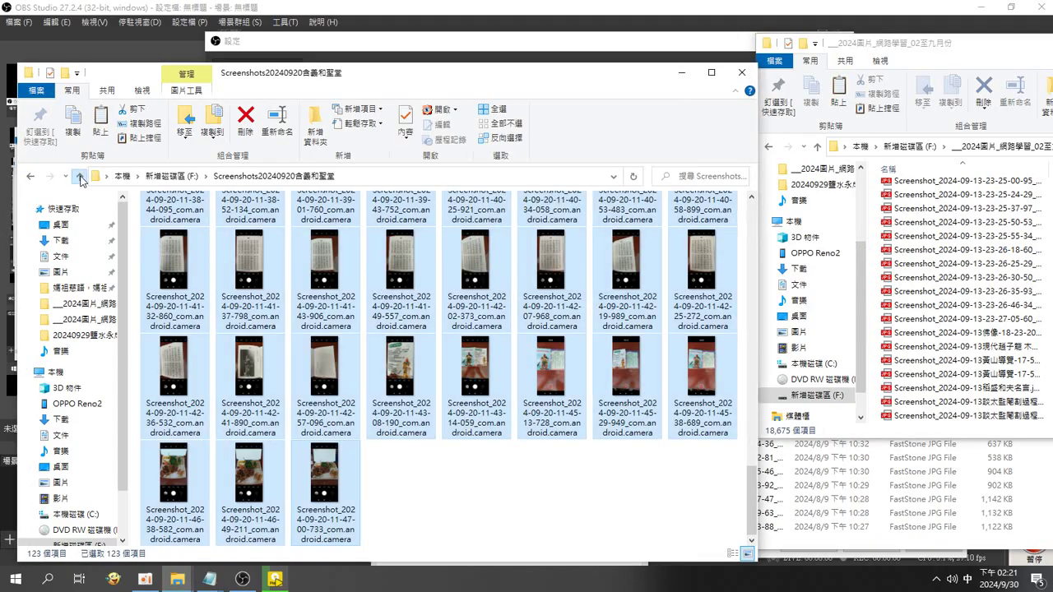
Try to copy all pictures in Screenshots20240920含佛像及#骨董藝術_清雍正早期粉彩人物盤 into the 02至九月份 folder, skip same-named files, and return to drive F:.
{"action": "left_click", "coordinate": [79, 177]}
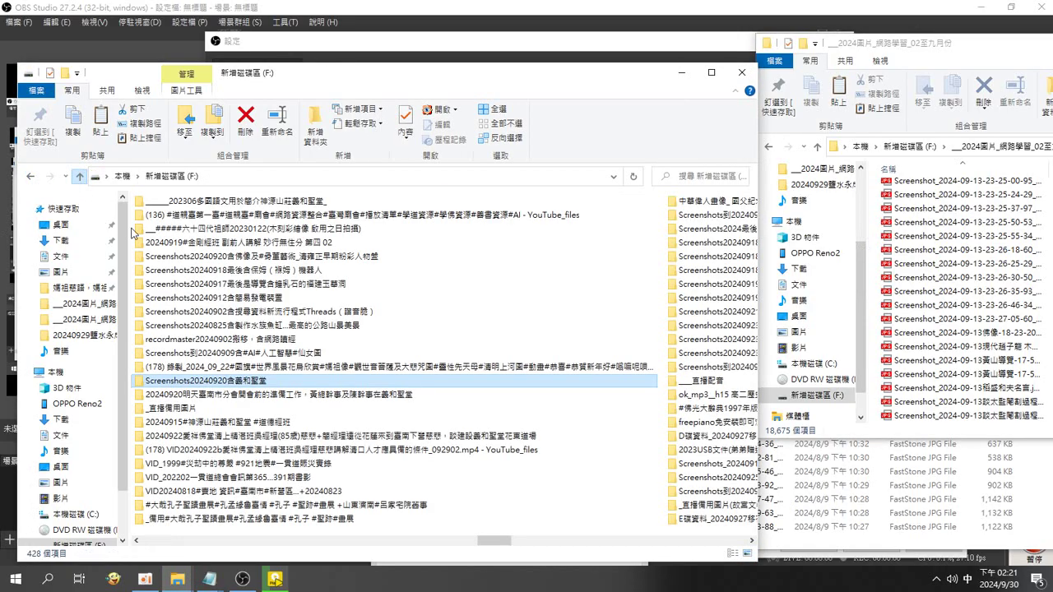
{"action": "double_click", "coordinate": [205, 259]}
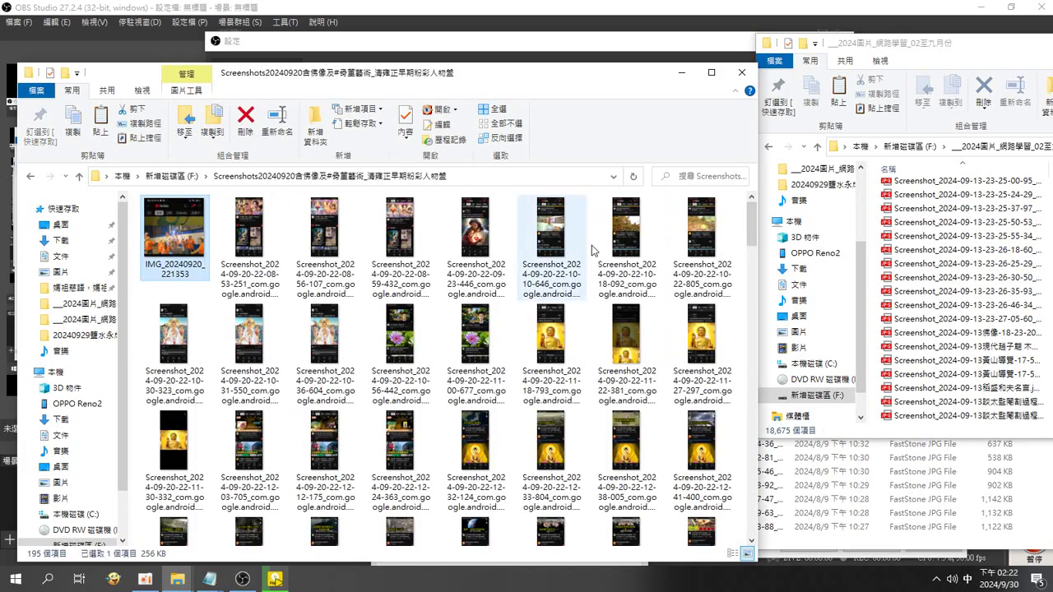
{"action": "scroll", "coordinate": [494, 370], "scroll_direction": "down", "scroll_amount": 20}
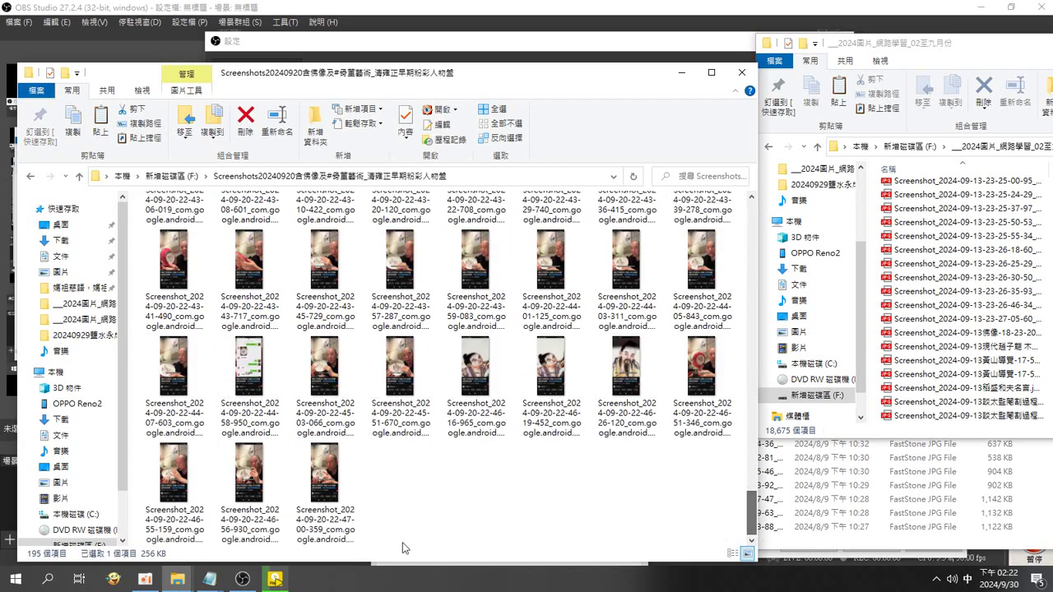
{"action": "key", "text": "ctrl+a"}
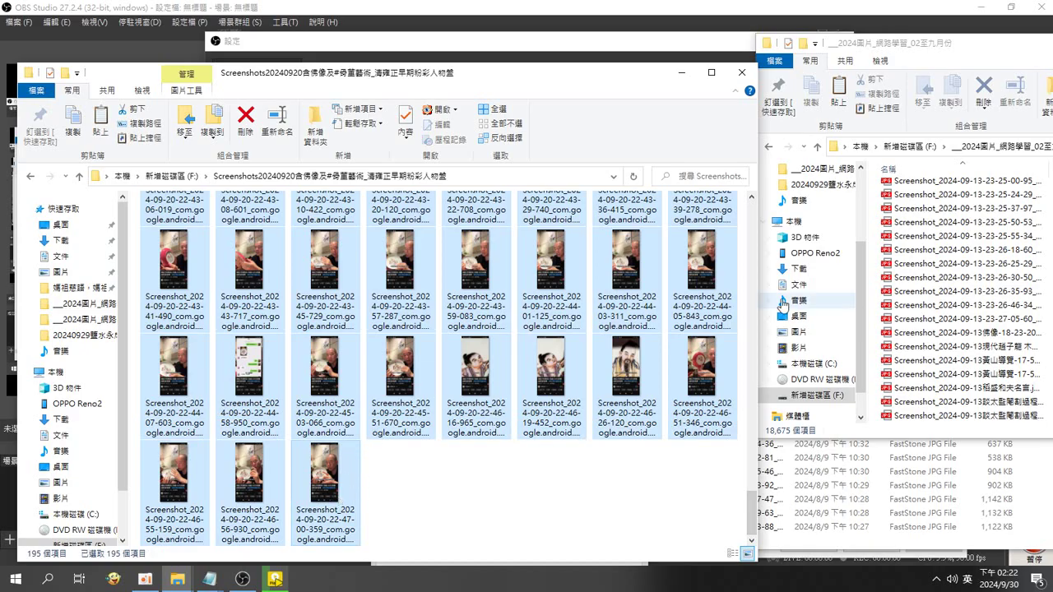
{"action": "left_click", "coordinate": [874, 266]}
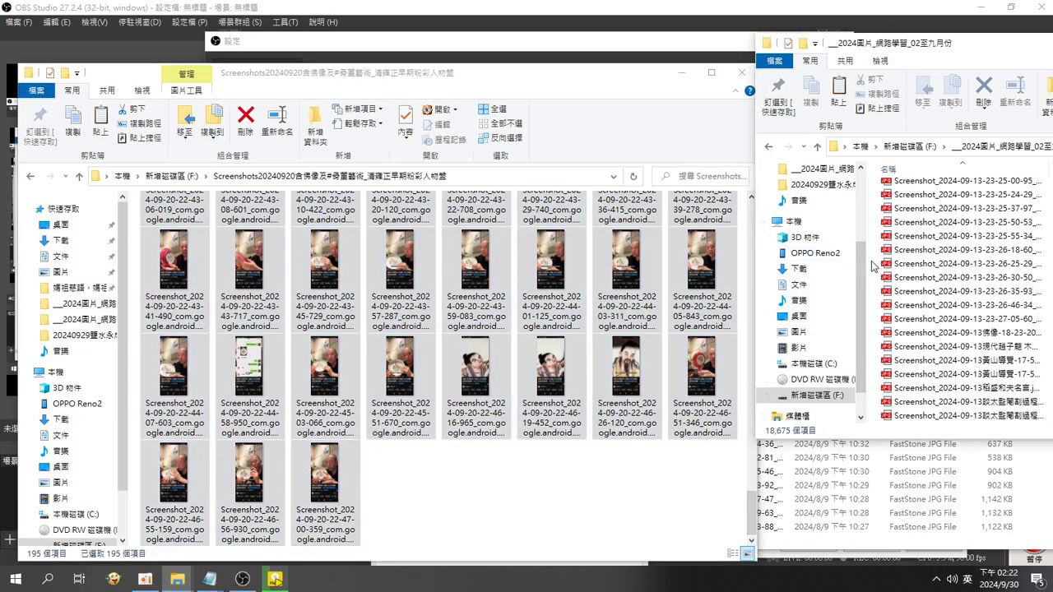
{"action": "key", "text": "ctrl+v"}
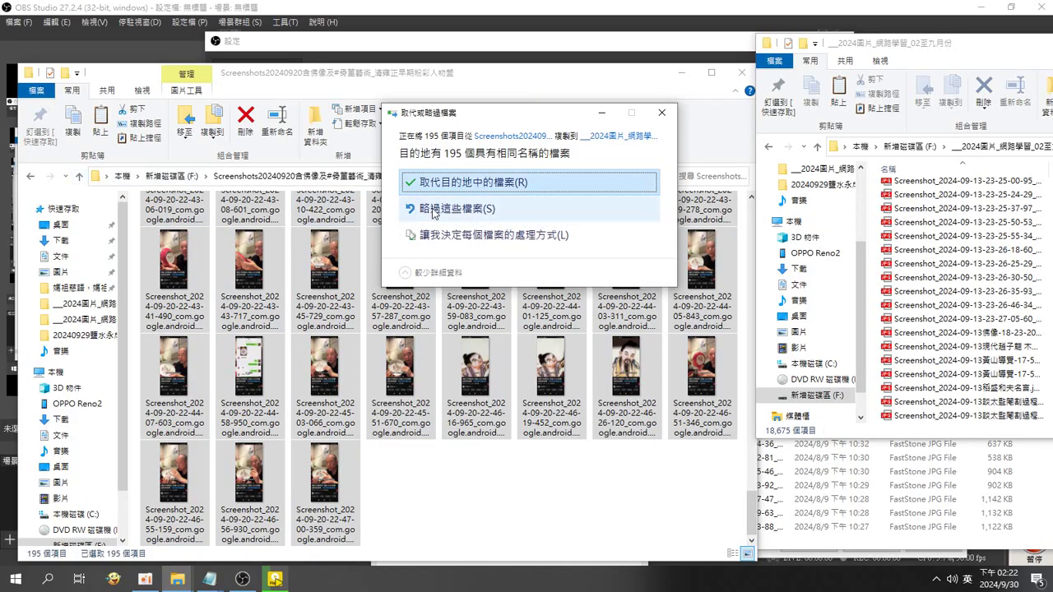
{"action": "left_click", "coordinate": [458, 210]}
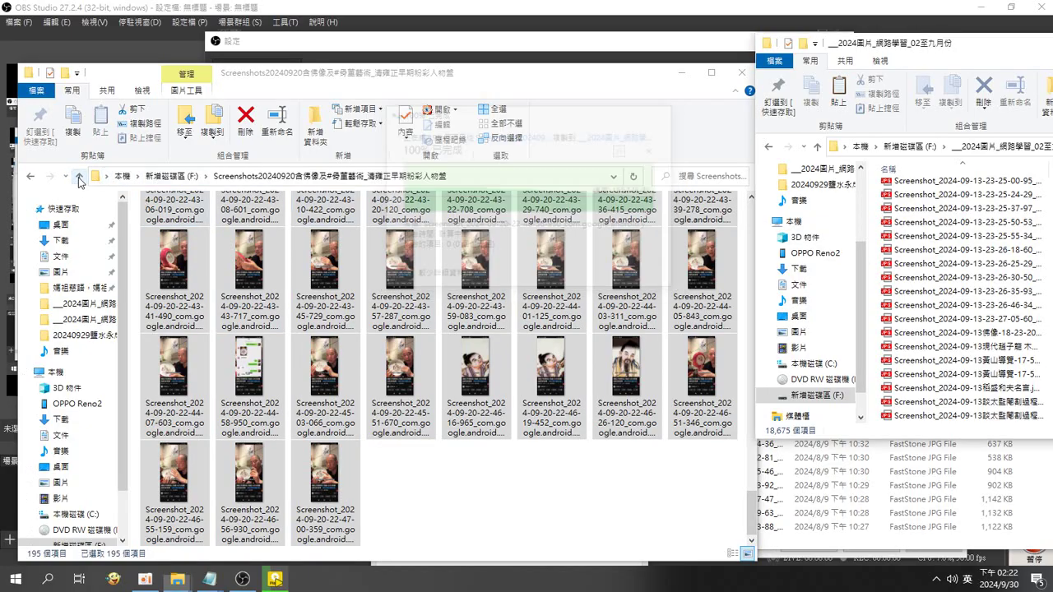
{"action": "left_click", "coordinate": [80, 178]}
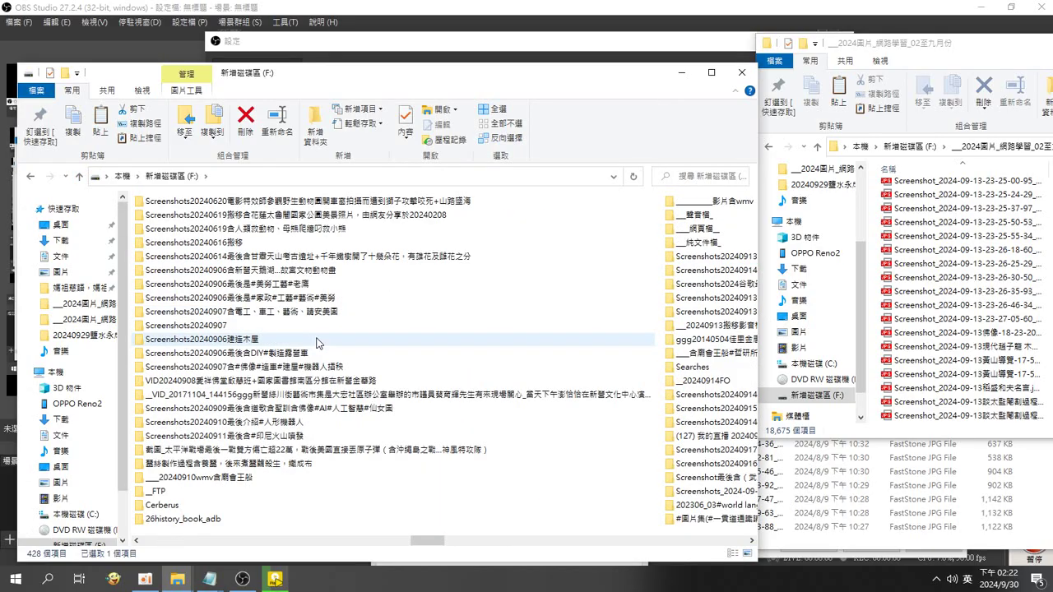
Try to copy all pictures after the MP4 videos in Screenshots_2024-09-16最後含山東荷澤孔氏家族祭祖儀式行三叩九拜大禮 into the 02至九月份 folder, skipping same-named files.
{"action": "scroll", "coordinate": [317, 344], "scroll_direction": "down", "scroll_amount": 1}
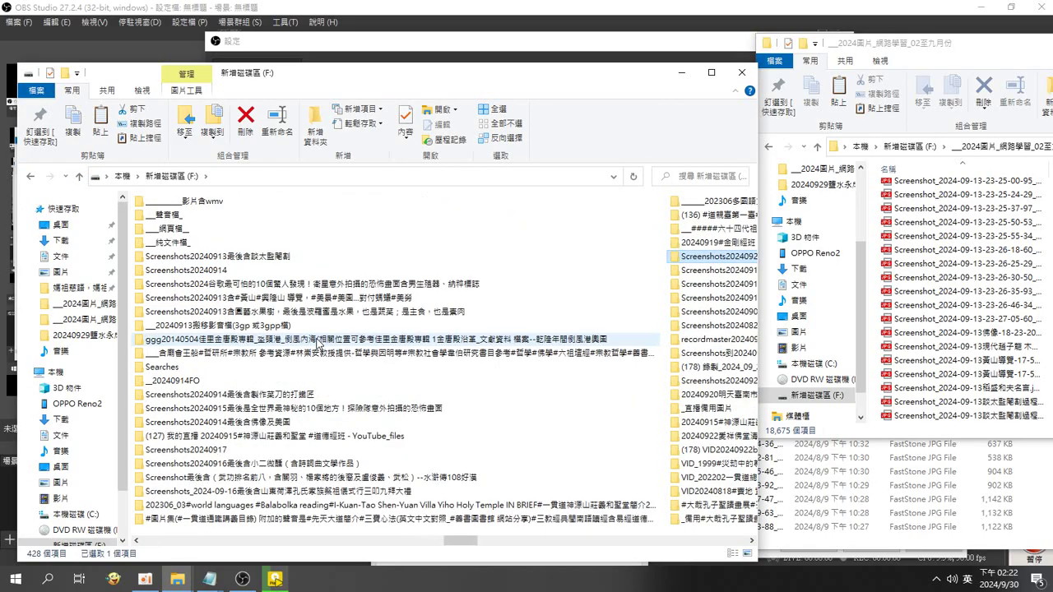
{"action": "scroll", "coordinate": [344, 469], "scroll_direction": "down", "scroll_amount": 1}
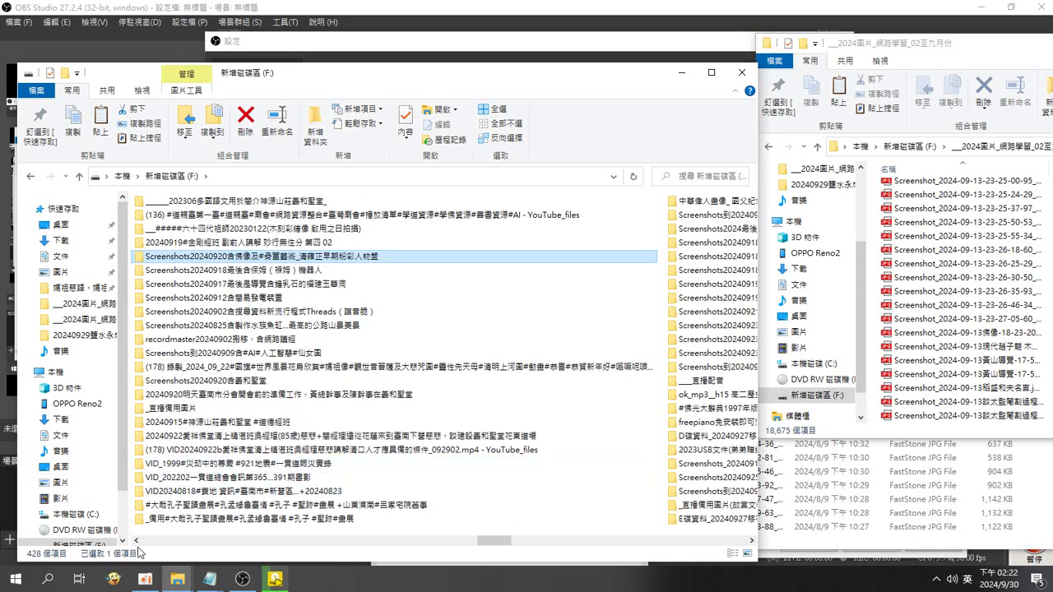
{"action": "left_click", "coordinate": [137, 541]}
{"action": "left_click", "coordinate": [136, 541]}
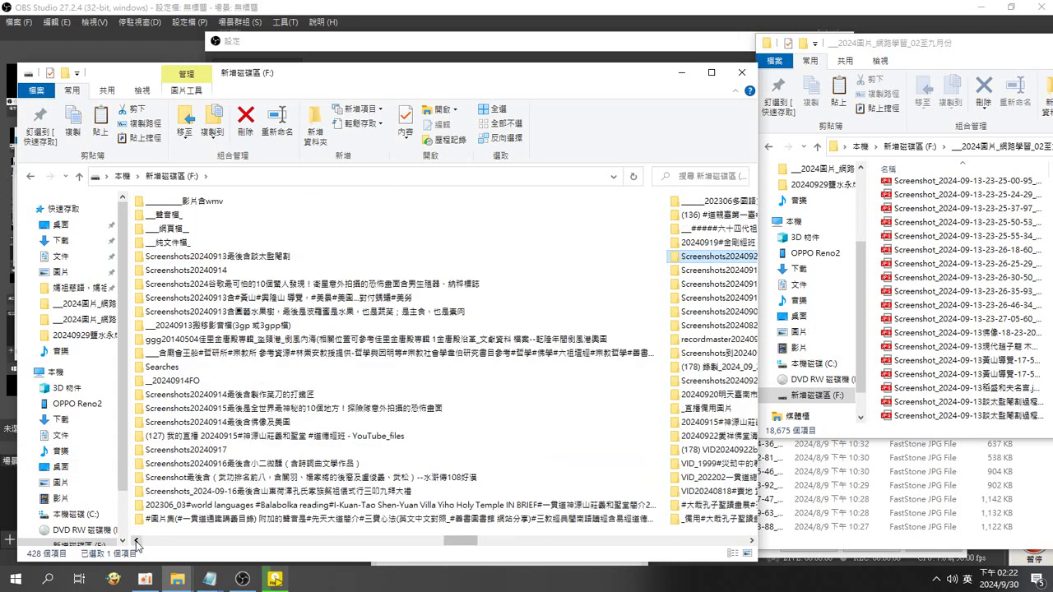
{"action": "double_click", "coordinate": [172, 494]}
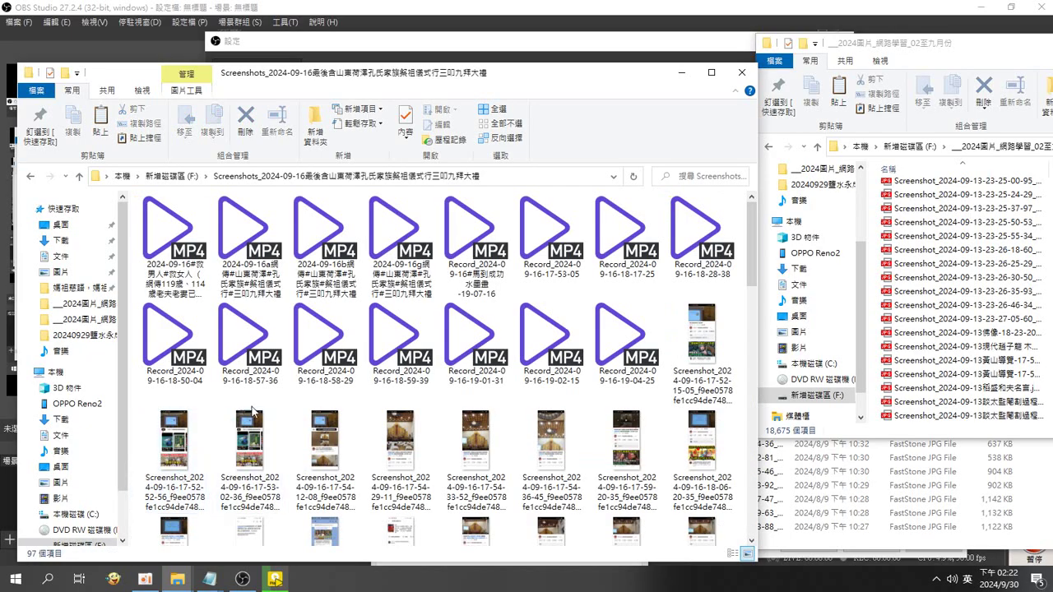
{"action": "left_click", "coordinate": [711, 349]}
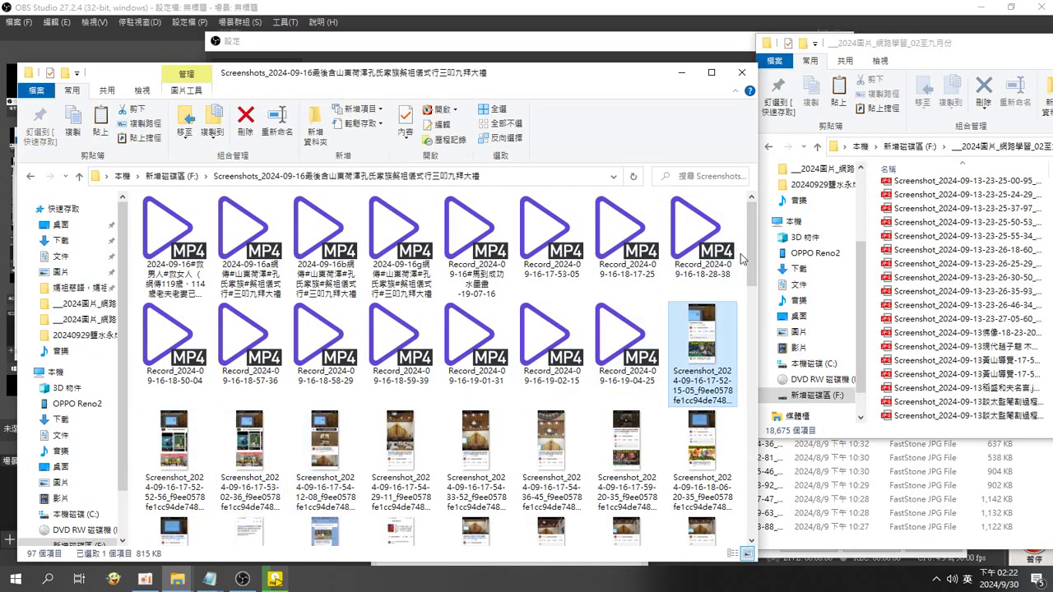
{"action": "scroll", "coordinate": [705, 271], "scroll_direction": "down", "scroll_amount": 10}
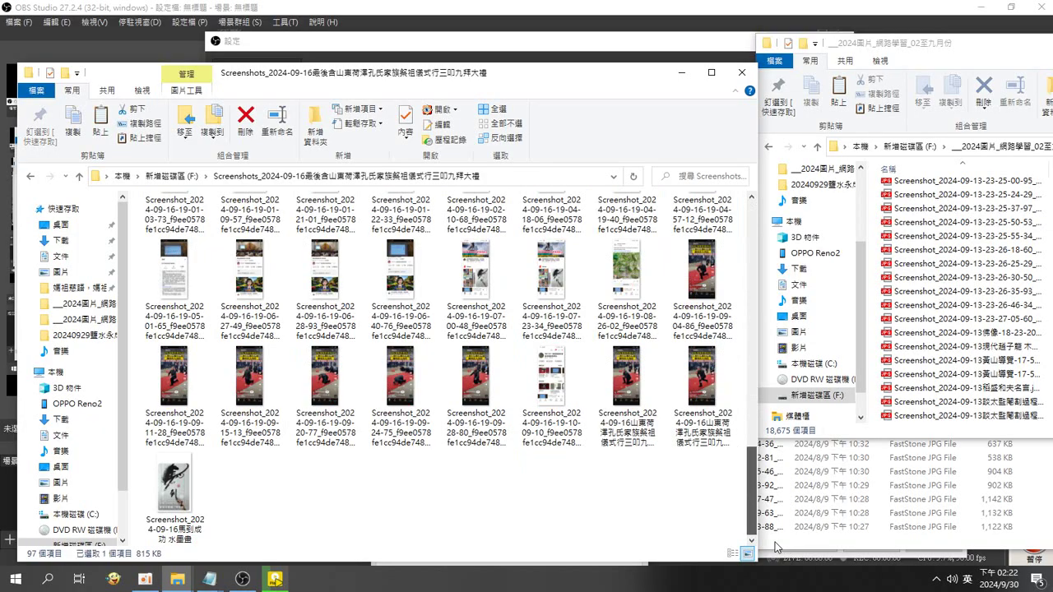
{"action": "left_click", "coordinate": [200, 509], "text": "shift"}
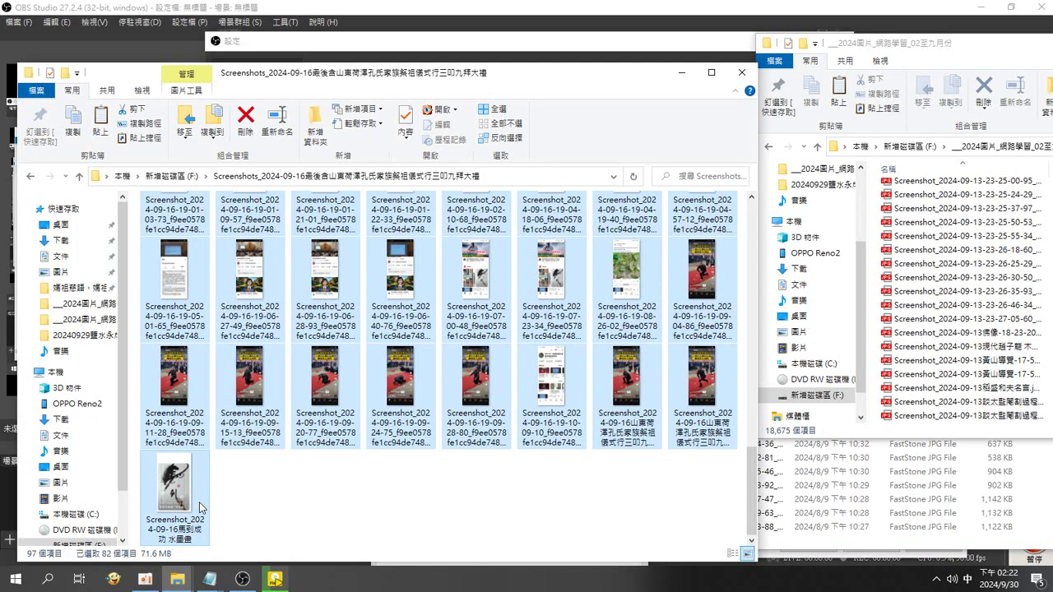
{"action": "left_click", "coordinate": [869, 333]}
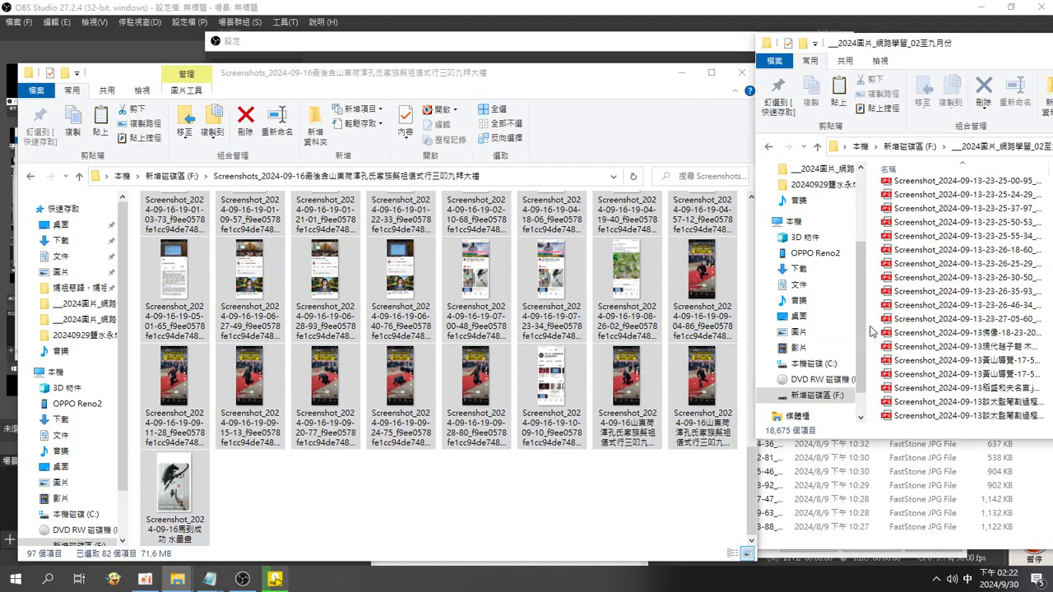
{"action": "key", "text": "ctrl+v"}
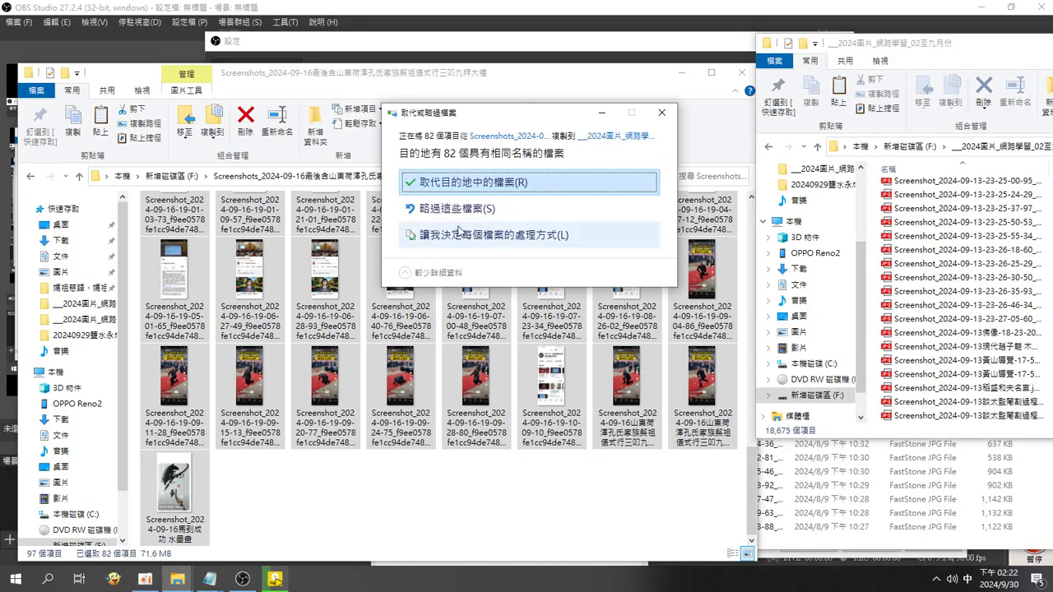
{"action": "left_click", "coordinate": [451, 210]}
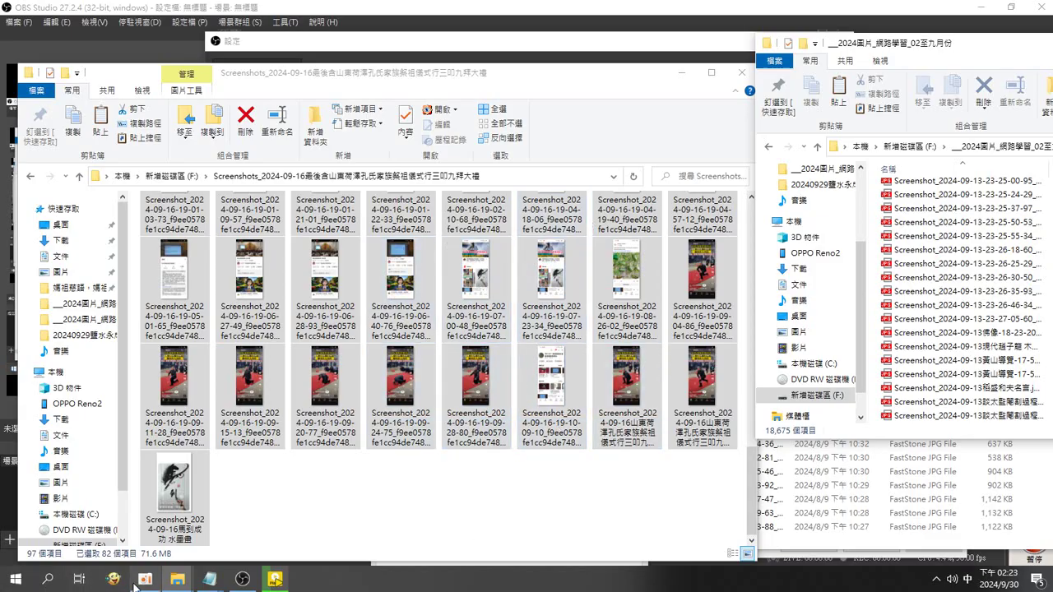
Look through the open folder windows, switch back to the Screenshots_2024-09-16 window, and go to the root of drive F:.
{"action": "mouse_move", "coordinate": [177, 581]}
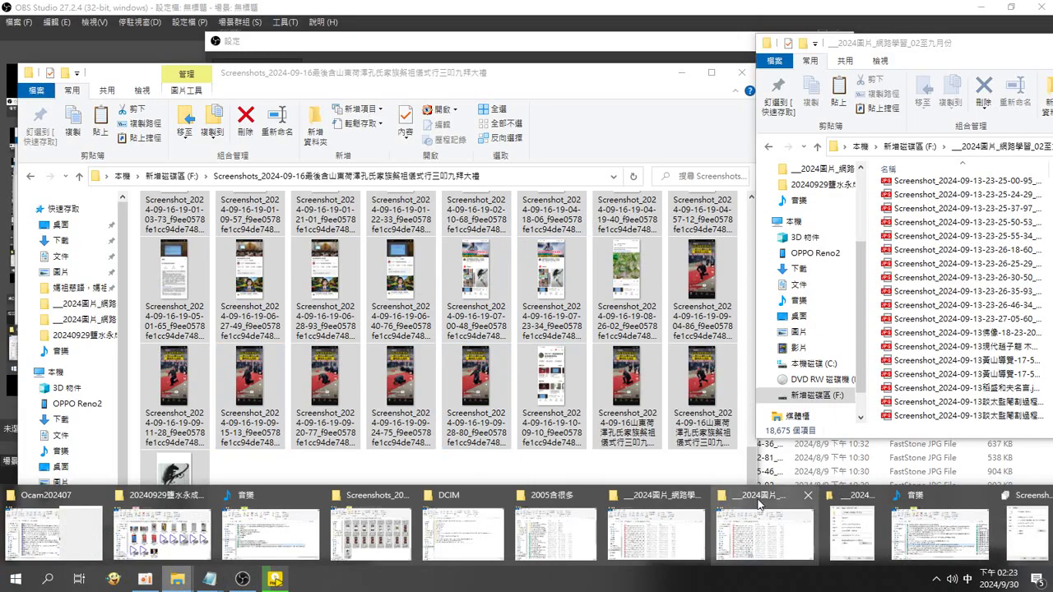
{"action": "mouse_move", "coordinate": [743, 508]}
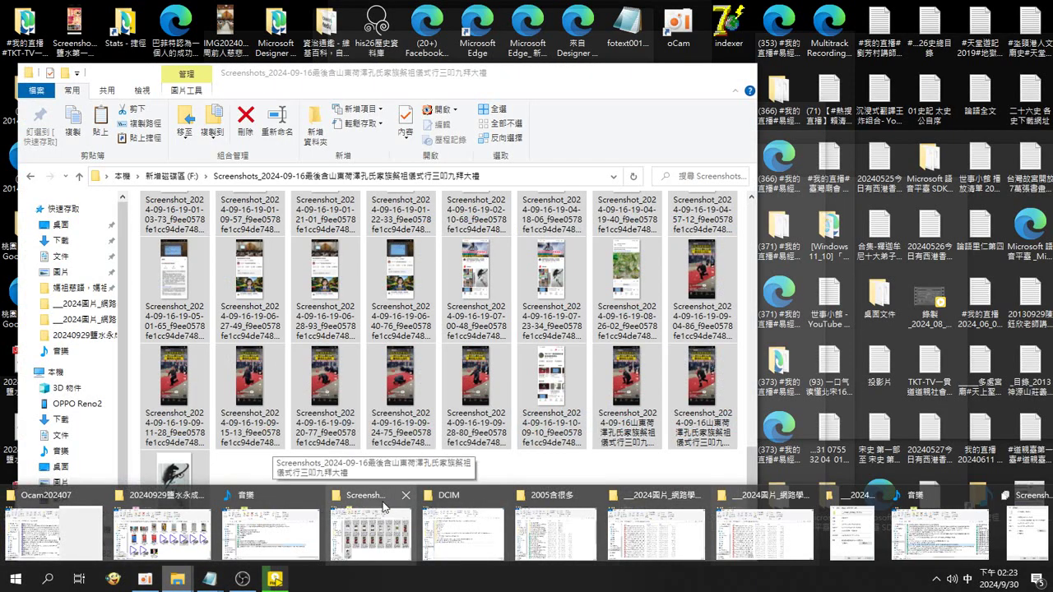
{"action": "left_click", "coordinate": [382, 505]}
{"action": "key", "text": "ctrl+a"}
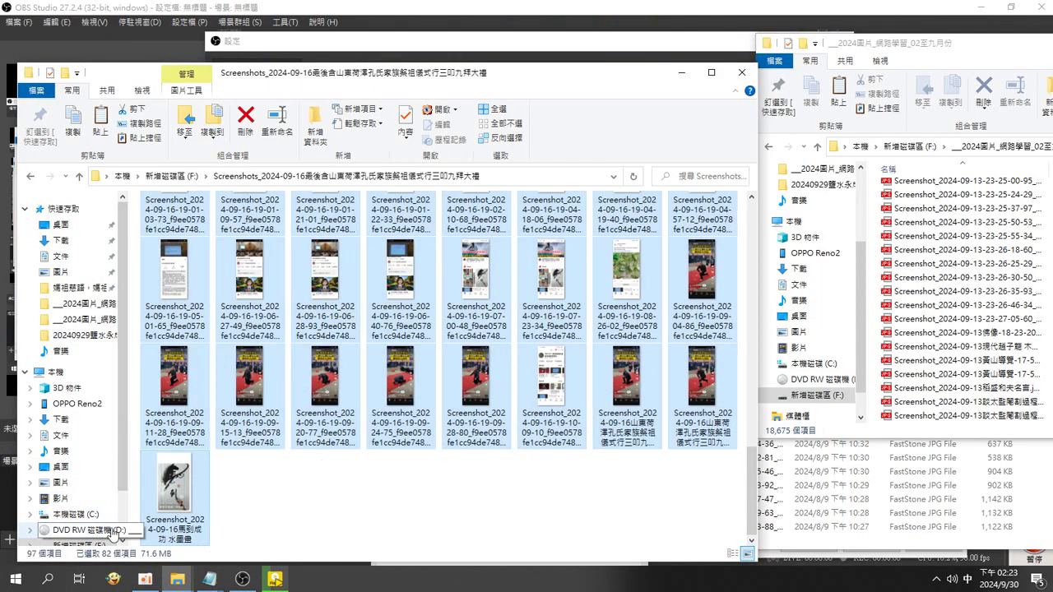
{"action": "scroll", "coordinate": [113, 533], "scroll_direction": "down", "scroll_amount": 1}
{"action": "left_click", "coordinate": [97, 494]}
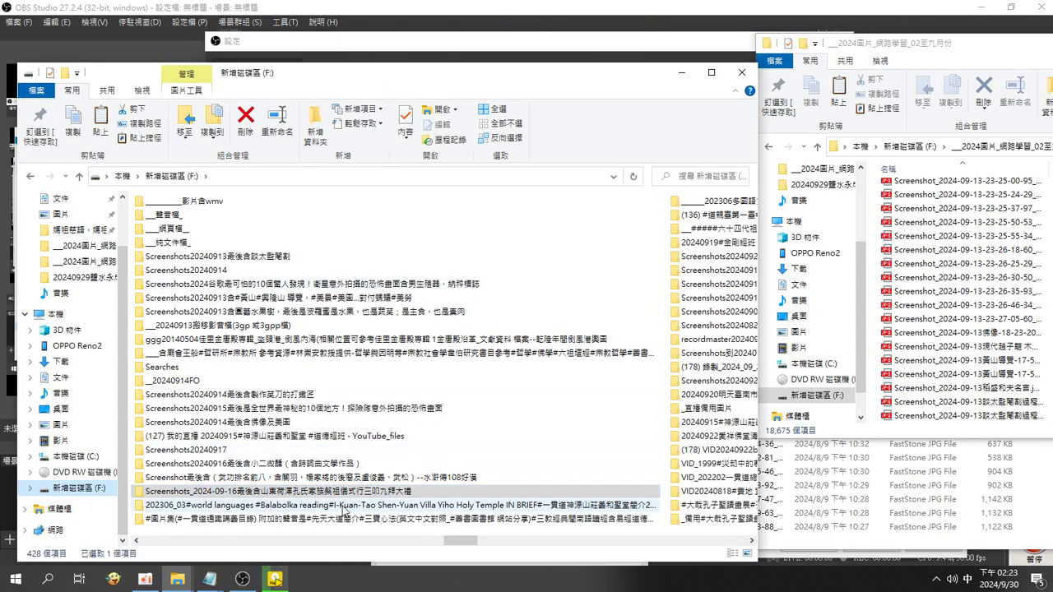
Select the 01至九月份 and 02至九月份 picture folders on drive F: and check their properties for size and file count.
{"action": "left_click_drag", "start_coordinate": [479, 544], "coordinate": [566, 545]}
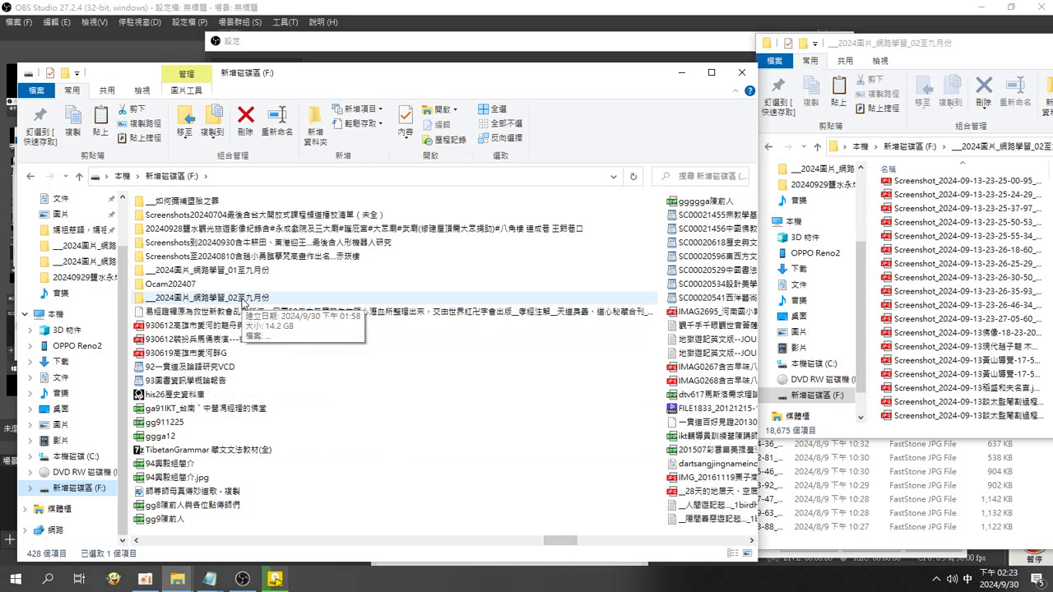
{"action": "left_click", "coordinate": [243, 300]}
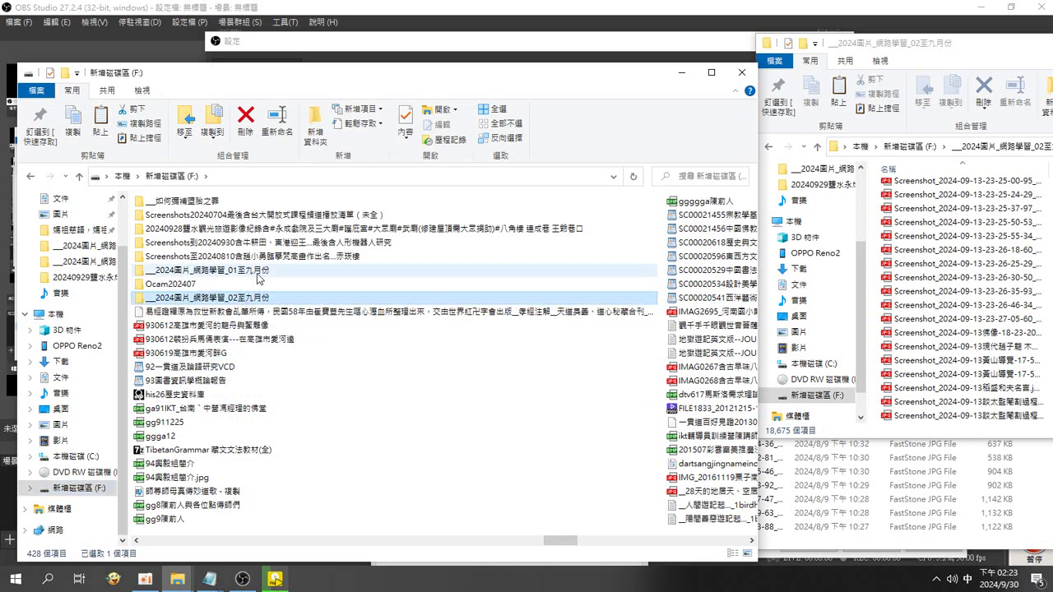
{"action": "left_click", "coordinate": [257, 277], "text": "ctrl"}
{"action": "right_click", "coordinate": [257, 277]}
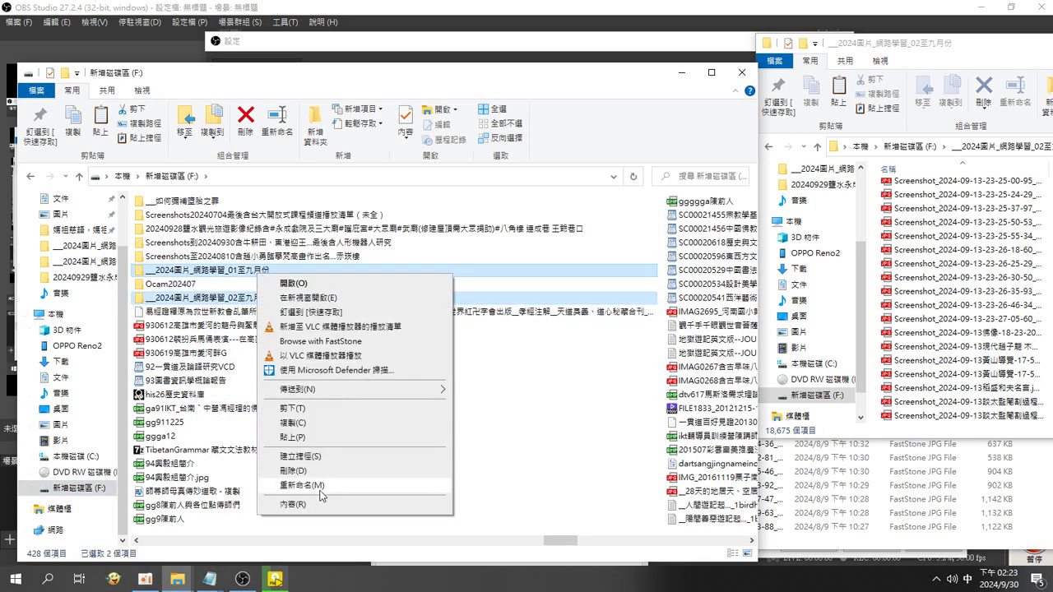
{"action": "left_click", "coordinate": [310, 505]}
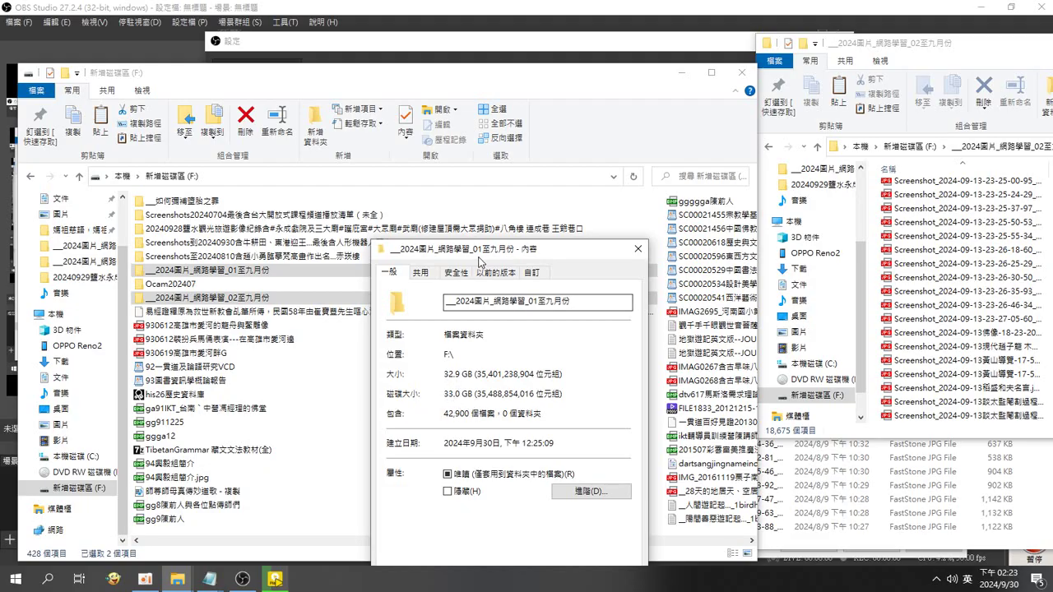
{"action": "left_click_drag", "start_coordinate": [490, 248], "coordinate": [606, 243]}
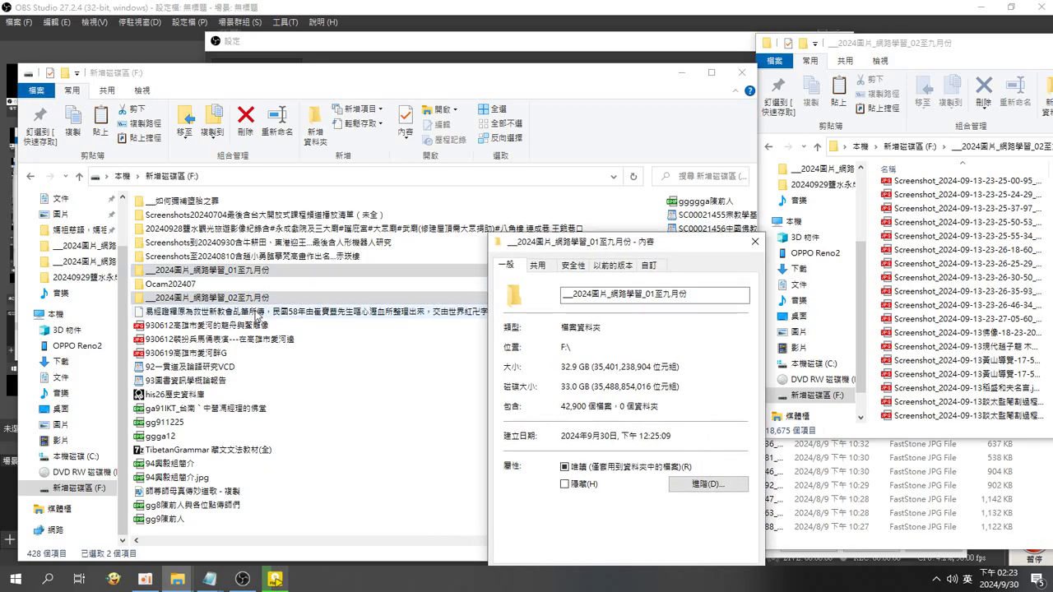
{"action": "right_click", "coordinate": [239, 303]}
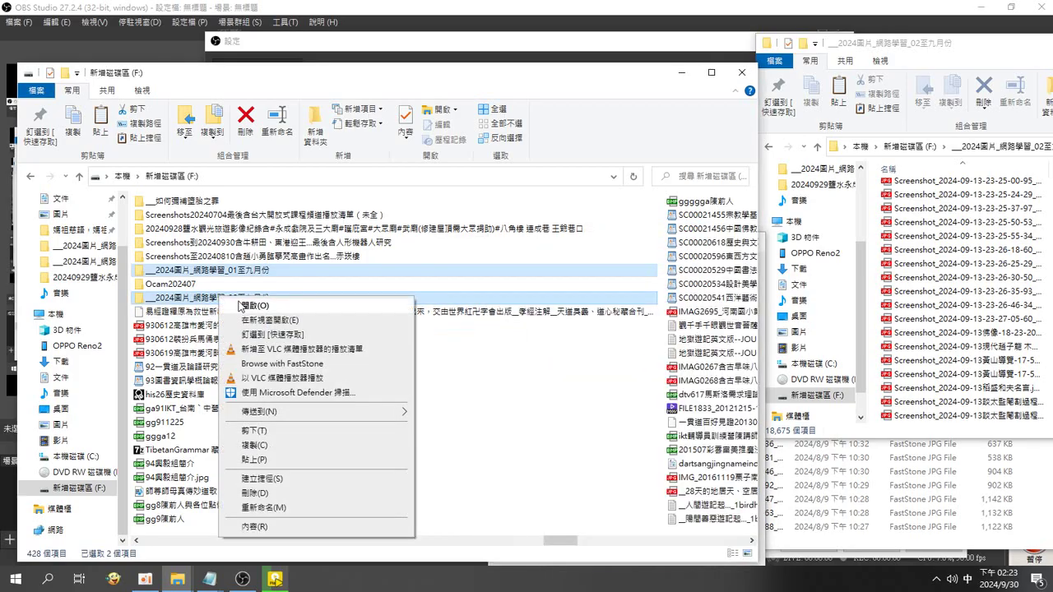
{"action": "left_click", "coordinate": [251, 527]}
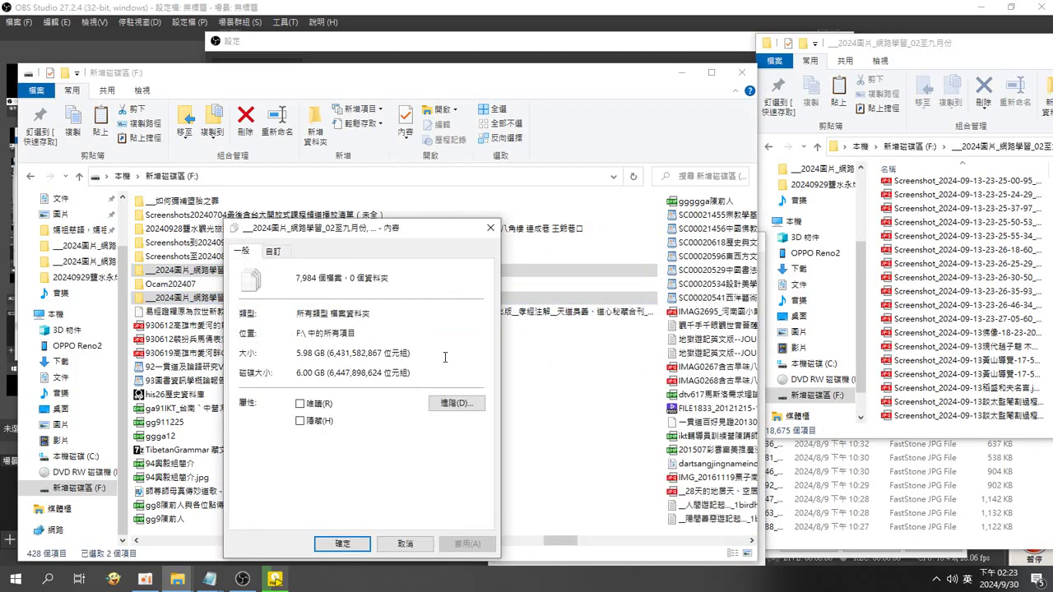